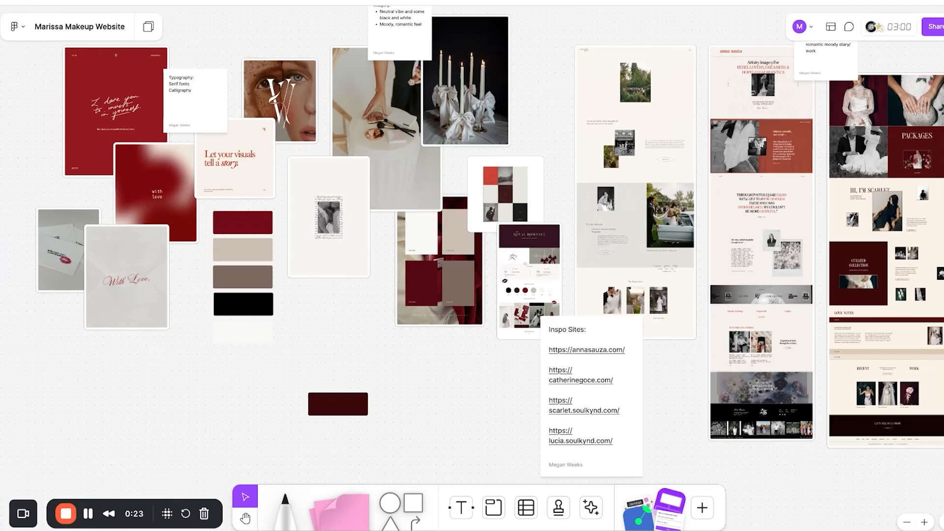
# Go back to files from the FigJam mood board and open the Marissa Makeup Website design file.
pyautogui.click(19, 27)
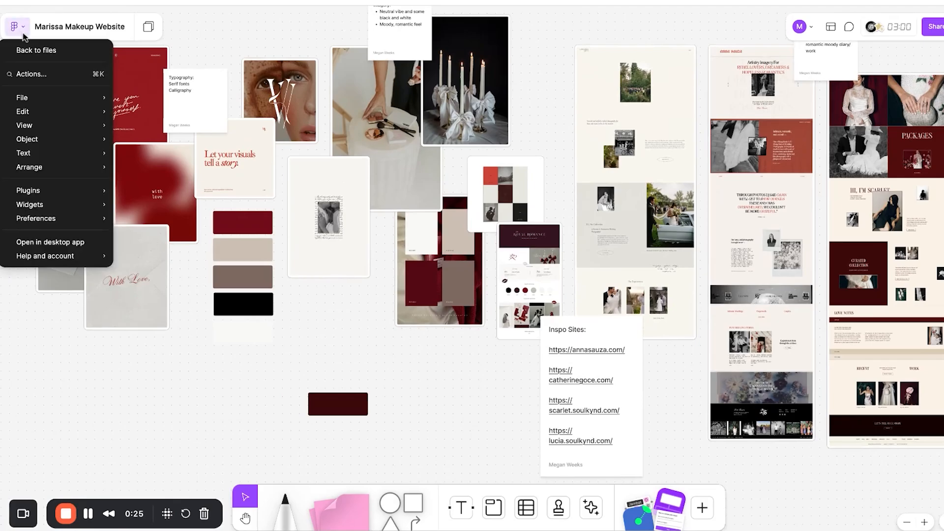
pyautogui.click(35, 50)
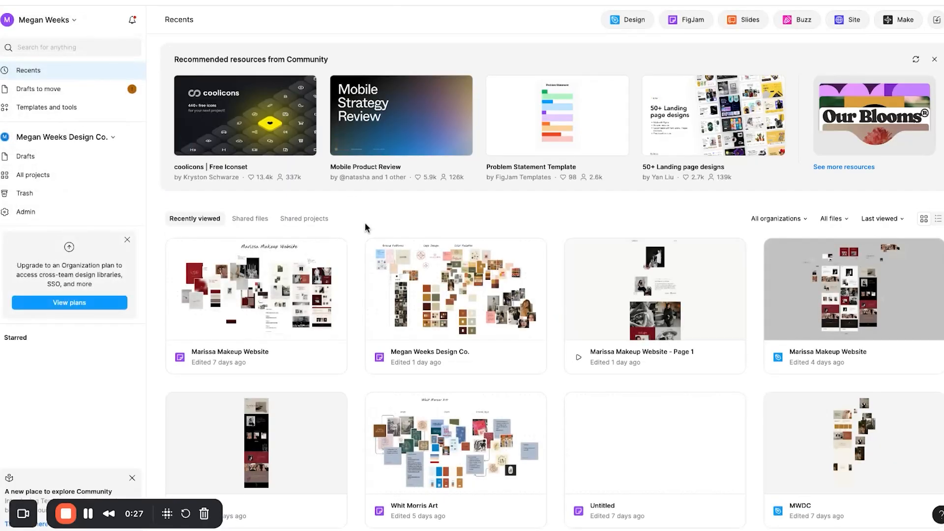
pyautogui.scroll(-1, 366, 226)
pyautogui.click(771, 262)
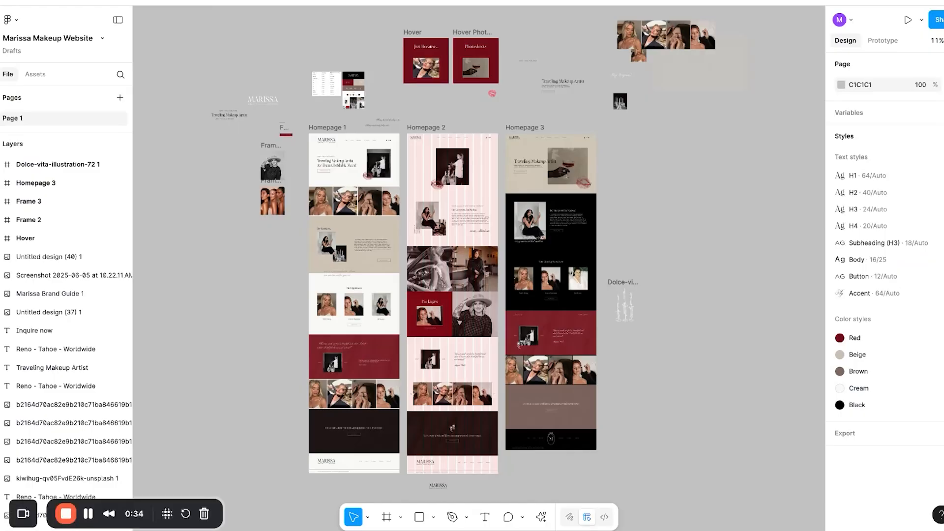
# Zoom the canvas from 11% to 80% onto the header and hero of the Homepage 1 frame.
pyautogui.scroll(5, 258, 204)
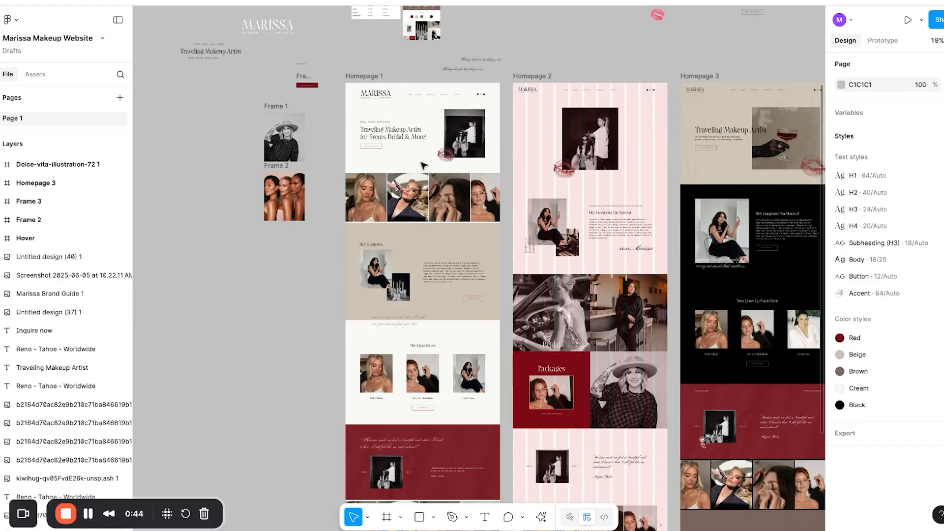
pyautogui.hscroll(3, 436, 147)
pyautogui.scroll(2, 435, 147)
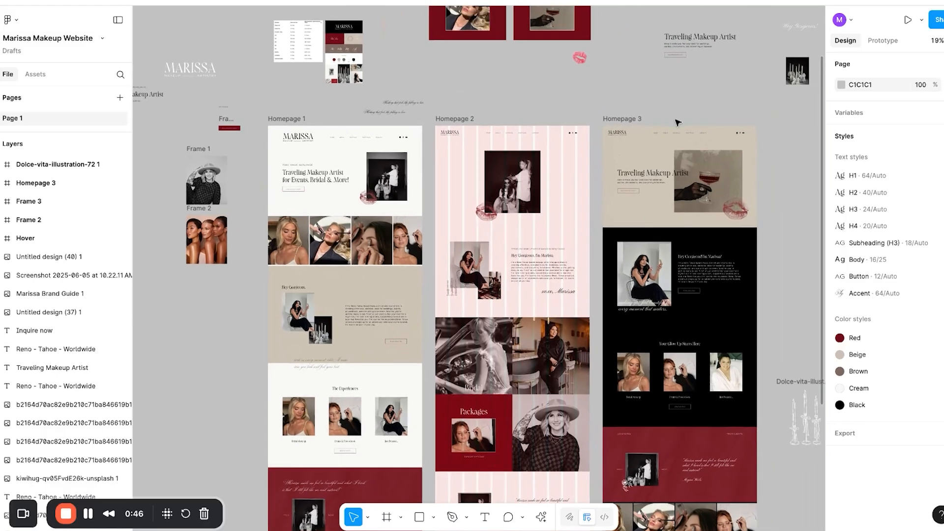
pyautogui.keyDown('ctrl'); pyautogui.scroll(5, 301, 189); pyautogui.keyUp('ctrl')
pyautogui.keyDown('ctrl'); pyautogui.scroll(2, 301, 188); pyautogui.keyUp('ctrl')
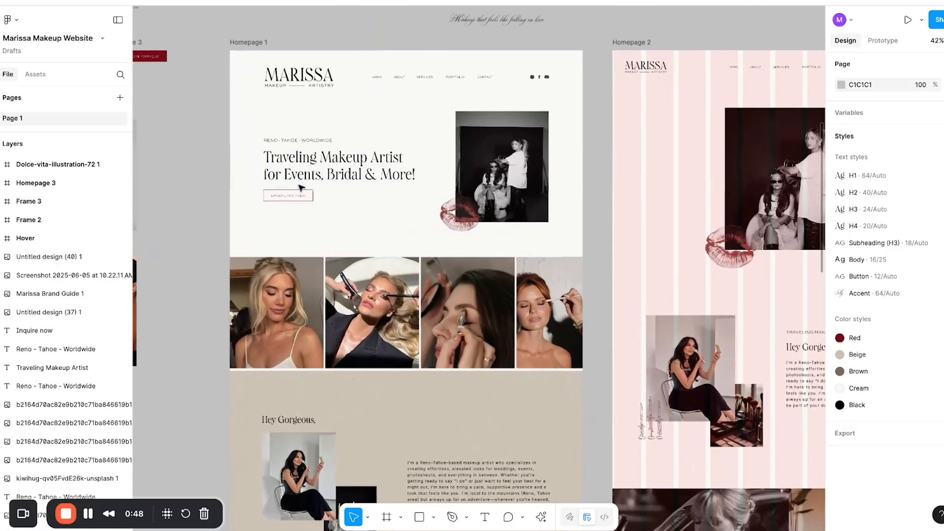
pyautogui.scroll(-3, 479, 268)
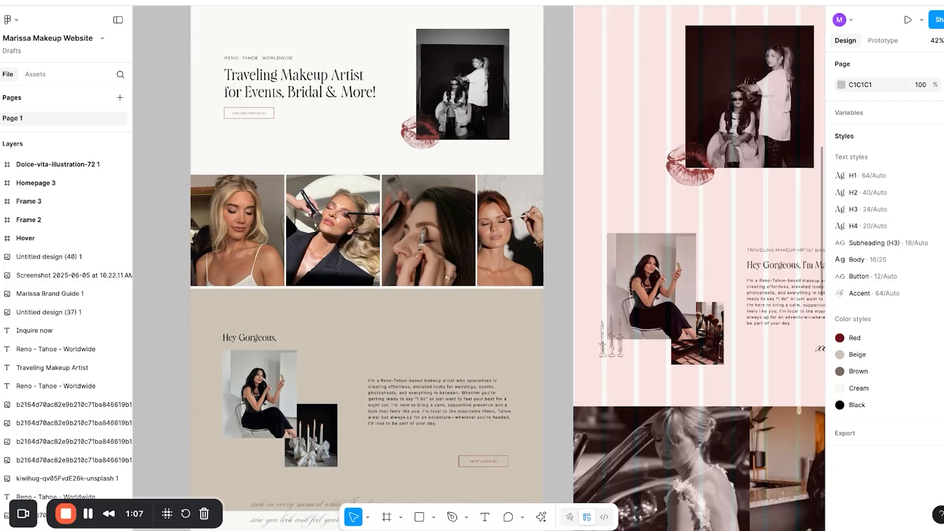
pyautogui.scroll(3, 304, 174)
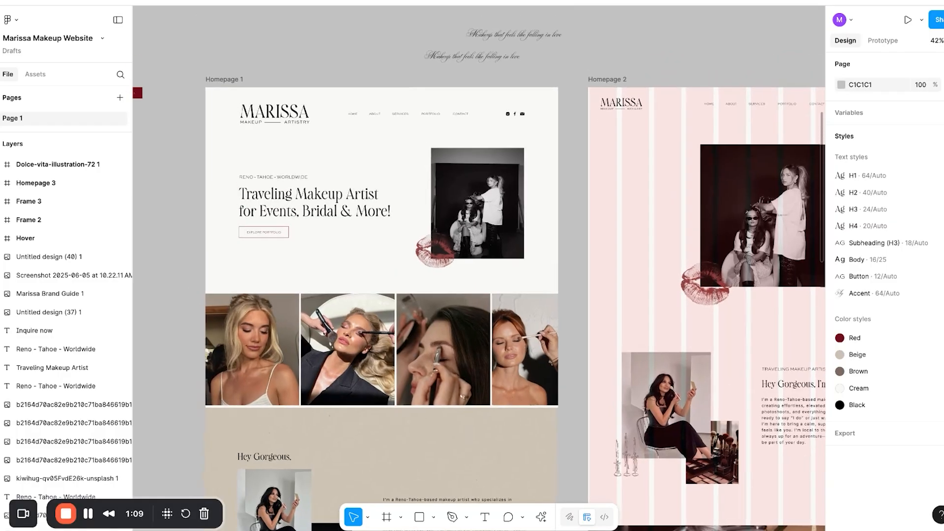
pyautogui.scroll(4, 304, 174)
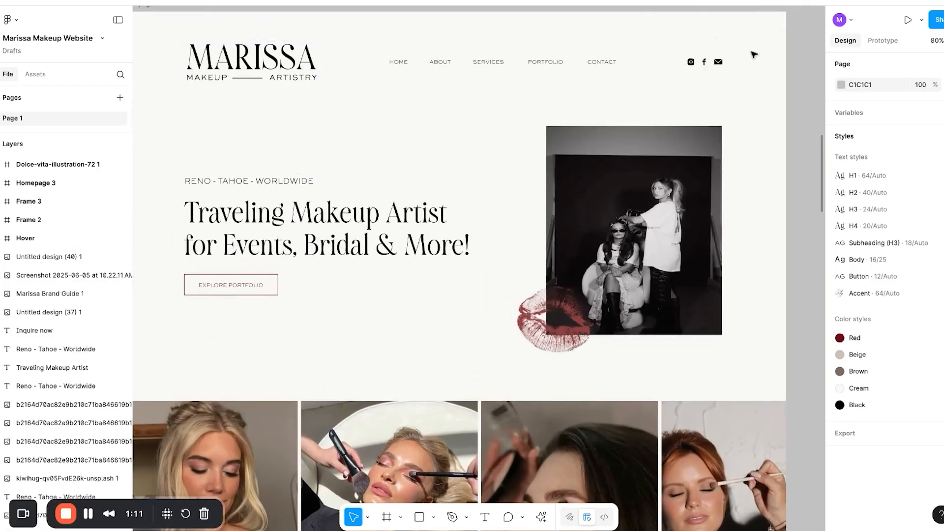
# Scroll through the Homepage 1 design from header to footer.
pyautogui.scroll(-10, 717, 79)
pyautogui.scroll(-15, 717, 80)
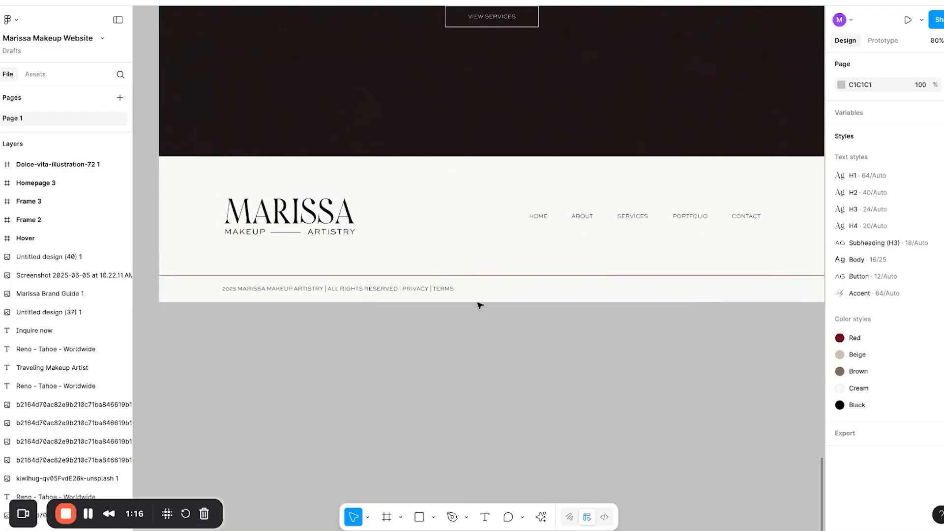
pyautogui.scroll(20, 480, 305)
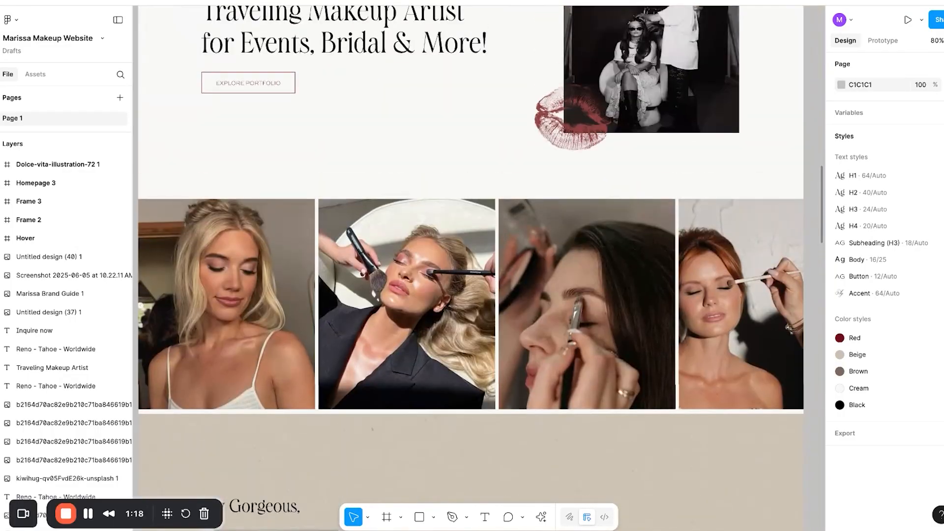
pyautogui.scroll(5, 479, 306)
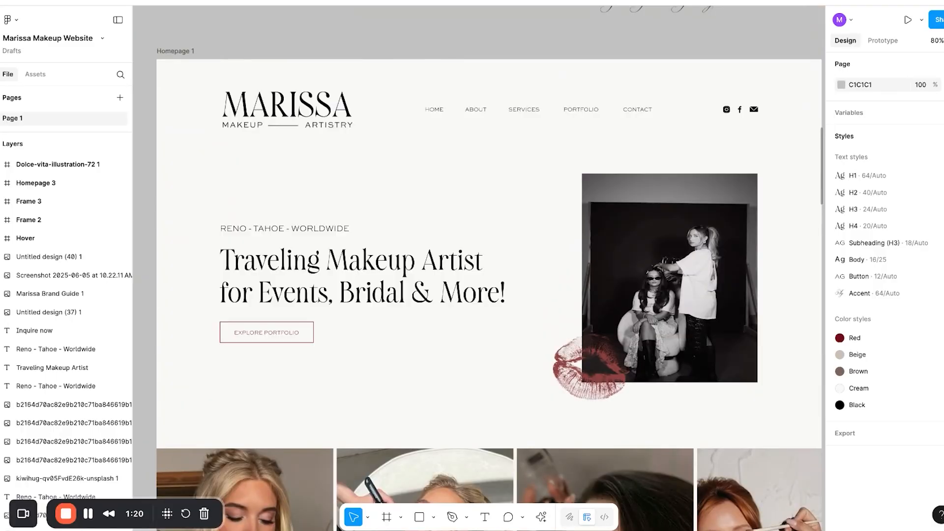
pyautogui.scroll(-1, 479, 306)
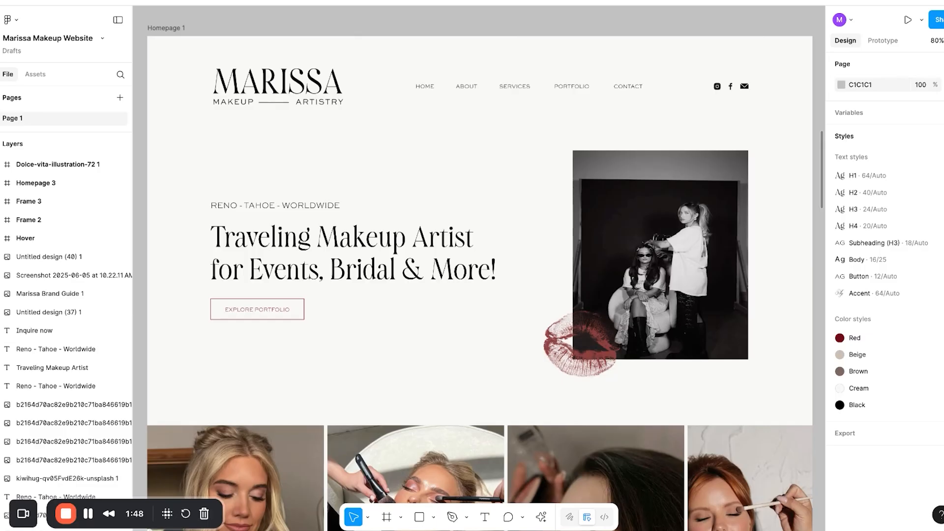
# Select and deselect the lips image, then collapse the side panels to enlarge the canvas.
pyautogui.click(555, 317)
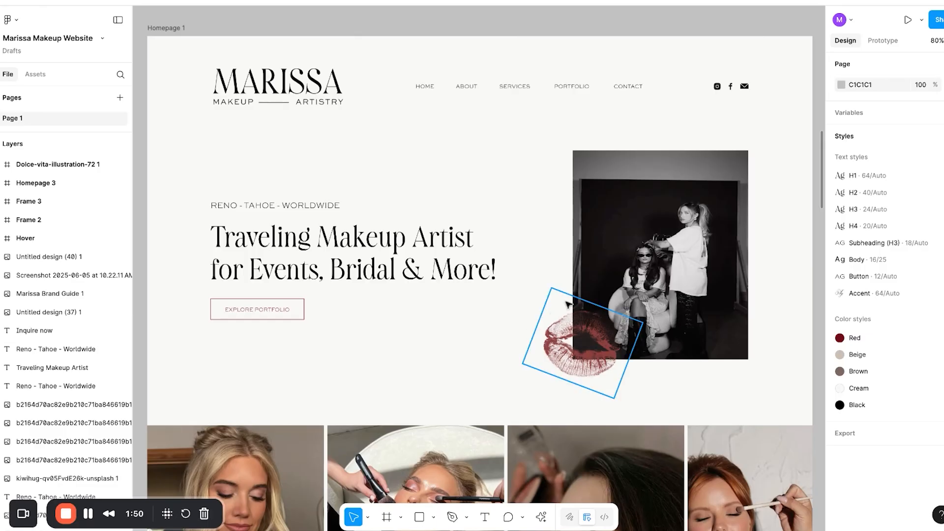
pyautogui.click(473, 183)
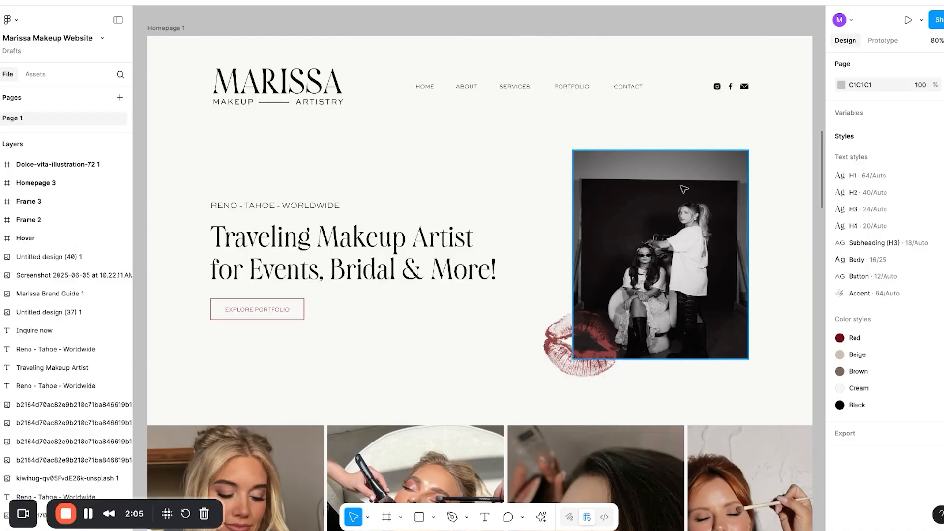
pyautogui.click(118, 20)
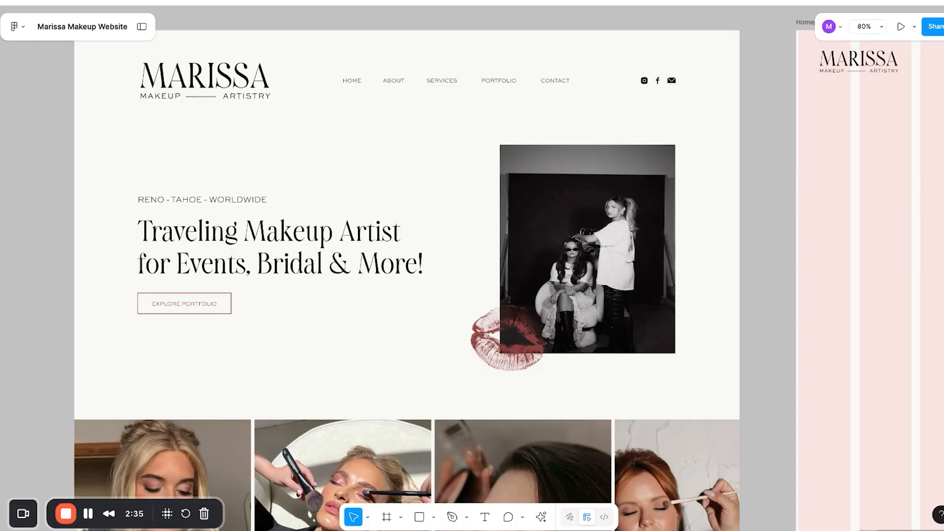
pyautogui.scroll(-5, 436, 274)
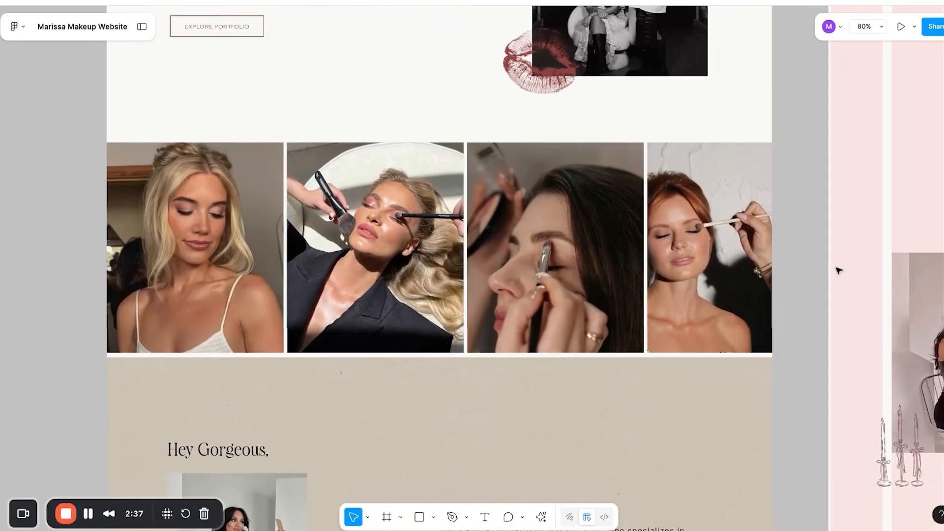
pyautogui.scroll(2, 758, 261)
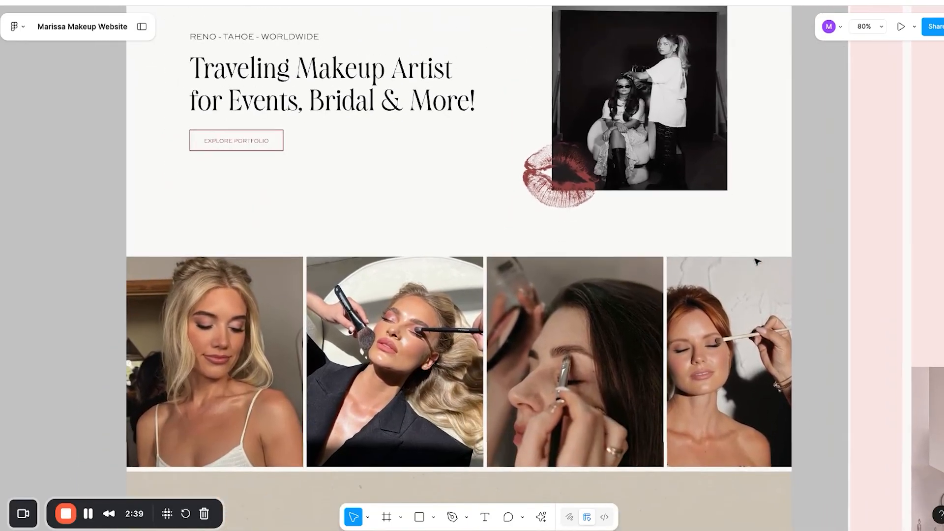
pyautogui.scroll(3, 757, 261)
pyautogui.scroll(1, 751, 260)
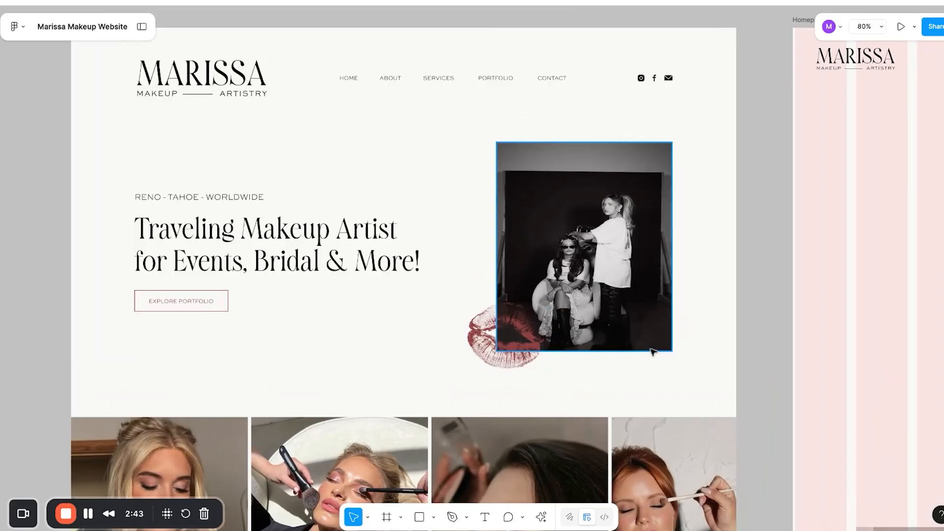
pyautogui.scroll(-4, 645, 359)
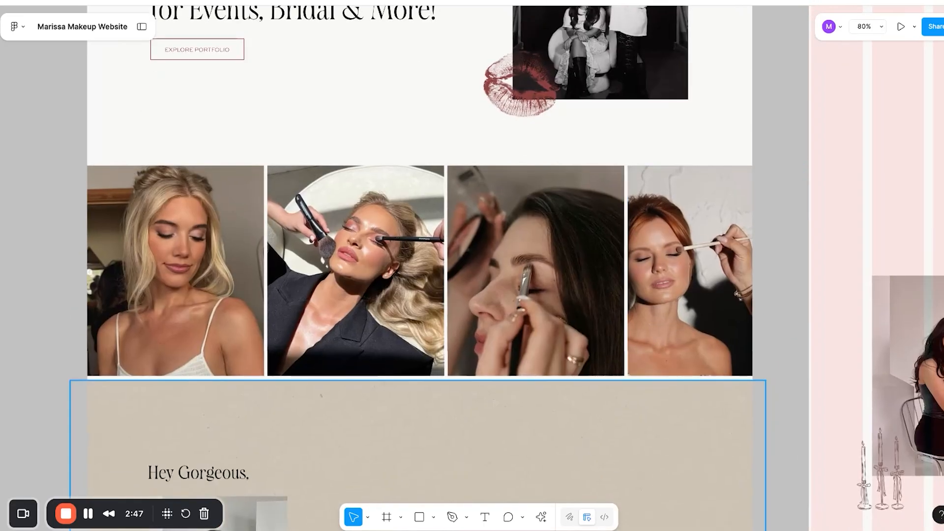
pyautogui.scroll(-7, 721, 404)
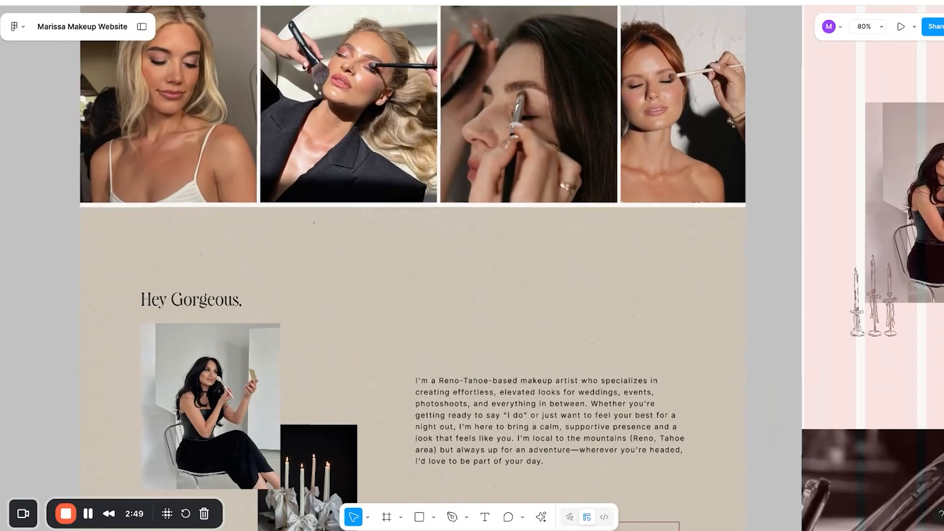
pyautogui.scroll(-1, 721, 404)
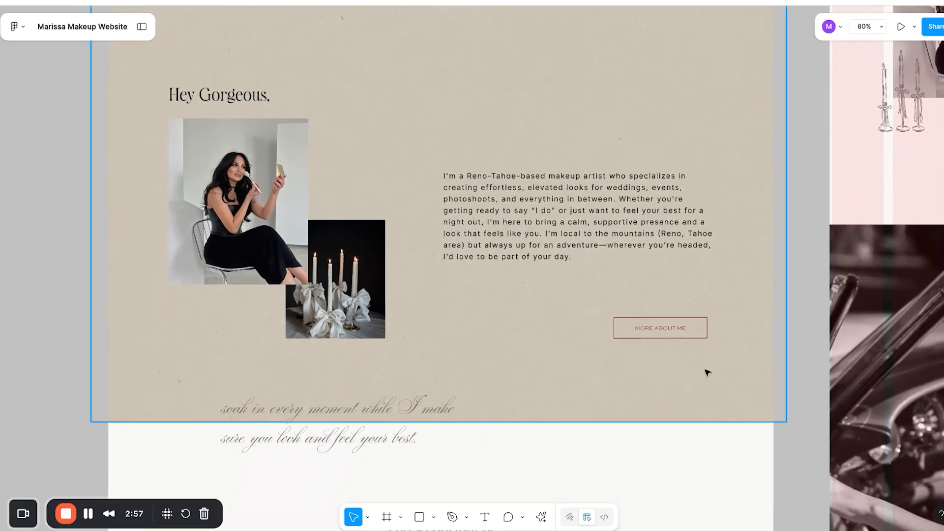
pyautogui.scroll(-3, 707, 371)
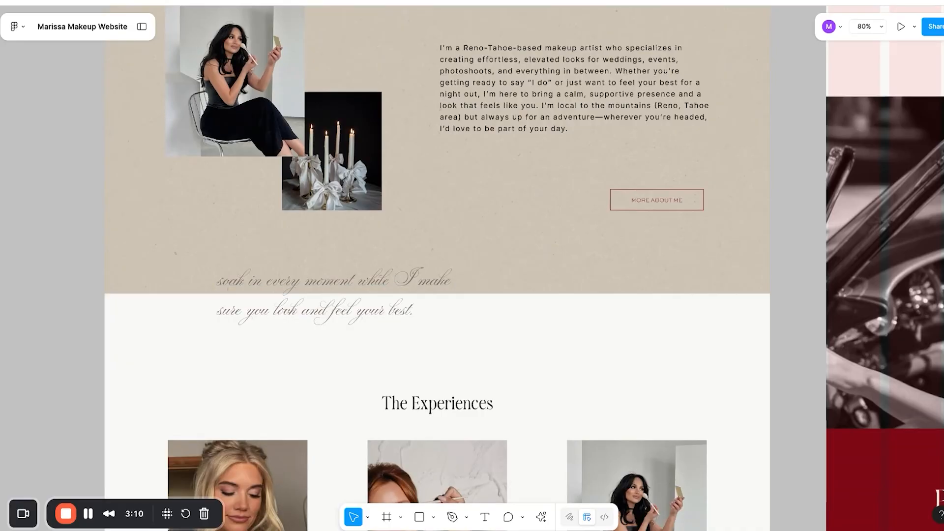
pyautogui.scroll(-5, 423, 266)
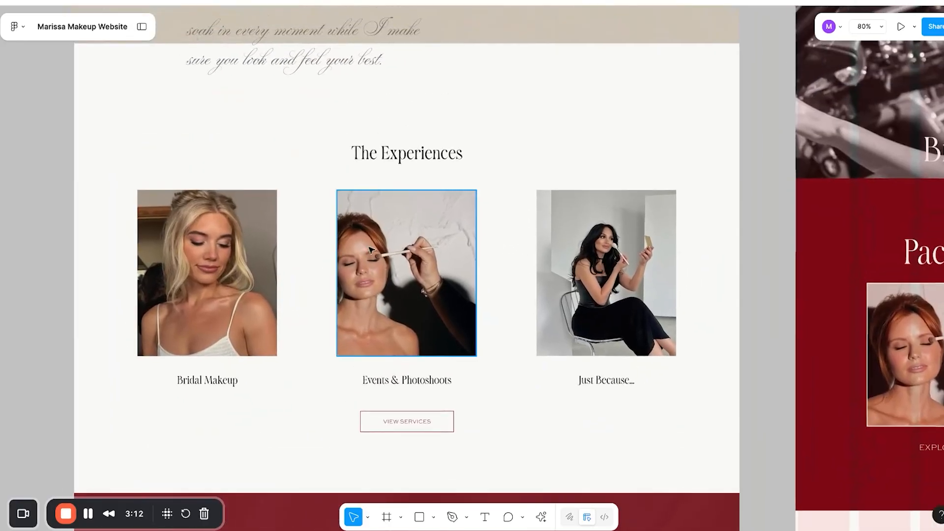
pyautogui.scroll(-8, 565, 432)
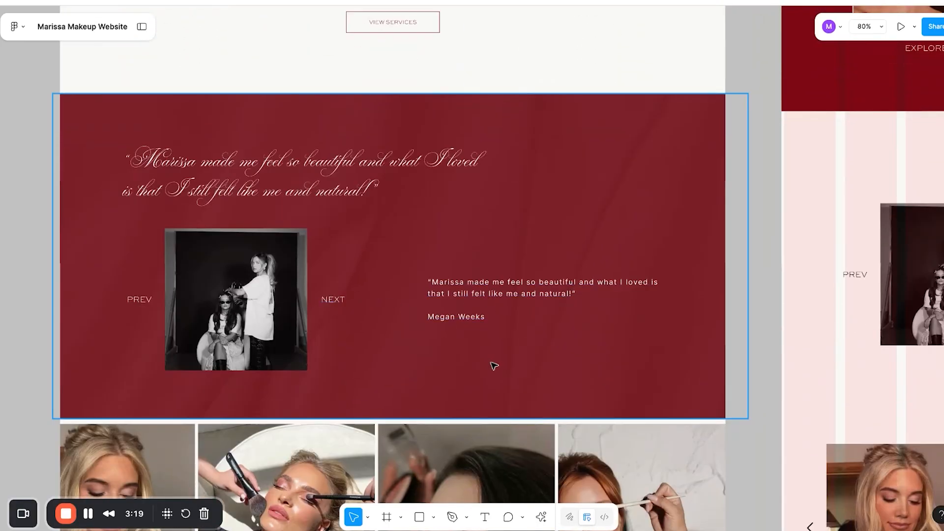
pyautogui.scroll(-5, 494, 366)
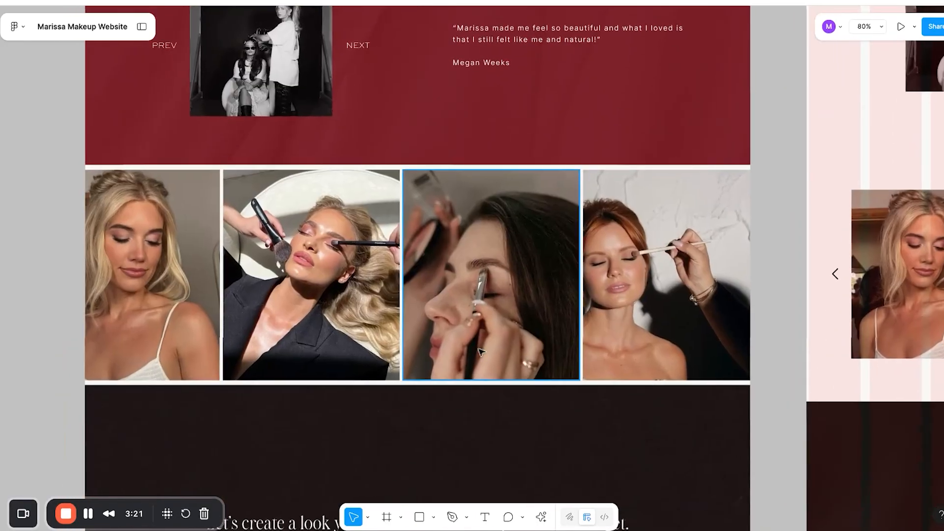
pyautogui.scroll(-5, 636, 327)
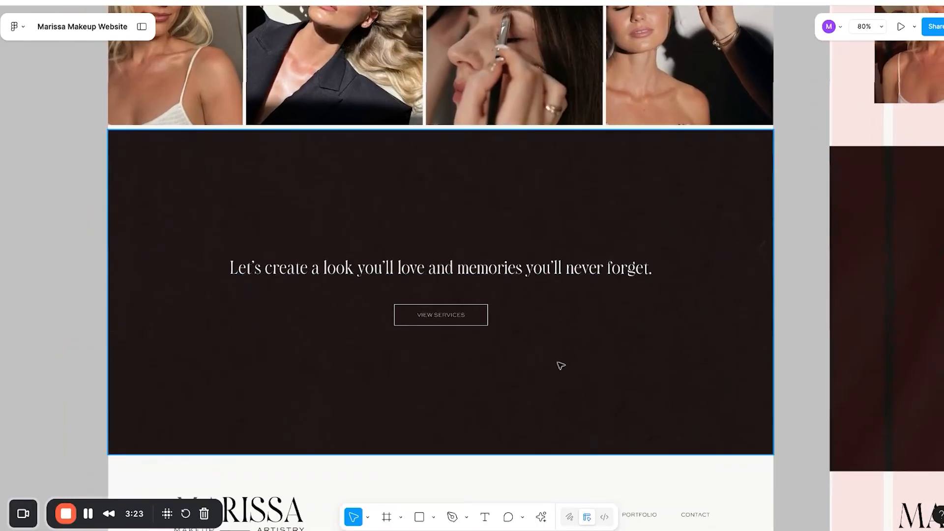
pyautogui.scroll(-2, 561, 365)
pyautogui.scroll(-2, 561, 365)
pyautogui.scroll(15, 561, 365)
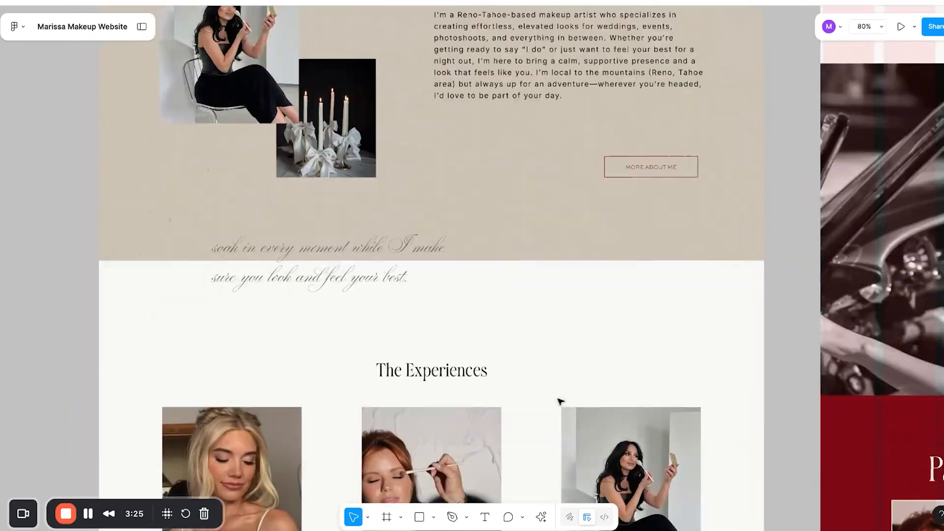
pyautogui.scroll(9, 561, 402)
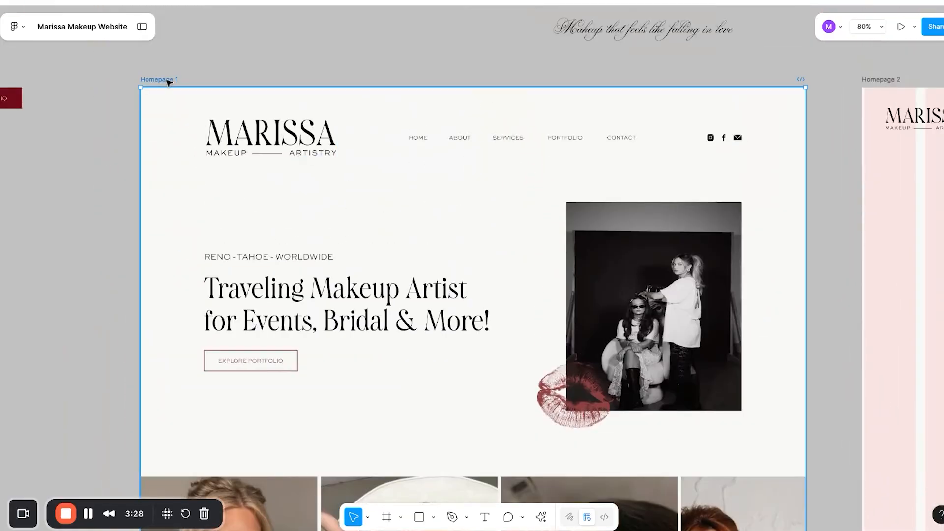
# Select the Homepage 1 frame and start the Figma to Wix Studio plugin with Get Started.
pyautogui.click(169, 82)
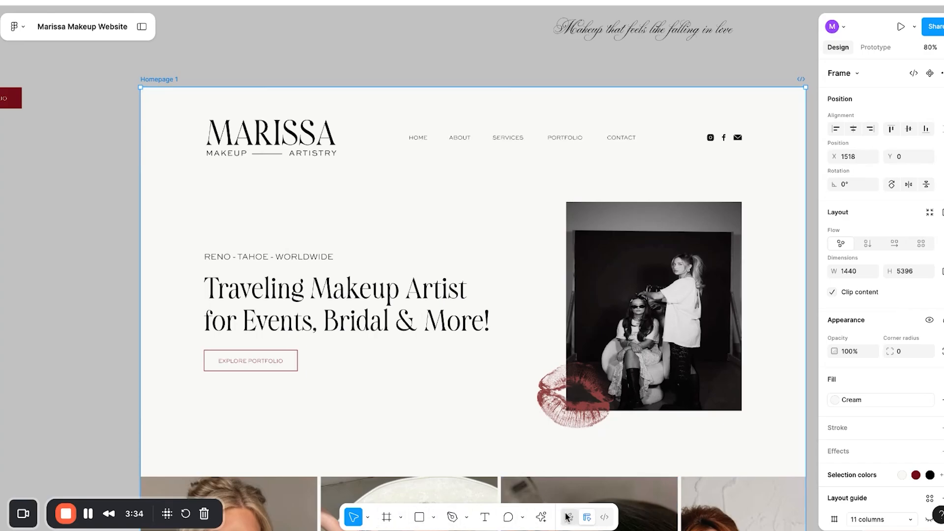
pyautogui.click(542, 516)
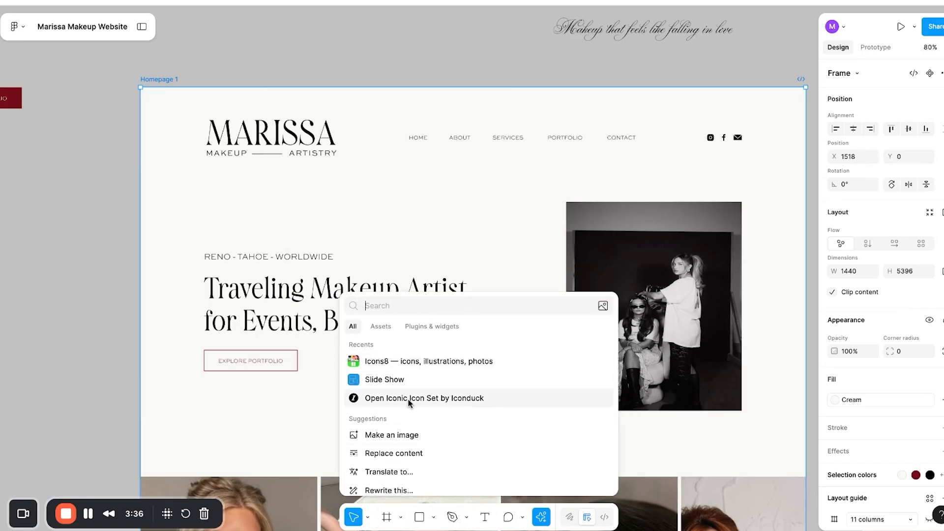
pyautogui.click(413, 329)
pyautogui.scroll(-2, 405, 442)
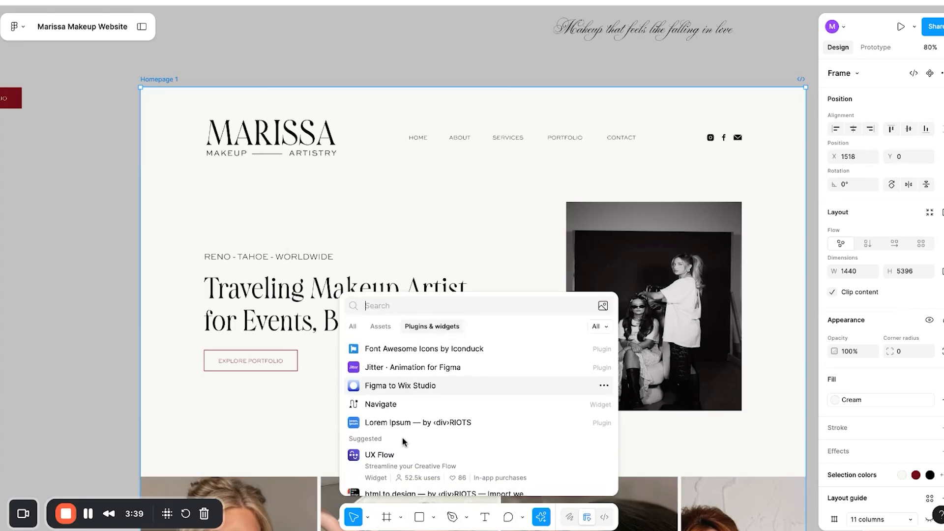
pyautogui.click(404, 392)
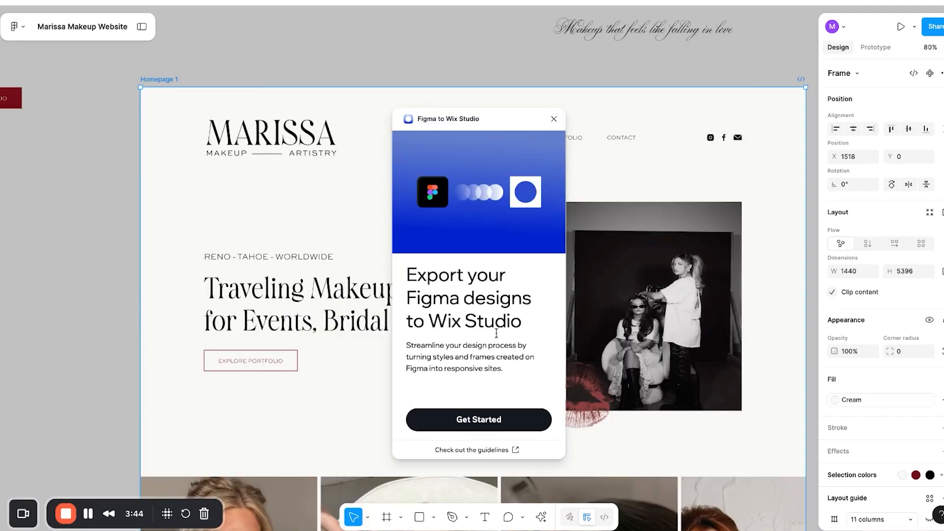
pyautogui.click(467, 421)
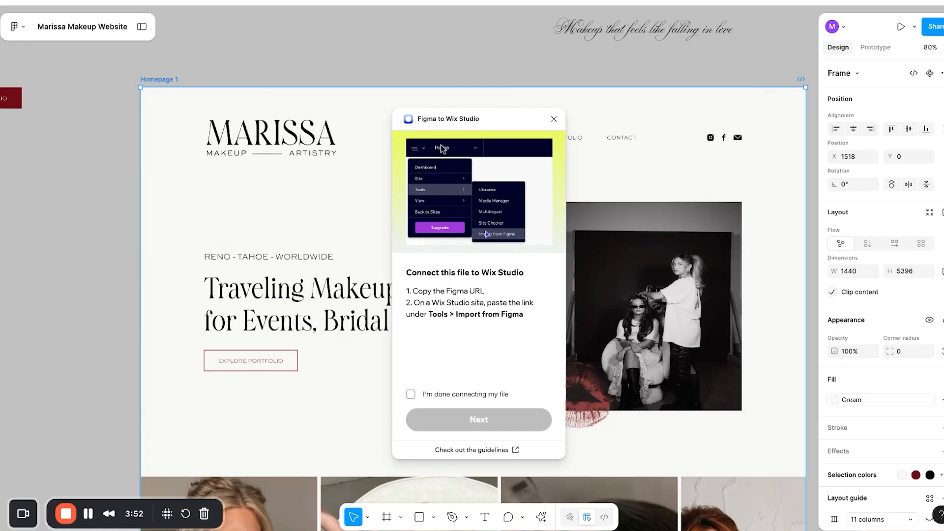
# Switch to Wix Studio and create a new site from the sites list.
pyautogui.press('super+Tab')
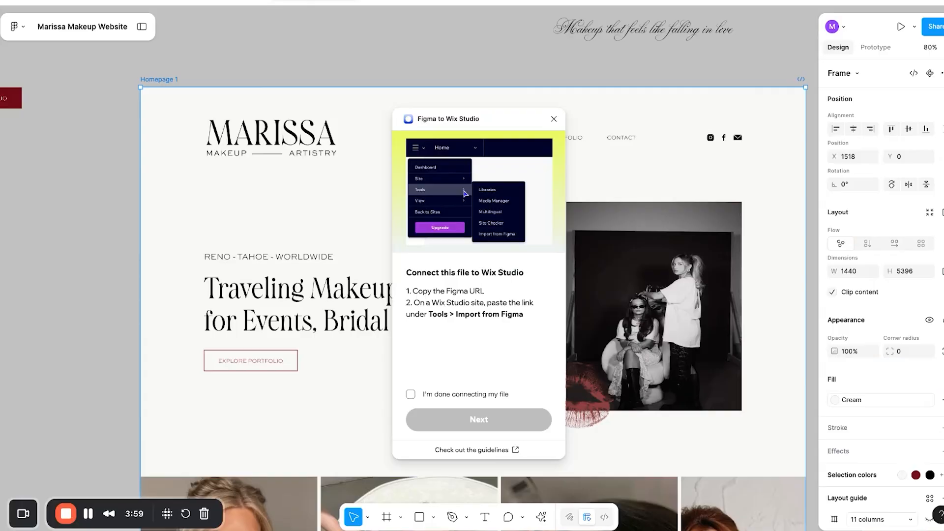
pyautogui.click(321, 2)
pyautogui.click(337, 75)
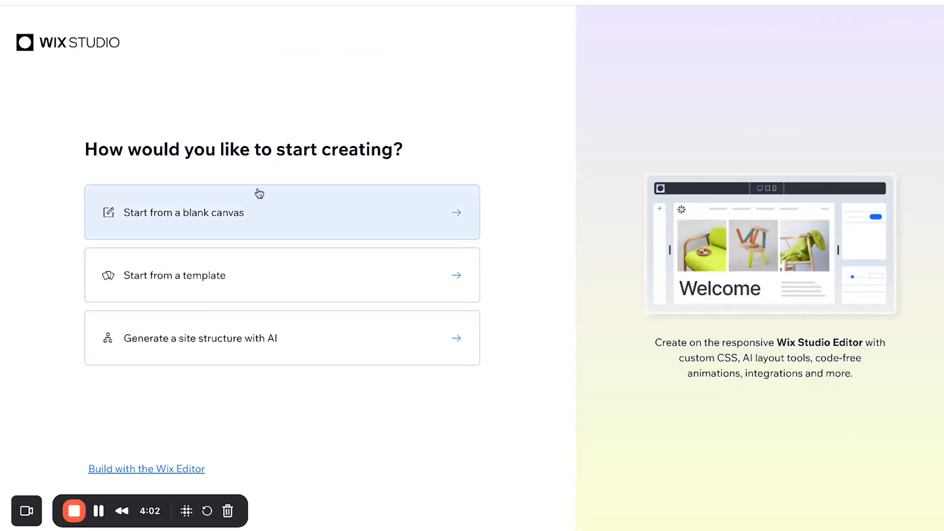
# Start from a blank canvas and open Tools > Import from Figma in the editor menu.
pyautogui.click(257, 202)
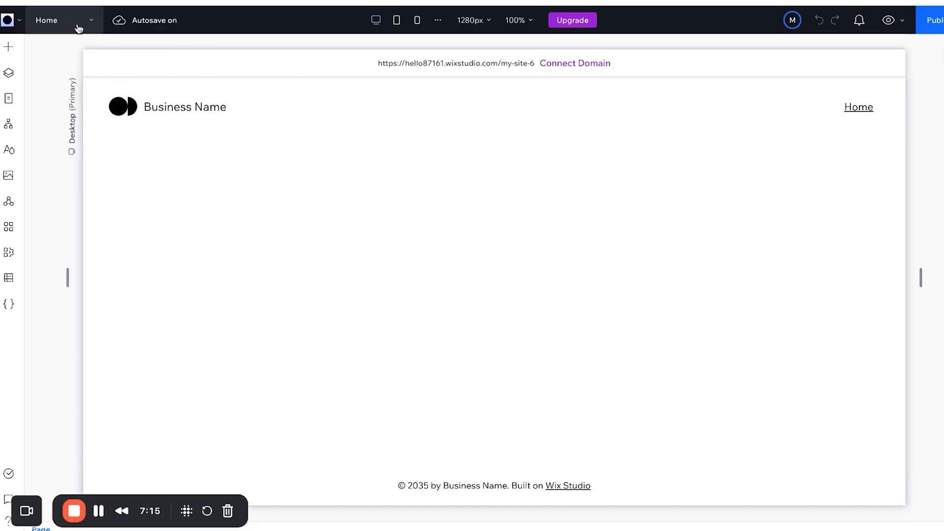
pyautogui.click(6, 22)
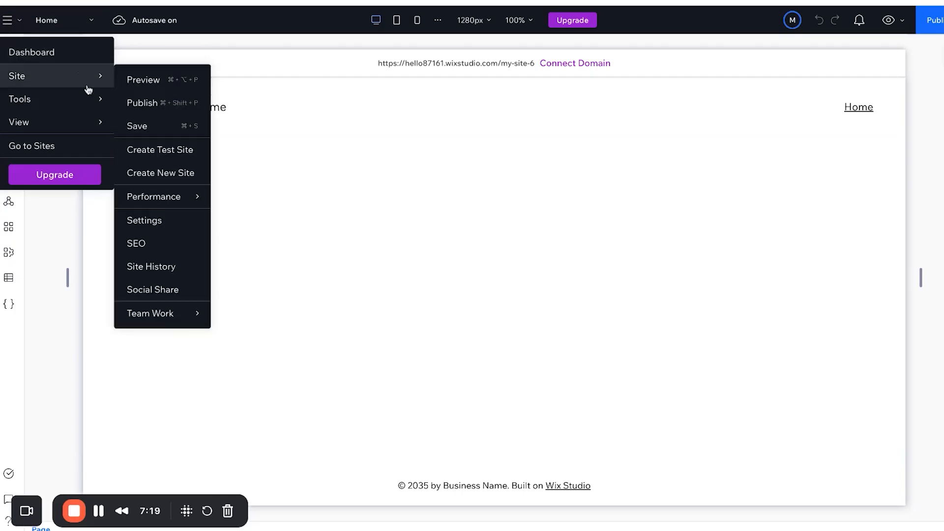
pyautogui.moveTo(93, 98)
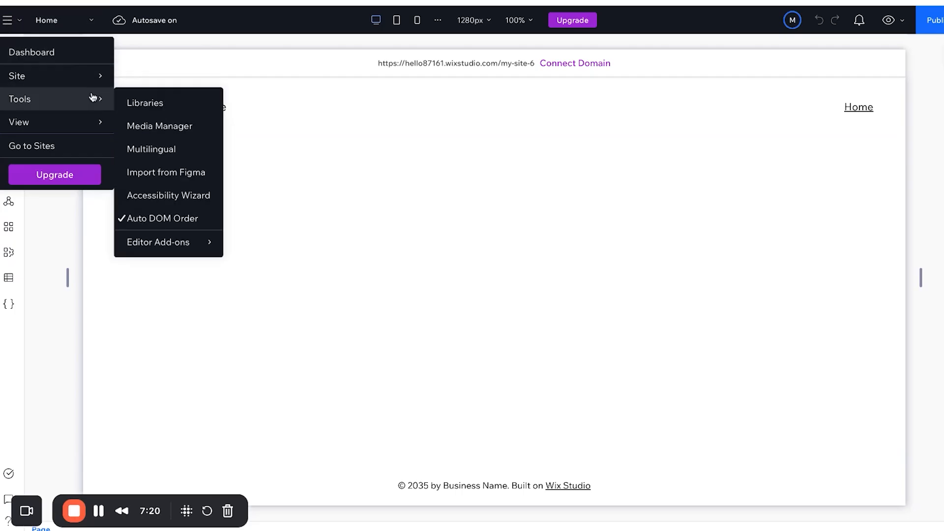
pyautogui.click(147, 178)
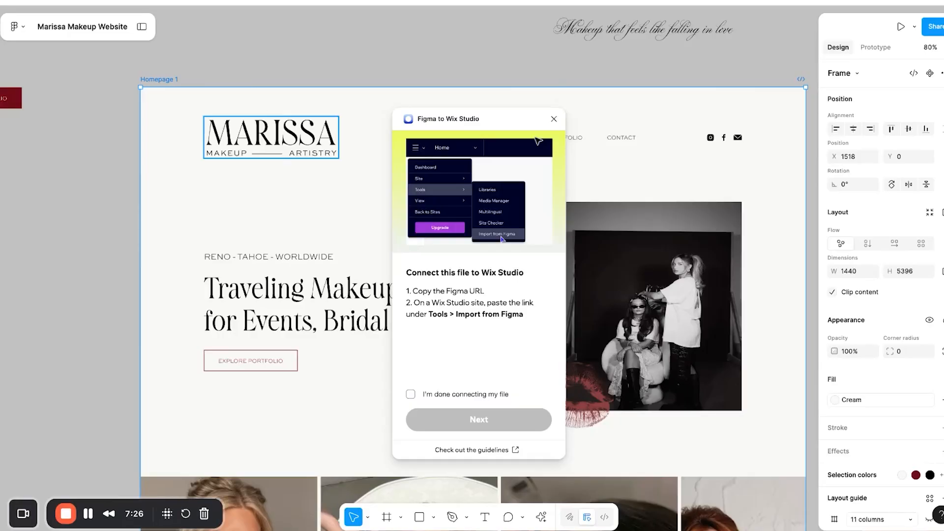
# Close the plugin window and copy the share link to the Homepage 1 frame.
pyautogui.click(553, 118)
pyautogui.hscroll(2, 618, 112)
pyautogui.scroll(-1, 617, 112)
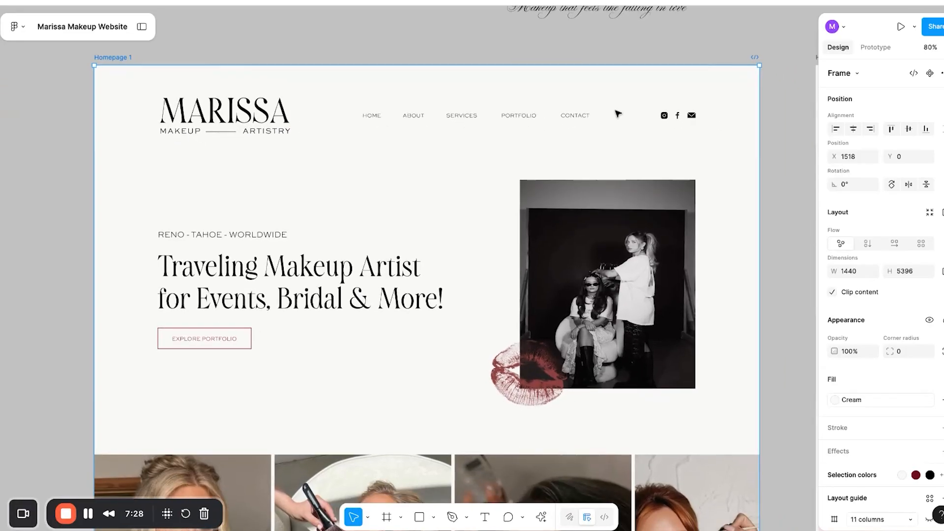
pyautogui.hscroll(-1, 618, 114)
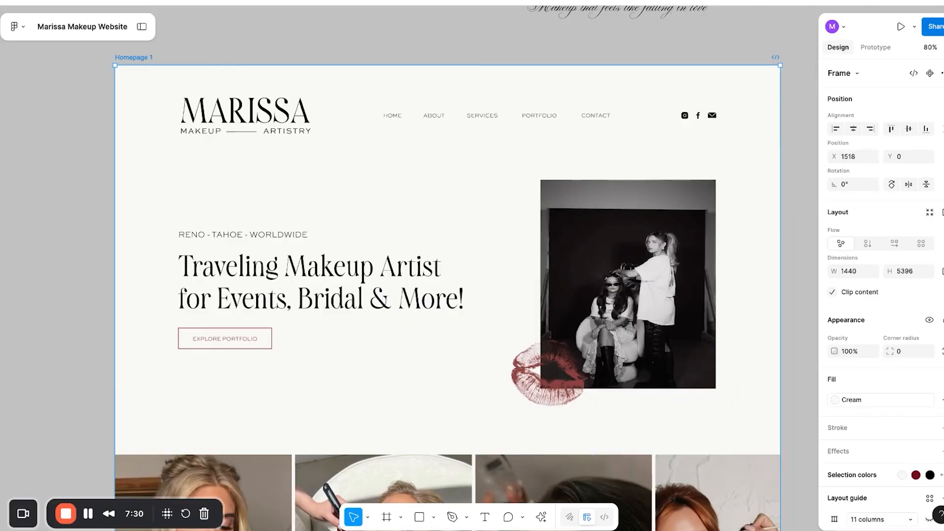
pyautogui.click(933, 26)
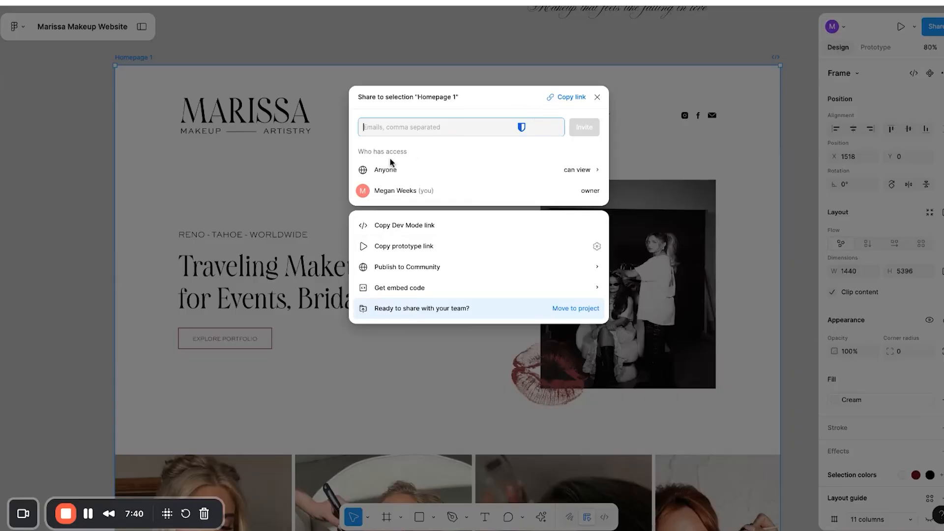
pyautogui.click(564, 98)
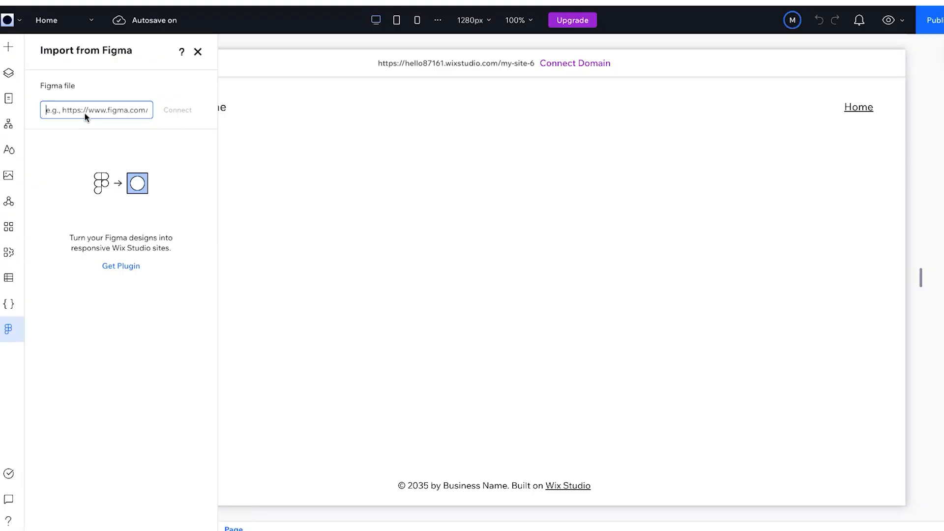
# Paste the copied Figma link into the Figma file field and connect it.
pyautogui.hotkey('ctrl', 'v')
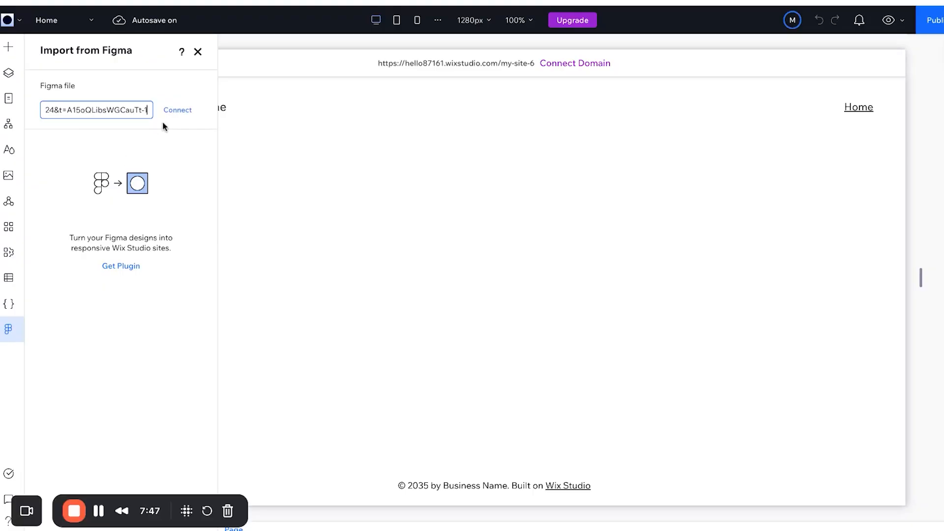
pyautogui.click(171, 110)
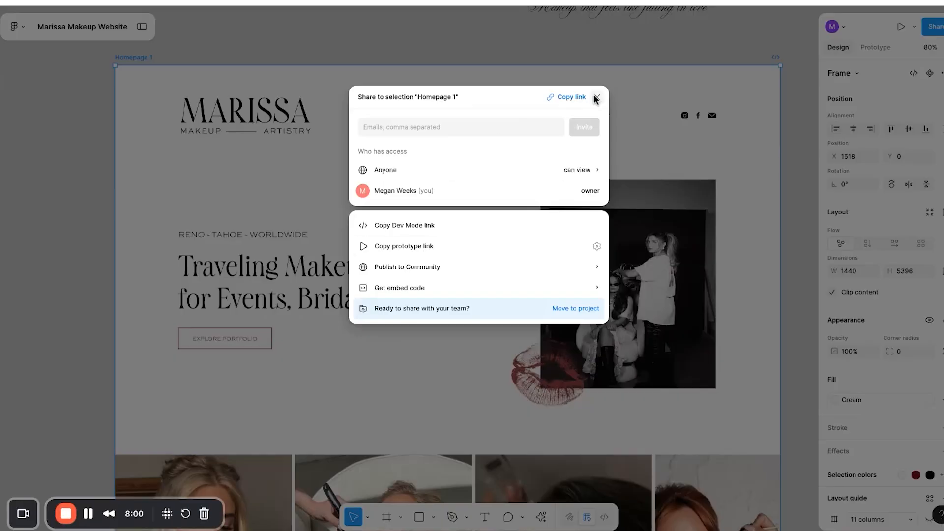
# Relaunch Figma to Wix Studio, confirm the file is connected, and start the export.
pyautogui.click(594, 97)
pyautogui.click(541, 517)
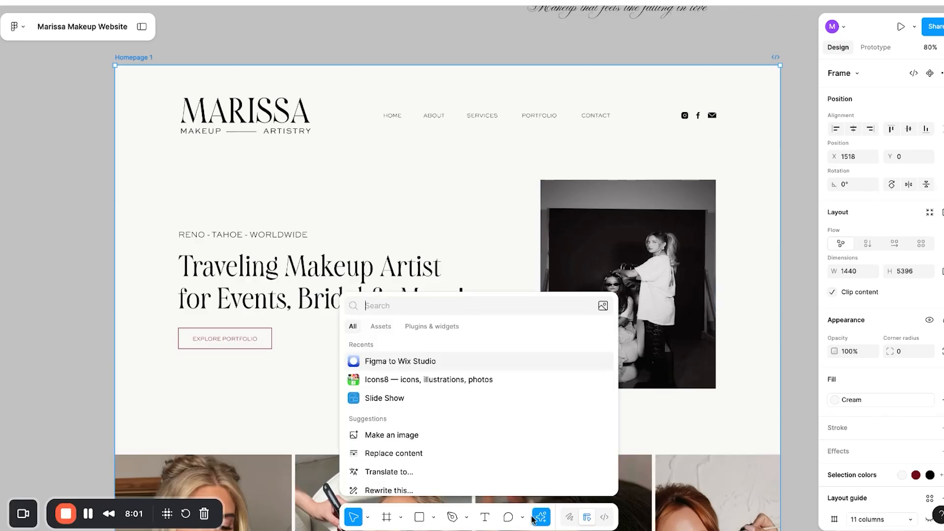
pyautogui.click(458, 362)
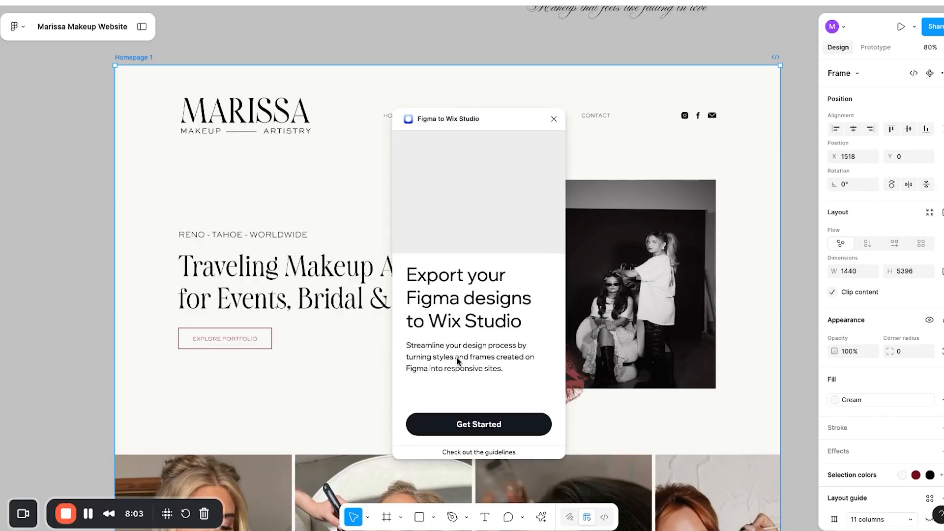
pyautogui.click(483, 412)
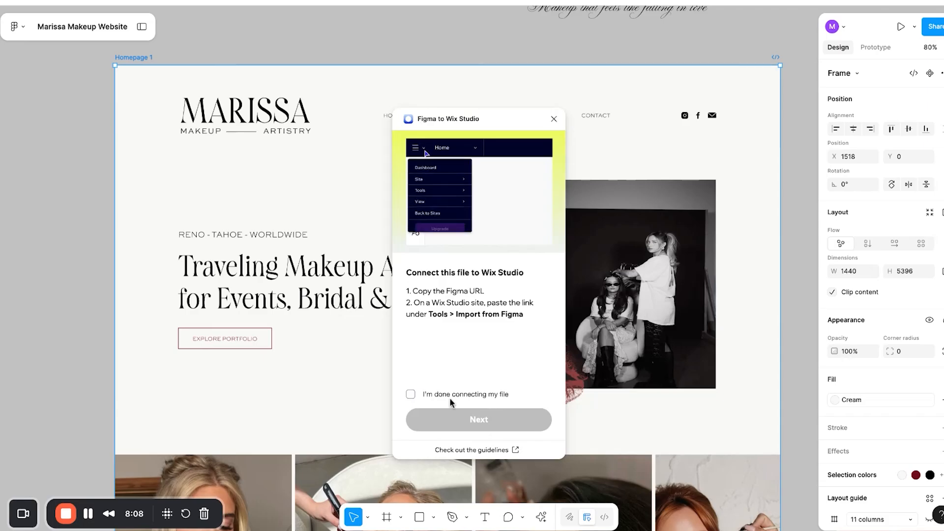
pyautogui.click(427, 394)
pyautogui.click(489, 421)
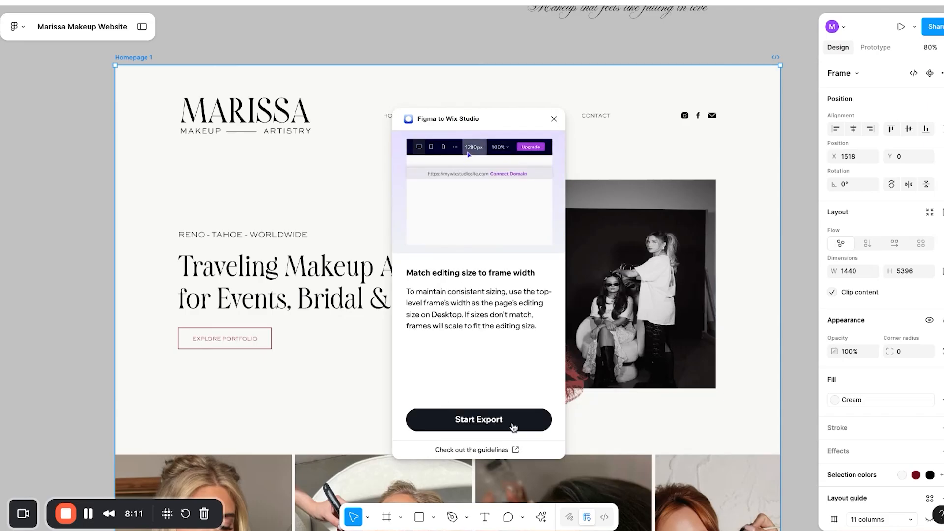
pyautogui.click(506, 426)
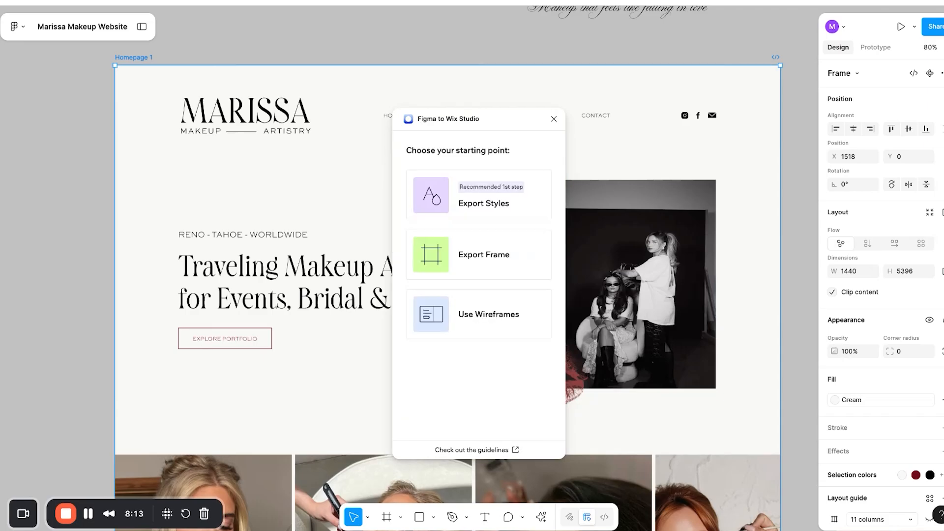
# Choose Export Styles and export the colours and text styles to Wix Studio.
pyautogui.click(462, 201)
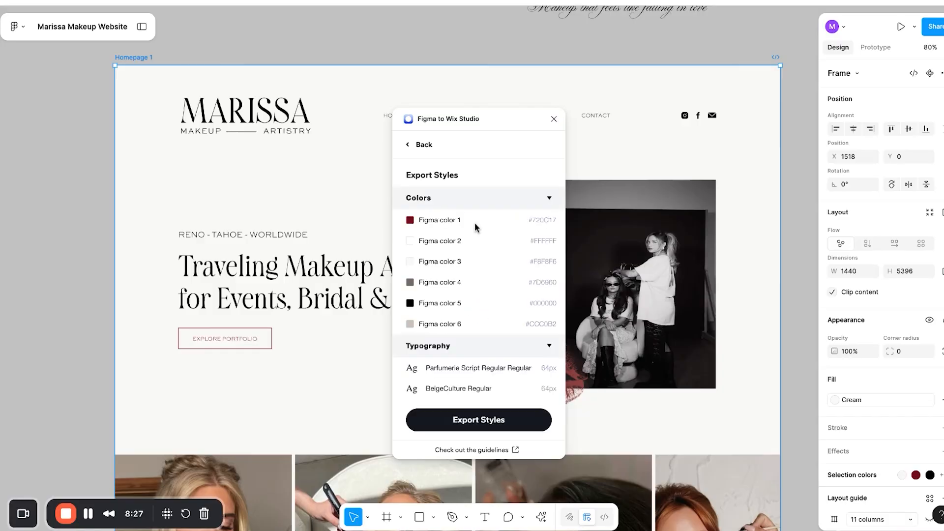
pyautogui.scroll(-3, 458, 355)
pyautogui.scroll(3, 458, 355)
pyautogui.click(502, 428)
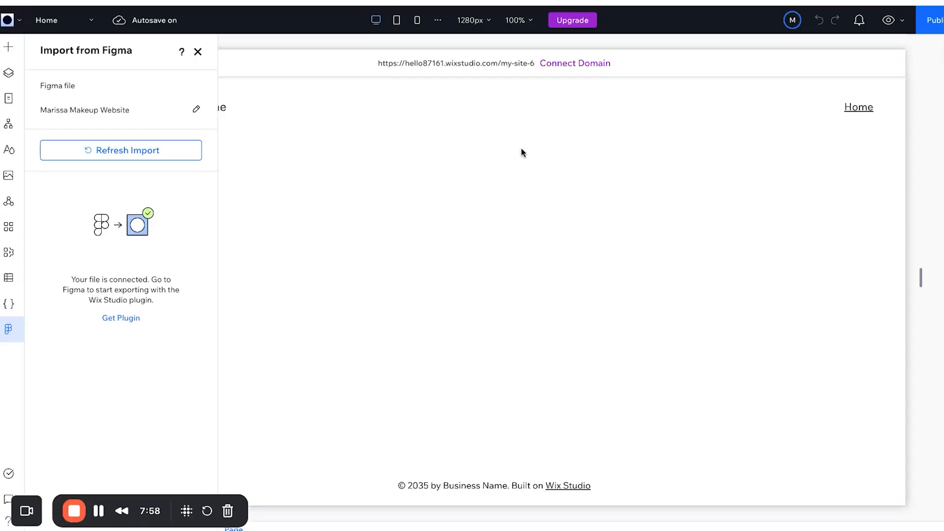
# Refresh the import to pull in the exported styles and upload the missing fonts, including SweetSansProRegular.otf.
pyautogui.click(132, 151)
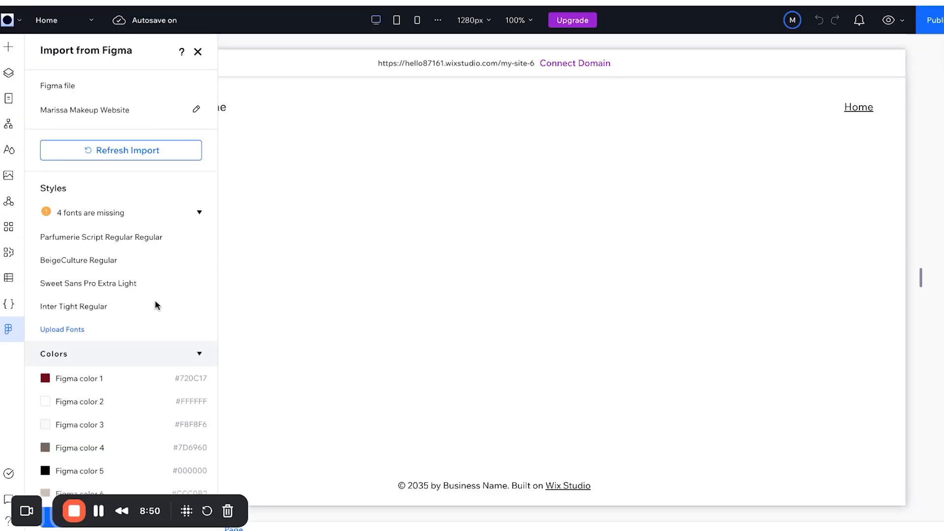
pyautogui.scroll(-4, 73, 253)
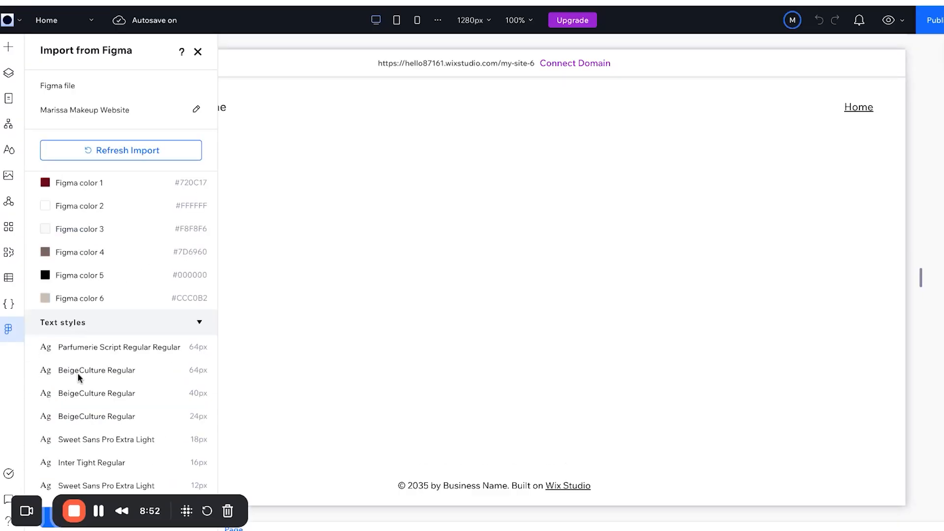
pyautogui.scroll(4, 78, 376)
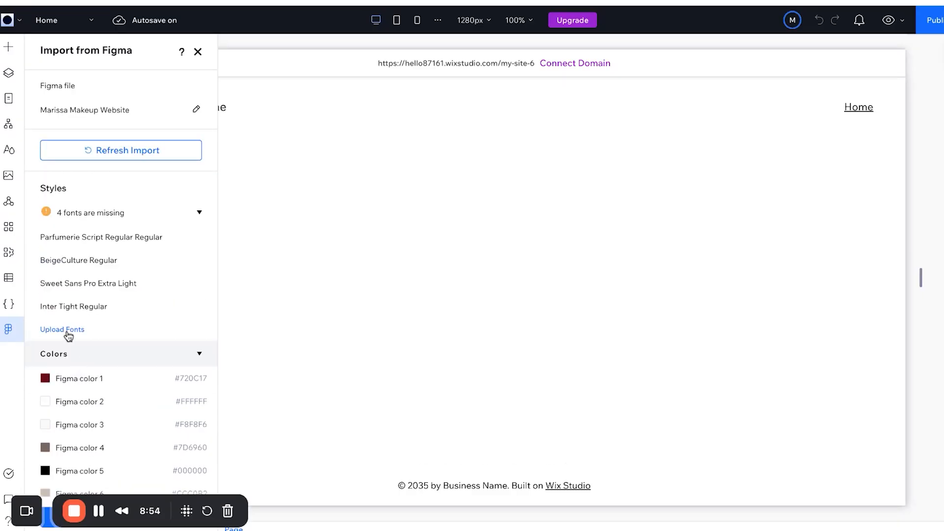
pyautogui.click(67, 331)
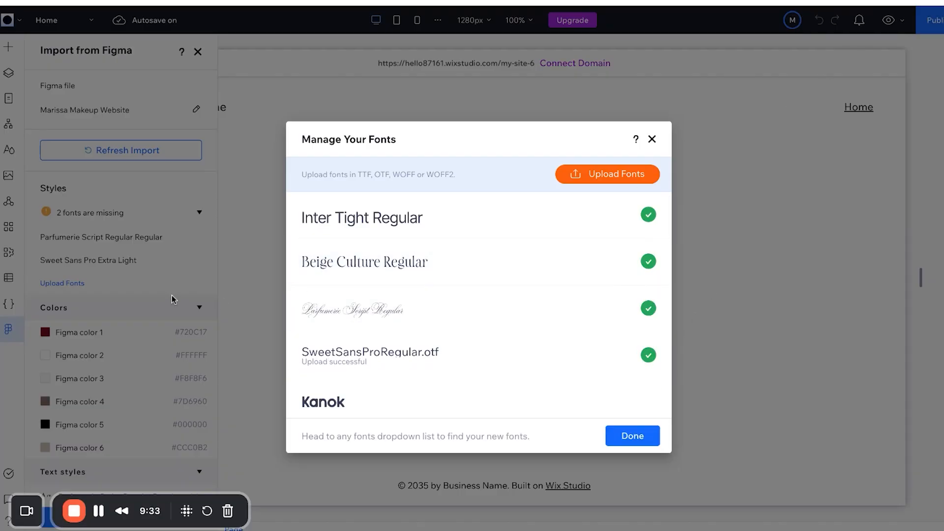
# Close the font manager, apply the Figma styles to the site, and continue without the missing fonts.
pyautogui.click(629, 436)
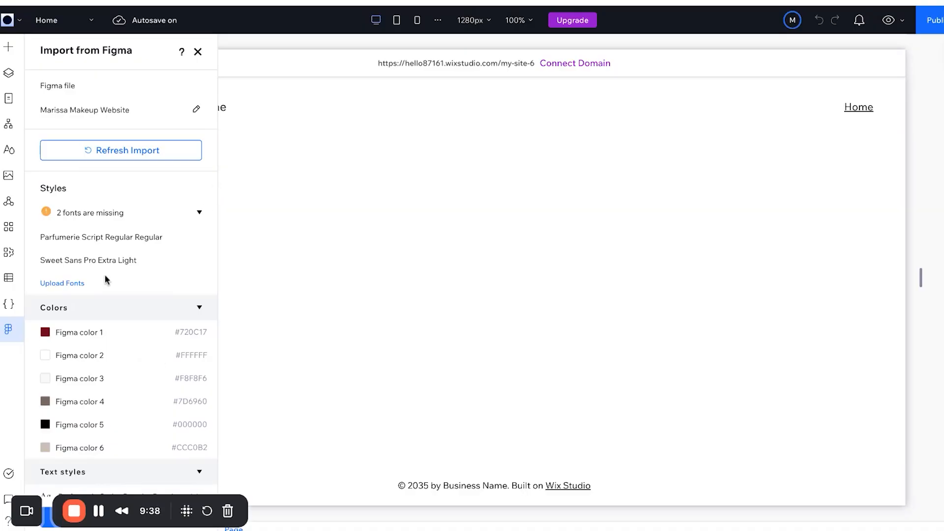
pyautogui.scroll(-3, 116, 318)
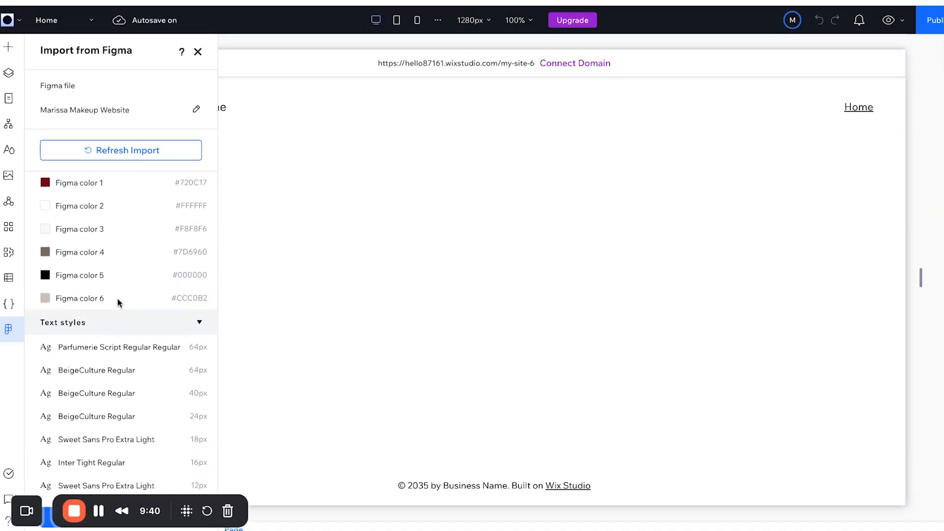
pyautogui.scroll(3, 117, 297)
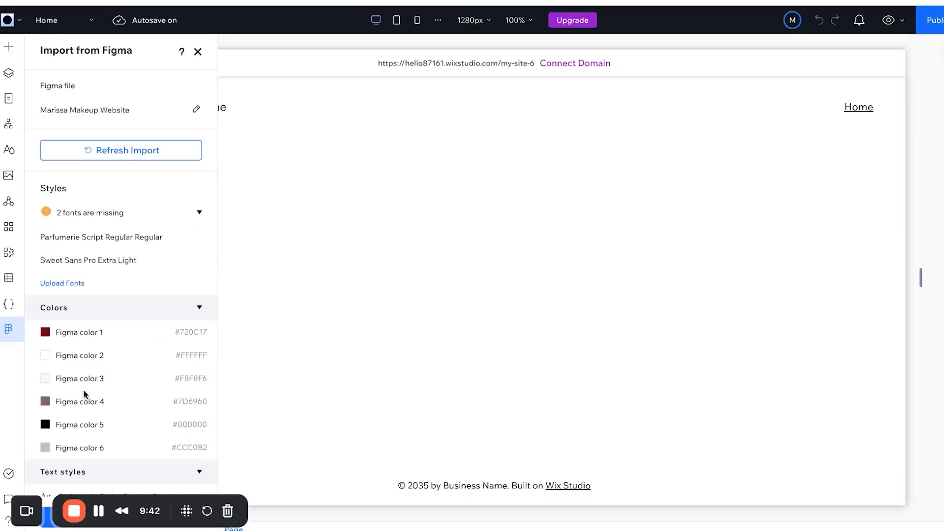
pyautogui.scroll(-3, 84, 394)
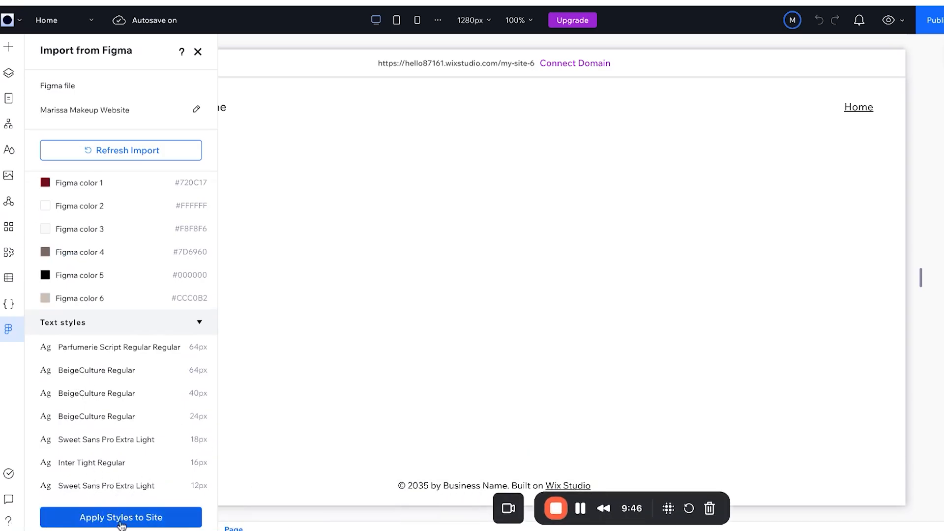
pyautogui.click(111, 518)
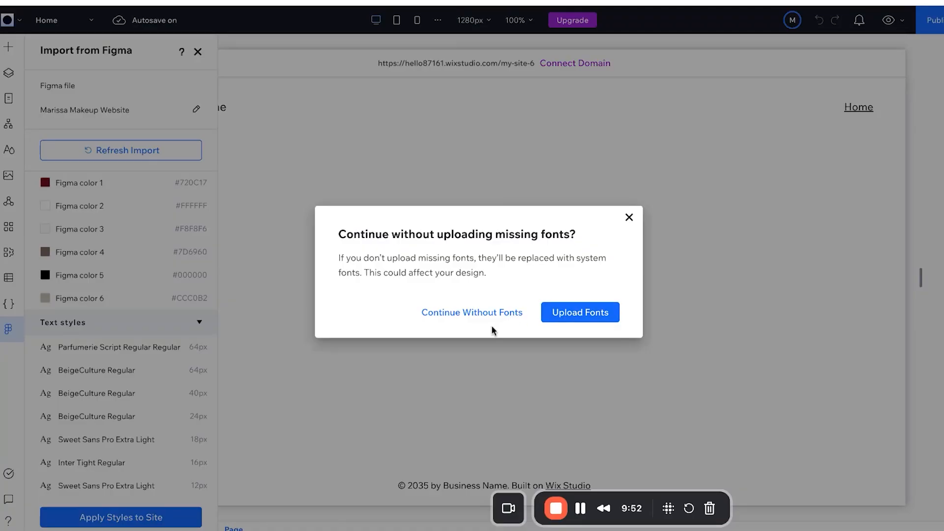
pyautogui.click(558, 315)
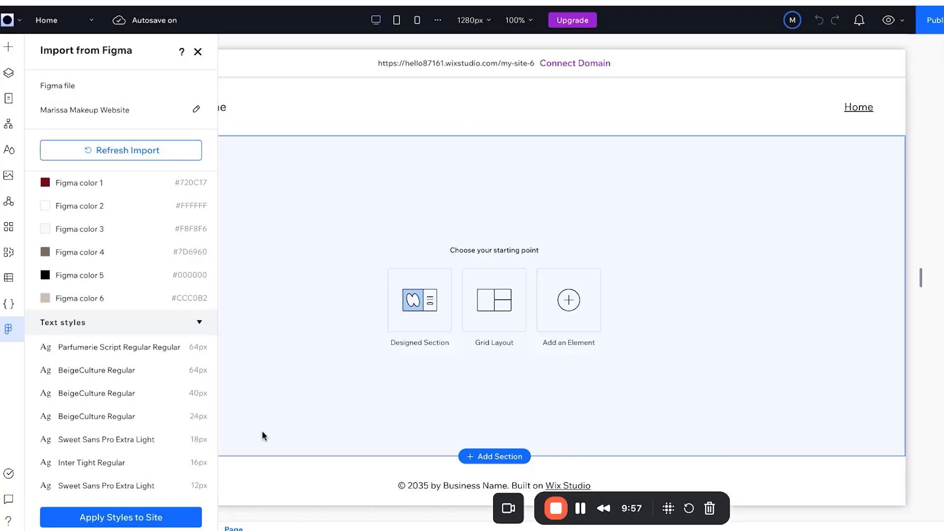
pyautogui.click(139, 522)
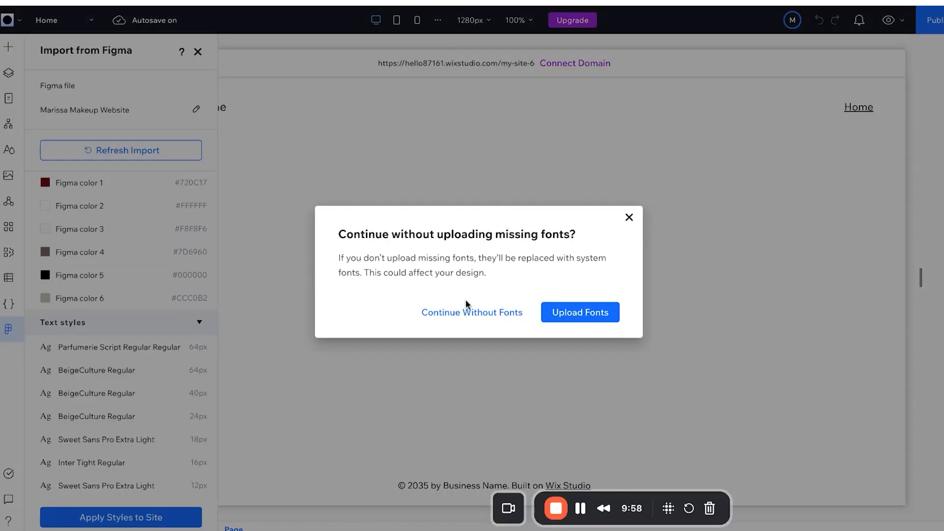
pyautogui.click(469, 314)
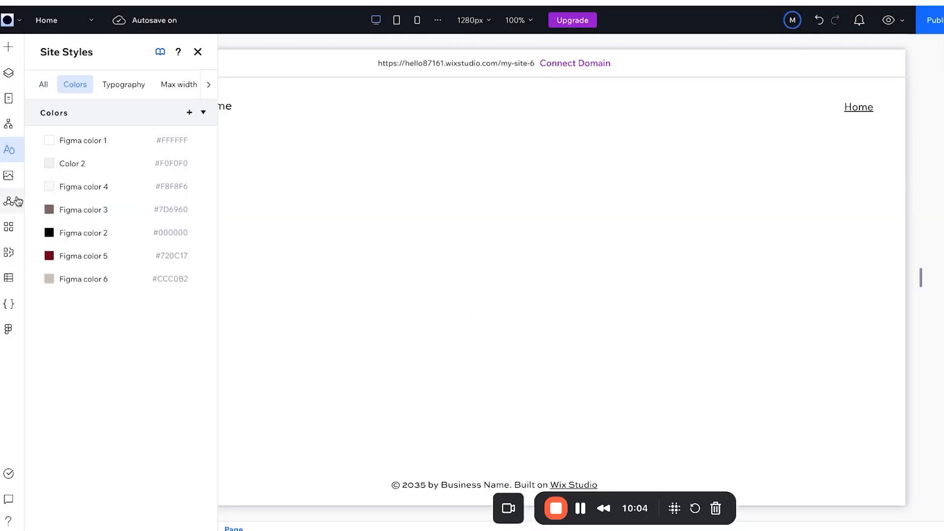
# Check the imported fonts and the full colours, fonts and text styles view, then go back to Import from Figma.
pyautogui.click(132, 81)
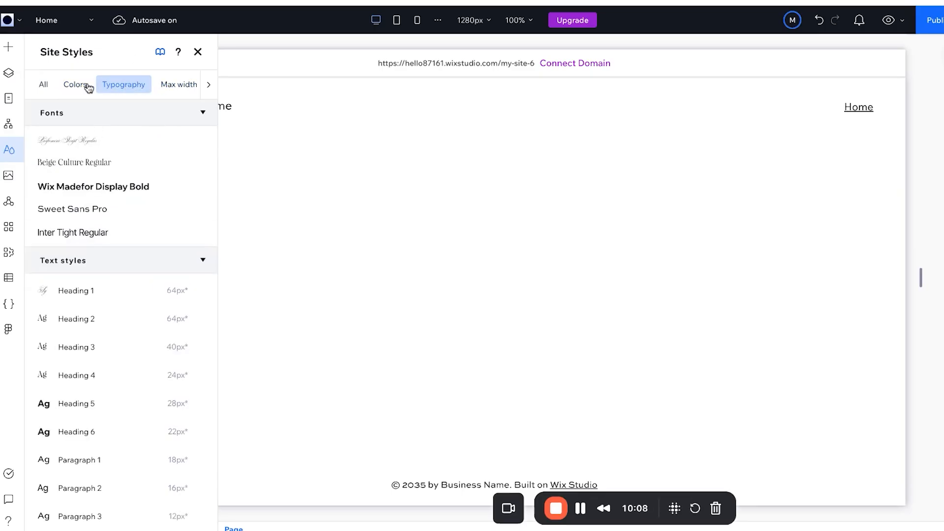
pyautogui.click(44, 85)
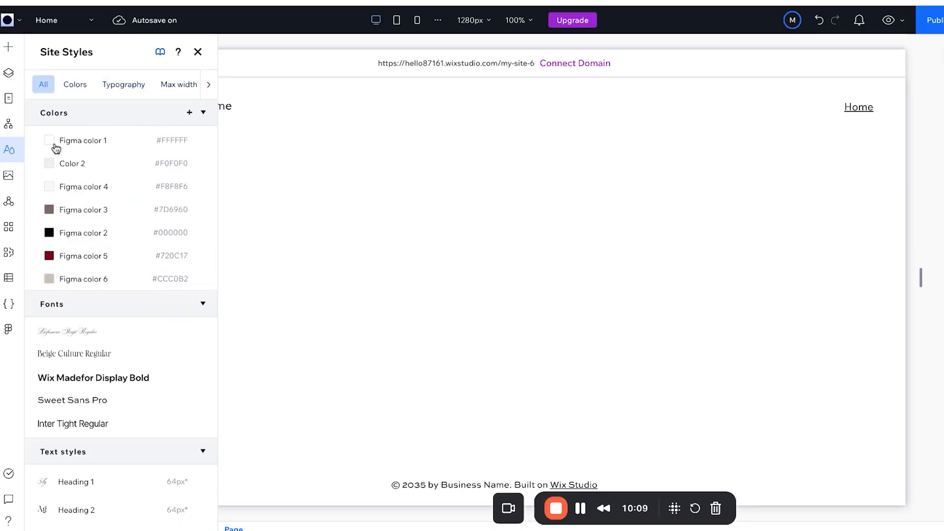
pyautogui.click(12, 333)
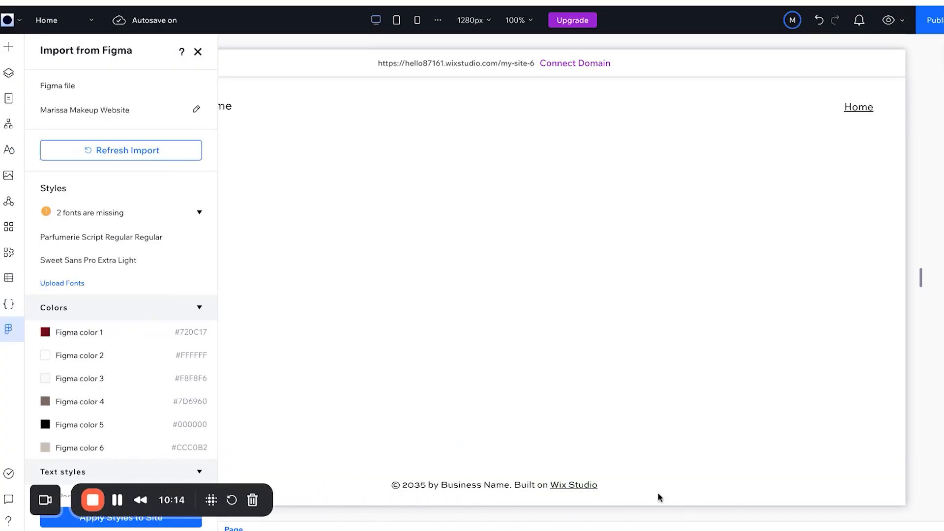
# In Figma, close the export styles window and relaunch the Figma to Wix Studio plugin.
pyautogui.click(705, 3)
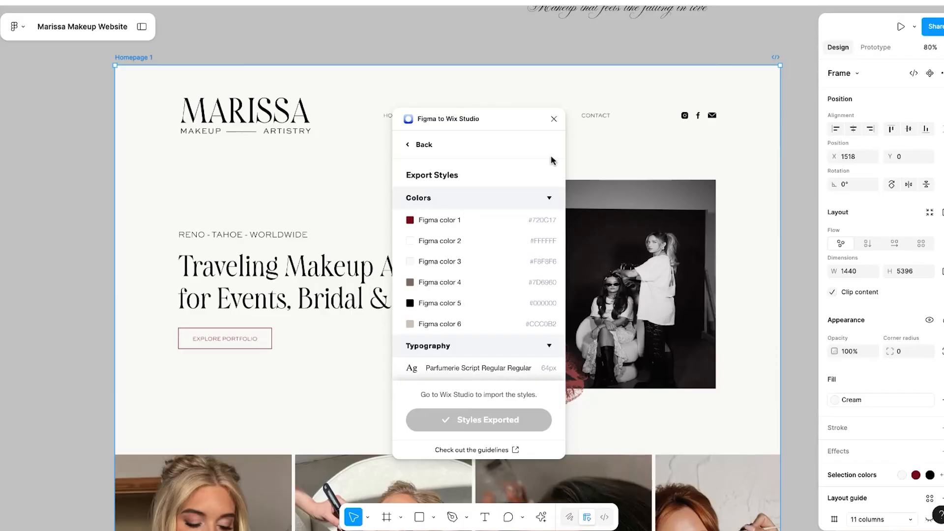
pyautogui.click(554, 119)
pyautogui.click(537, 522)
pyautogui.click(389, 361)
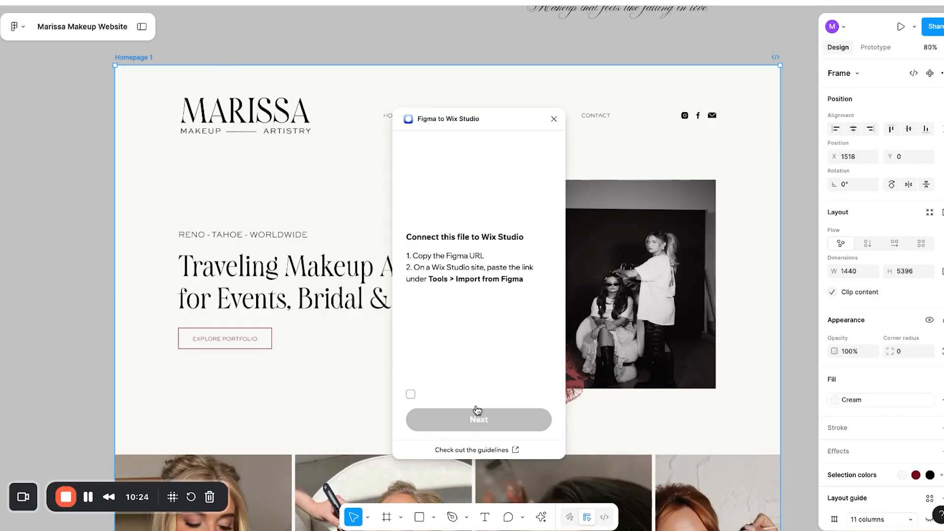
# Confirm the file is connected and export the 1440px Homepage 1 frame.
pyautogui.click(411, 394)
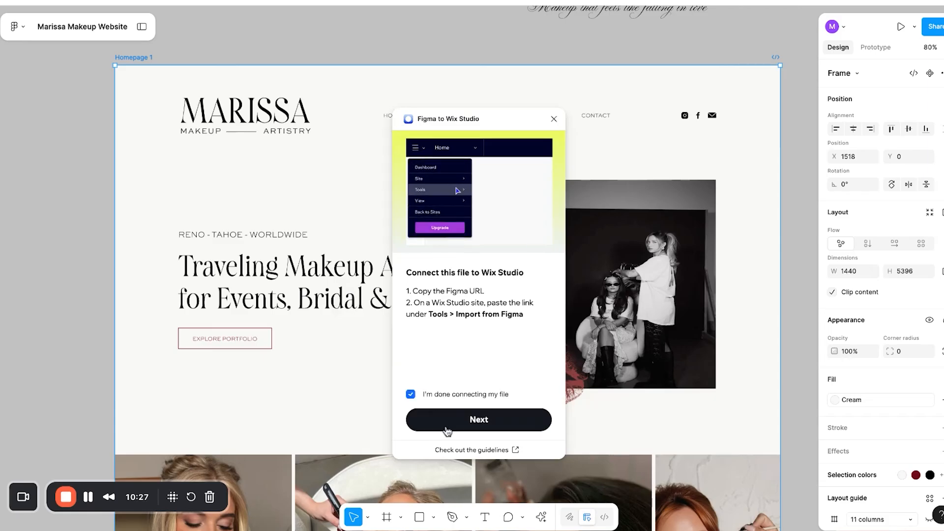
pyautogui.click(447, 430)
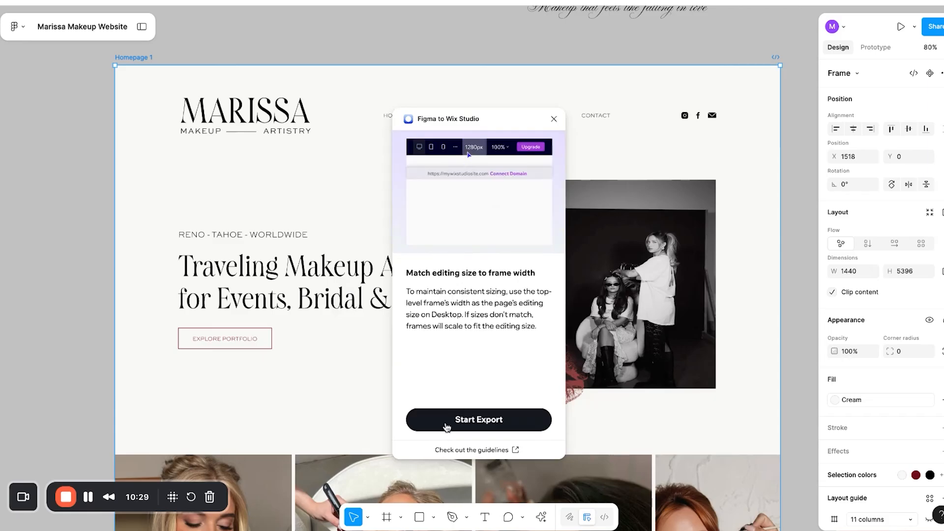
pyautogui.click(447, 427)
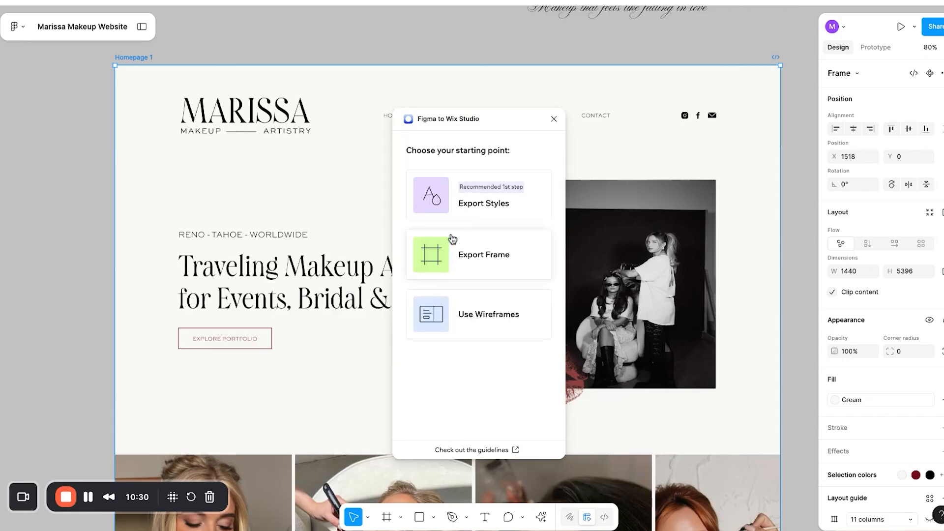
pyautogui.click(432, 257)
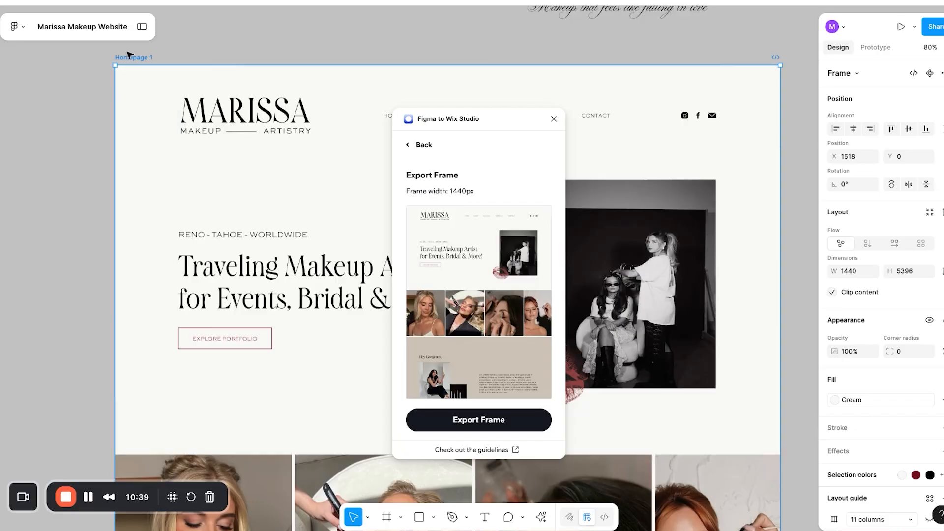
pyautogui.scroll(-7, 471, 342)
pyautogui.scroll(7, 471, 342)
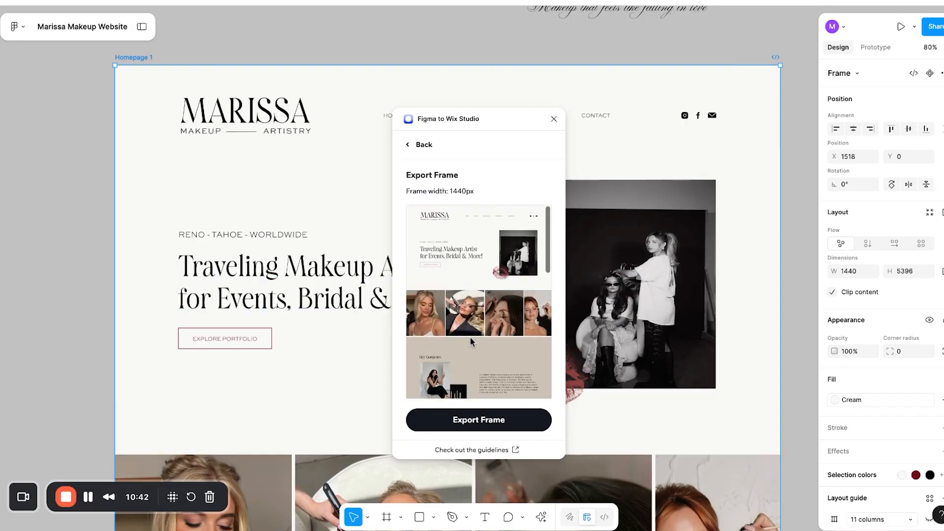
pyautogui.click(481, 425)
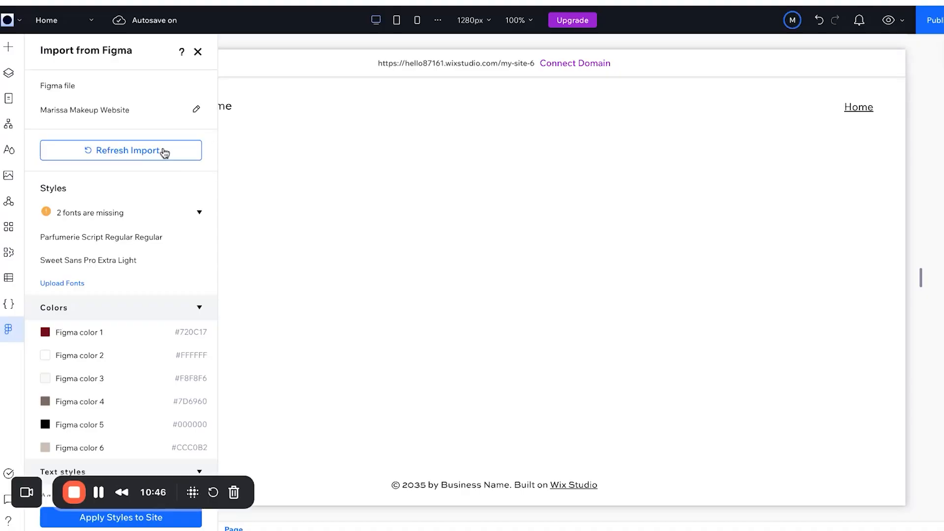
# Refresh the Figma import to fetch Homepage 1 and leave 'Add frame as' on Page.
pyautogui.click(164, 153)
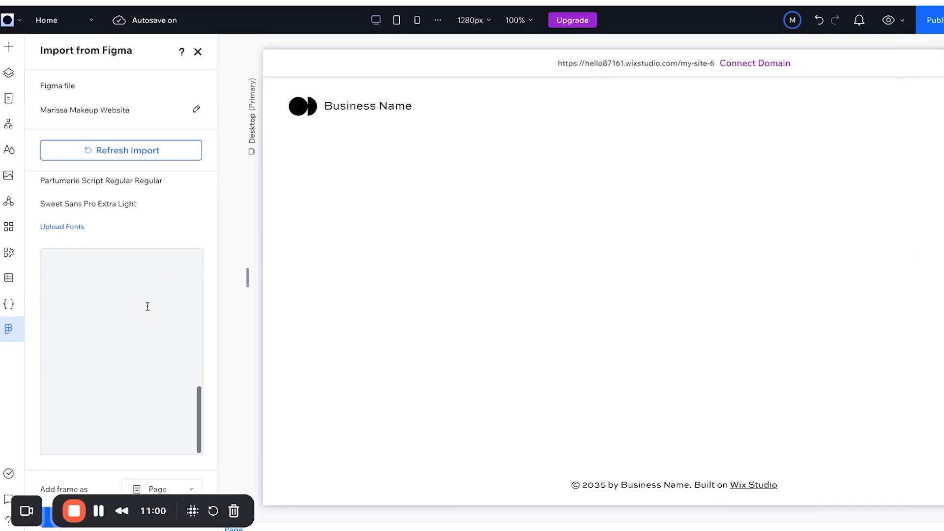
pyautogui.moveTo(113, 500); pyautogui.dragTo(389, 487)
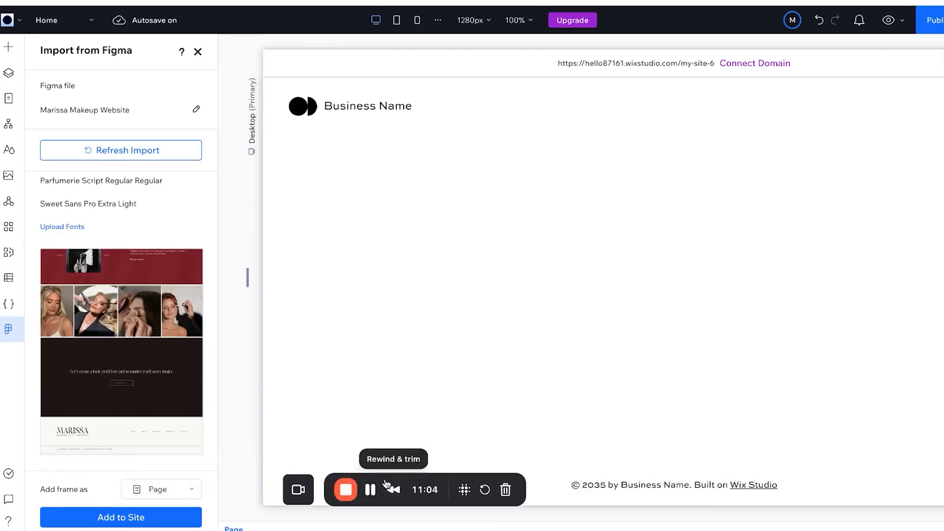
pyautogui.click(151, 494)
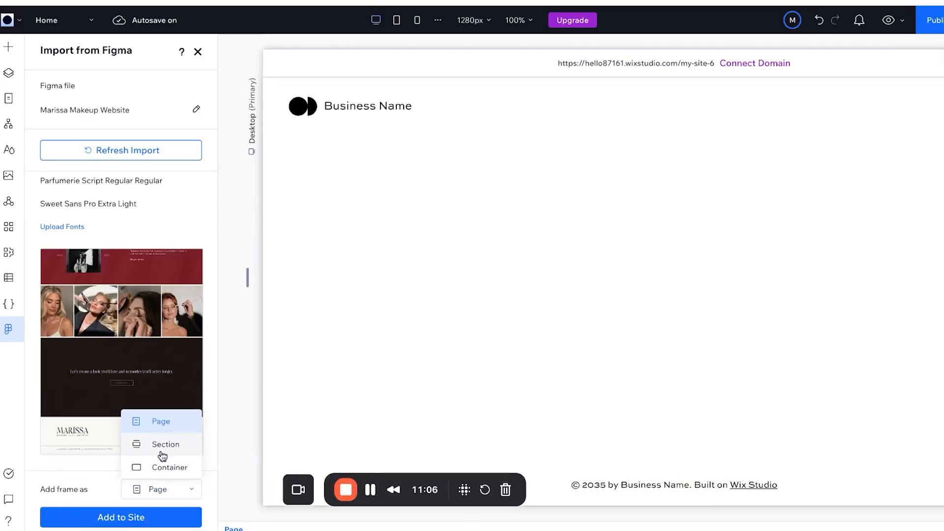
pyautogui.click(168, 494)
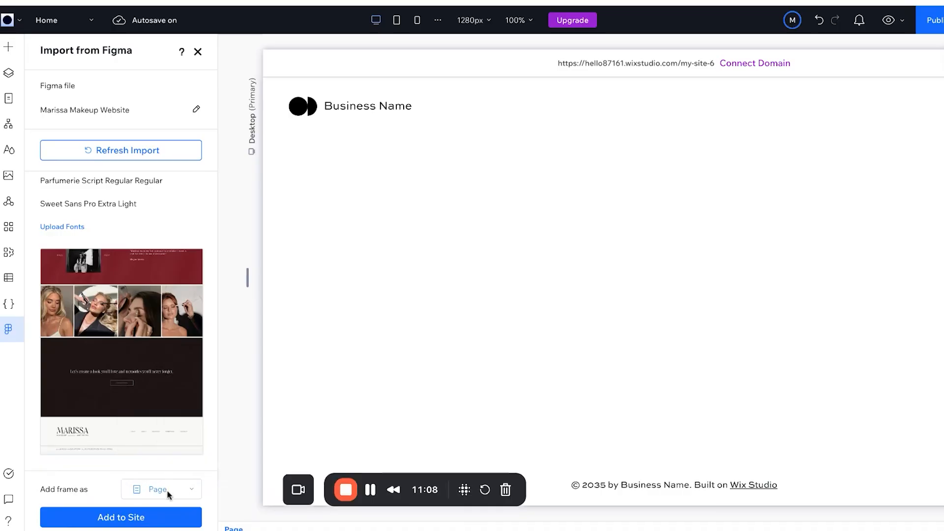
pyautogui.click(158, 491)
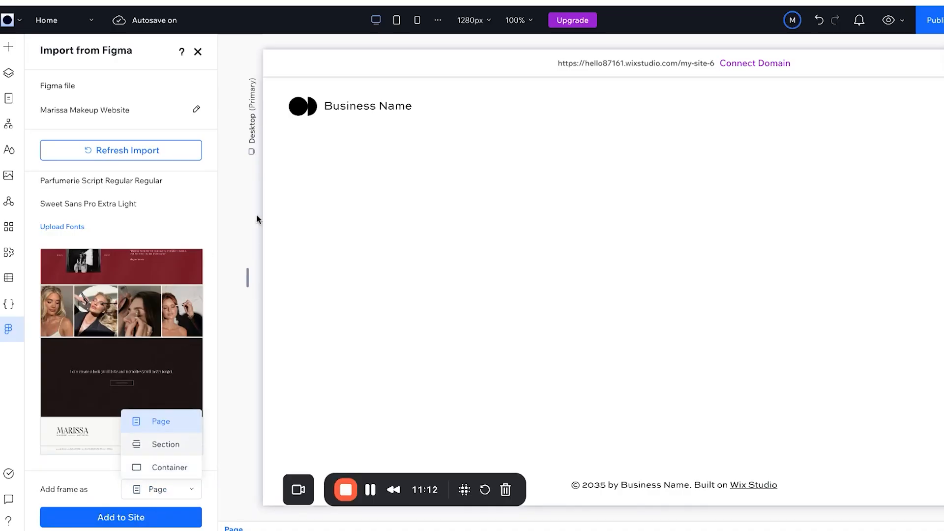
pyautogui.click(158, 490)
pyautogui.click(166, 490)
pyautogui.click(166, 490)
# Add the imported Homepage 1 frame to the site as a new page.
pyautogui.click(148, 524)
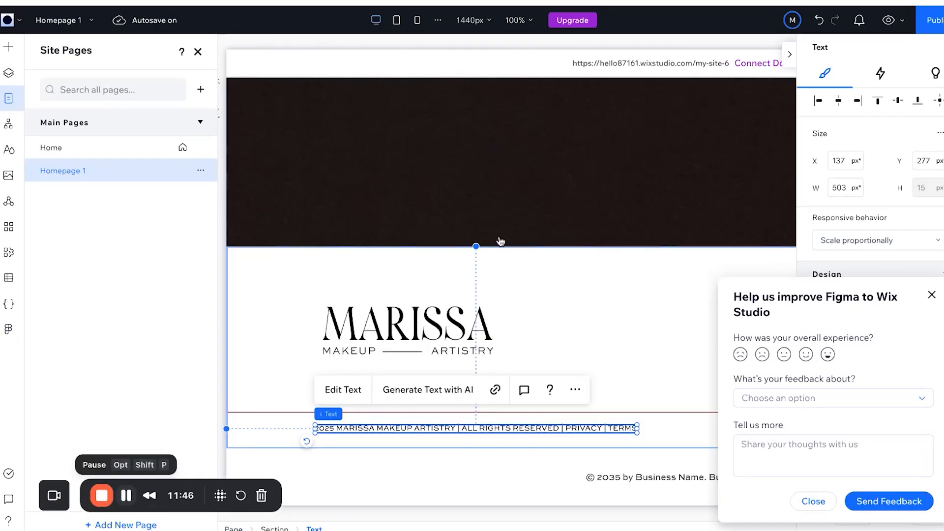
pyautogui.scroll(10, 499, 242)
pyautogui.scroll(10, 545, 276)
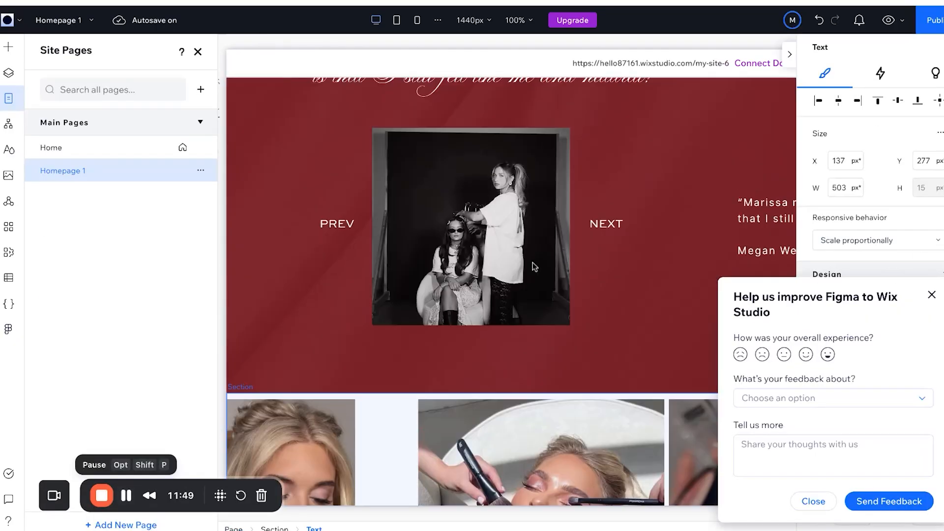
pyautogui.scroll(5, 532, 267)
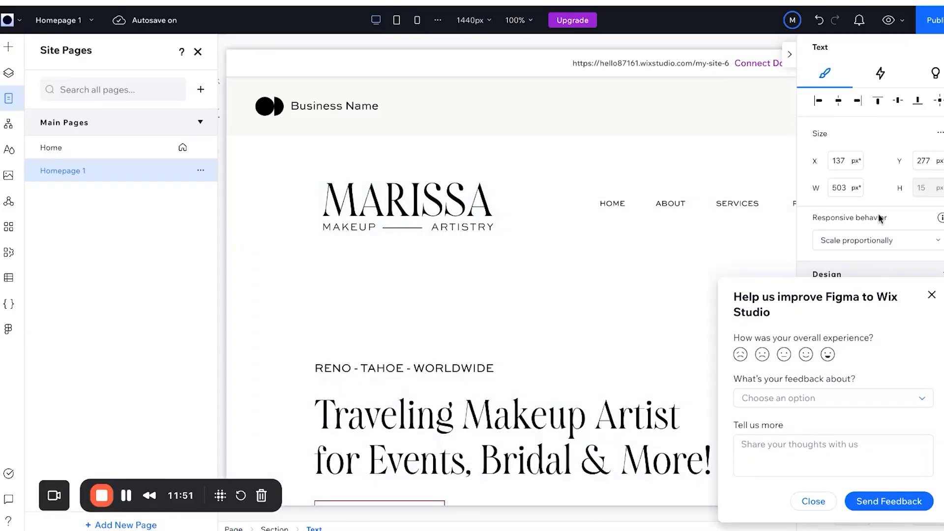
# Dismiss the feedback request, close Site Pages and scroll through the new Homepage 1 page.
pyautogui.click(812, 502)
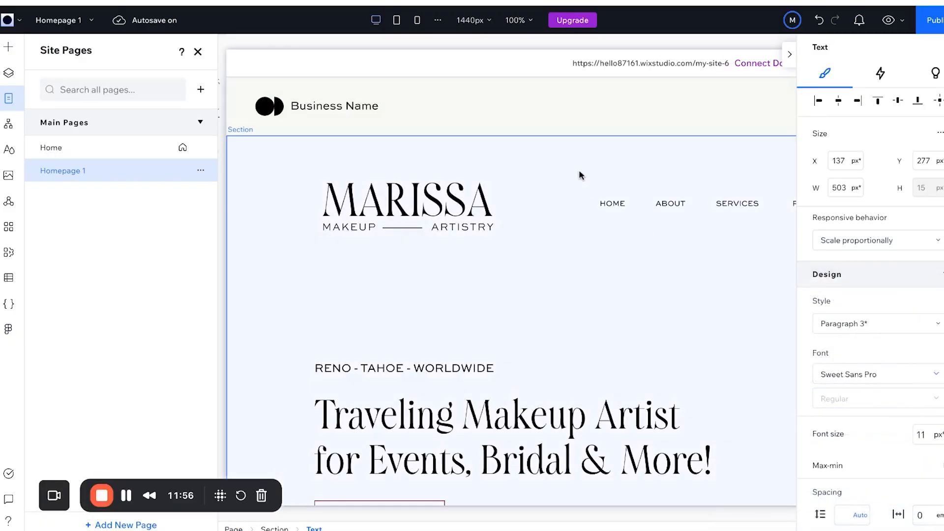
pyautogui.click(199, 52)
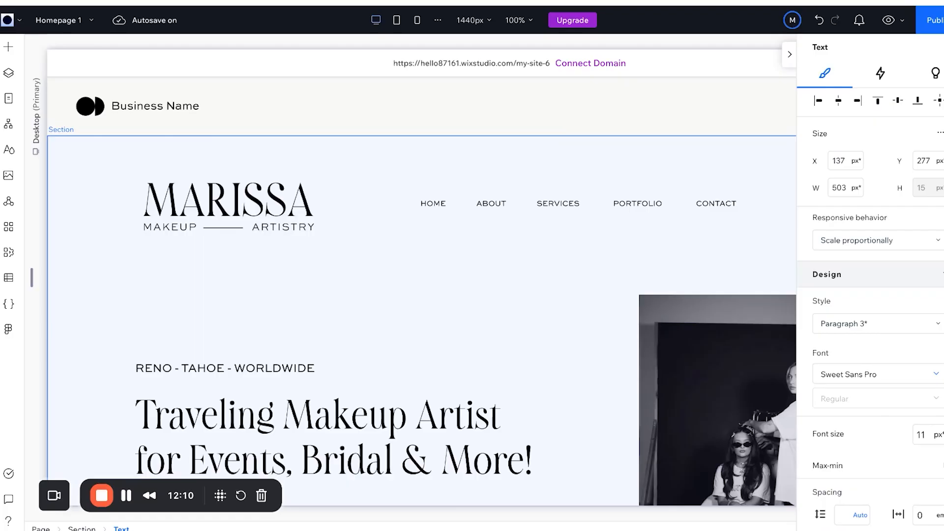
pyautogui.scroll(-15, 422, 292)
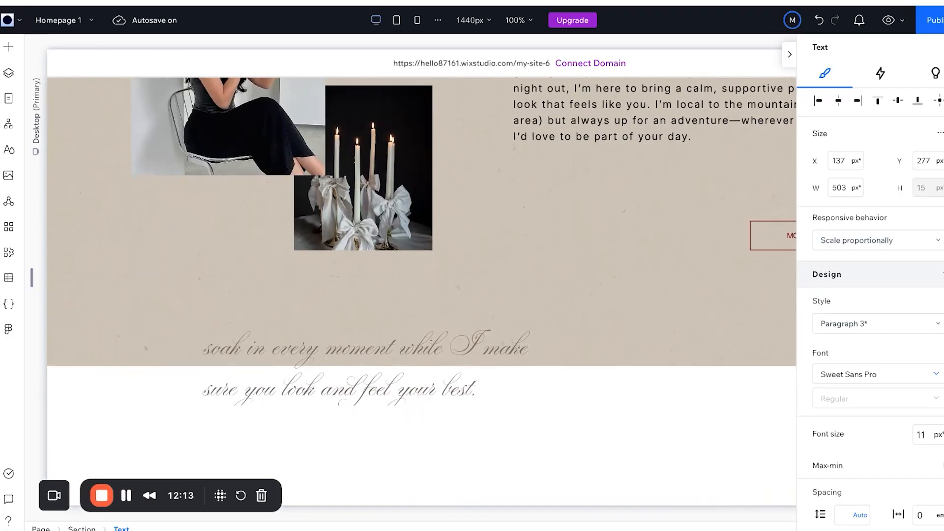
pyautogui.scroll(-15, 422, 292)
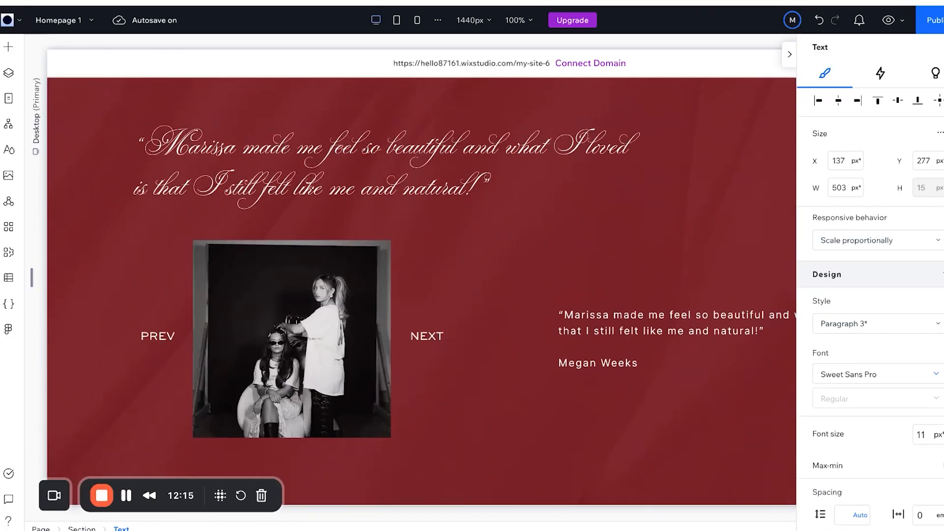
pyautogui.scroll(-15, 422, 291)
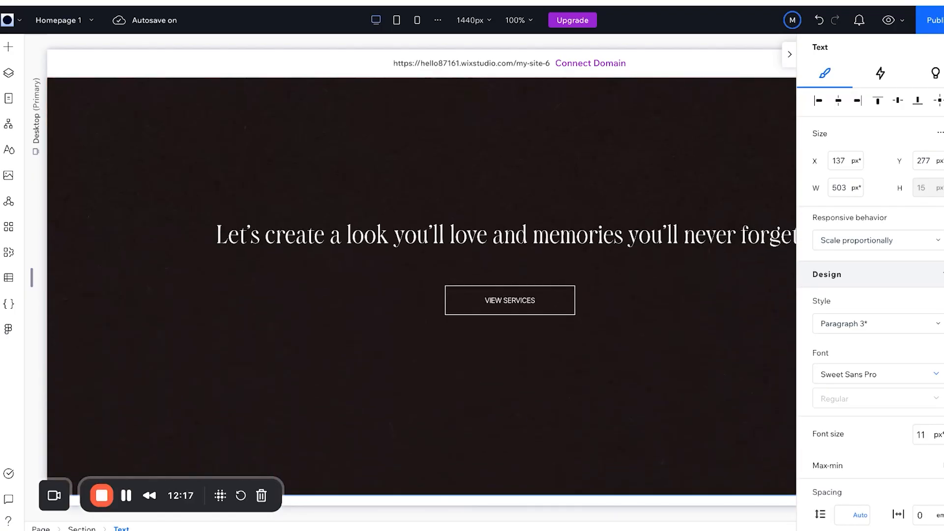
pyautogui.scroll(20, 378, 200)
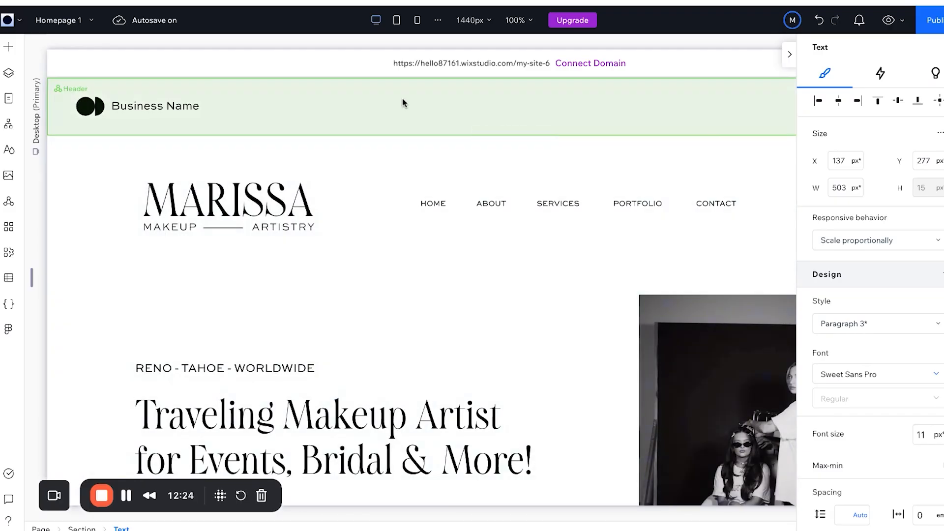
# Swap the header's Business Name for the pasted MARISSA logo, placed left and sized 217 × 67 px.
pyautogui.click(285, 115)
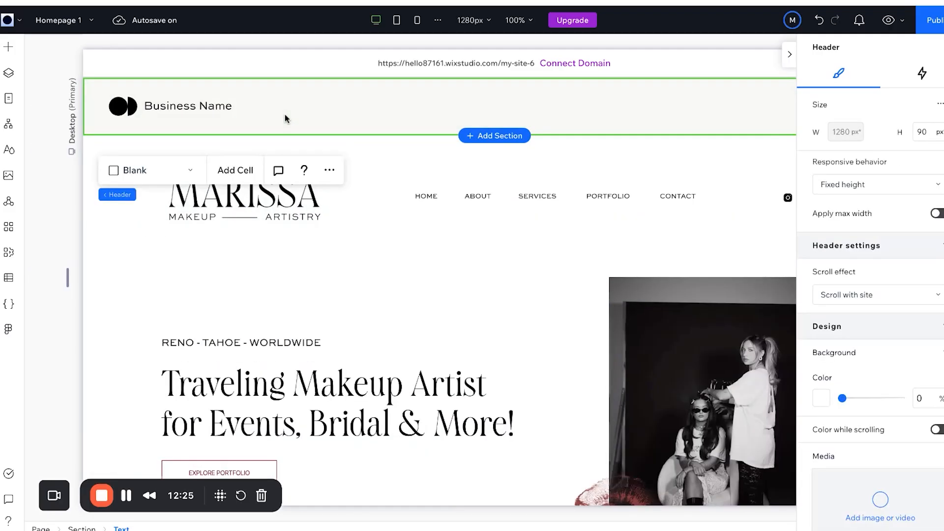
pyautogui.click(298, 202)
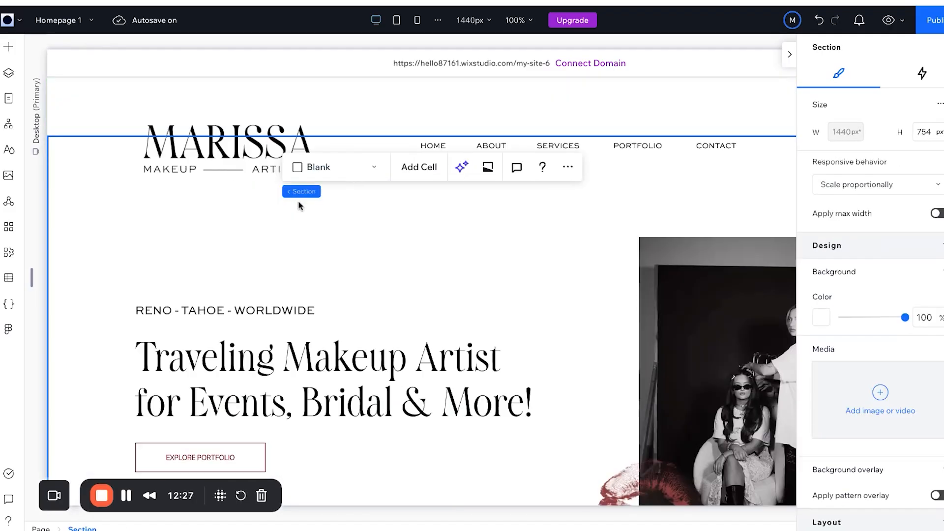
pyautogui.click(239, 150)
pyautogui.scroll(1, 284, 105)
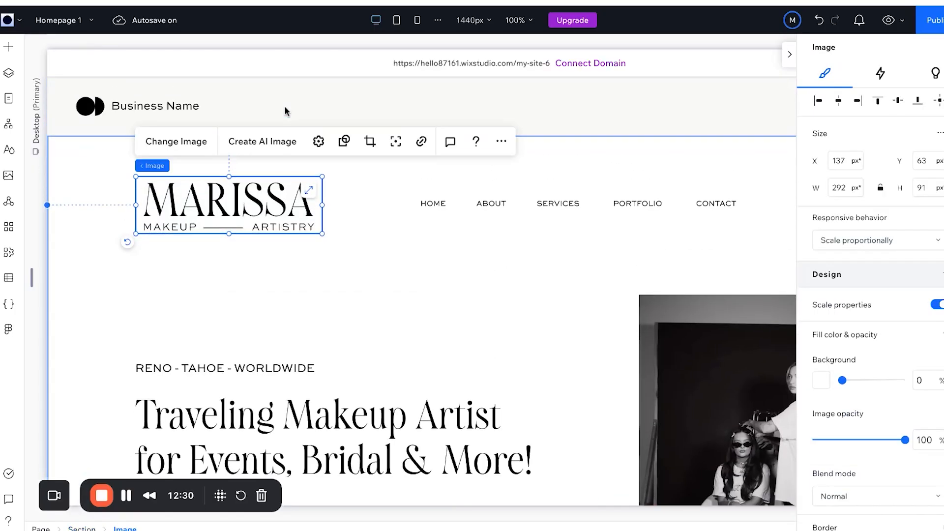
pyautogui.click(285, 109)
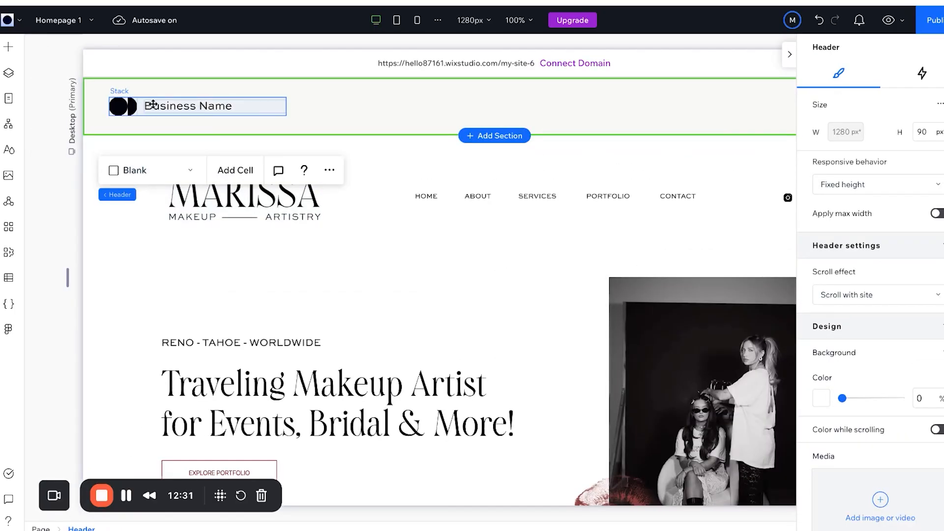
pyautogui.click(278, 109)
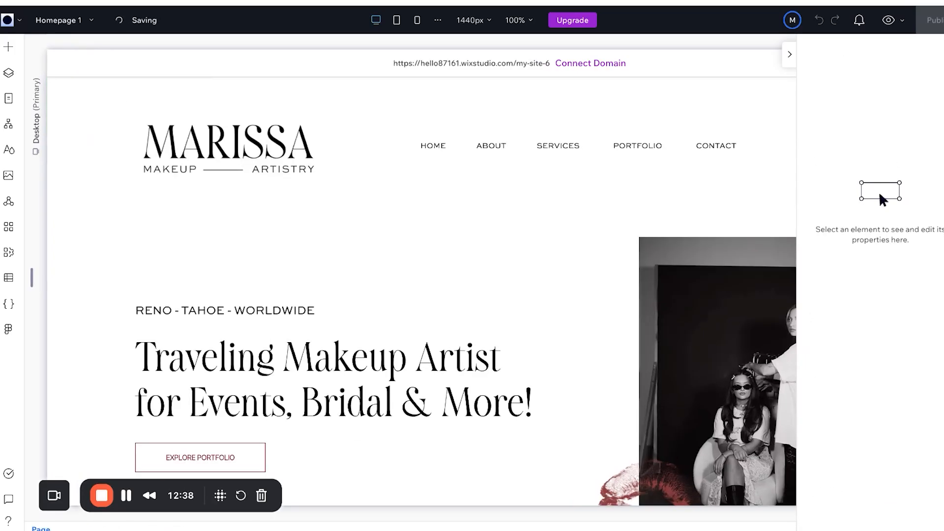
pyautogui.click(331, 66)
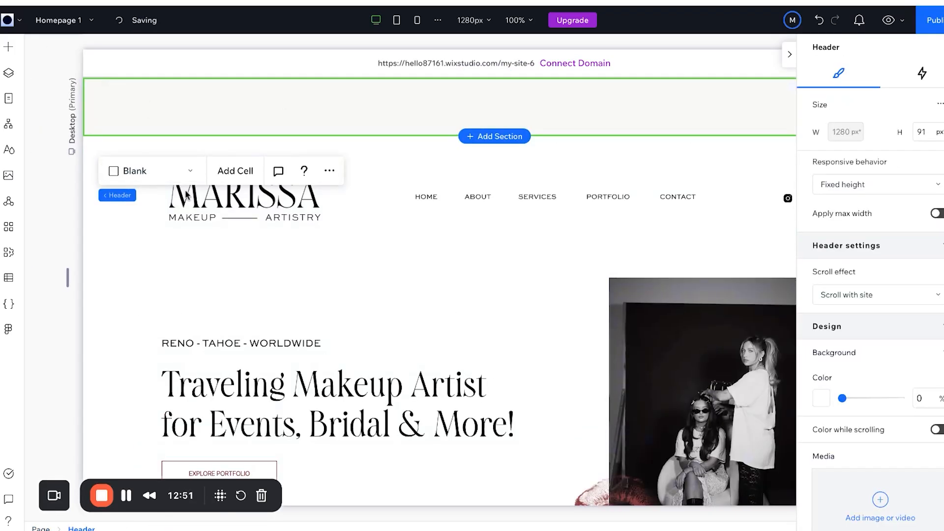
pyautogui.hotkey('ctrl', 'v')
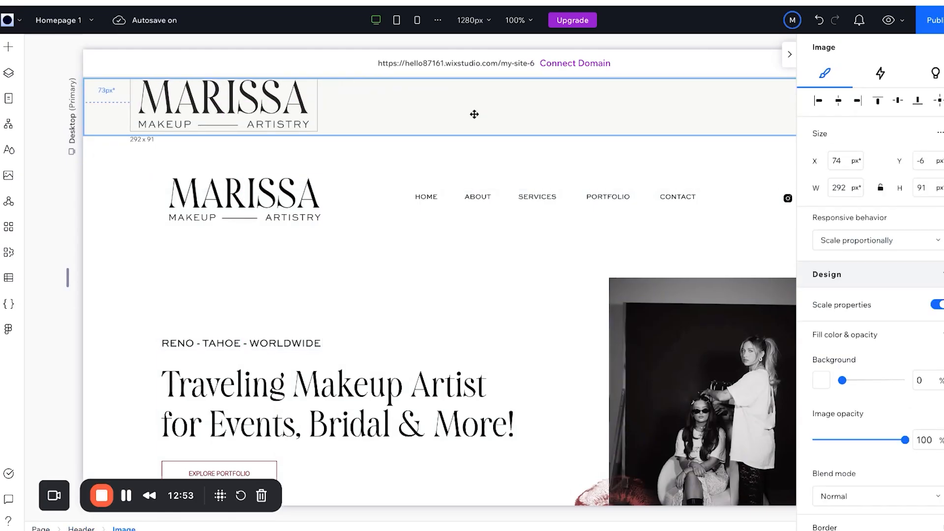
pyautogui.moveTo(475, 114); pyautogui.dragTo(458, 117)
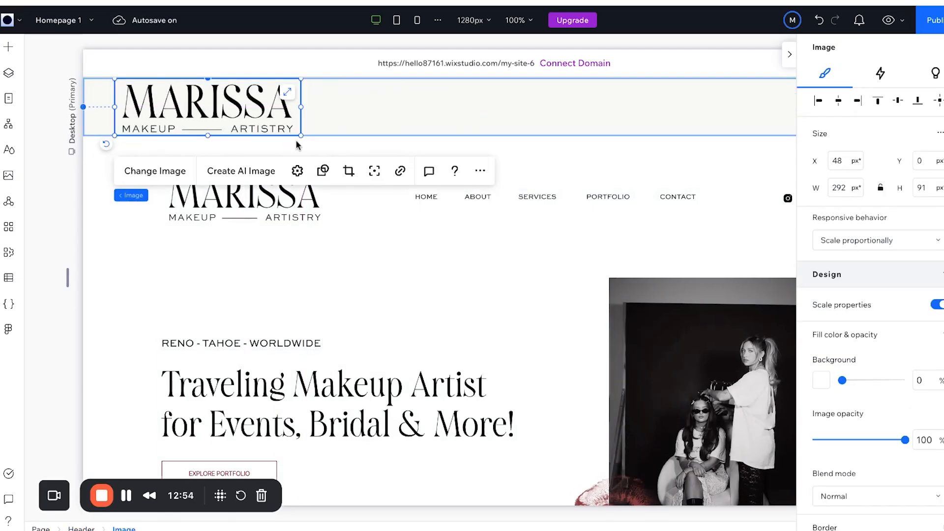
pyautogui.moveTo(302, 135); pyautogui.dragTo(252, 120)
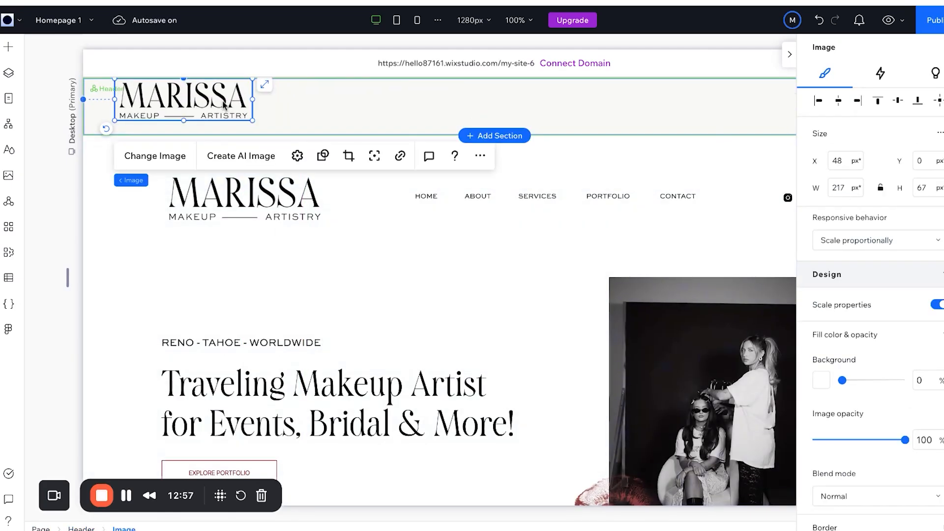
pyautogui.moveTo(201, 89); pyautogui.dragTo(197, 96)
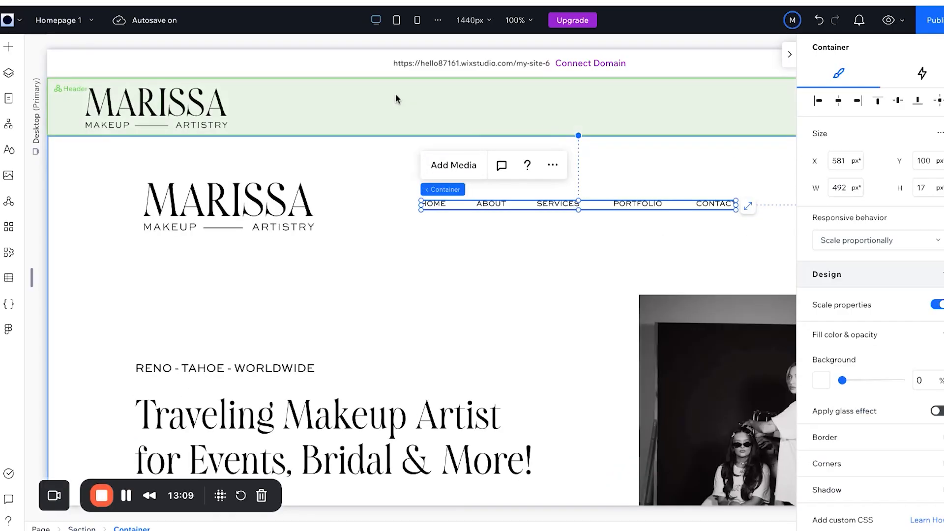
# Delete the hero's MARISSA logo, nav links row and social icons group.
pyautogui.click(396, 99)
pyautogui.click(401, 103)
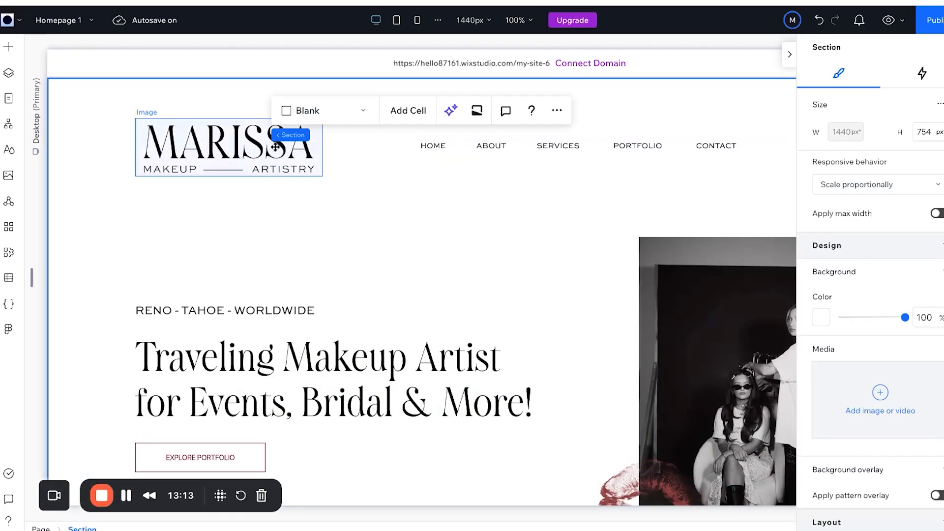
pyautogui.click(274, 144)
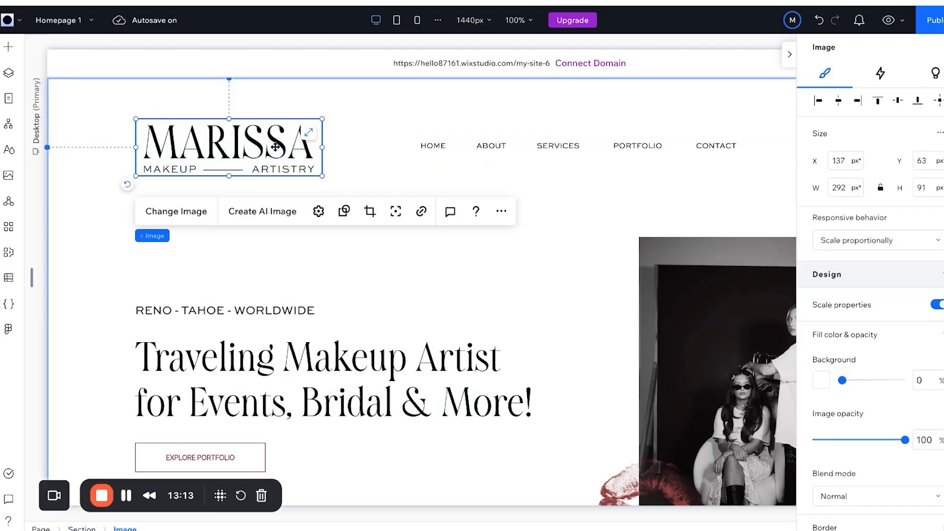
pyautogui.press('Delete')
pyautogui.click(446, 147)
pyautogui.press('Delete')
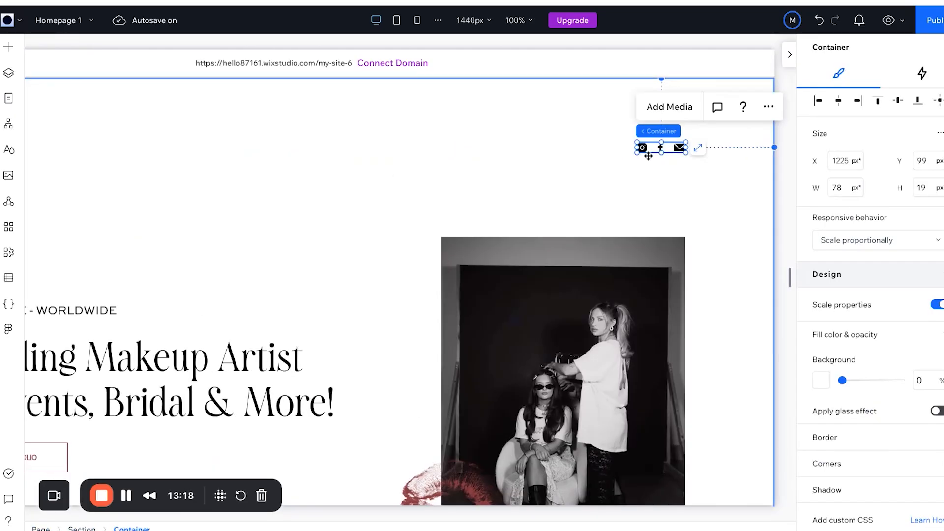
pyautogui.press('Delete')
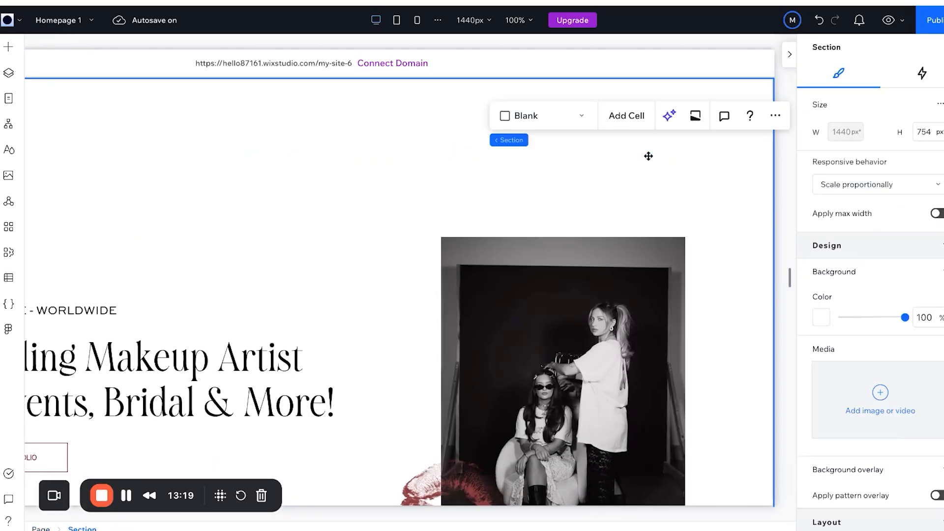
pyautogui.scroll(2, 649, 153)
# Remove the HOME–CONTACT links row from the header, keeping the Home menu element.
pyautogui.click(688, 108)
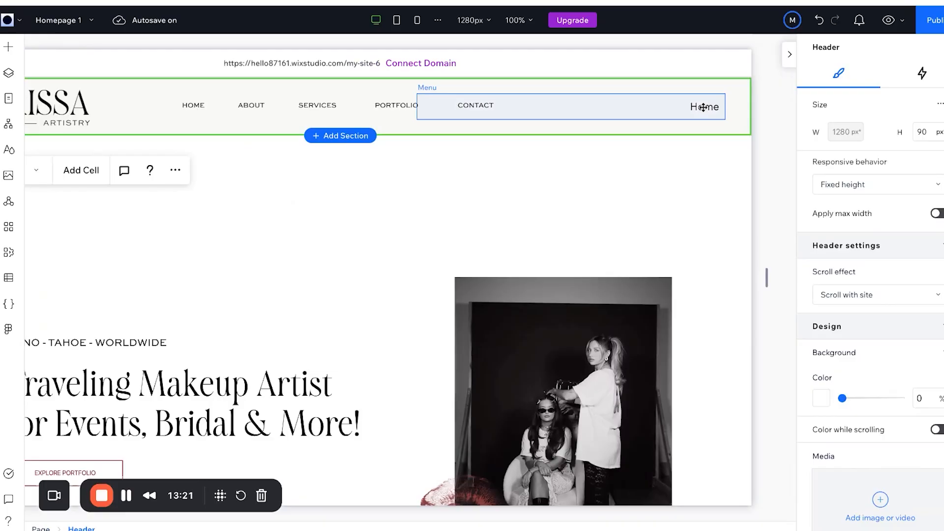
pyautogui.click(703, 107)
pyautogui.press('Escape')
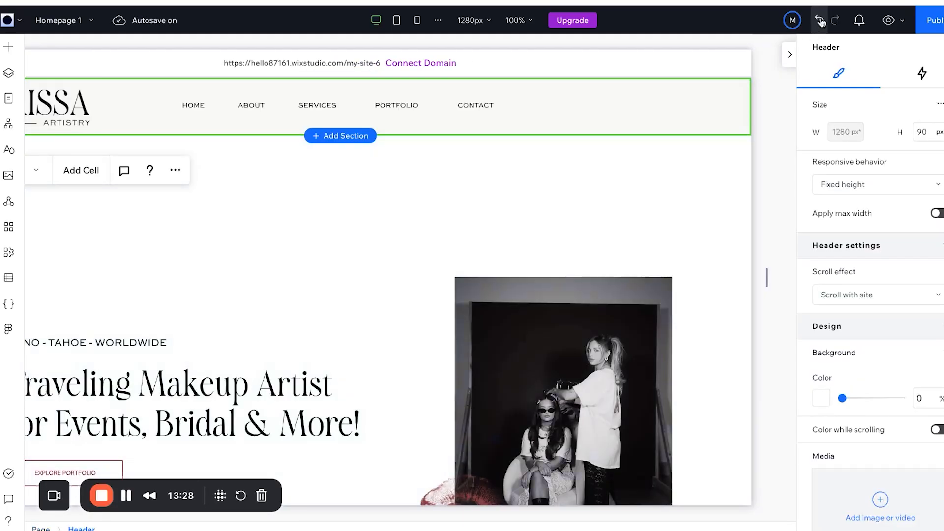
pyautogui.hotkey('ctrl', 'z')
pyautogui.click(560, 108)
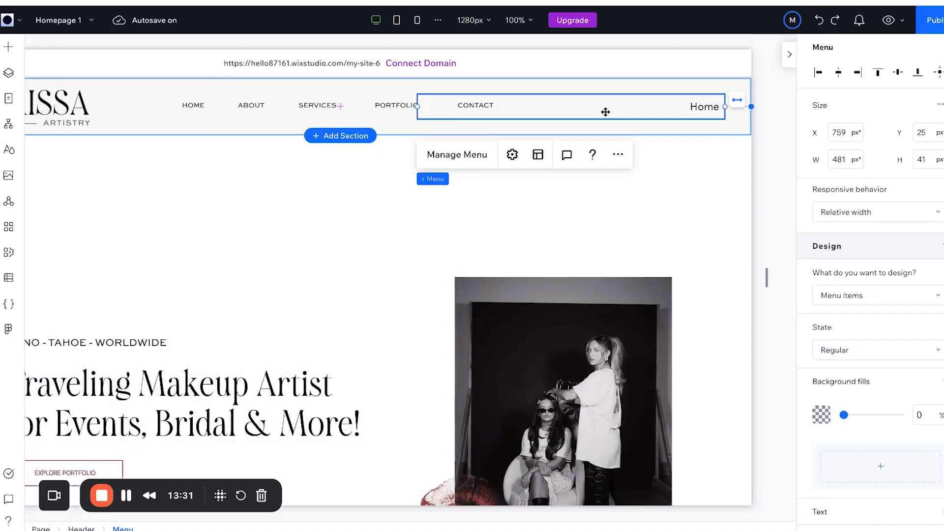
pyautogui.click(208, 104)
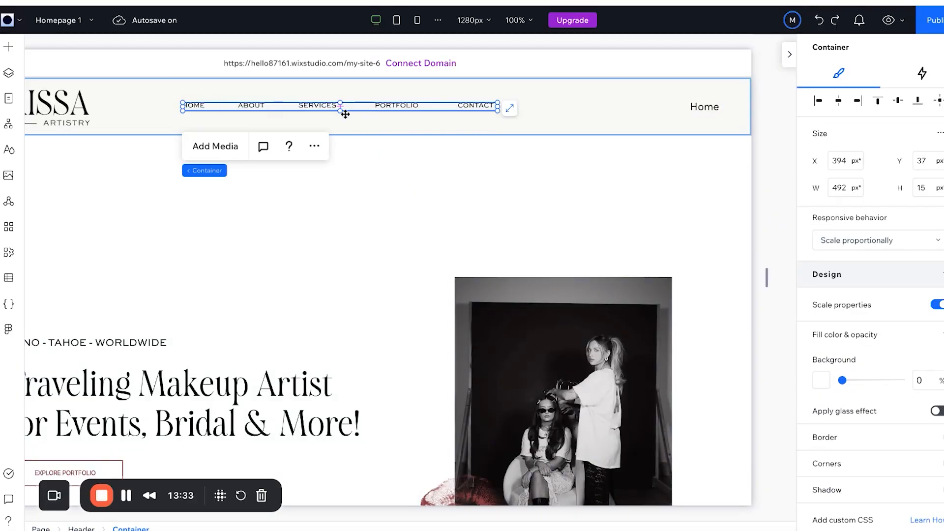
pyautogui.click(253, 110)
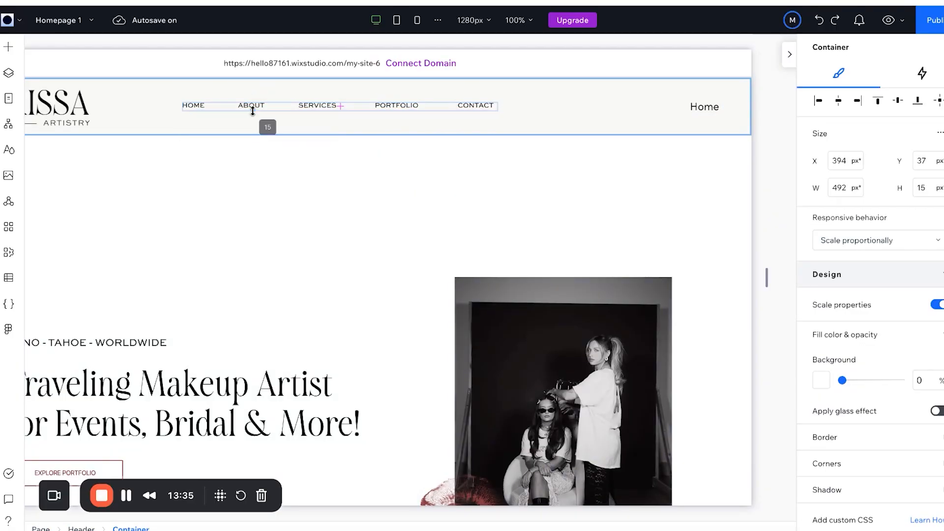
pyautogui.click(253, 107)
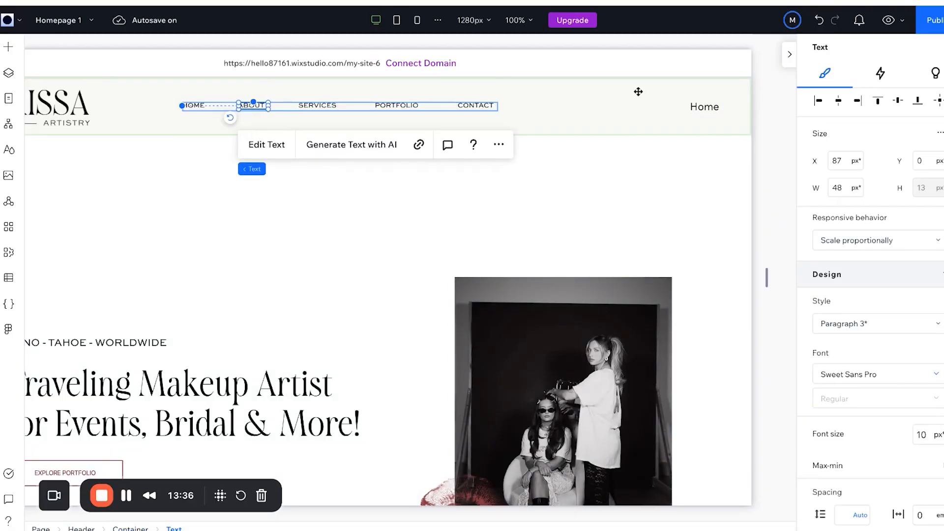
pyautogui.click(671, 104)
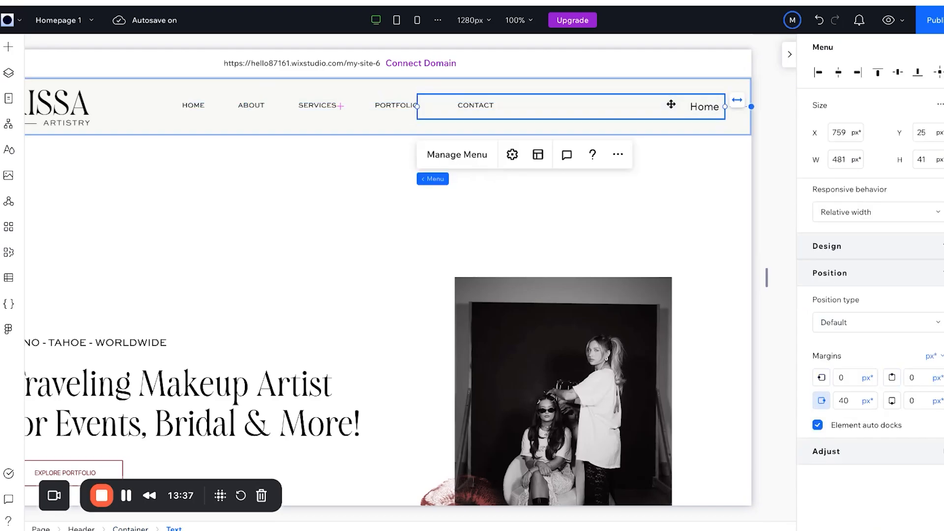
pyautogui.click(373, 111)
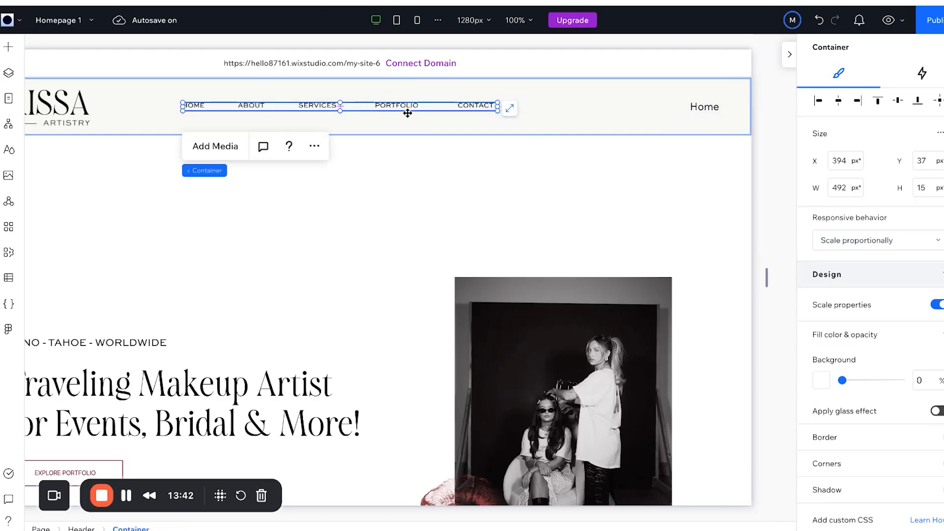
pyautogui.press('Delete')
# Open the animation settings for the header's Home menu.
pyautogui.click(713, 114)
pyautogui.click(708, 110)
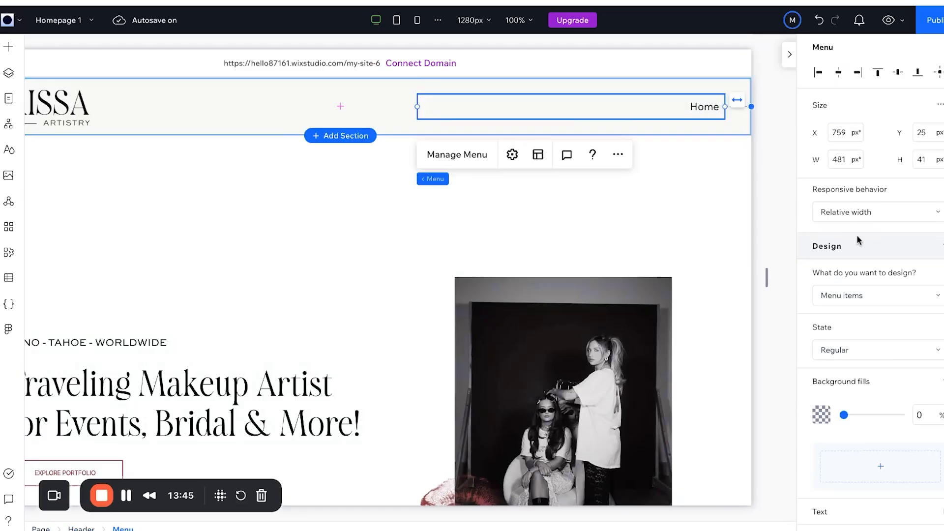
pyautogui.click(618, 156)
pyautogui.click(512, 155)
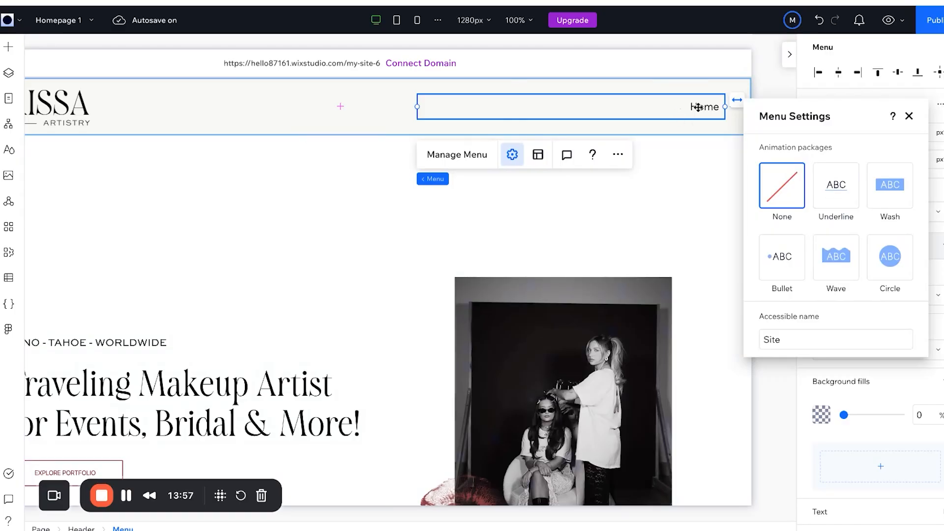
# Give the header menu the Underline animation, leaving it with just the Home item.
pyautogui.click(836, 192)
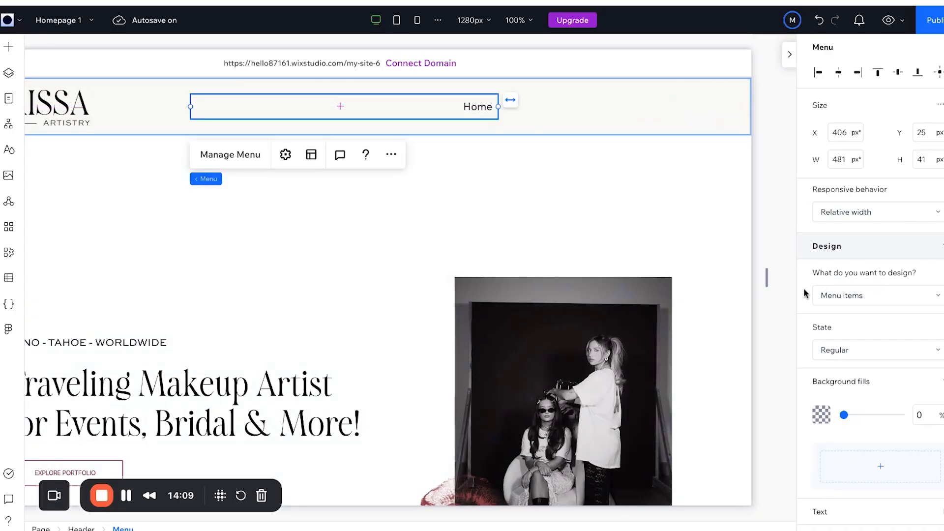
pyautogui.scroll(-7, 805, 294)
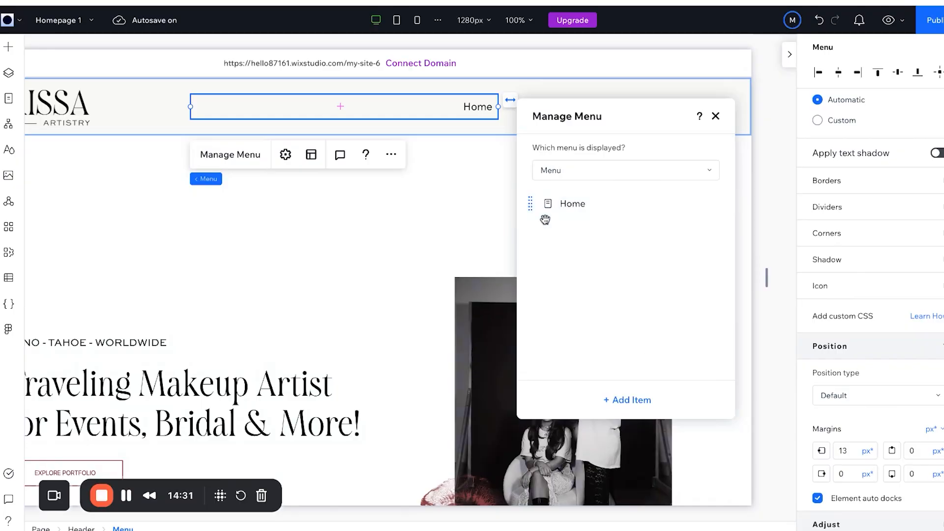
pyautogui.click(629, 401)
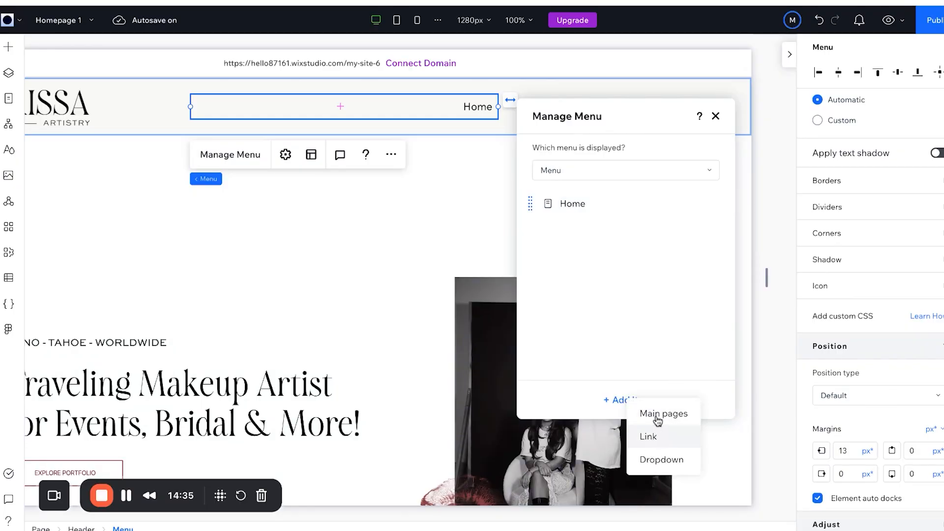
pyautogui.click(649, 436)
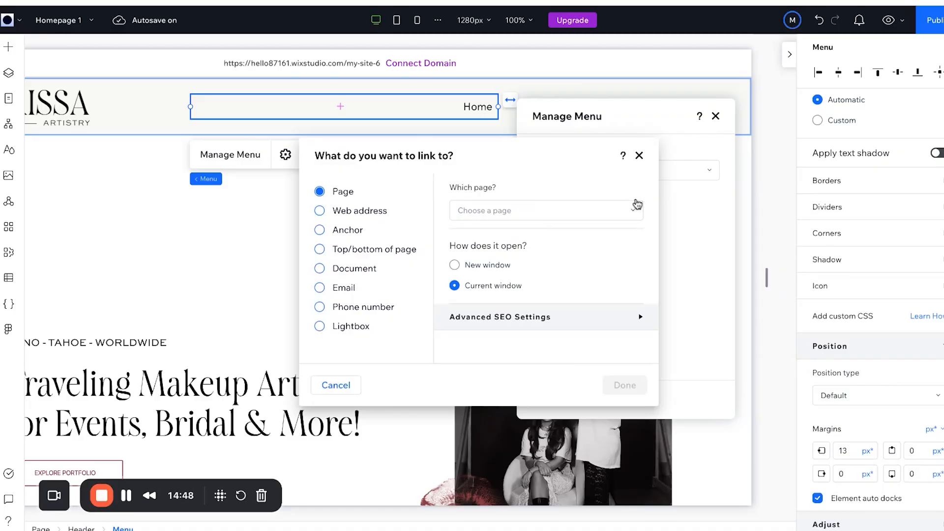
pyautogui.click(639, 156)
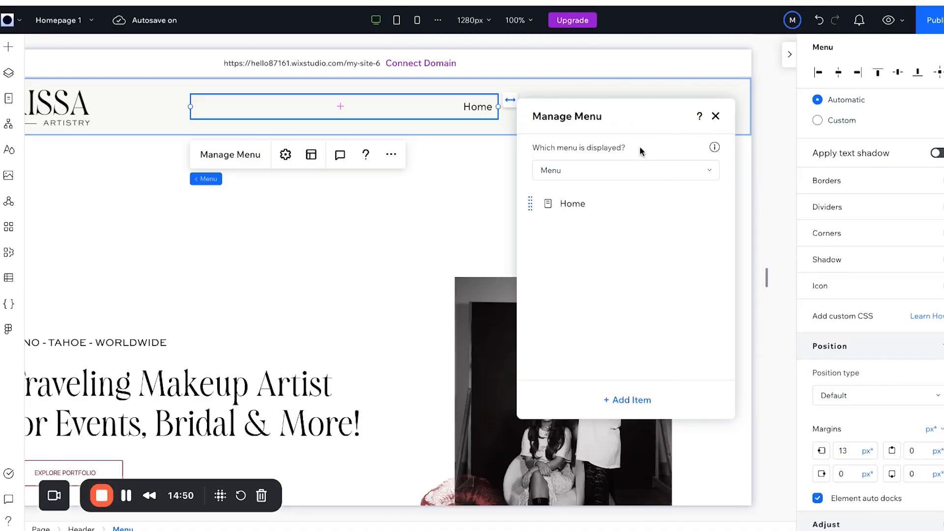
pyautogui.click(716, 117)
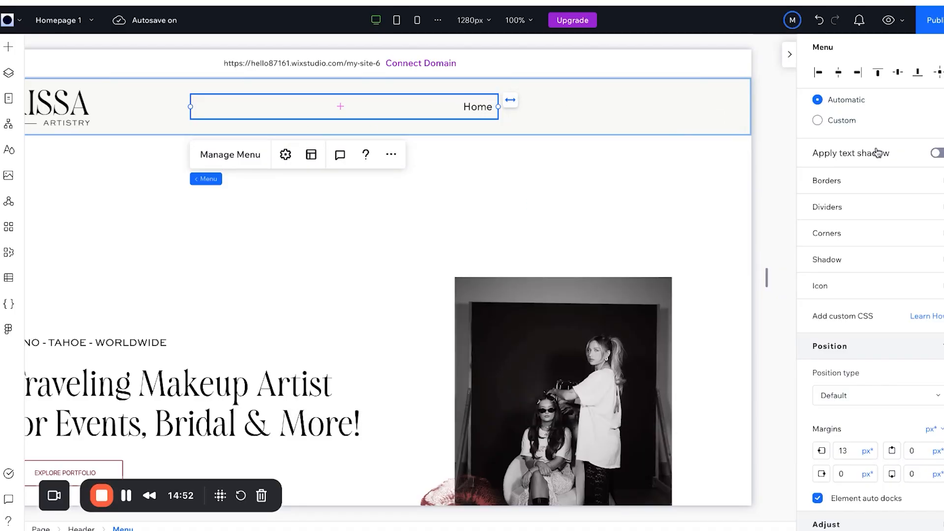
pyautogui.scroll(10, 867, 197)
# Reduce the menu font size to 16 px and set its text case to uppercase.
pyautogui.click(901, 211)
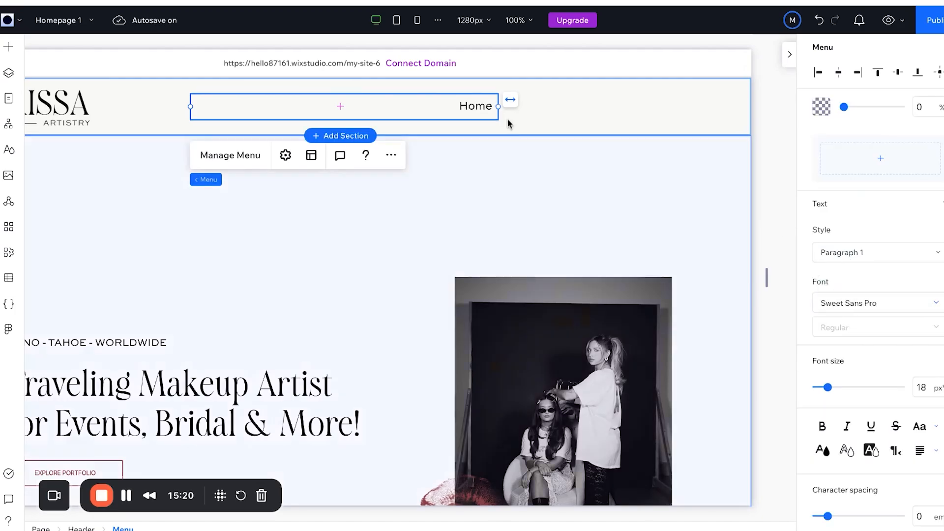
pyautogui.scroll(-2, 908, 347)
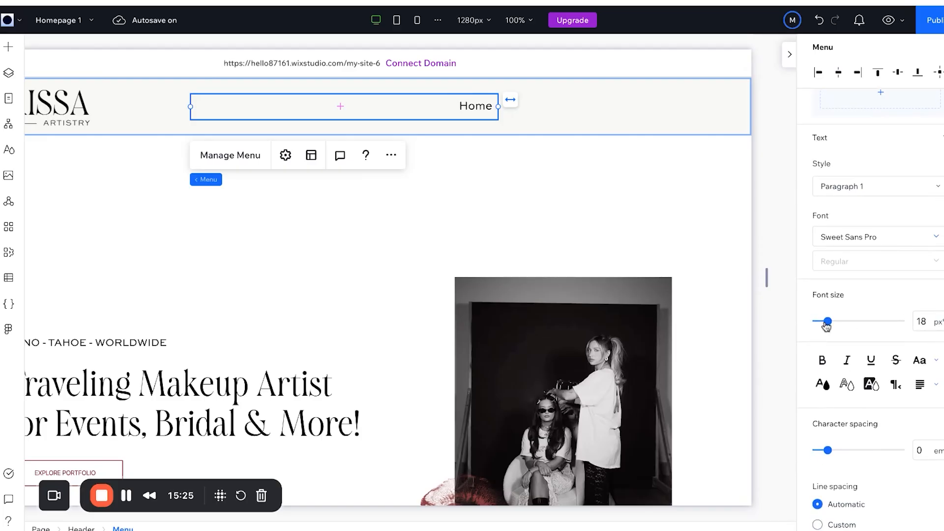
pyautogui.moveTo(828, 322); pyautogui.dragTo(825, 322)
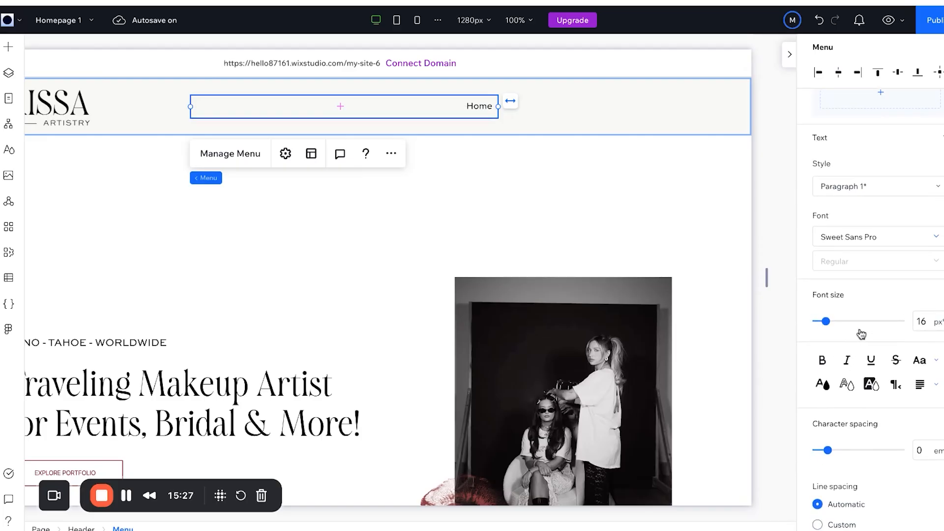
pyautogui.click(933, 365)
pyautogui.click(931, 386)
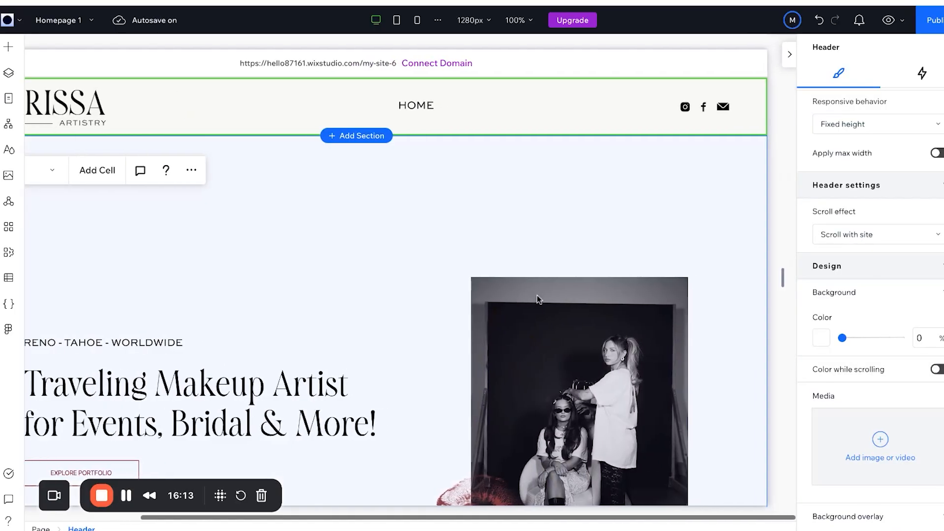
pyautogui.hscroll(-3, 537, 295)
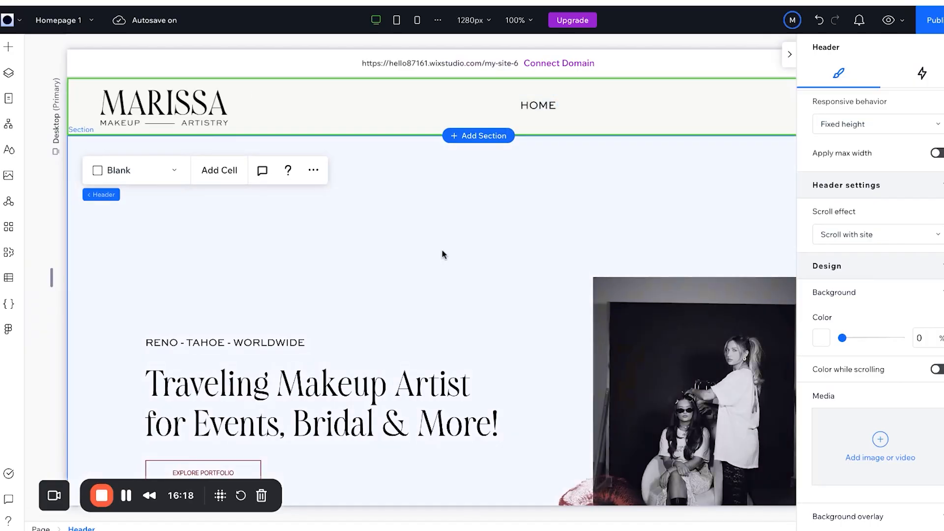
pyautogui.scroll(-2, 439, 259)
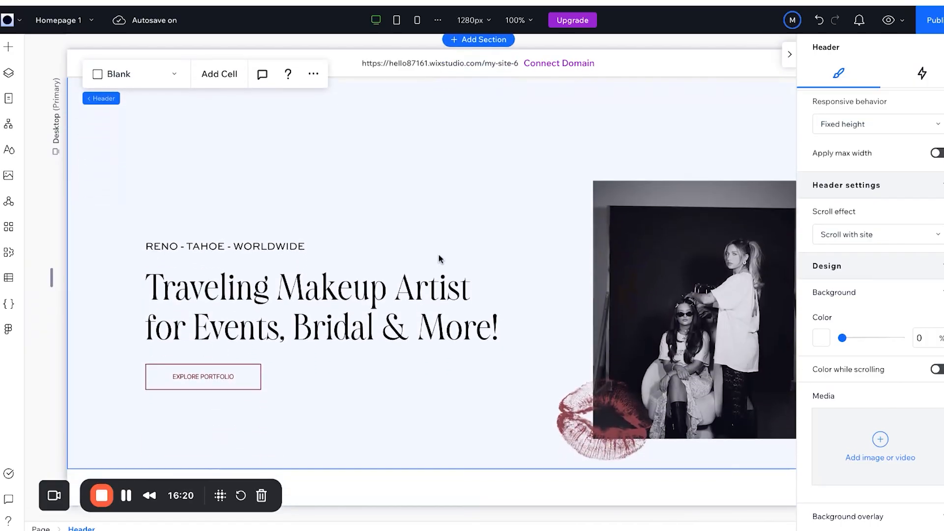
pyautogui.scroll(-1, 432, 283)
pyautogui.scroll(2, 431, 283)
pyautogui.scroll(-1, 432, 283)
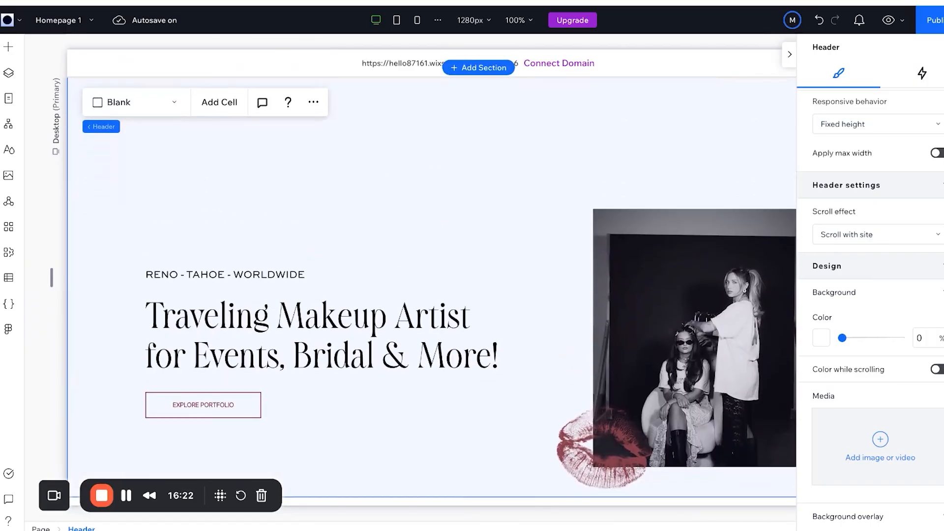
pyautogui.scroll(1, 431, 282)
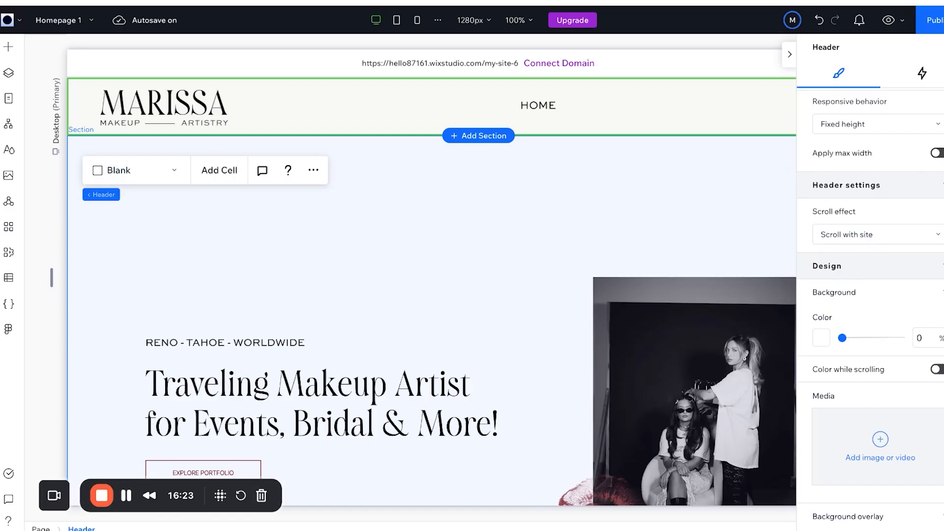
pyautogui.scroll(-2, 431, 283)
pyautogui.scroll(1, 431, 282)
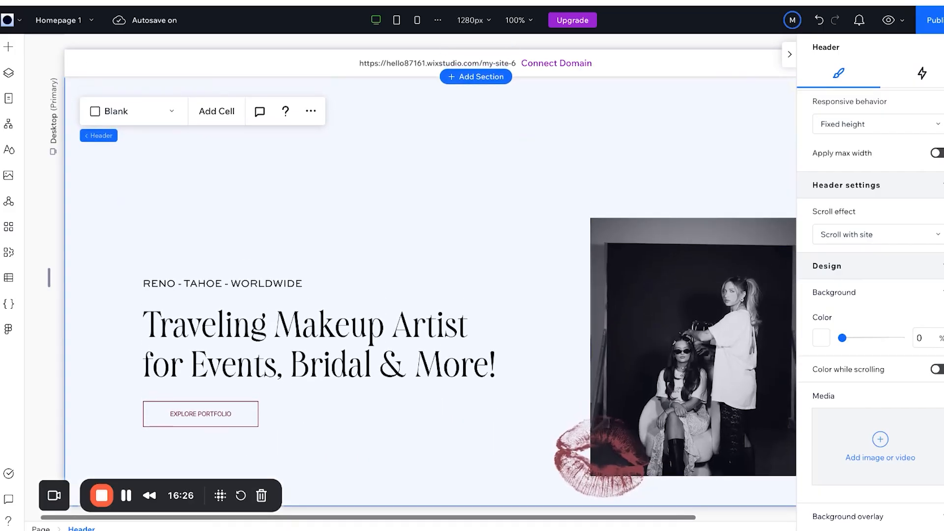
pyautogui.click(291, 326)
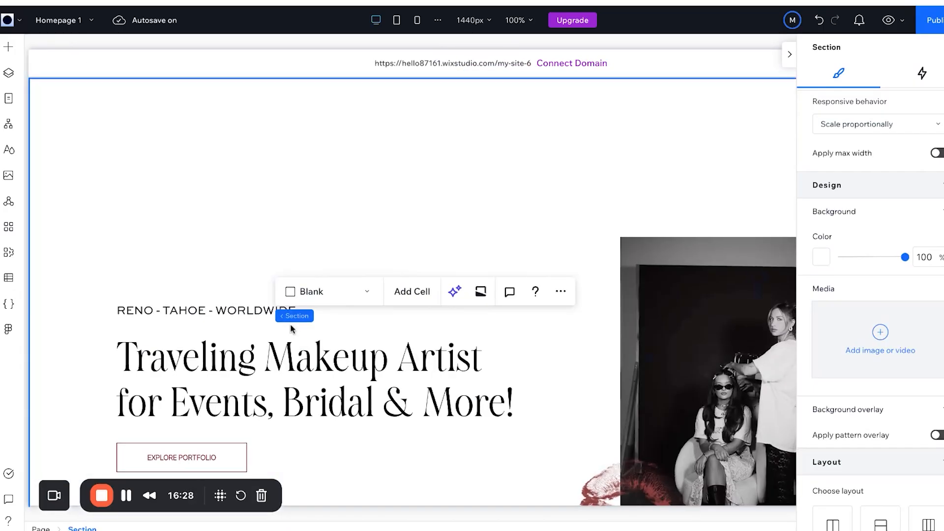
pyautogui.click(196, 311)
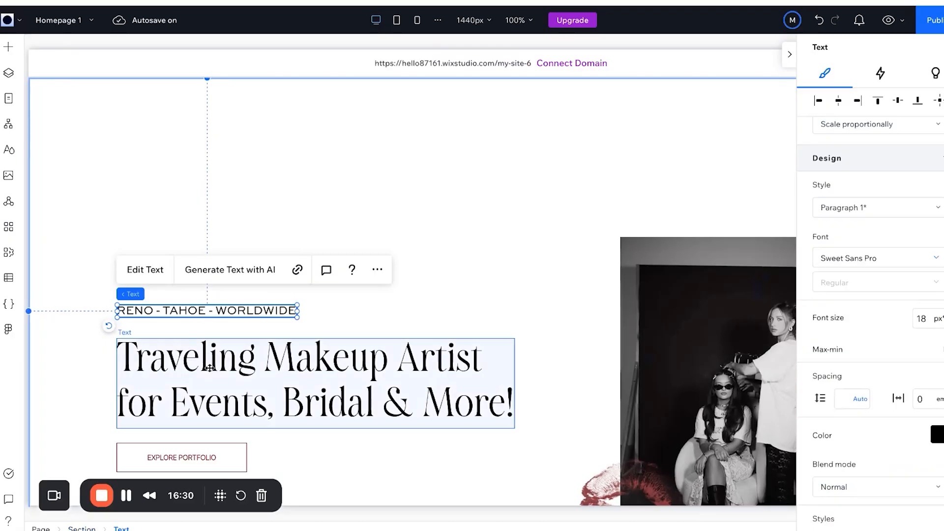
# Select the tagline, heading and EXPLORE PORTFOLIO button together and move them up and left.
pyautogui.keyDown('shift'); pyautogui.click(237, 415); pyautogui.keyUp('shift')
pyautogui.scroll(-2, 237, 416)
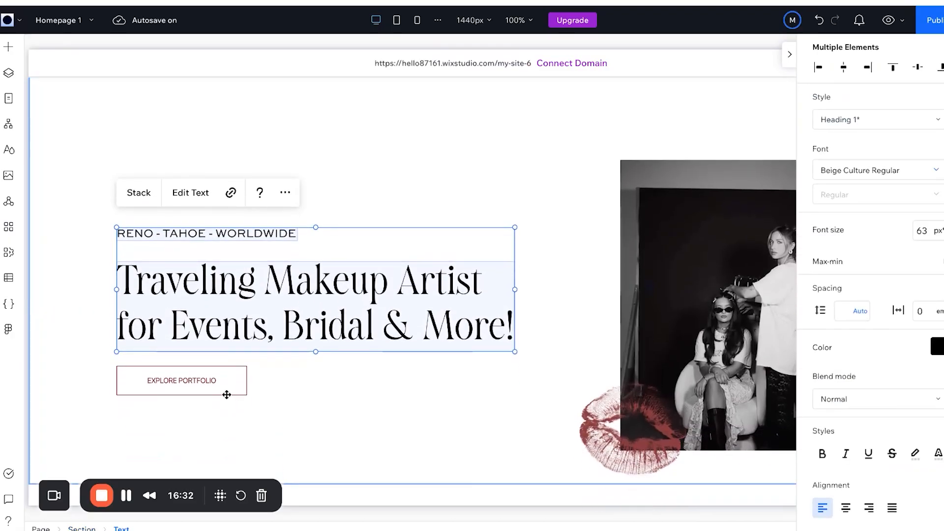
pyautogui.keyDown('shift'); pyautogui.click(201, 382); pyautogui.keyUp('shift')
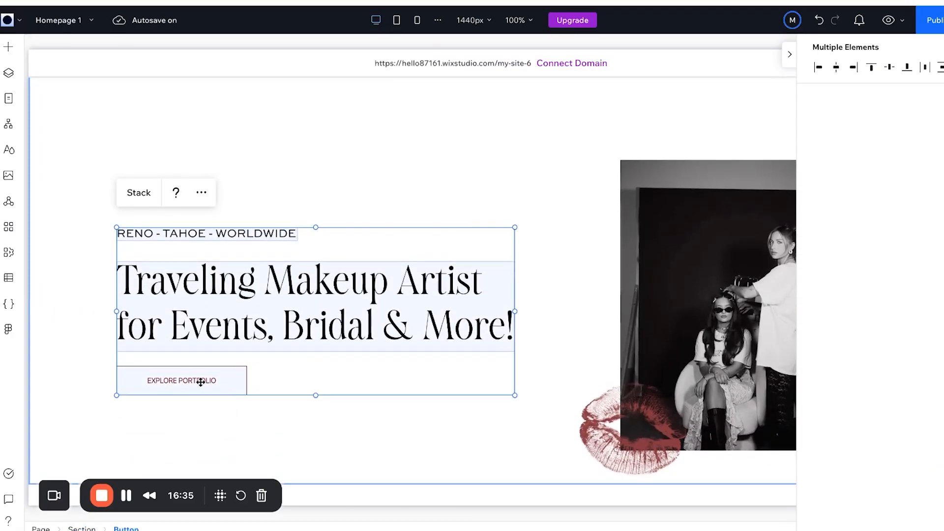
pyautogui.moveTo(233, 334); pyautogui.dragTo(212, 297)
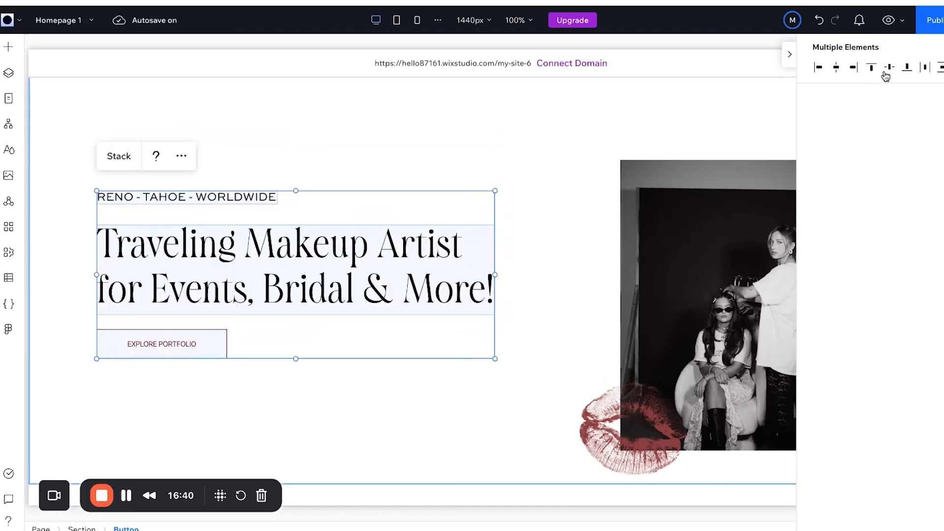
# Zoom out to 60% and centre the text stack vertically in the hero section.
pyautogui.click(890, 68)
pyautogui.hotkey('ctrl', 'z')
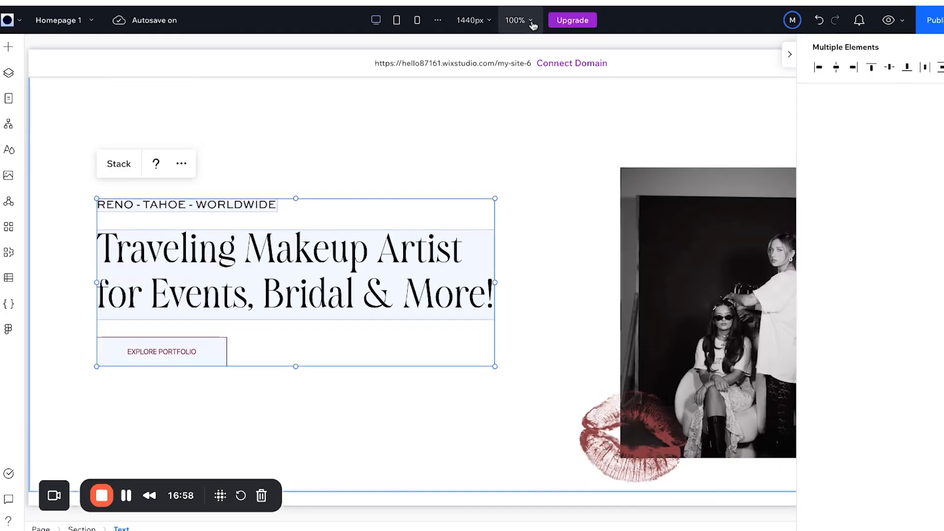
pyautogui.click(531, 21)
pyautogui.click(492, 54)
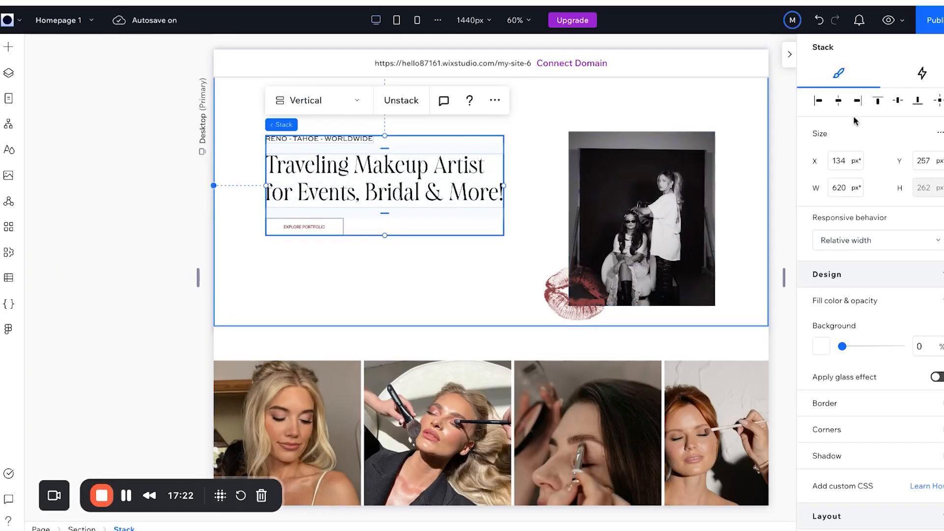
pyautogui.click(898, 101)
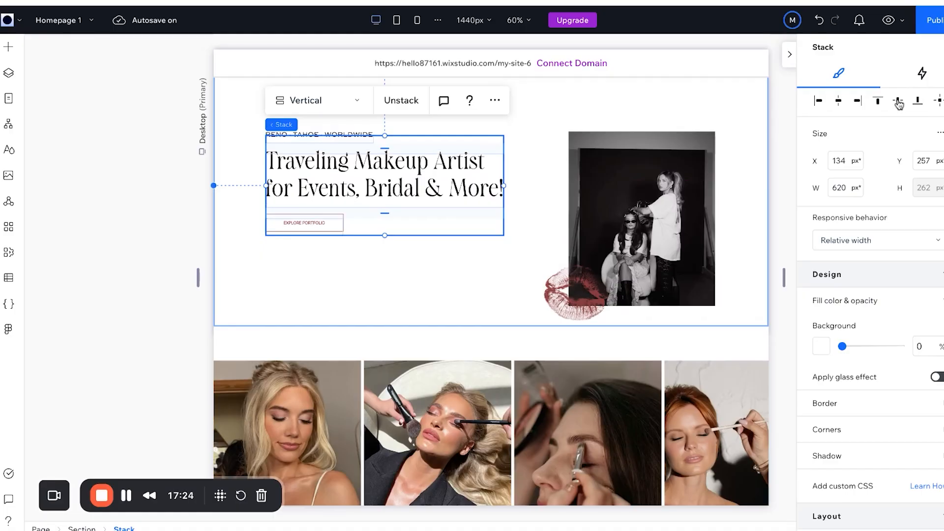
pyautogui.click(582, 234)
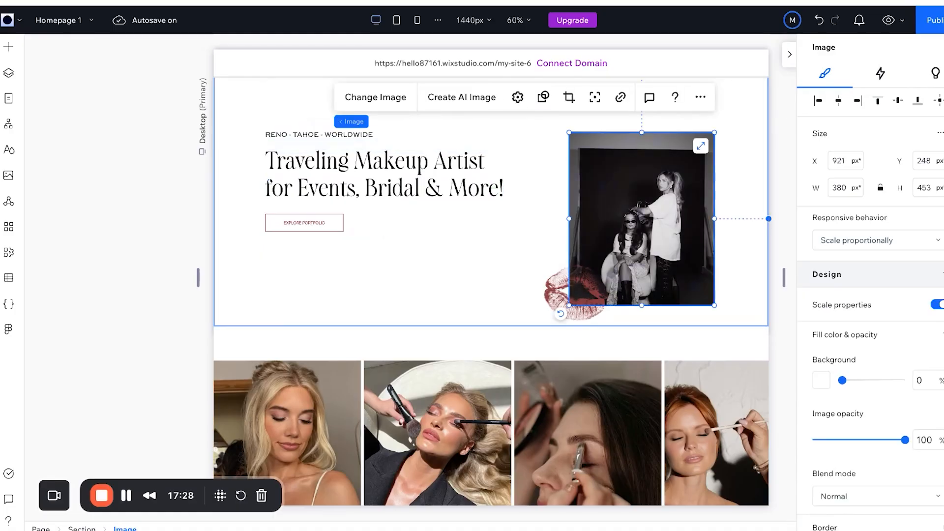
# Undo a trial centring of the hero photo, then drag the red lips graphic up beneath it.
pyautogui.click(838, 101)
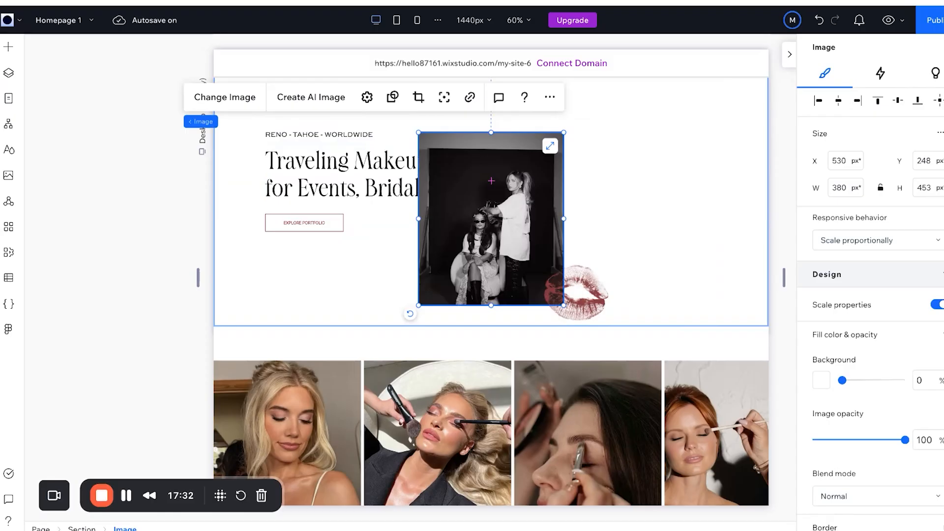
pyautogui.hotkey('ctrl', 'z')
pyautogui.scroll(3, 627, 216)
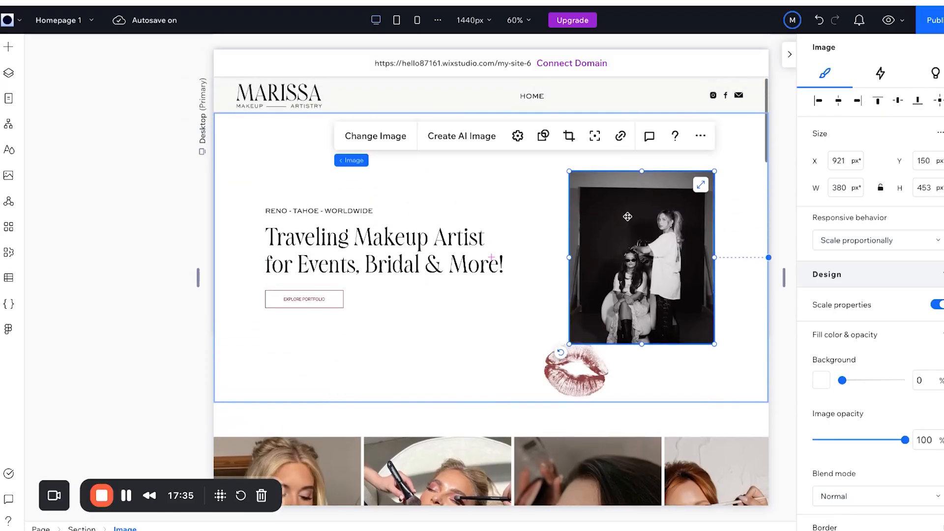
pyautogui.moveTo(583, 409); pyautogui.dragTo(583, 382)
pyautogui.click(668, 251)
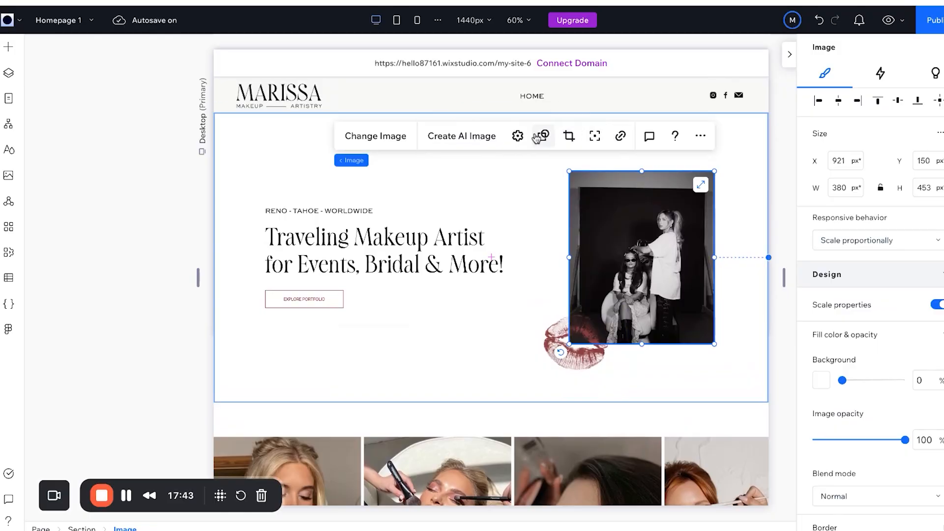
pyautogui.click(517, 136)
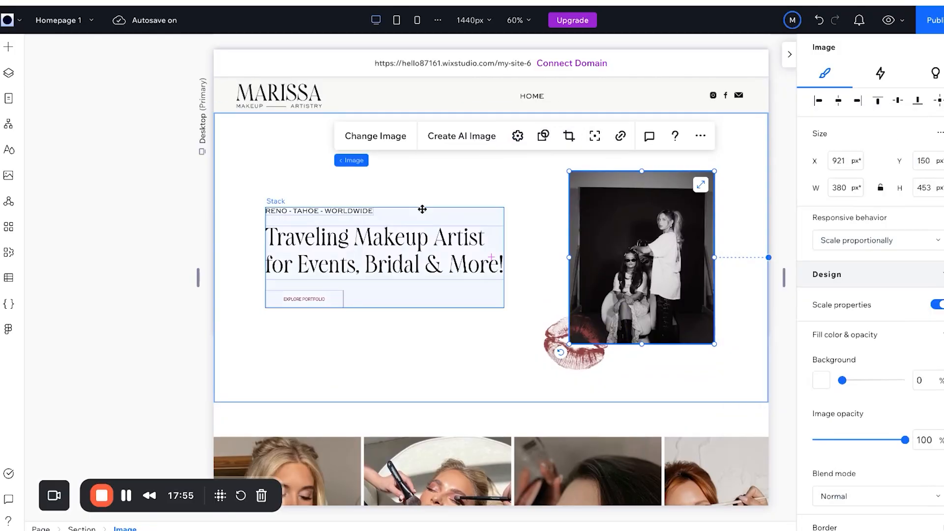
# Find the Pro Galleries under Media in Add Elements, searching 'sl' and then 'gal'.
pyautogui.click(10, 52)
pyautogui.click(202, 52)
pyautogui.write('slide')
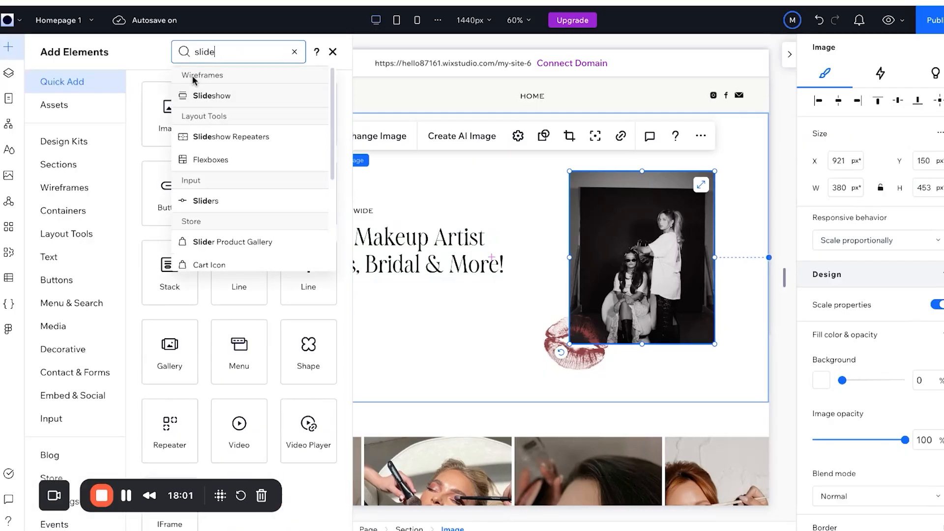
pyautogui.click(53, 326)
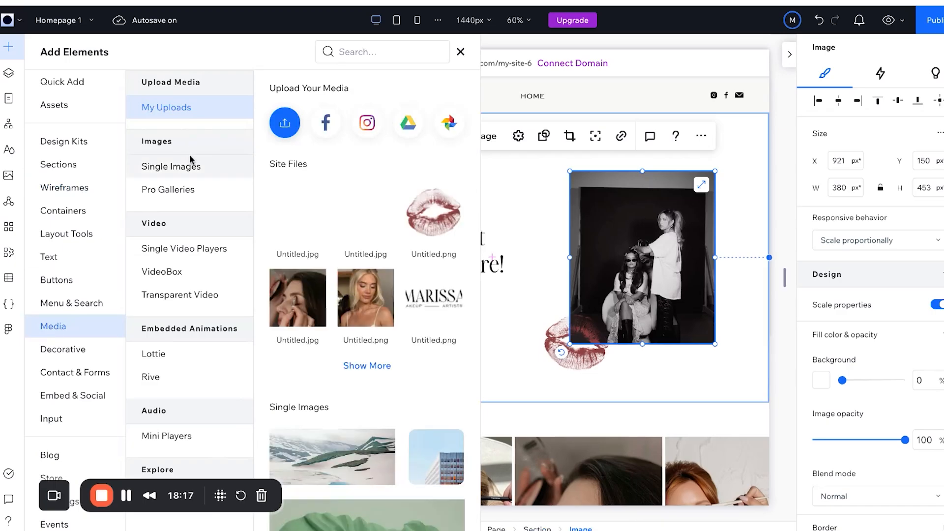
pyautogui.scroll(-15, 179, 248)
pyautogui.click(167, 190)
pyautogui.click(366, 47)
pyautogui.write('gal')
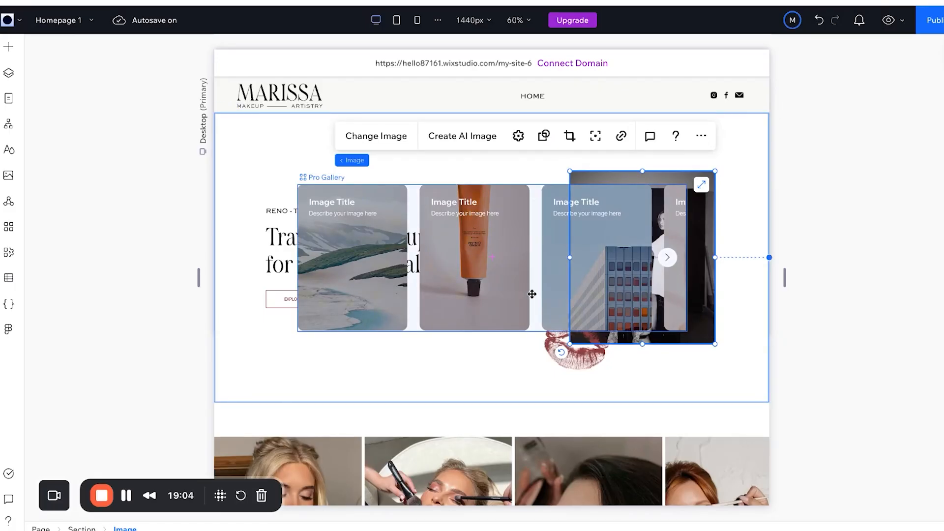
# Nudge the Pro Gallery up to X 288, Y 294 and bring up its Layout presets.
pyautogui.click(531, 293)
pyautogui.moveTo(532, 294); pyautogui.dragTo(531, 294)
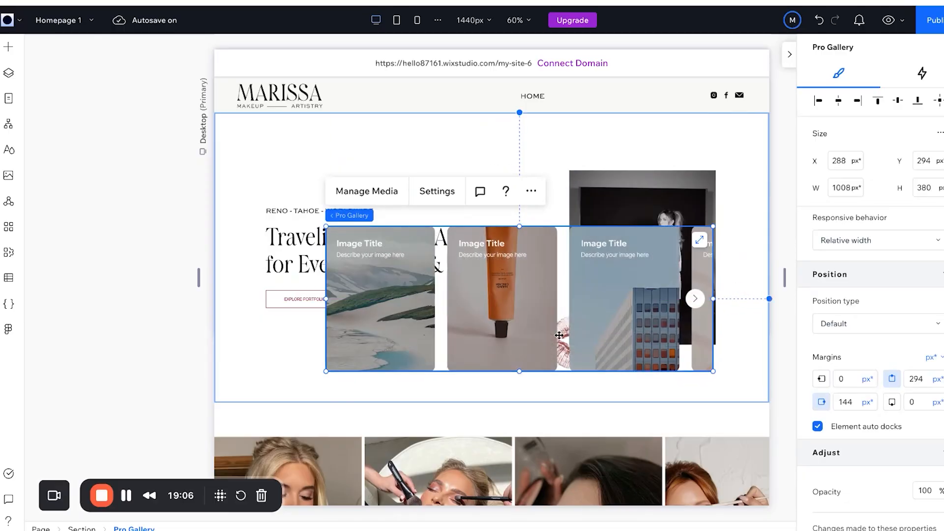
pyautogui.click(438, 192)
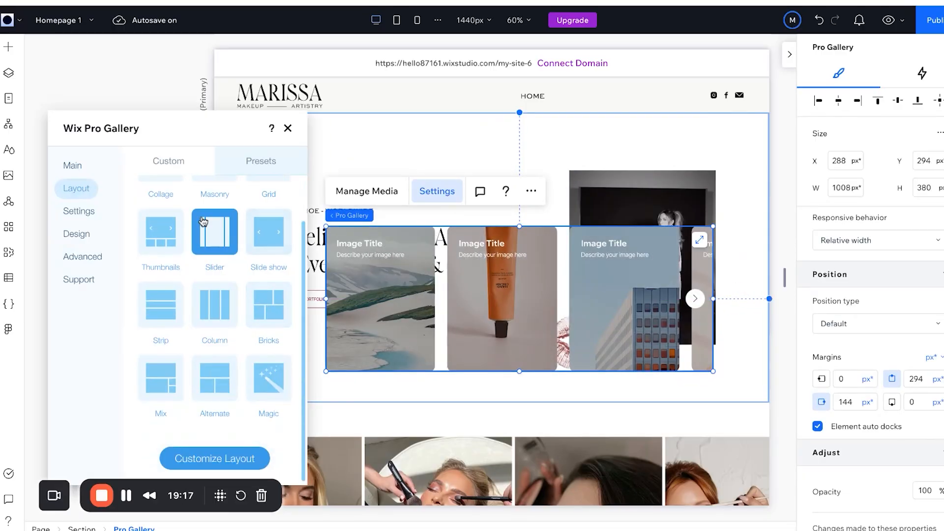
# Switch the gallery to the Slide show layout and hide image titles and descriptions.
pyautogui.click(277, 239)
pyautogui.click(78, 211)
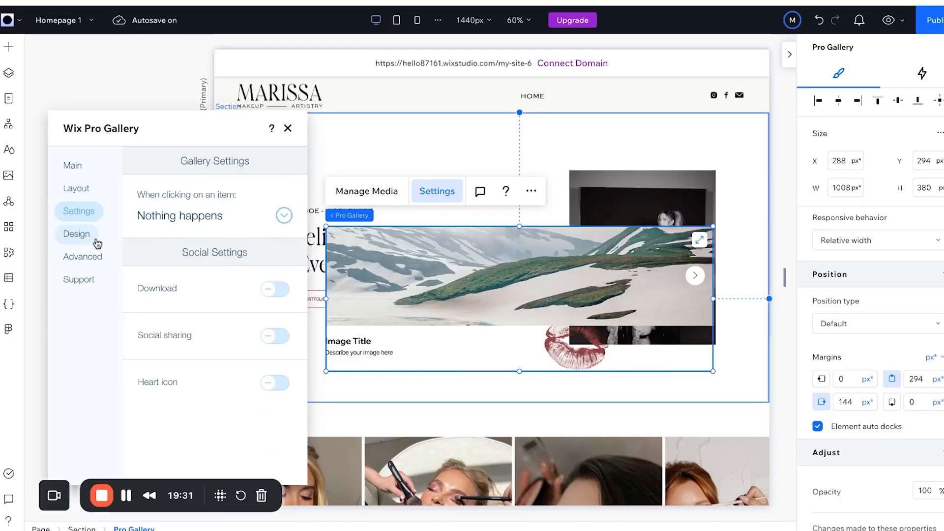
pyautogui.click(97, 244)
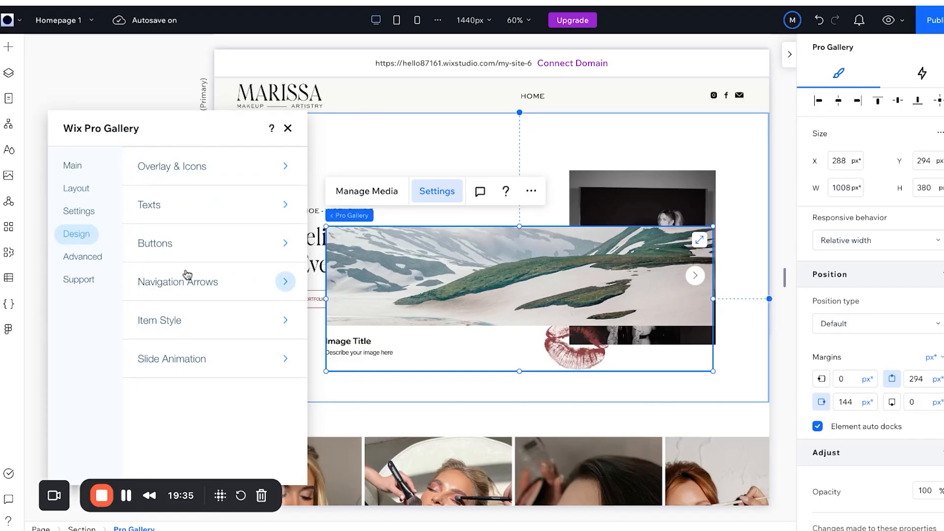
pyautogui.click(181, 209)
pyautogui.click(148, 242)
pyautogui.click(148, 264)
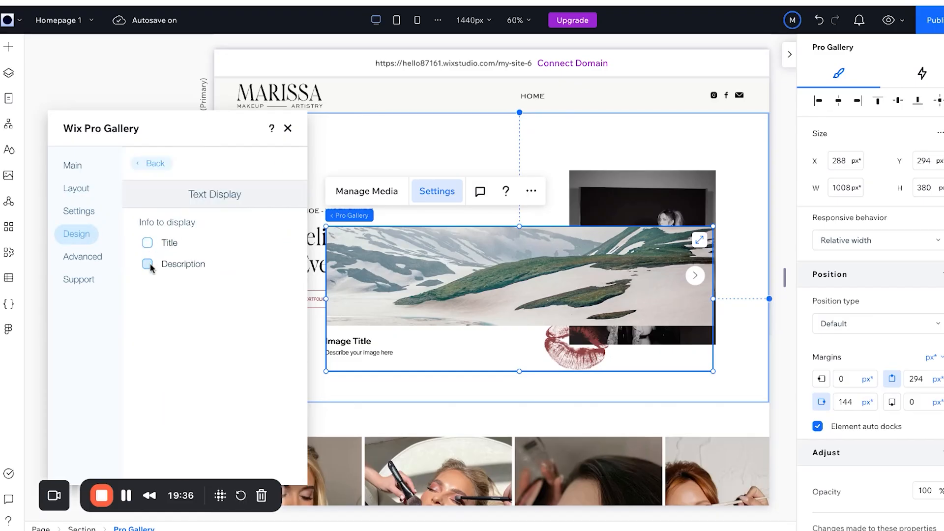
# Hide the gallery's navigation arrows and set the slide animation to Fade.
pyautogui.click(138, 165)
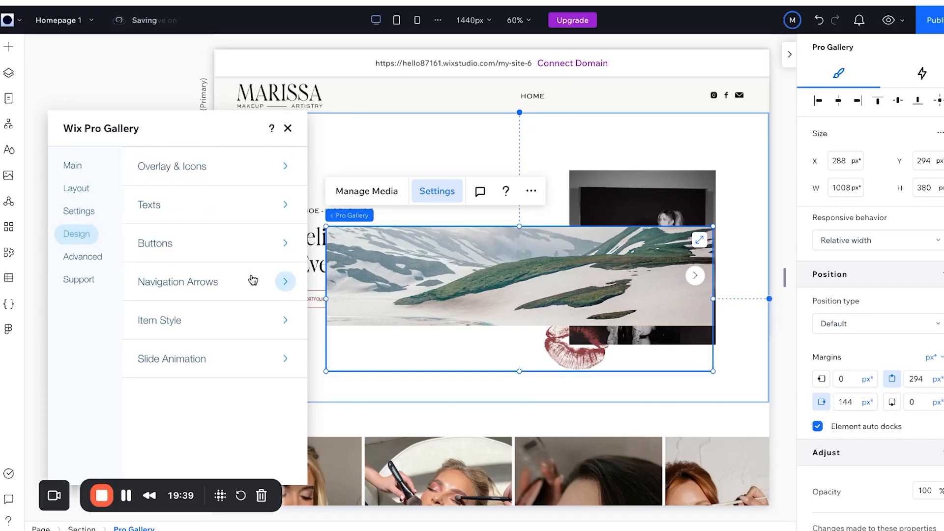
pyautogui.click(213, 288)
pyautogui.click(274, 231)
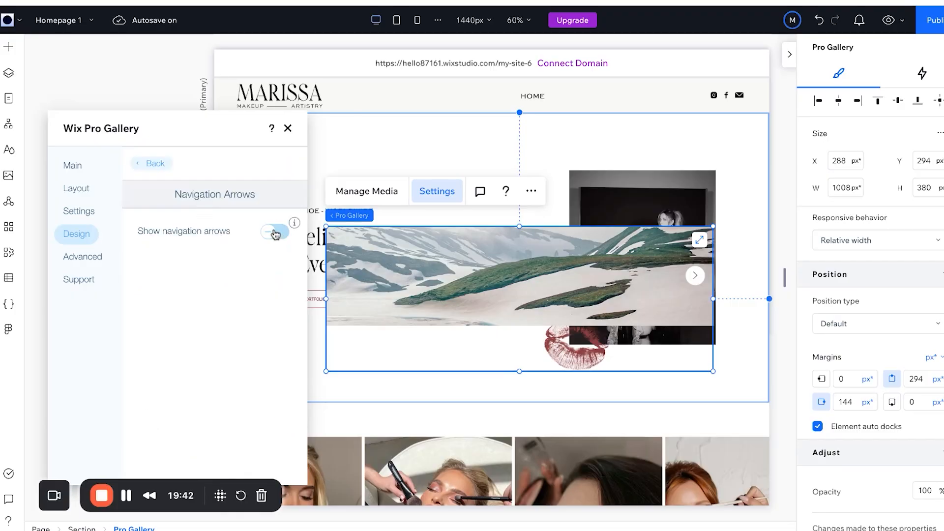
pyautogui.click(140, 159)
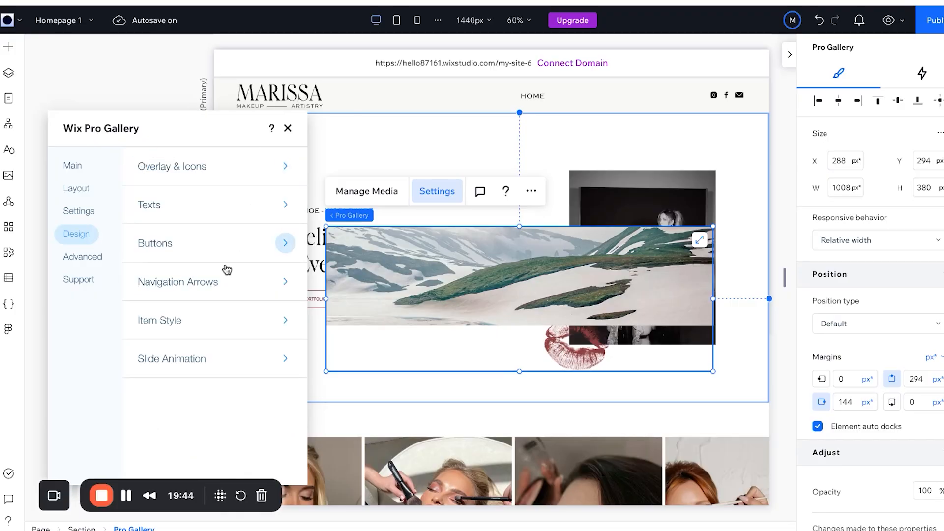
pyautogui.click(186, 361)
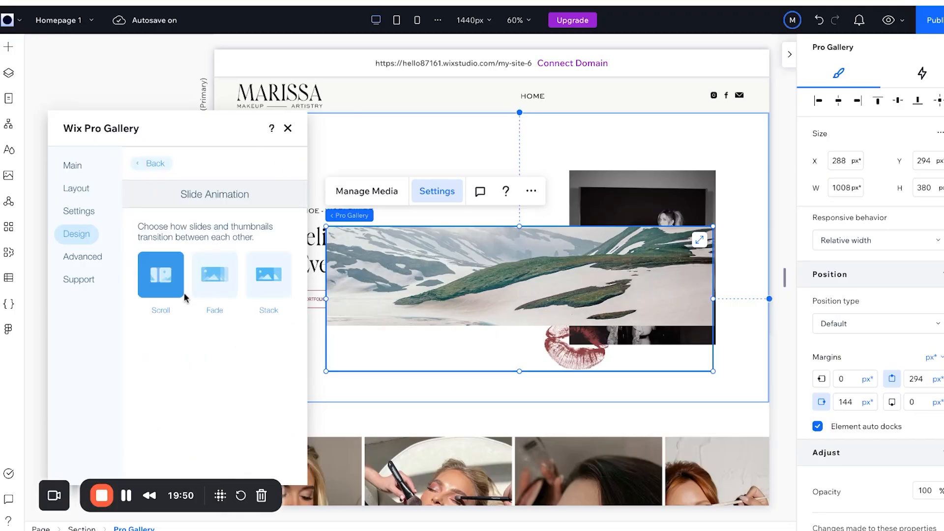
pyautogui.click(208, 291)
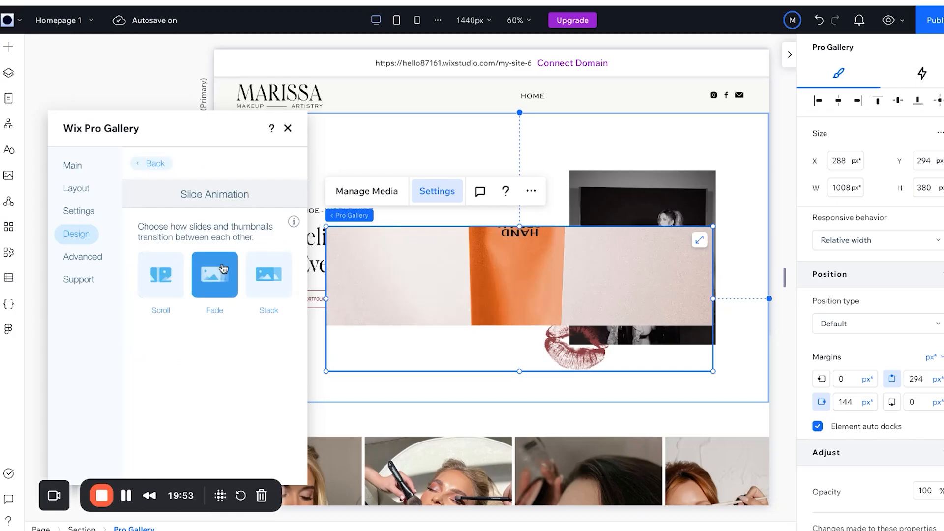
# Keep video playback speed at Normal in the advanced gallery settings.
pyautogui.click(91, 258)
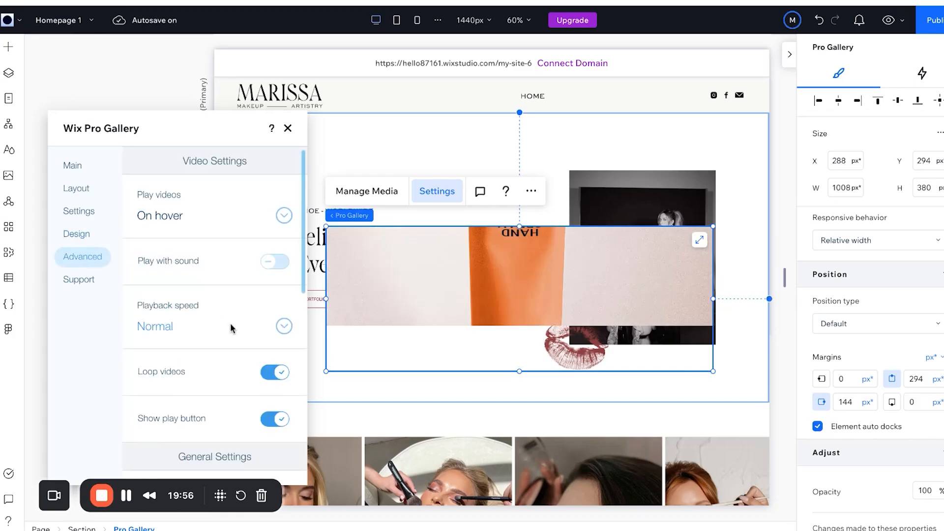
pyautogui.scroll(-1, 232, 329)
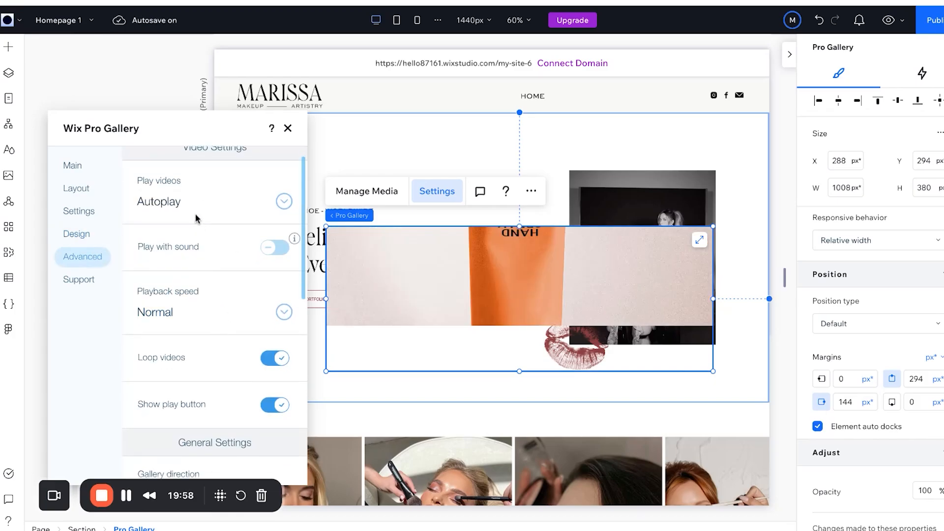
pyautogui.click(182, 312)
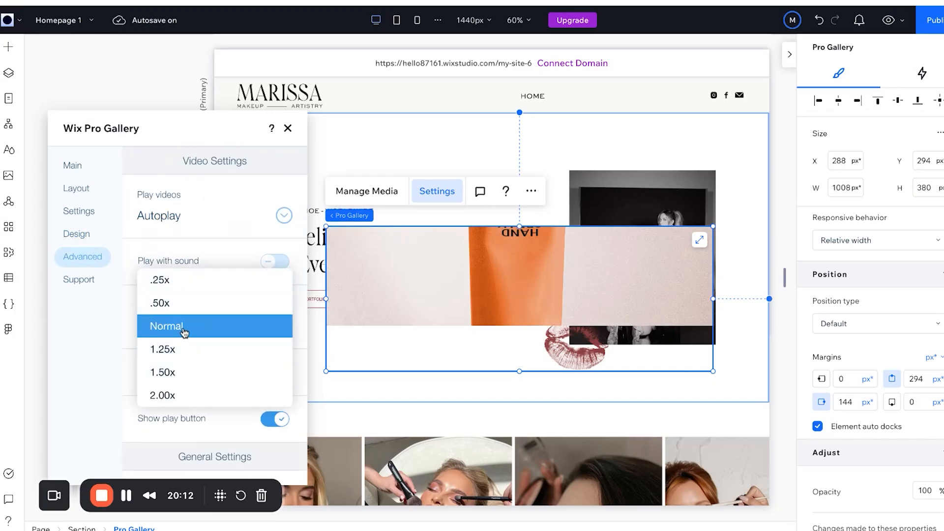
pyautogui.click(184, 333)
pyautogui.click(80, 280)
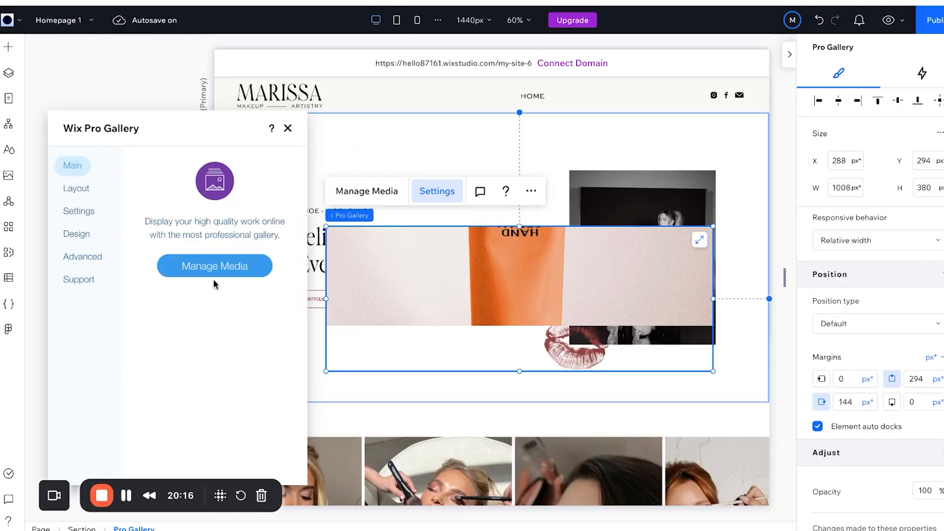
pyautogui.click(213, 276)
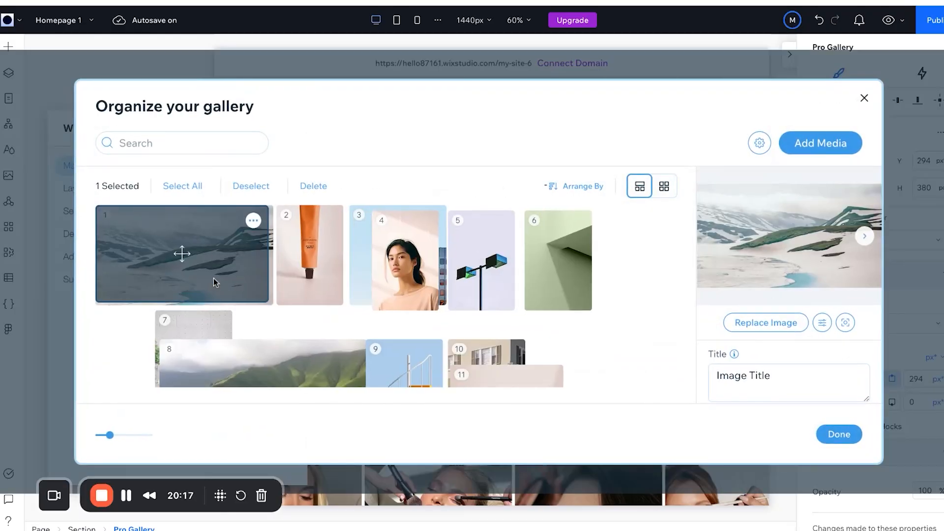
# Scroll through the Organize your gallery panel to review its items.
pyautogui.scroll(-3, 299, 361)
pyautogui.scroll(3, 299, 362)
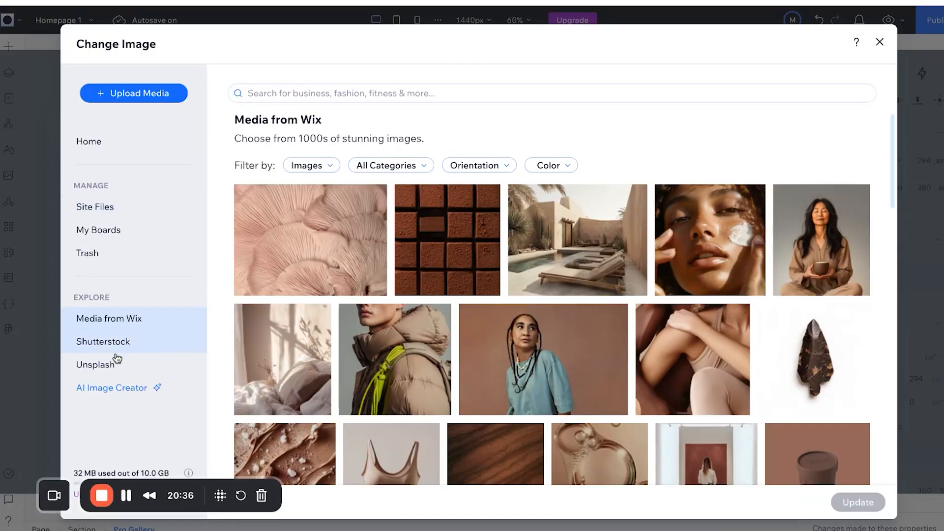
# Search Unsplash for 'makeup' and add a makeup-brushes photo, skipping Photo Studio.
pyautogui.click(112, 365)
pyautogui.click(283, 93)
pyautogui.write('mak')
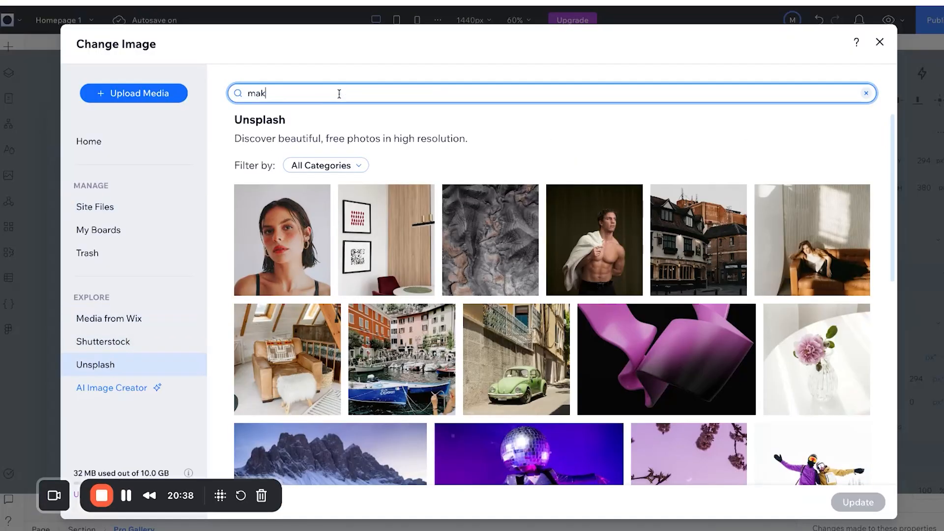
pyautogui.write('eup')
pyautogui.press('Return')
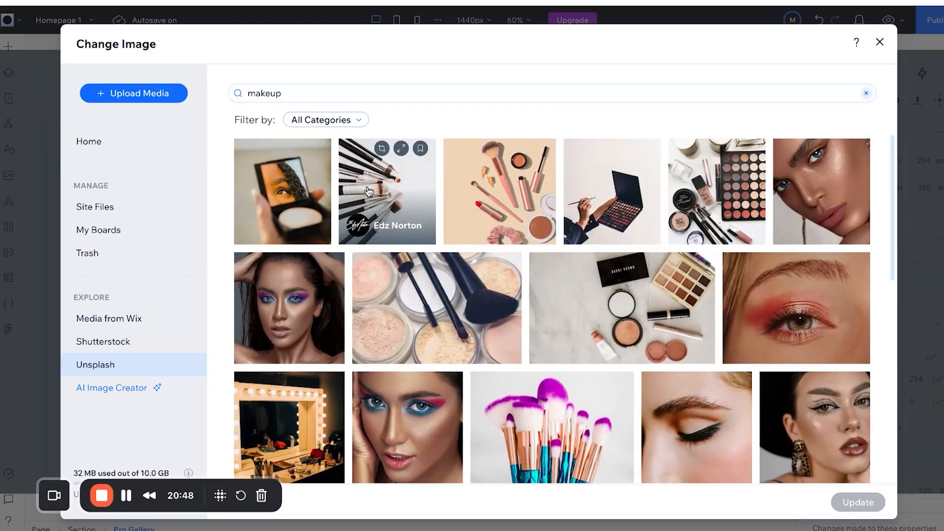
pyautogui.click(369, 191)
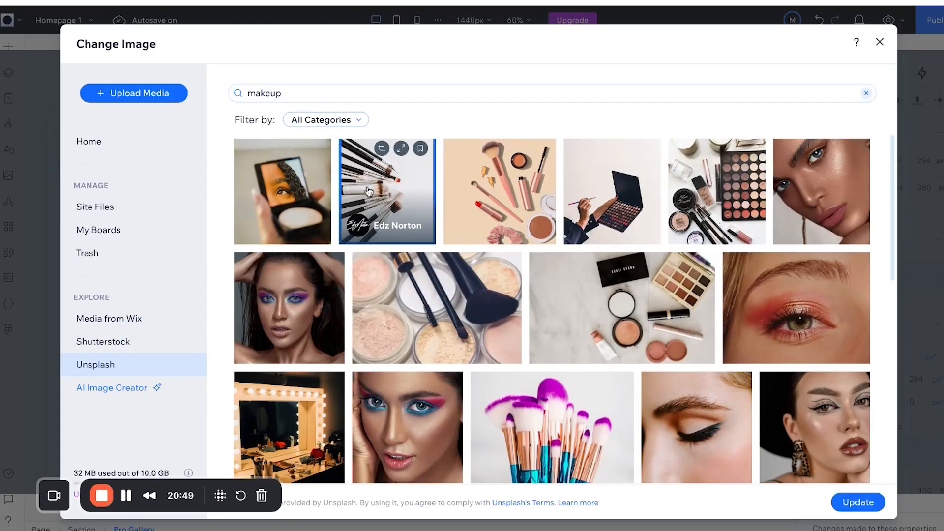
pyautogui.click(570, 219)
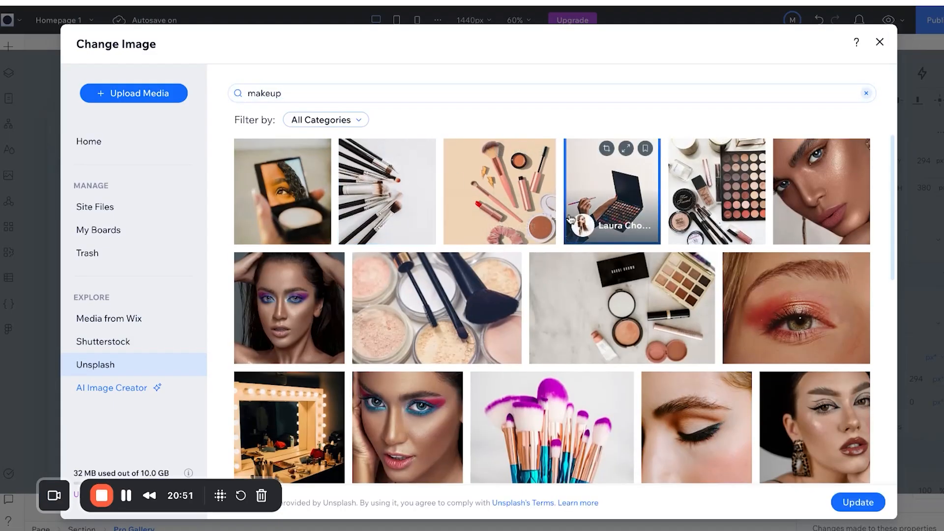
pyautogui.scroll(1, 570, 218)
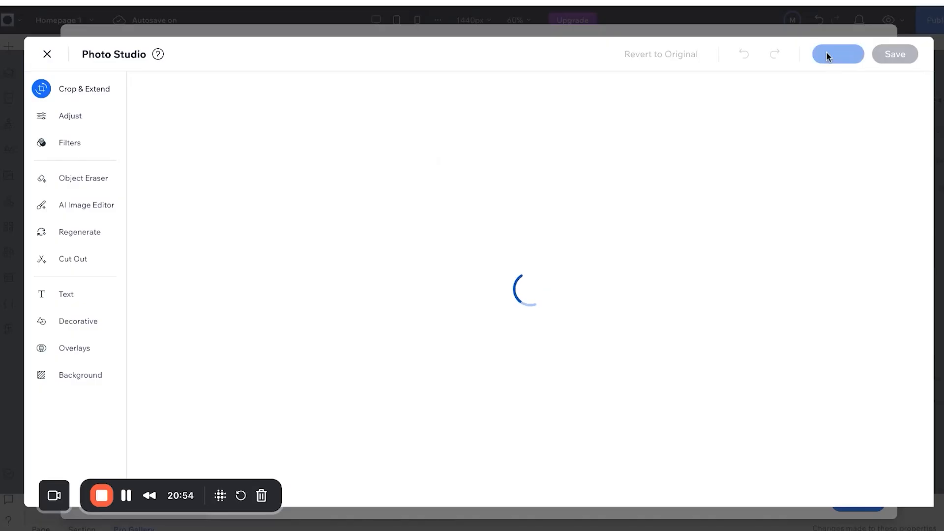
pyautogui.click(826, 54)
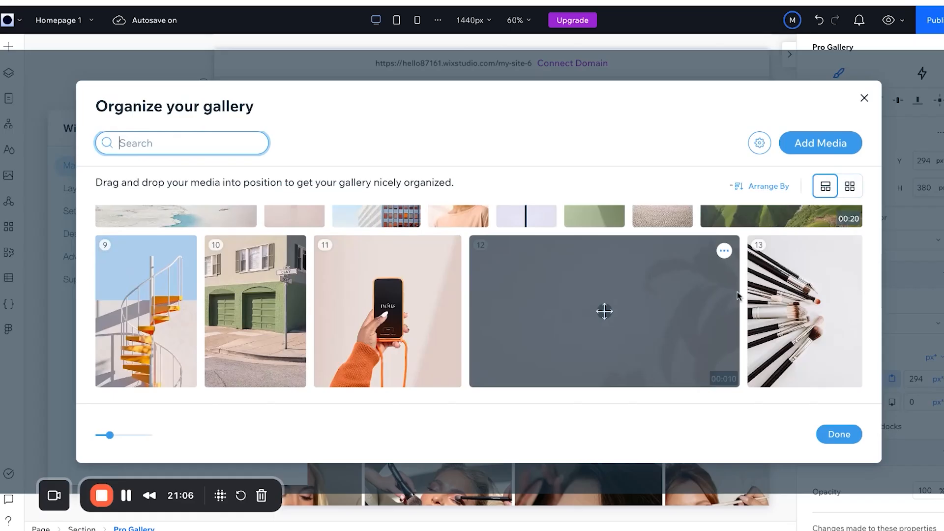
# Remove the phone and garage placeholder photos, leaving only the makeup-brushes photo.
pyautogui.click(763, 283)
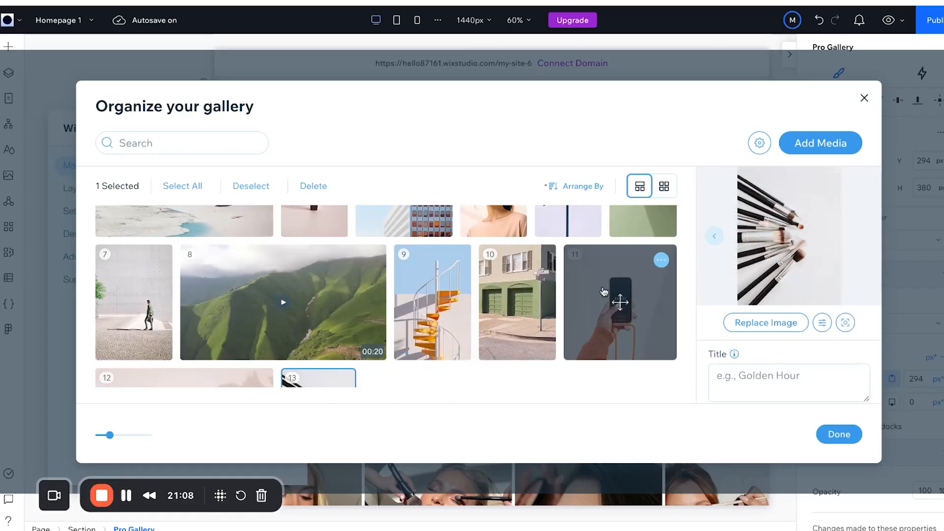
pyautogui.click(661, 259)
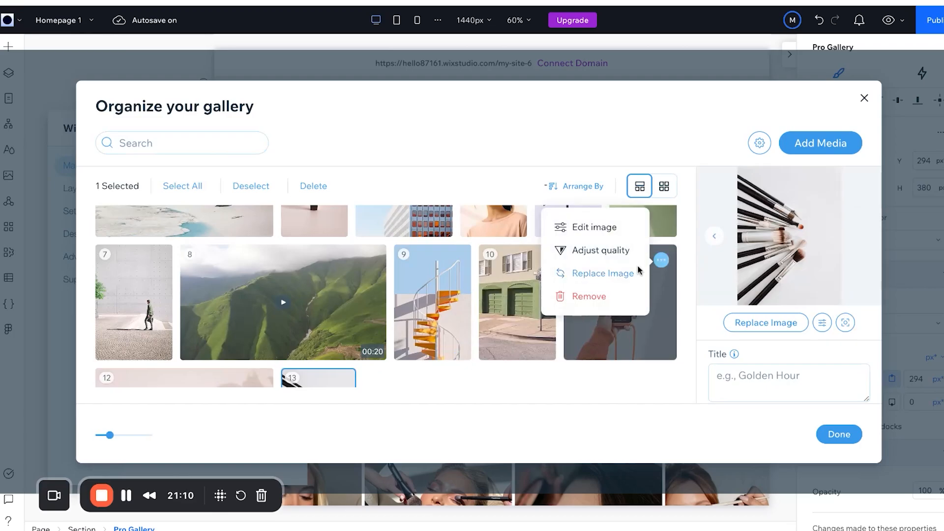
pyautogui.click(584, 295)
pyautogui.click(476, 257)
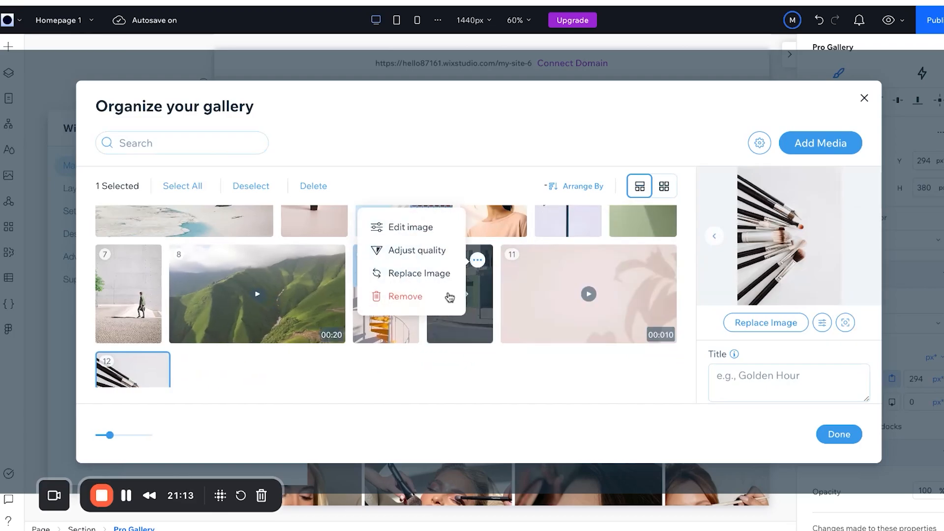
pyautogui.click(449, 297)
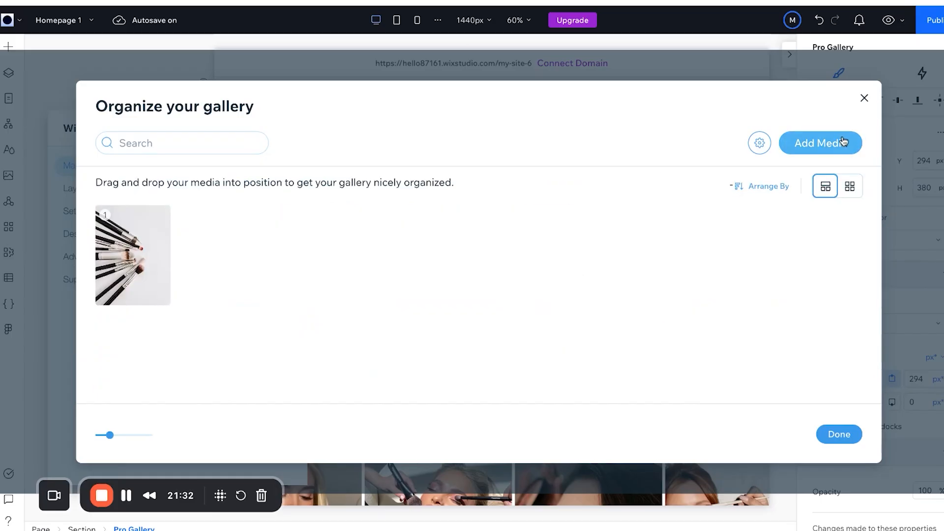
pyautogui.click(842, 142)
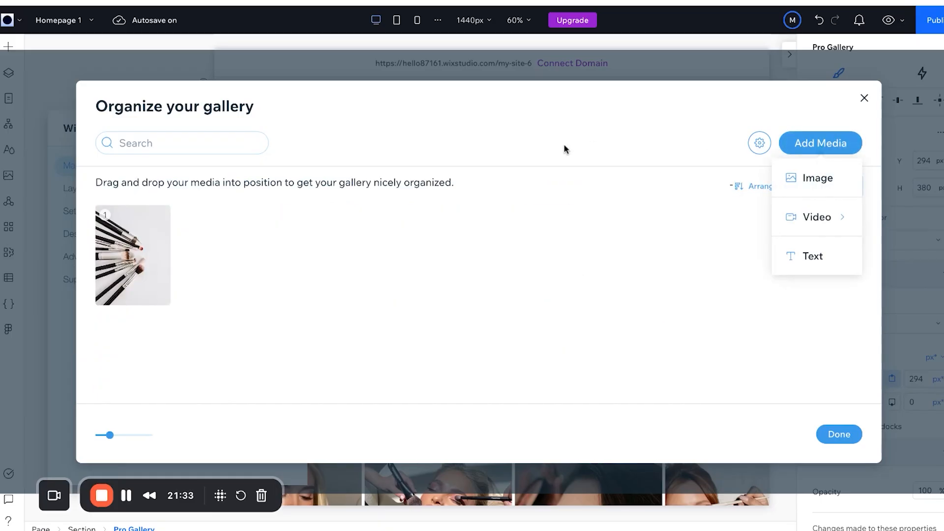
pyautogui.click(854, 183)
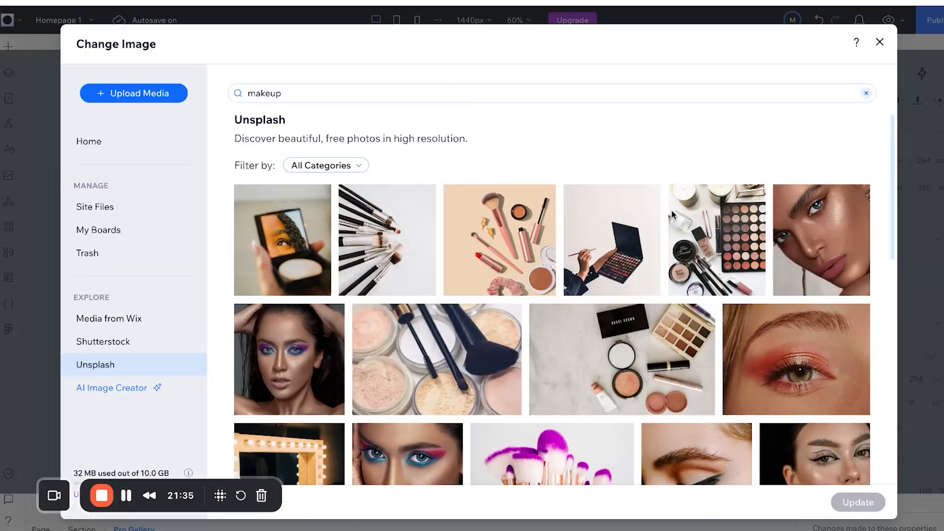
# Add the palette photo and the black-and-white eye-makeup photo from the Unsplash 'makeup' results.
pyautogui.scroll(-1, 412, 277)
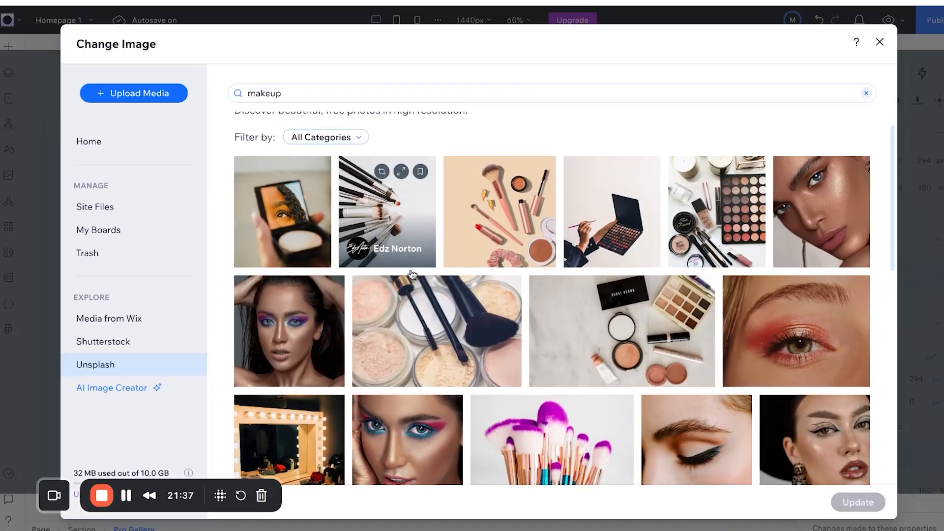
pyautogui.click(836, 144)
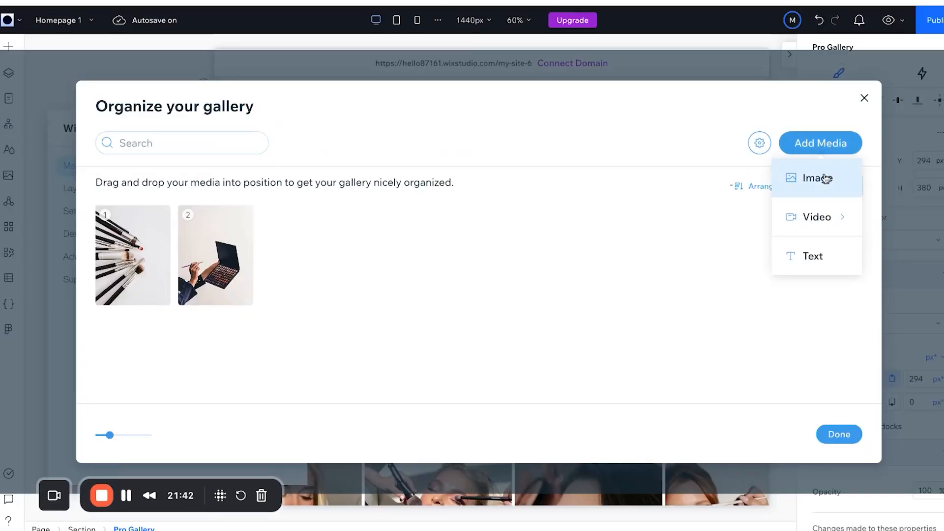
pyautogui.click(826, 178)
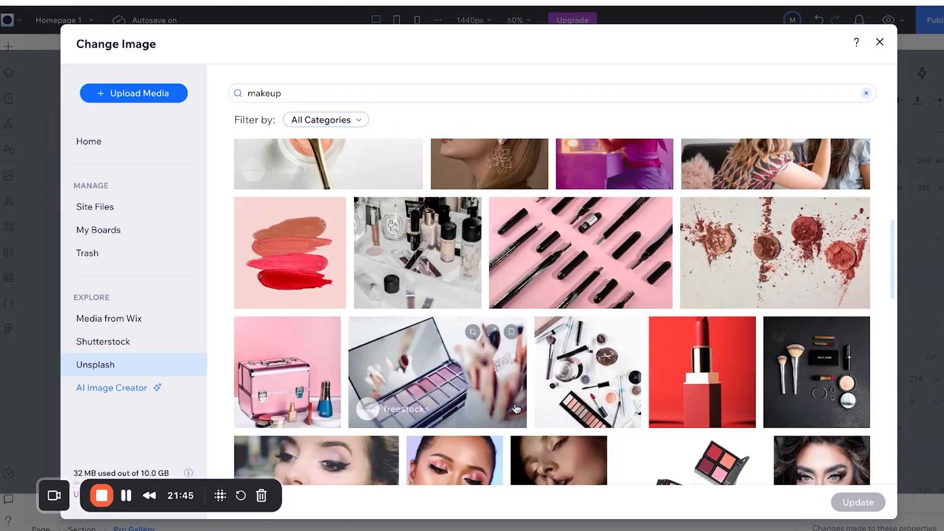
pyautogui.scroll(-3, 516, 409)
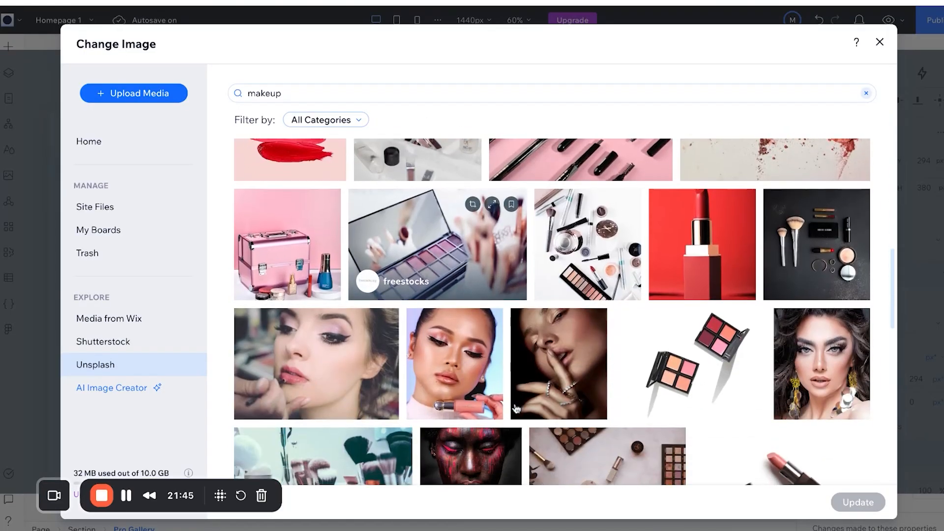
pyautogui.scroll(-5, 516, 409)
pyautogui.scroll(-3, 465, 403)
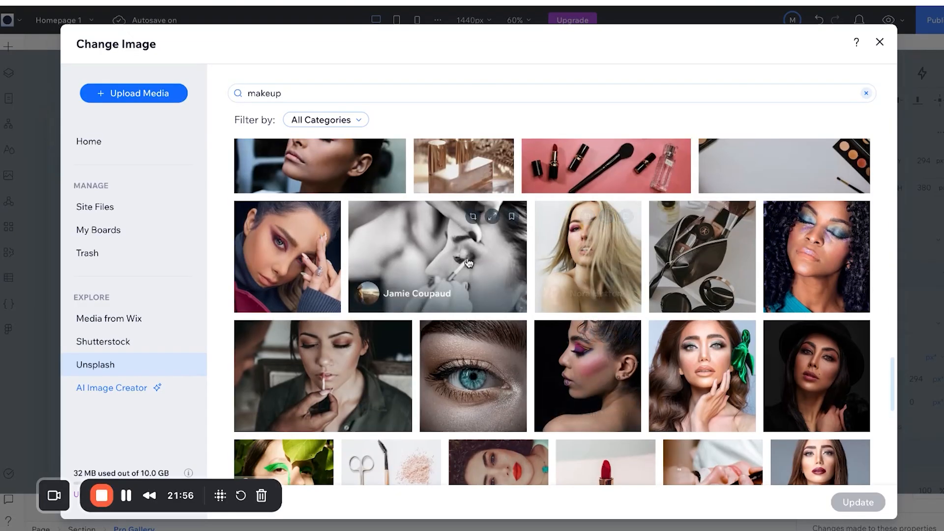
pyautogui.click(468, 262)
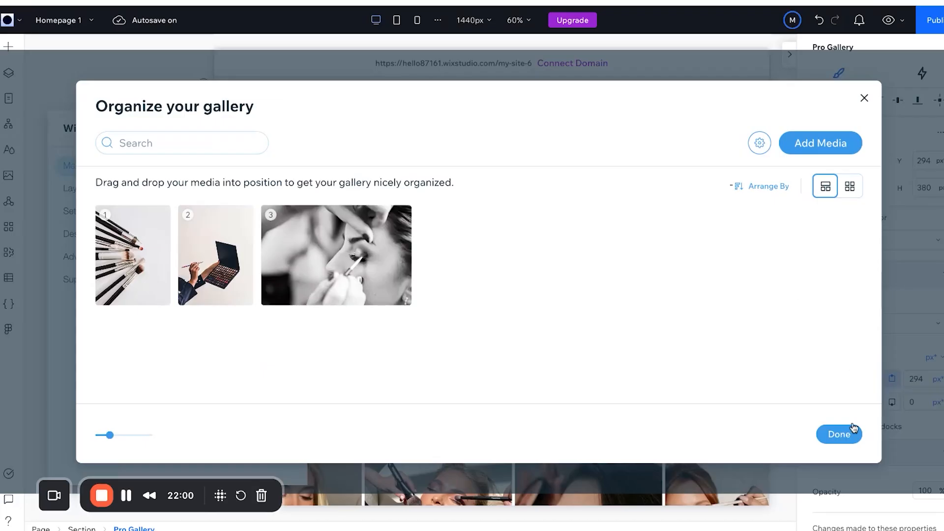
pyautogui.click(839, 434)
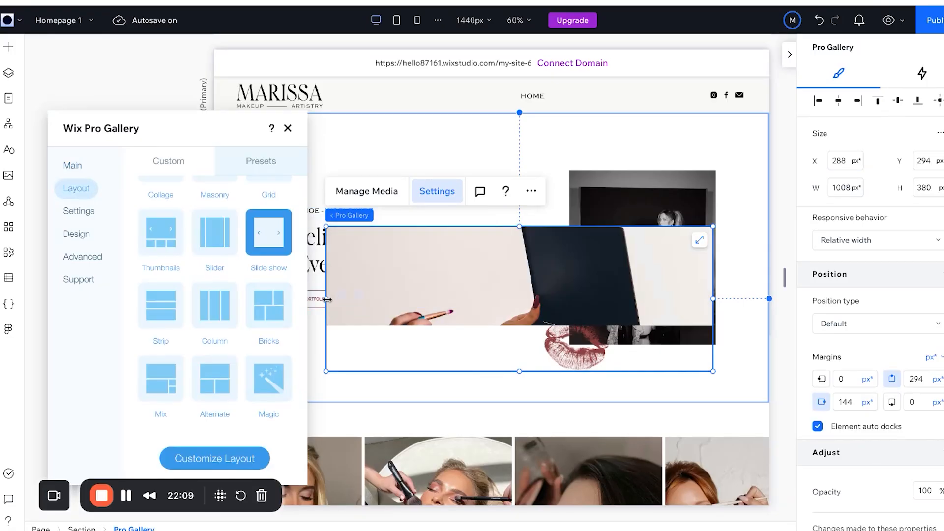
# Narrow the gallery to a 375 px column and move it up toward the section top.
pyautogui.moveTo(327, 299); pyautogui.dragTo(570, 299)
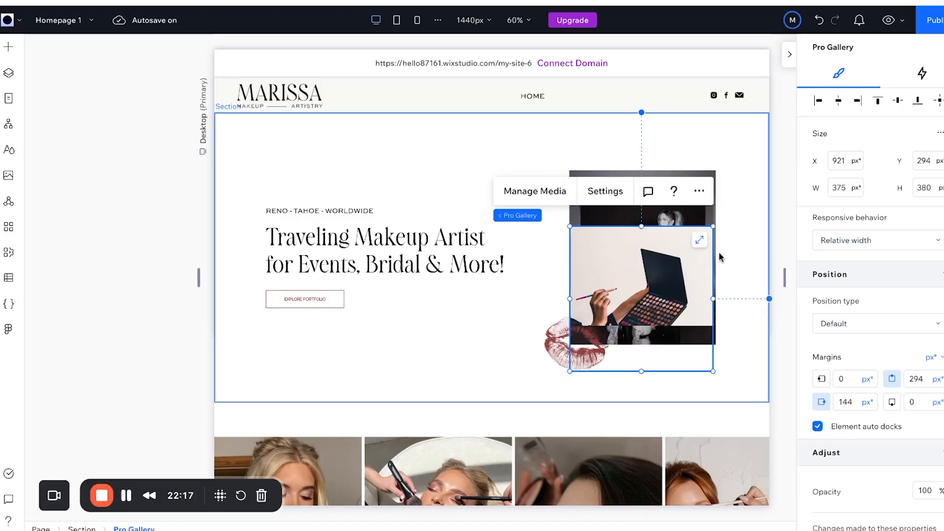
pyautogui.click(700, 244)
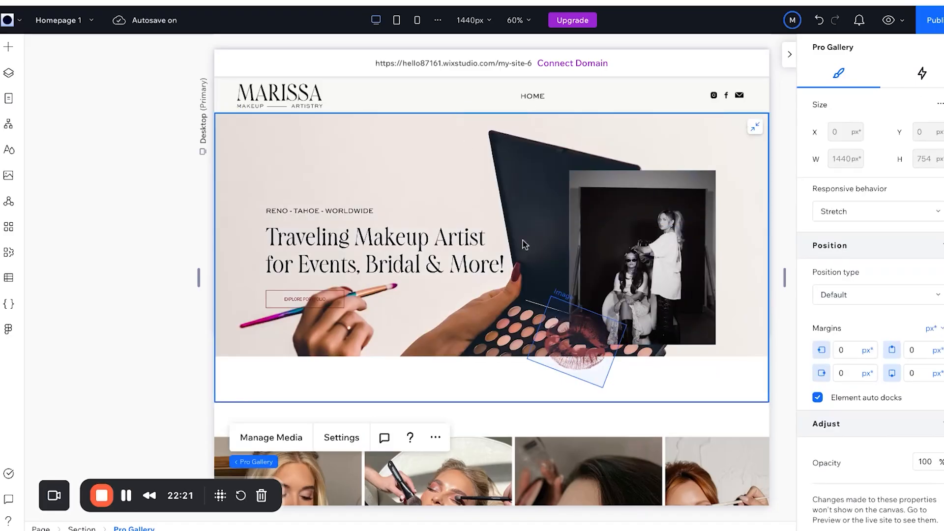
pyautogui.hotkey('ctrl', 'z')
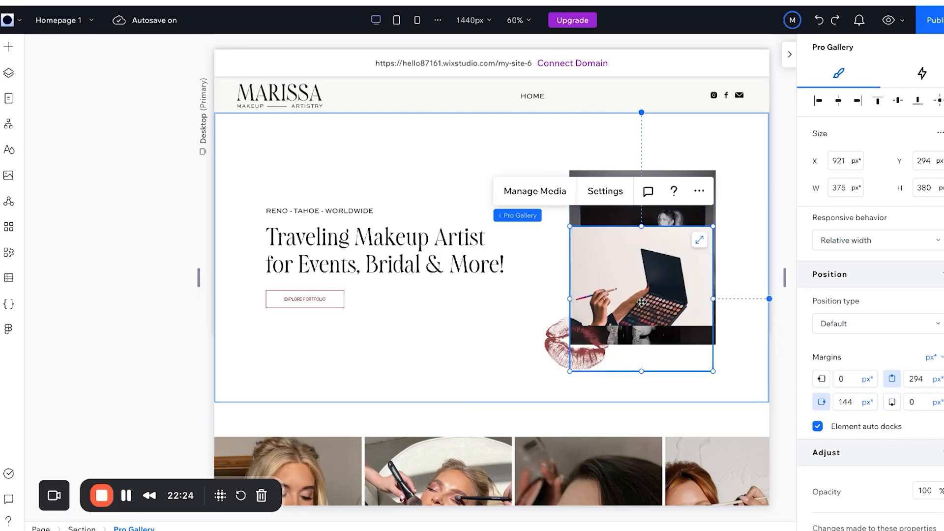
pyautogui.moveTo(642, 302); pyautogui.dragTo(675, 200)
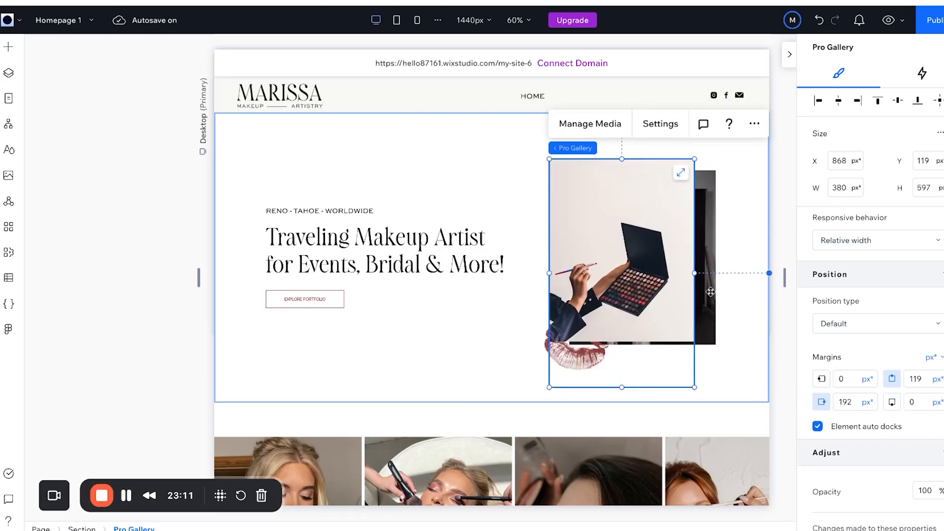
# Nudge the gallery slightly right so it sits beside the lips image.
pyautogui.click(645, 285)
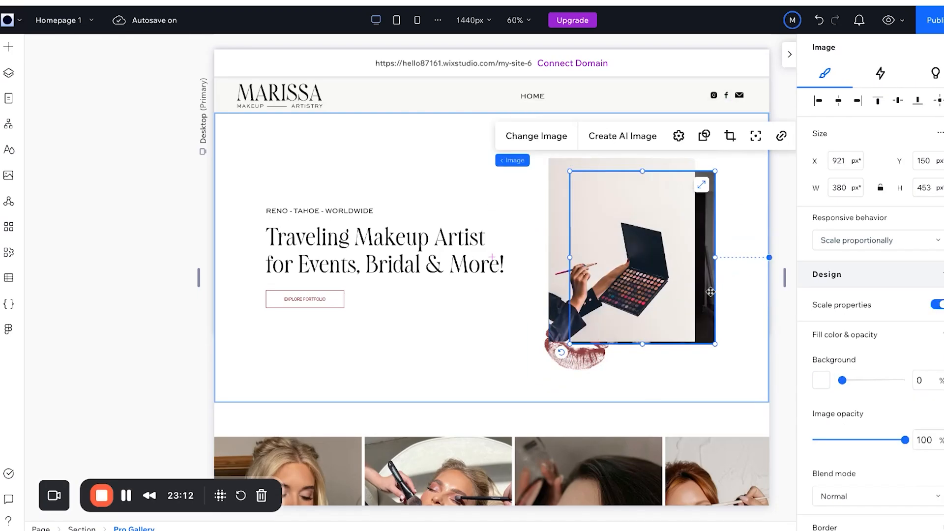
pyautogui.press('Escape')
pyautogui.click(645, 285)
pyautogui.moveTo(645, 286); pyautogui.dragTo(672, 285)
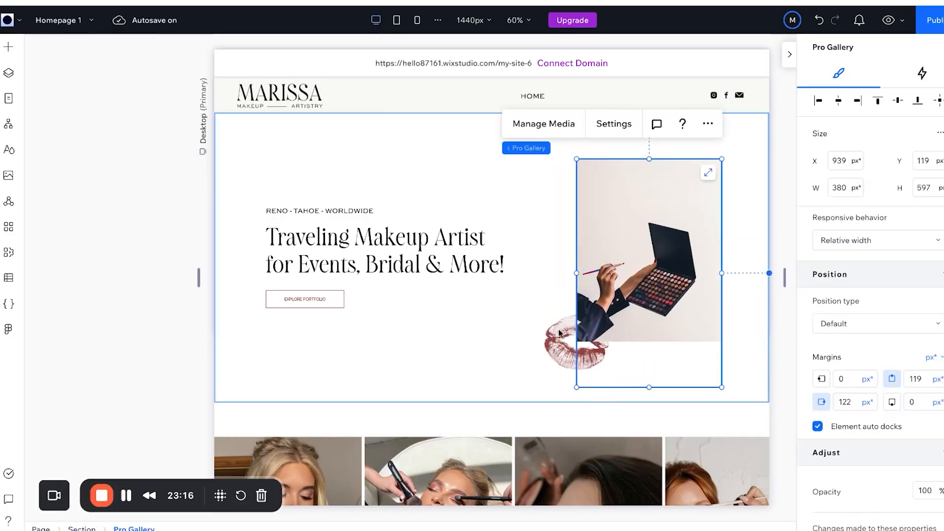
pyautogui.click(553, 333)
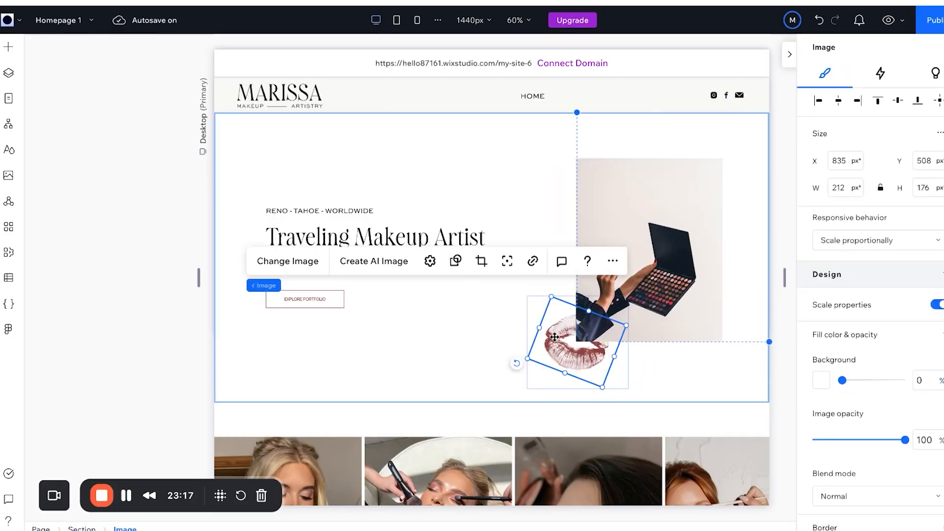
pyautogui.click(613, 260)
pyautogui.moveTo(659, 284)
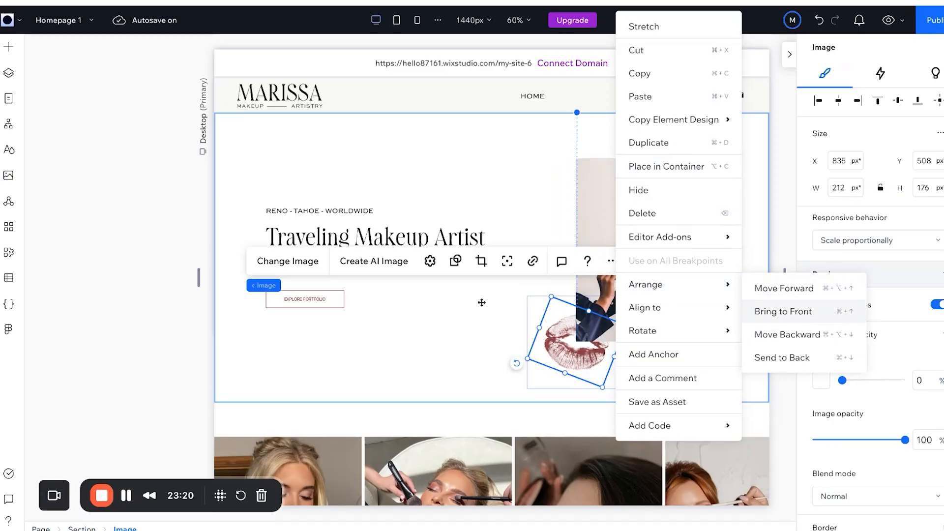
pyautogui.click(468, 334)
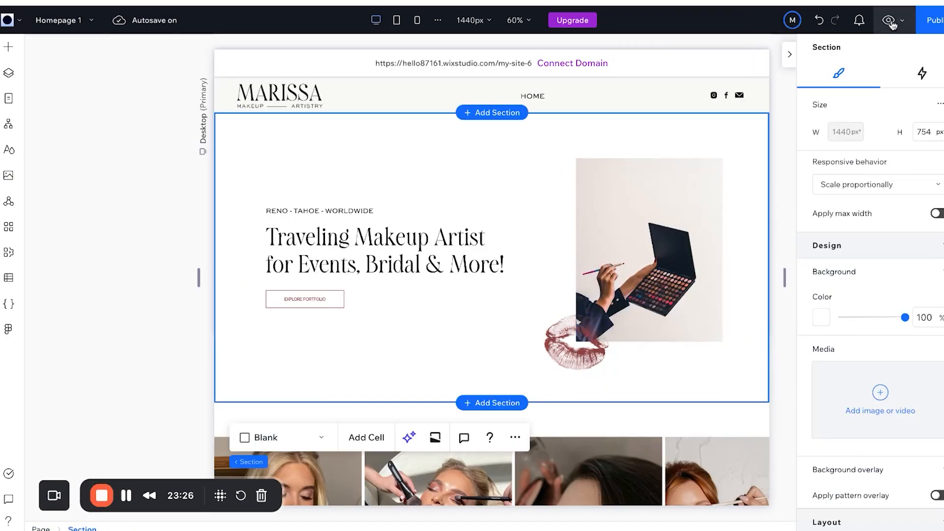
pyautogui.click(891, 21)
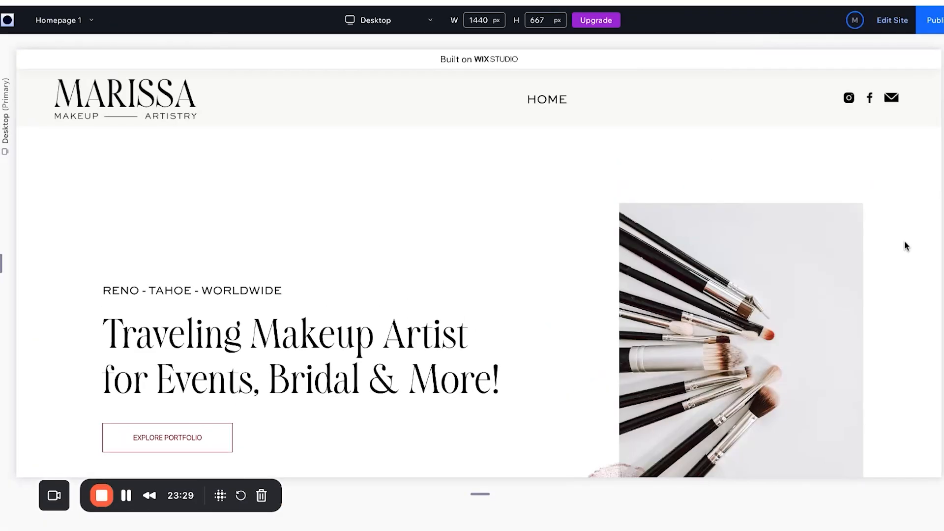
pyautogui.scroll(-3, 905, 245)
pyautogui.scroll(2, 489, 270)
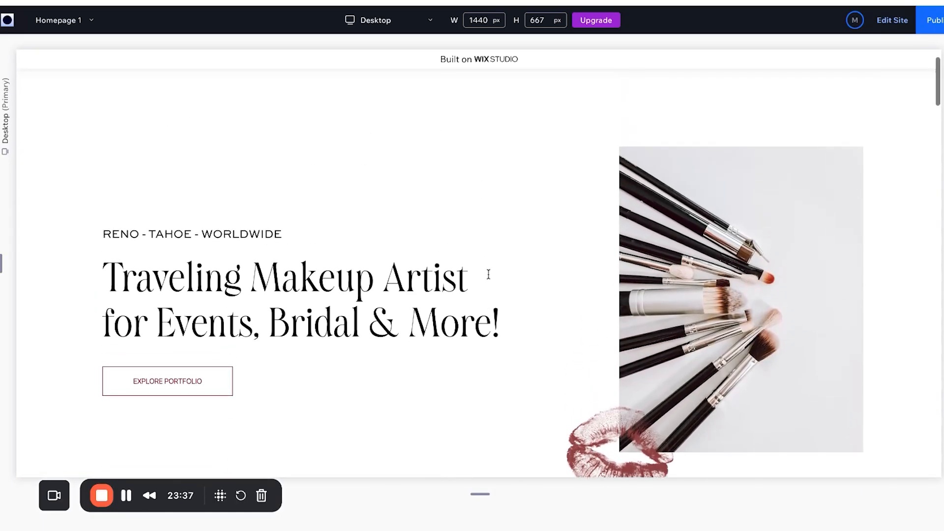
pyautogui.scroll(-2, 488, 274)
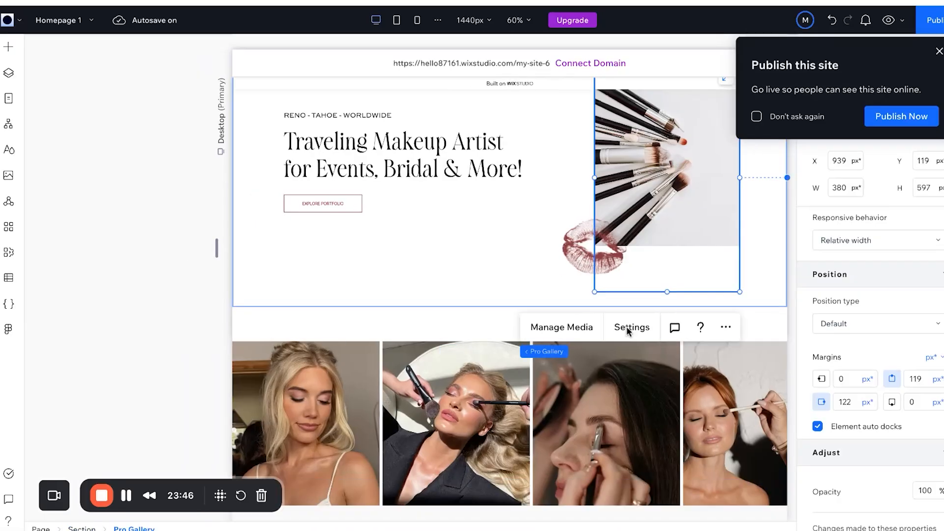
# Turn on Loop images and Slide automatically in the gallery's Layout settings.
pyautogui.click(629, 330)
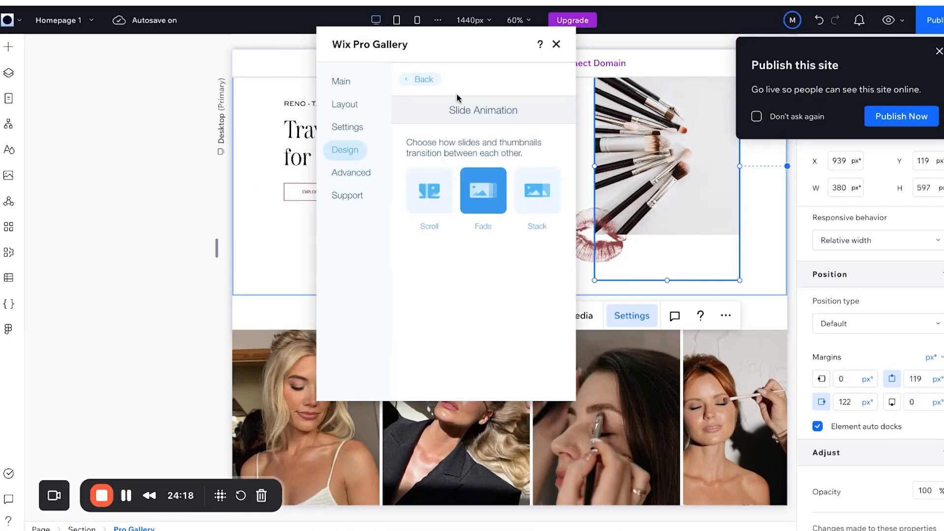
pyautogui.click(425, 78)
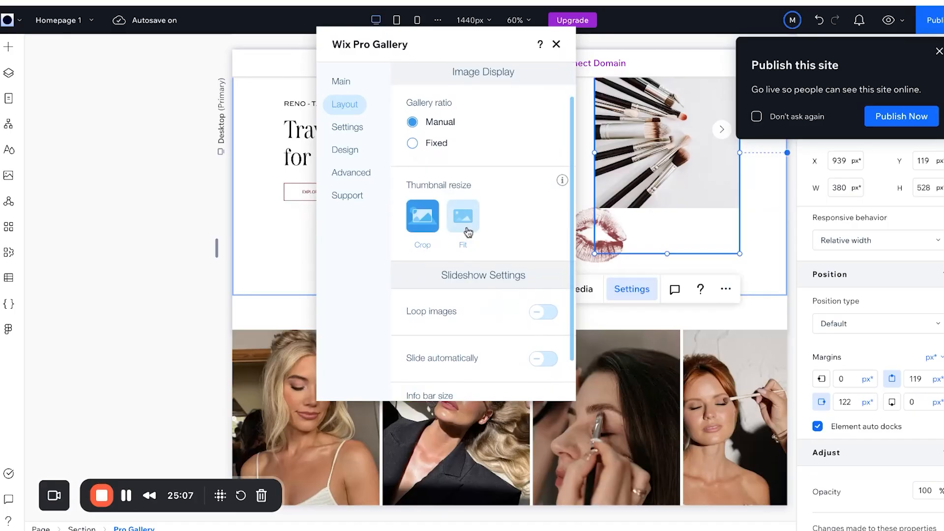
pyautogui.scroll(-1, 465, 149)
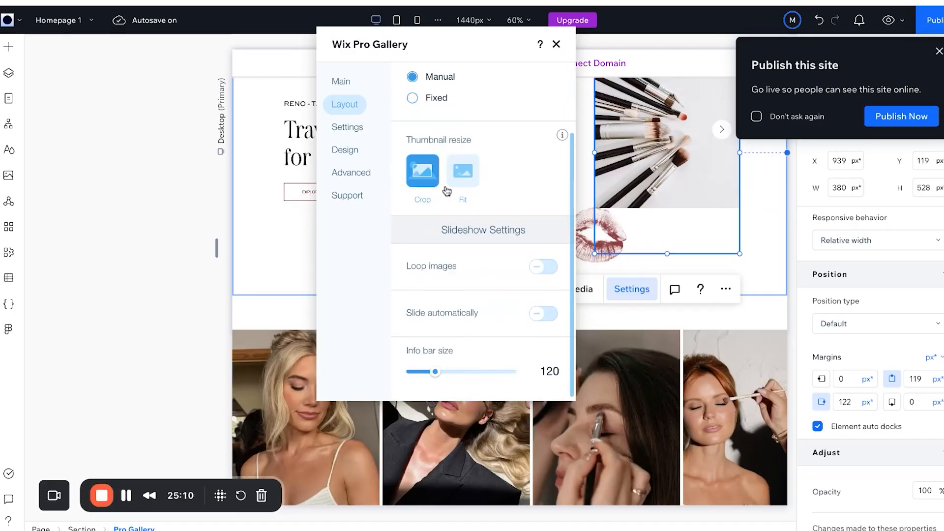
pyautogui.scroll(2, 445, 165)
pyautogui.scroll(-2, 449, 165)
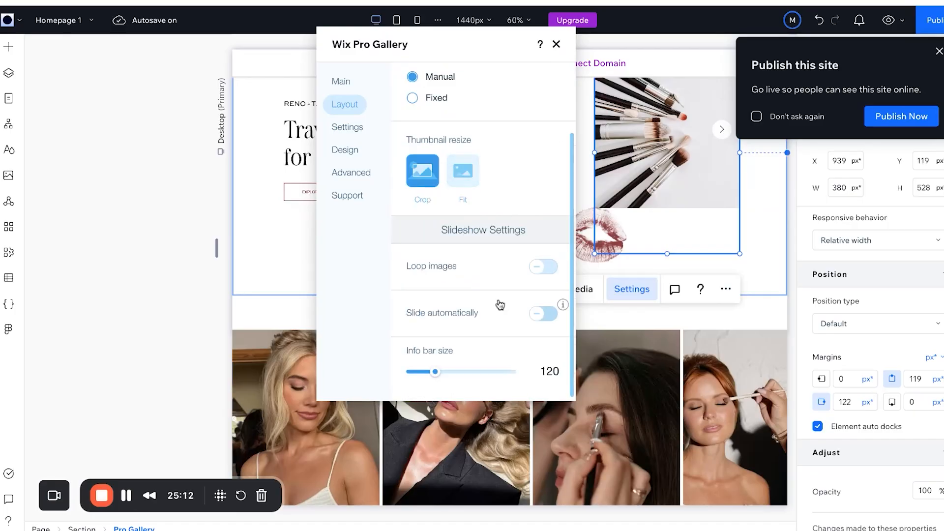
pyautogui.click(544, 267)
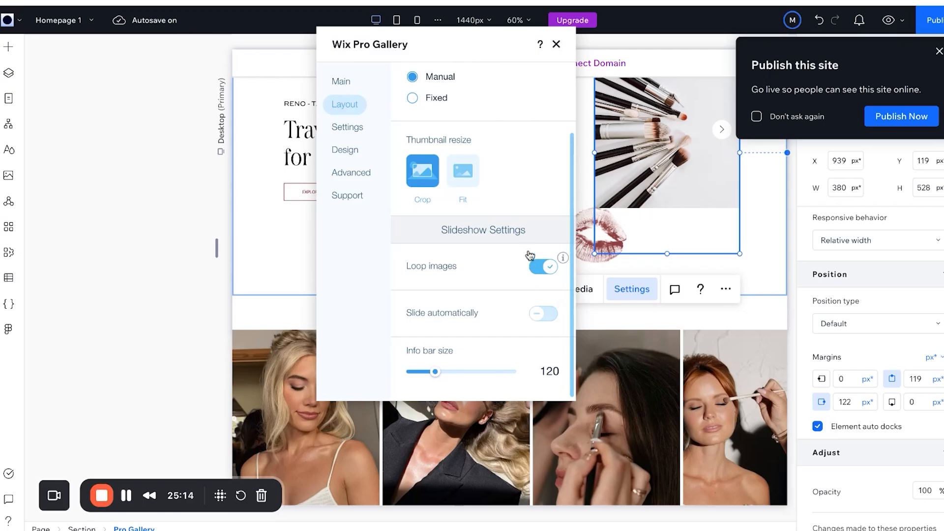
pyautogui.click(546, 315)
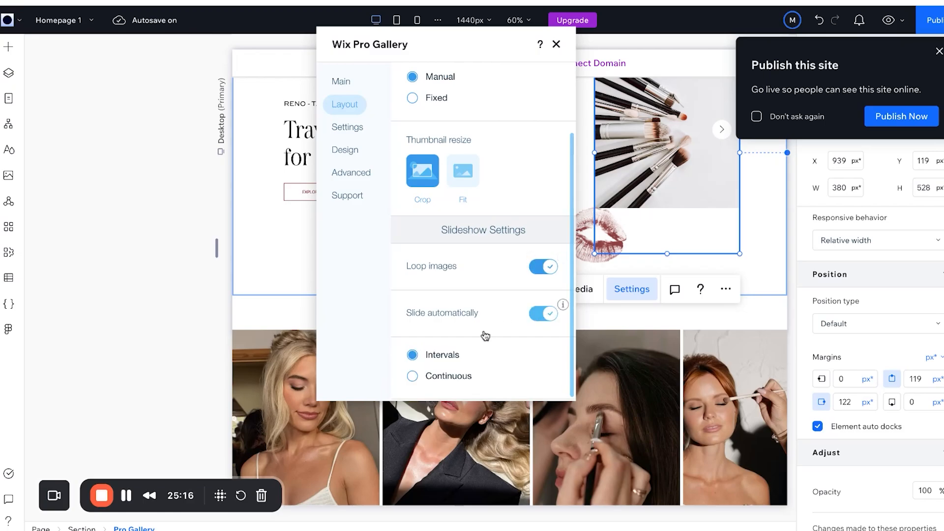
# Set continuous sliding at speed 30, info bar size 0, and pause on hover off.
pyautogui.scroll(-5, 485, 335)
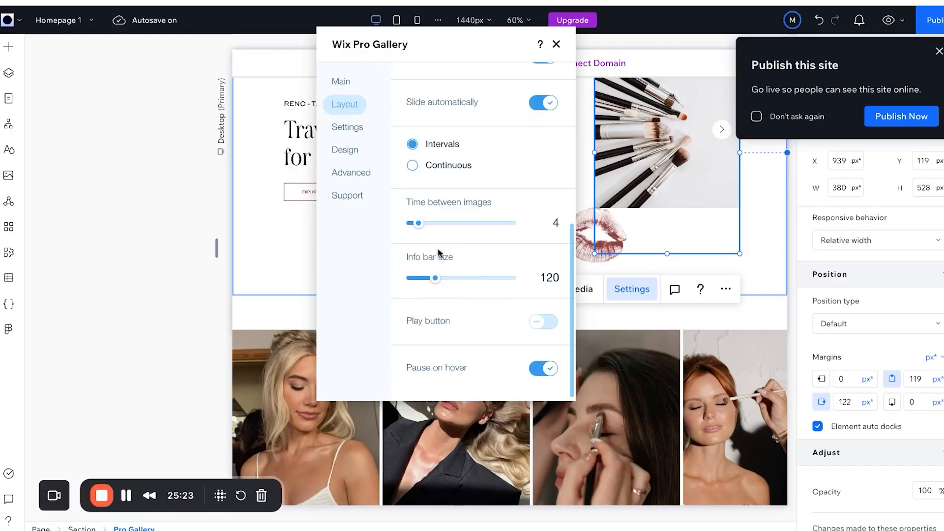
pyautogui.scroll(2, 417, 259)
pyautogui.click(412, 244)
pyautogui.click(422, 301)
pyautogui.moveTo(422, 302); pyautogui.dragTo(417, 302)
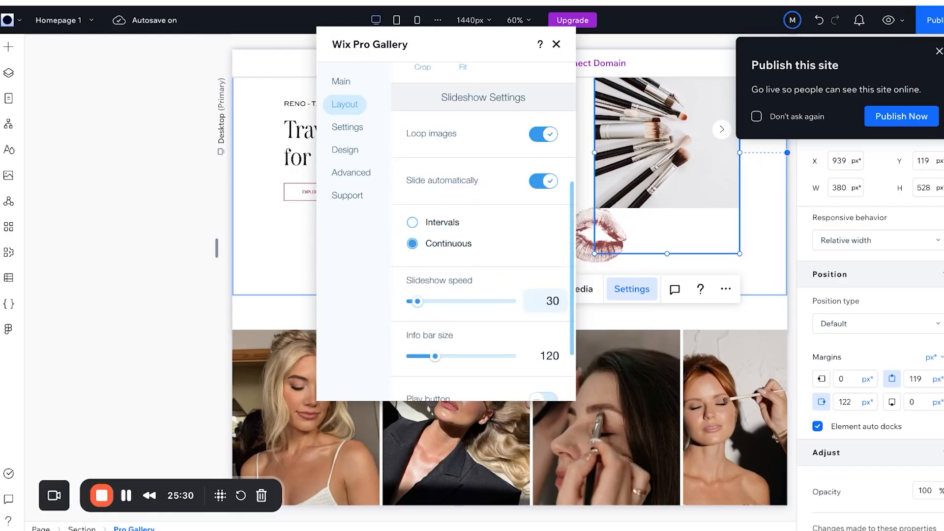
pyautogui.scroll(-2, 552, 196)
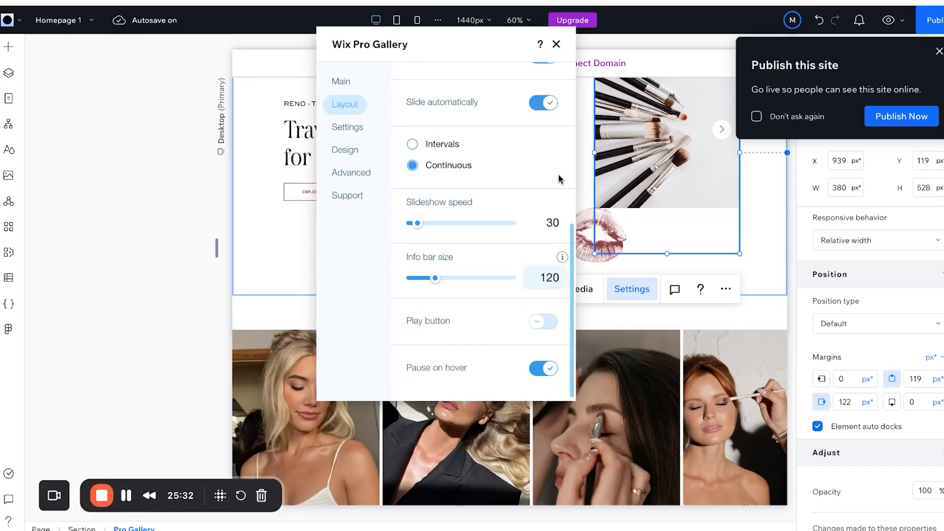
pyautogui.moveTo(435, 278); pyautogui.dragTo(346, 279)
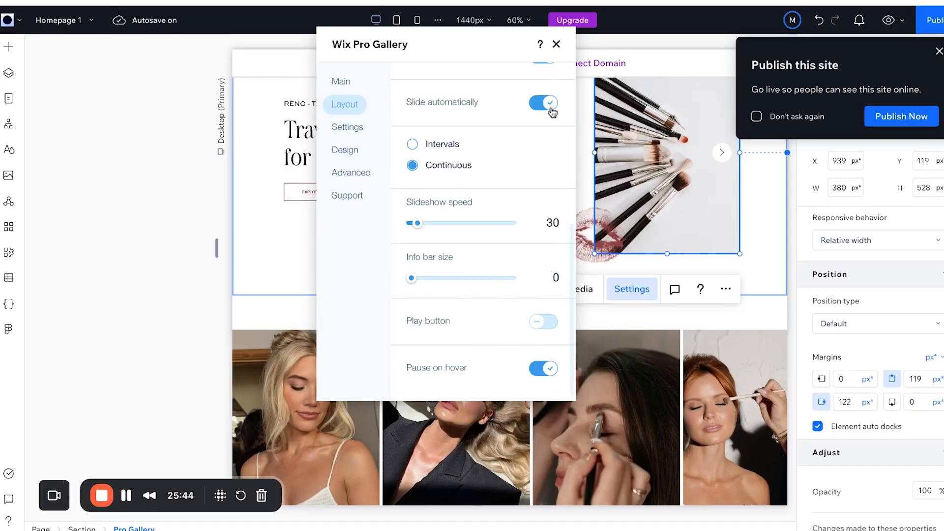
pyautogui.click(538, 373)
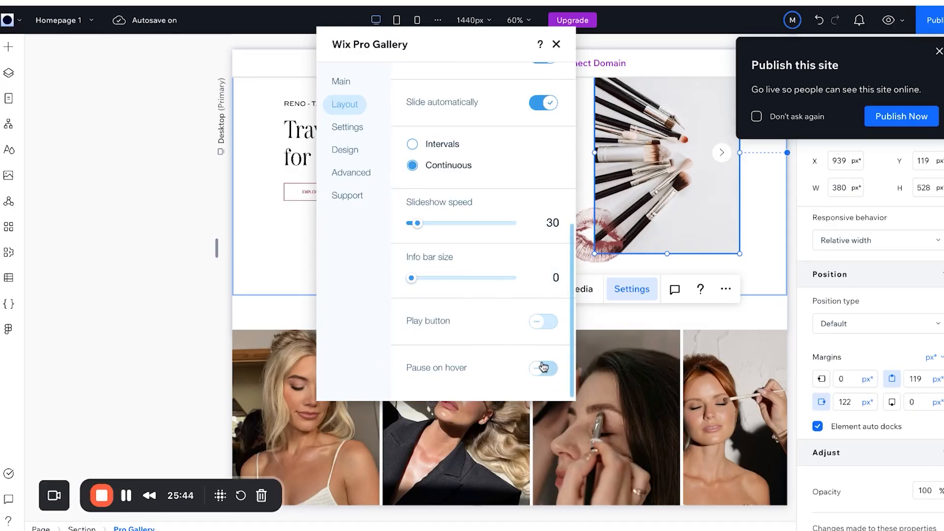
pyautogui.click(557, 44)
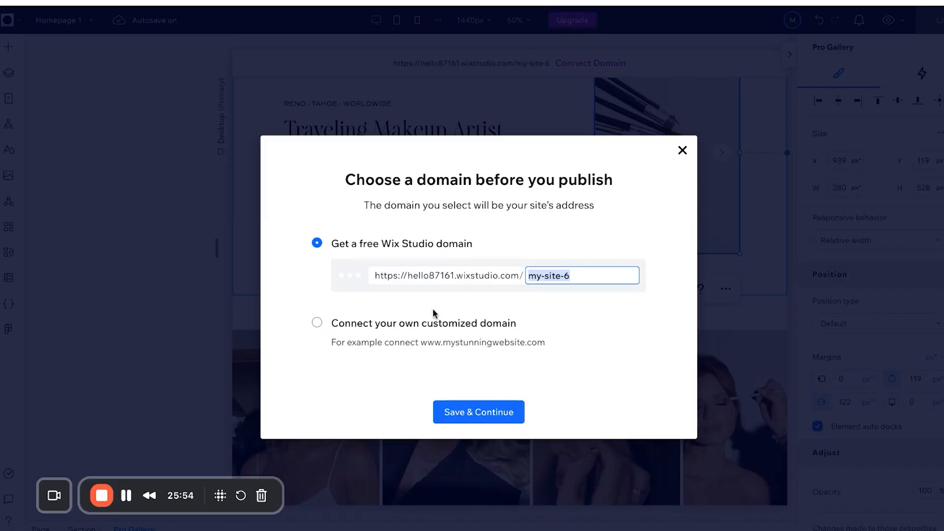
# Publish the site at the free Wix Studio address ending in /marissa-makeup.
pyautogui.write('marissa makeup')
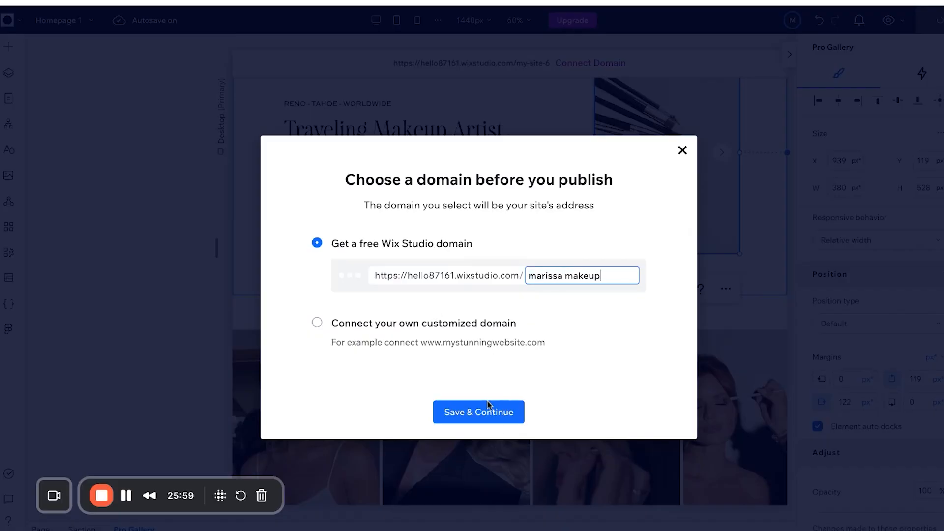
pyautogui.click(466, 414)
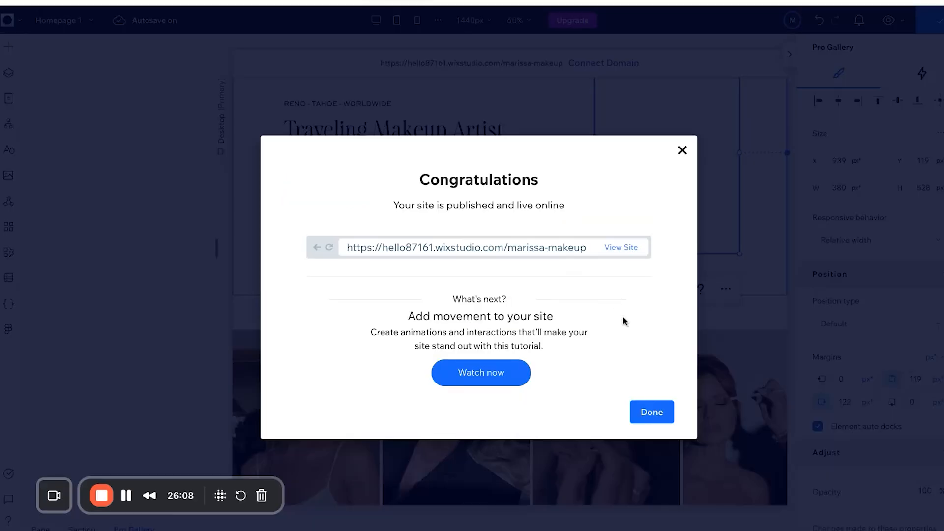
pyautogui.click(654, 412)
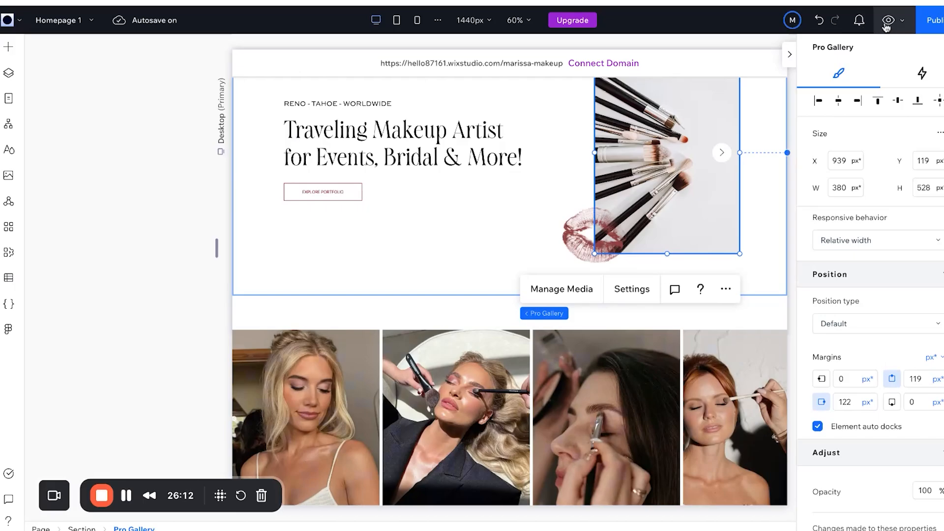
# Preview the homepage, then return to editing around the hero gallery.
pyautogui.click(888, 20)
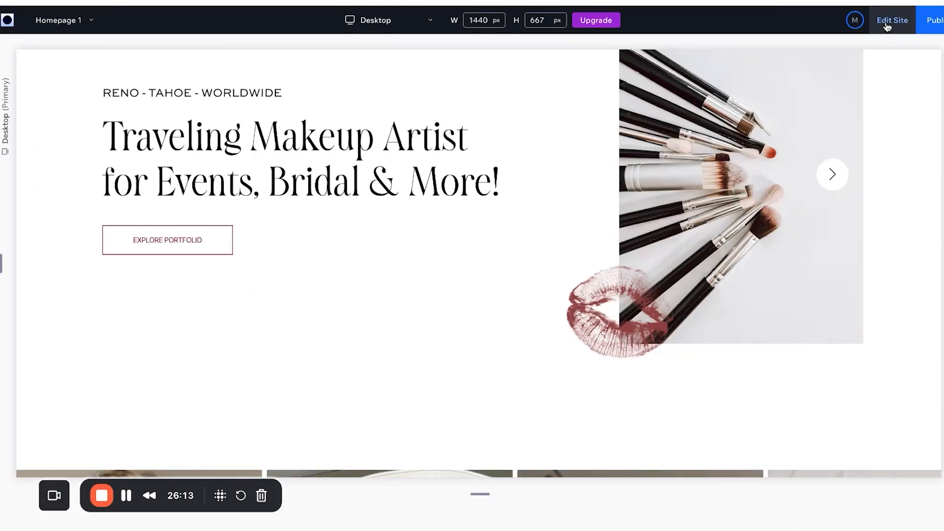
pyautogui.scroll(3, 925, 164)
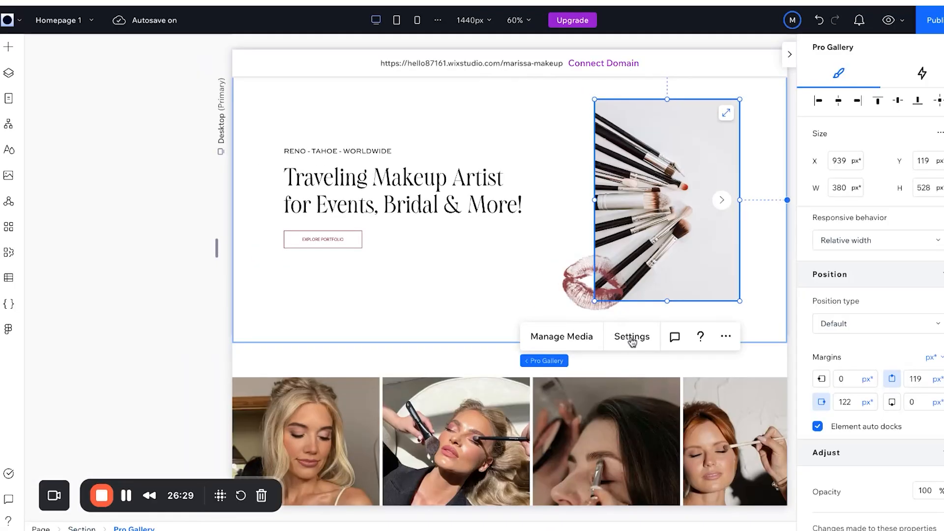
pyautogui.click(629, 337)
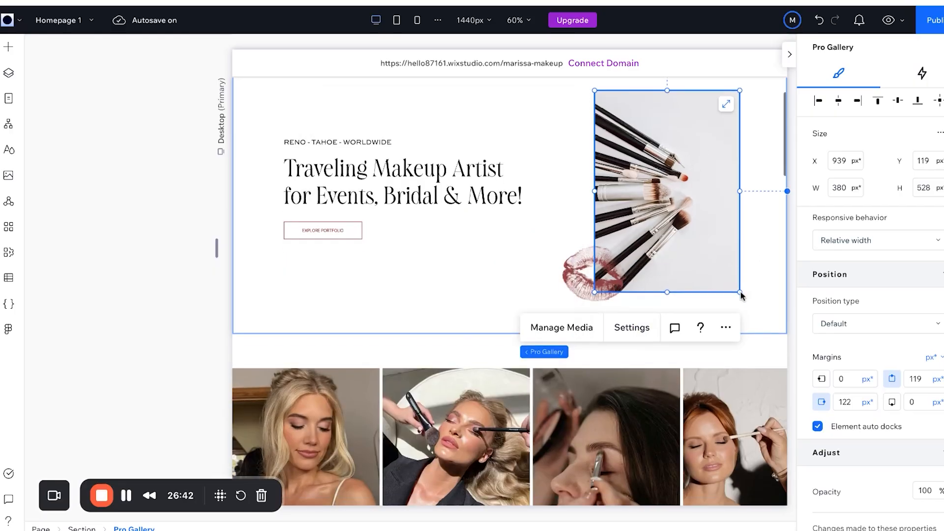
pyautogui.scroll(1, 736, 277)
pyautogui.scroll(-4, 737, 273)
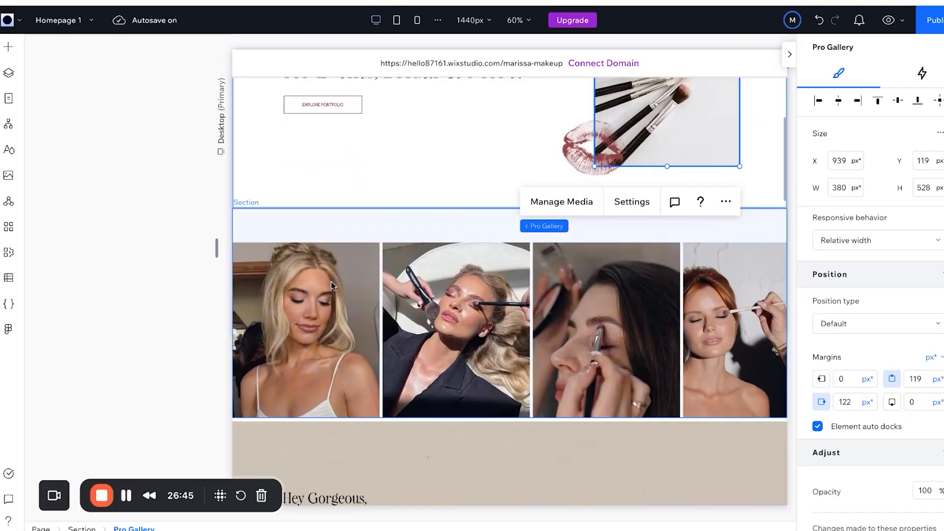
# Delete the four-photo strip section below the hero, undoing a stray image move first.
pyautogui.click(311, 272)
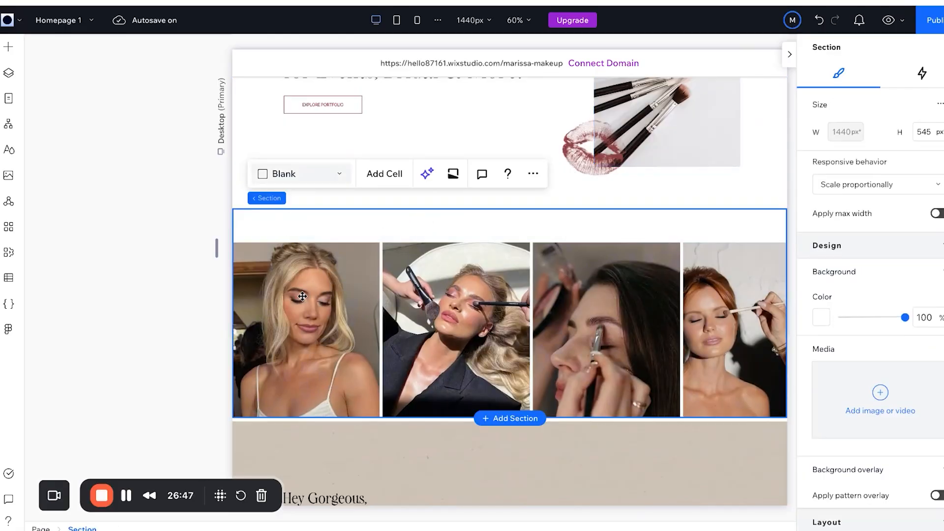
pyautogui.moveTo(302, 296); pyautogui.dragTo(341, 256)
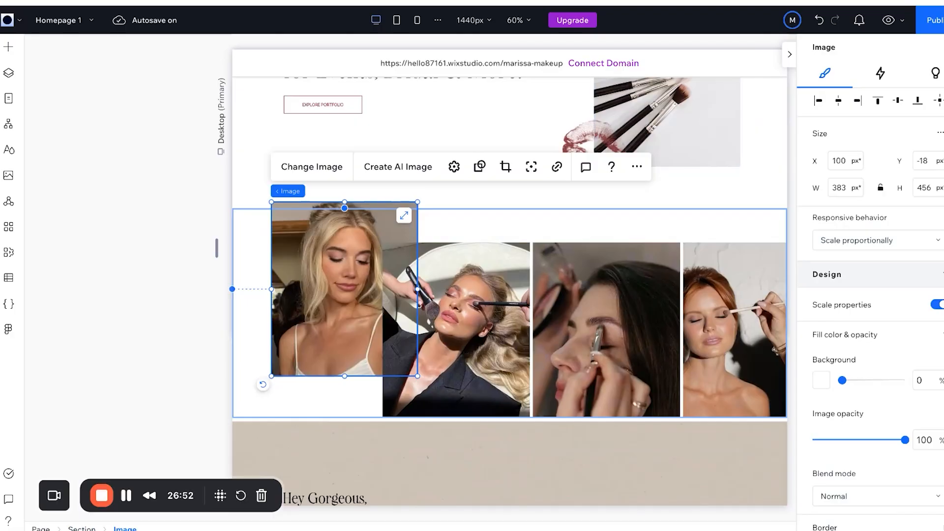
pyautogui.hotkey('ctrl', 'z')
pyautogui.click(401, 231)
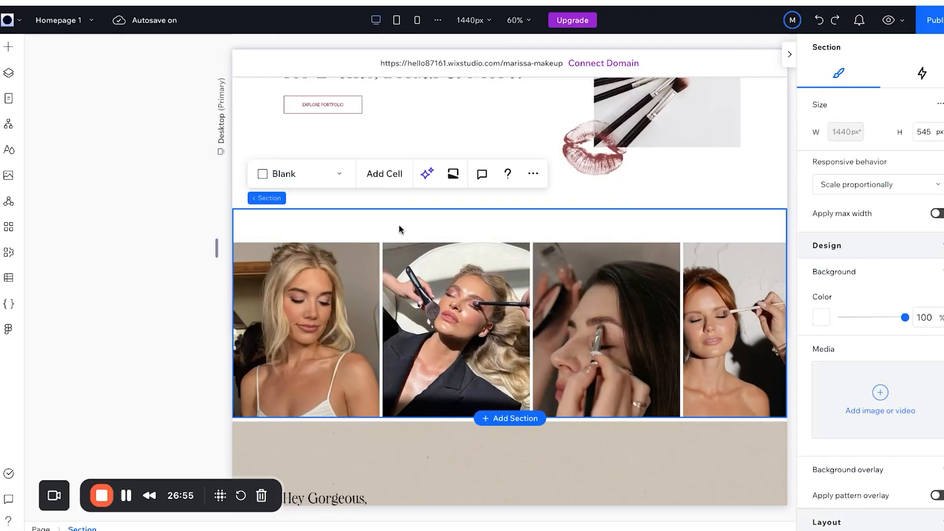
pyautogui.press('Delete')
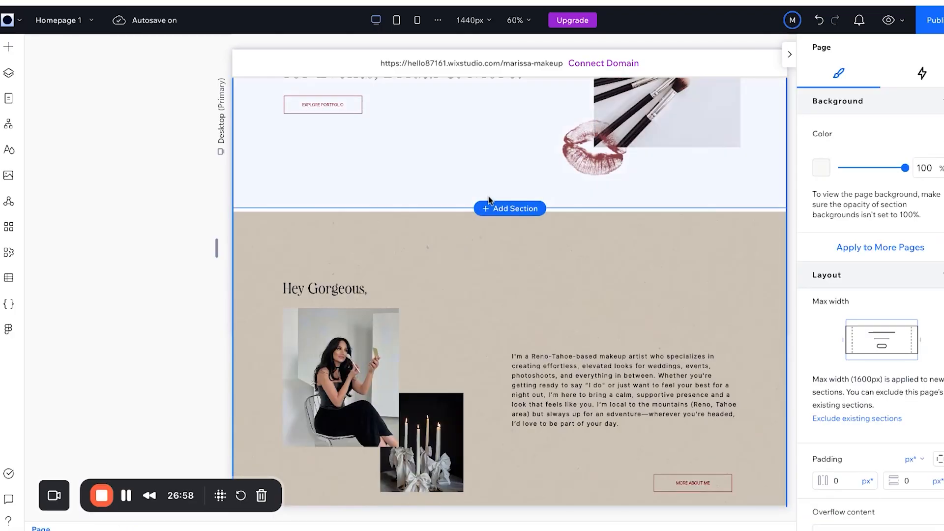
# Add a blank section in its place and search the elements for 'gall'.
pyautogui.click(501, 210)
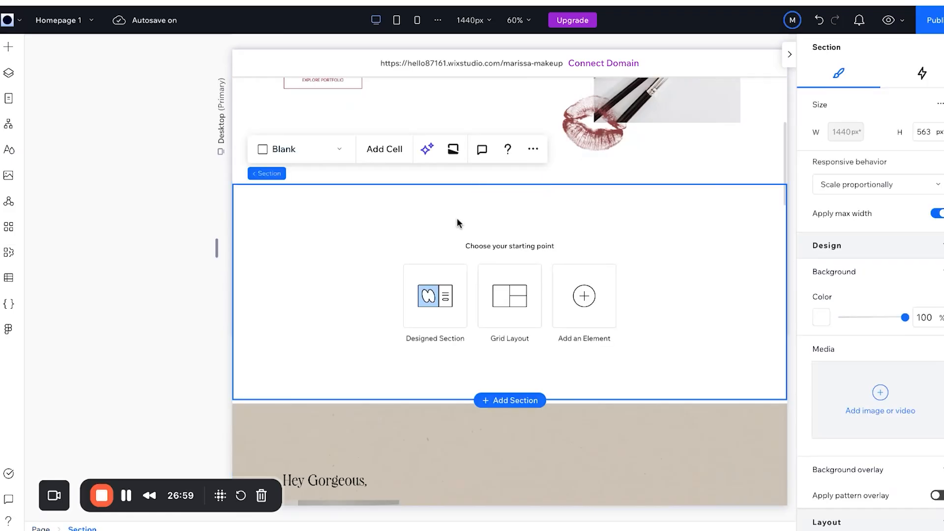
pyautogui.click(438, 305)
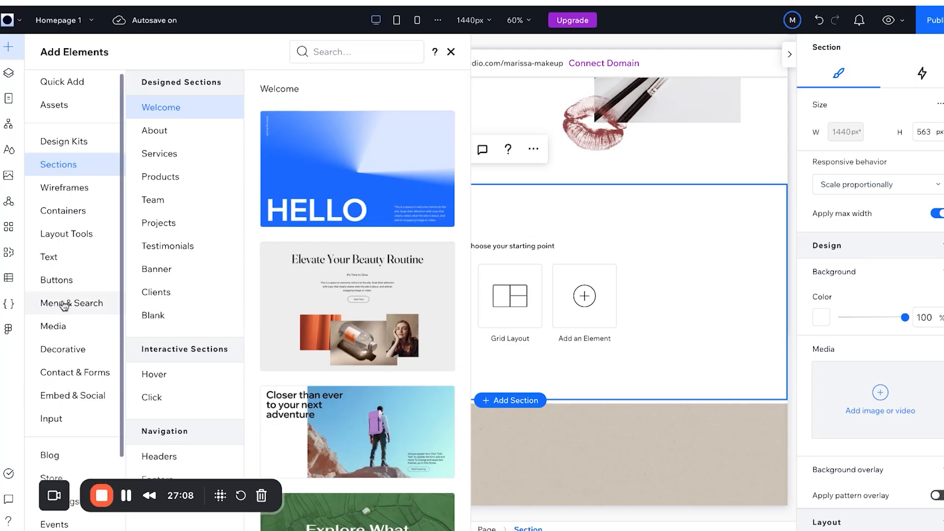
pyautogui.click(352, 53)
pyautogui.write('gallery')
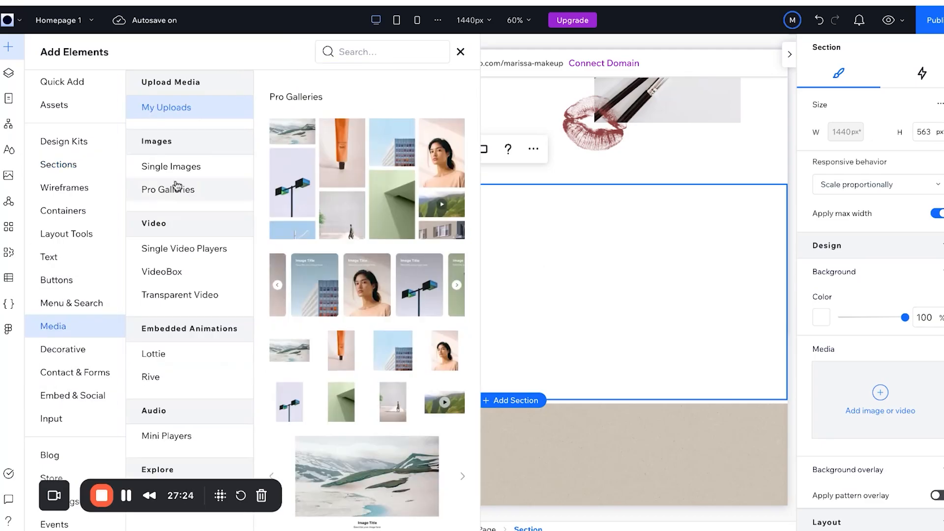
# Add a Pro Gallery slider with four makeup photos, sized 1008 × 380 px.
pyautogui.click(177, 187)
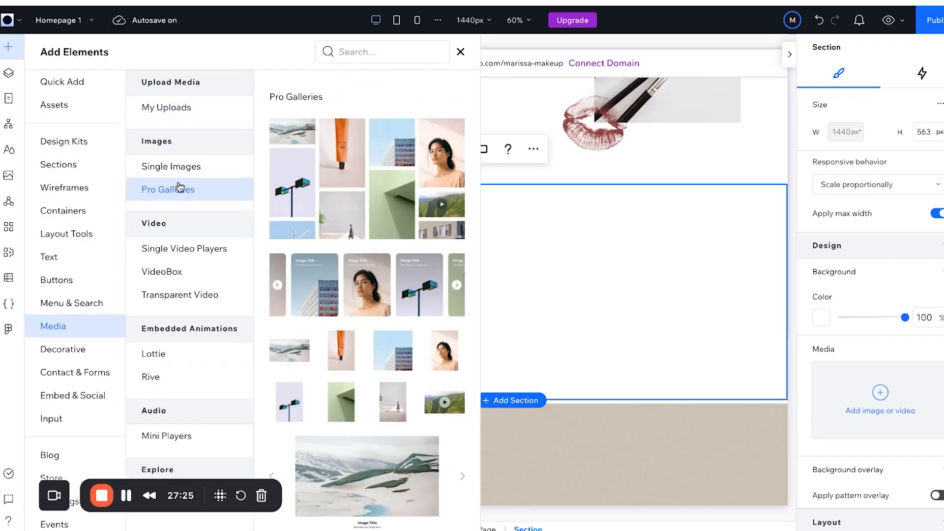
pyautogui.scroll(-1, 365, 284)
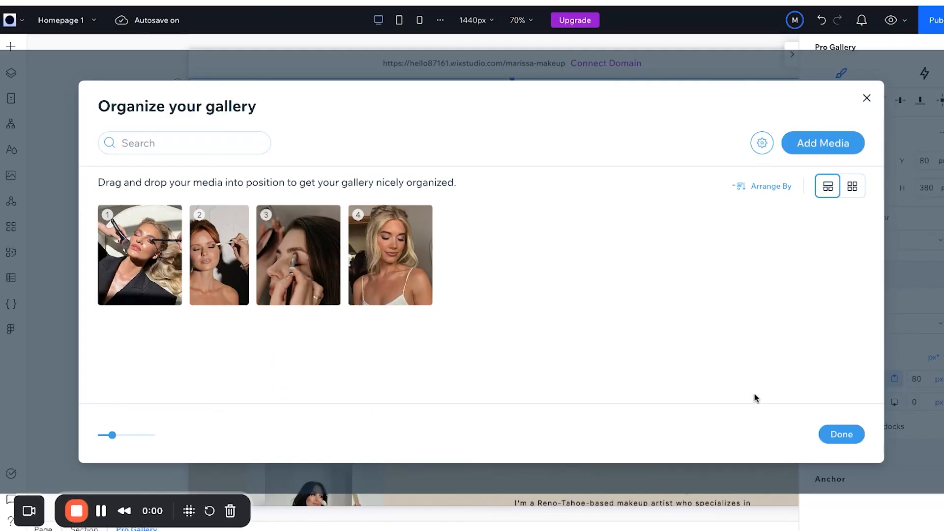
pyautogui.click(854, 439)
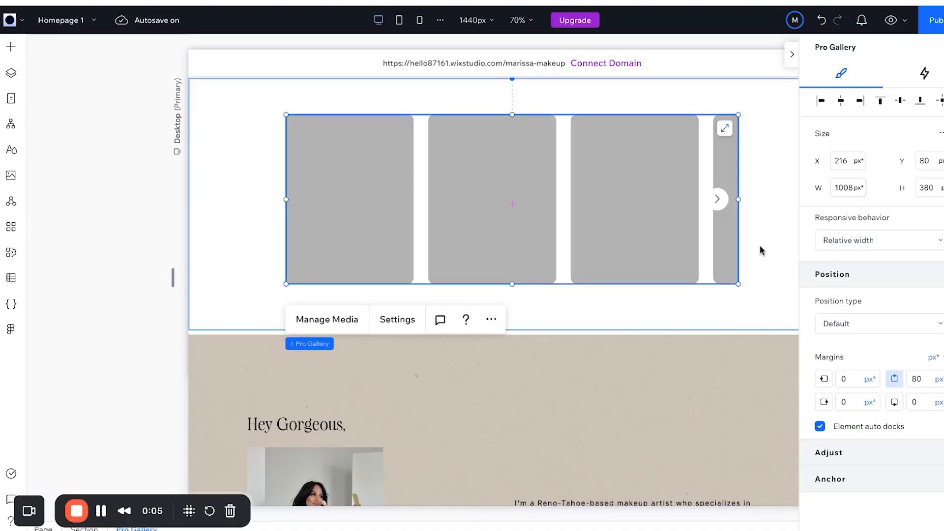
pyautogui.click(388, 320)
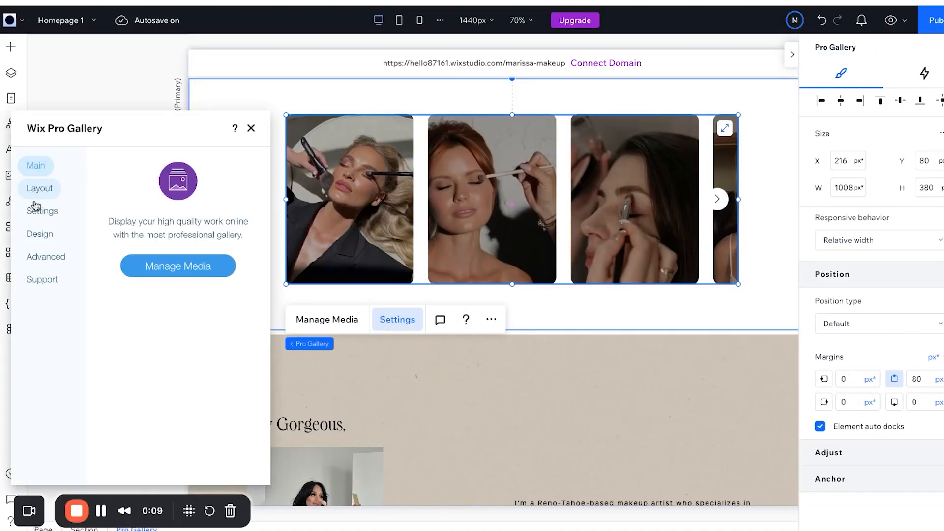
# Hide the item descriptions in the gallery's text design options.
pyautogui.click(39, 212)
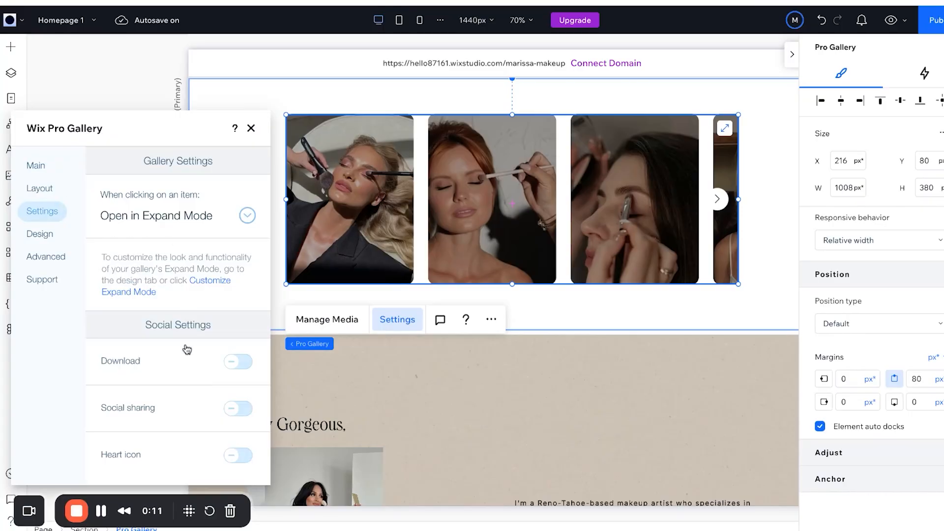
pyautogui.click(39, 234)
pyautogui.click(144, 194)
pyautogui.click(111, 264)
pyautogui.click(112, 164)
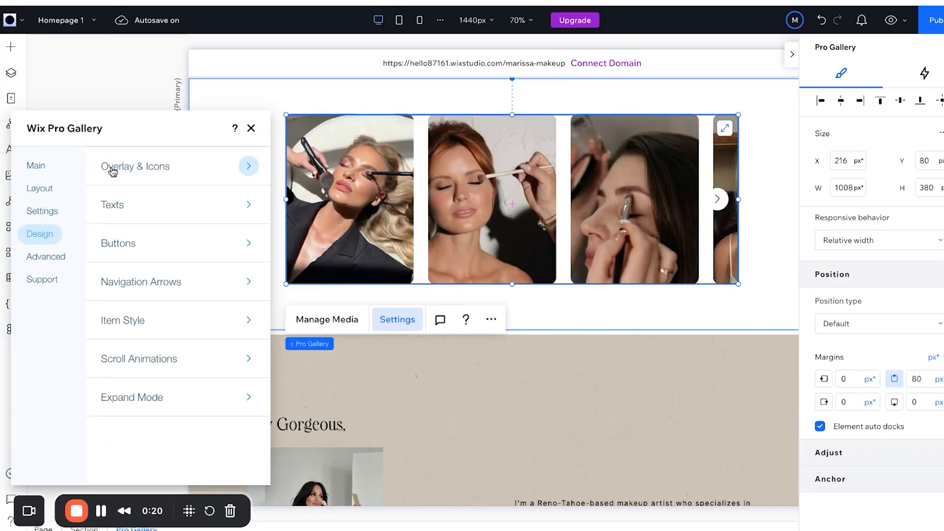
# Set the gallery's hover overlay colour opacity to 0%.
pyautogui.click(154, 177)
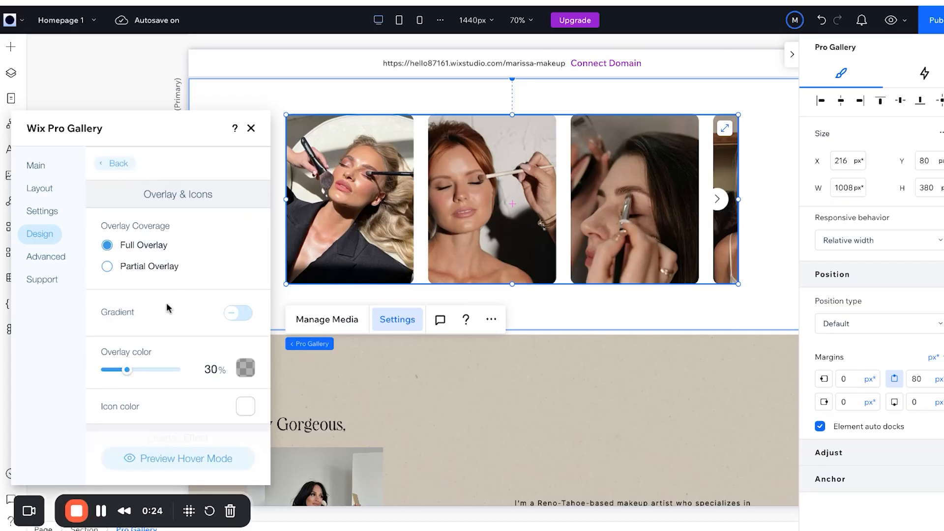
pyautogui.moveTo(126, 370); pyautogui.dragTo(106, 371)
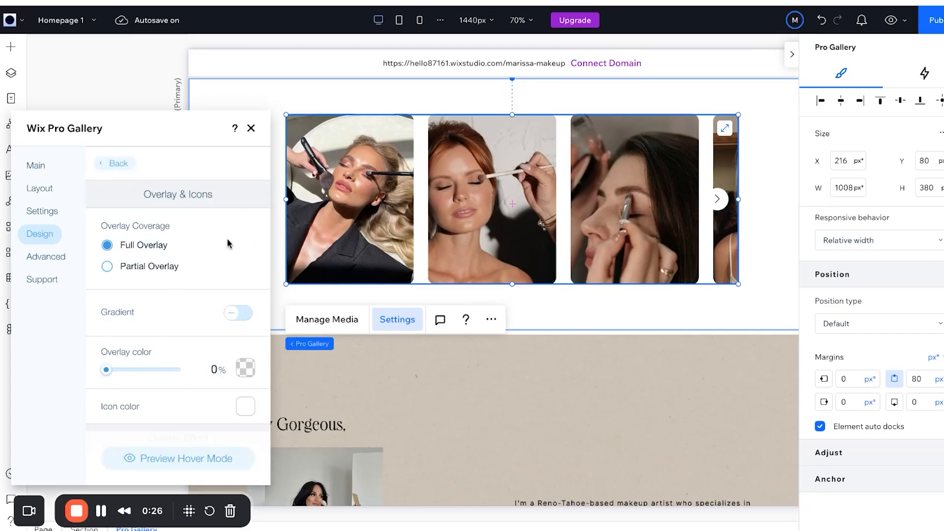
pyautogui.scroll(-5, 236, 242)
pyautogui.scroll(5, 224, 338)
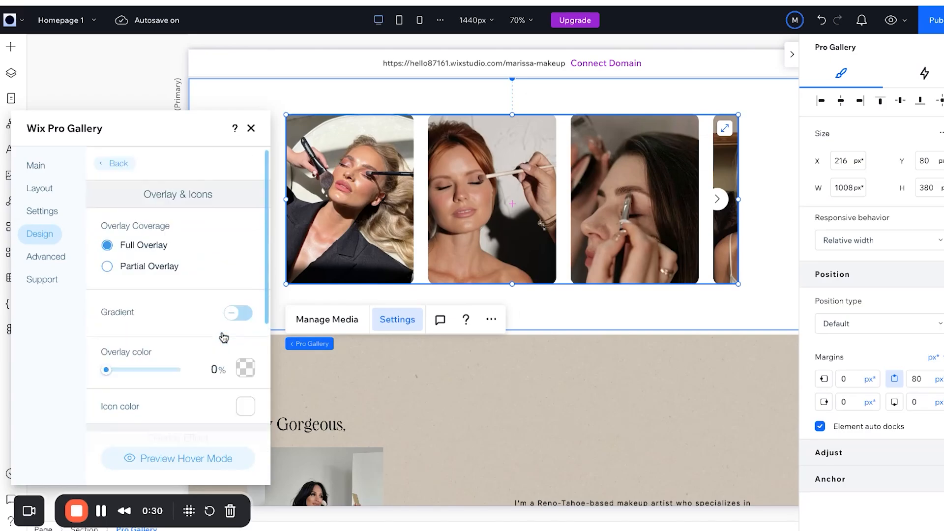
pyautogui.click(118, 164)
pyautogui.click(35, 167)
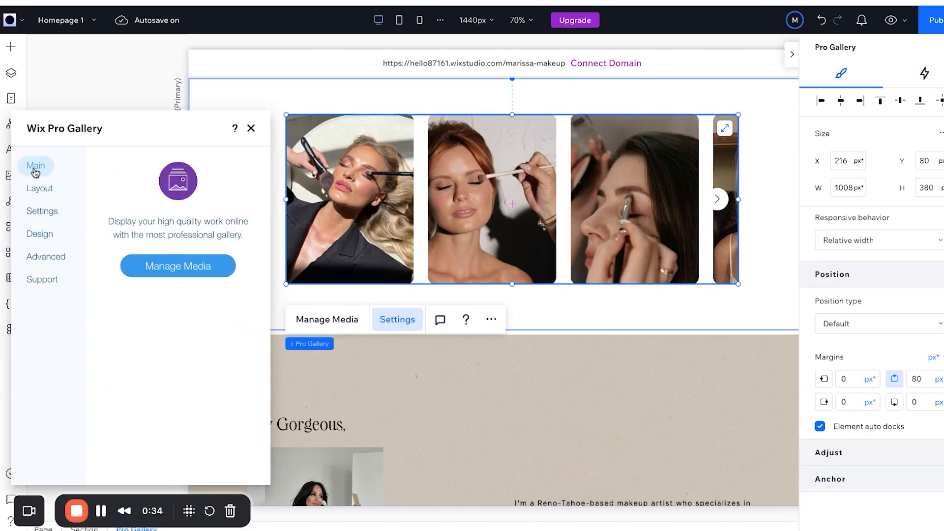
# Customize the slider layout with image looping and continuous automatic sliding turned on.
pyautogui.click(35, 188)
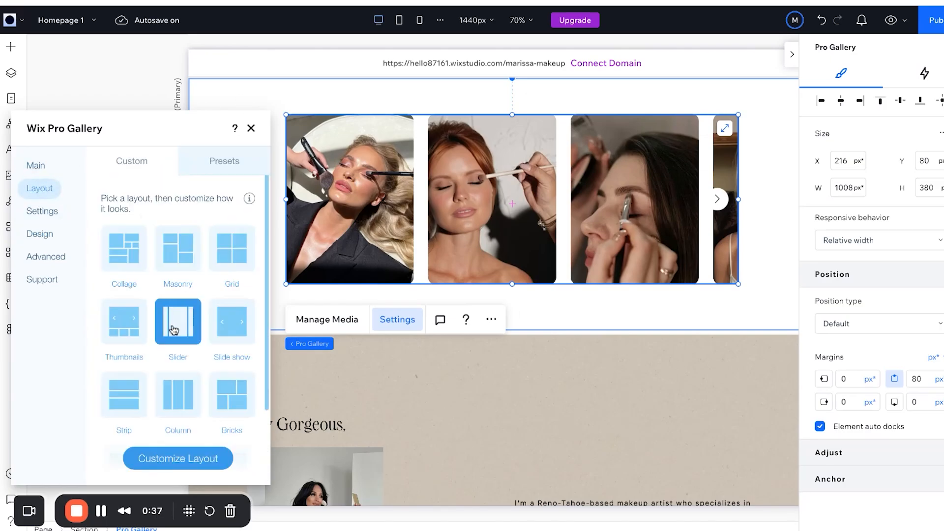
pyautogui.click(173, 459)
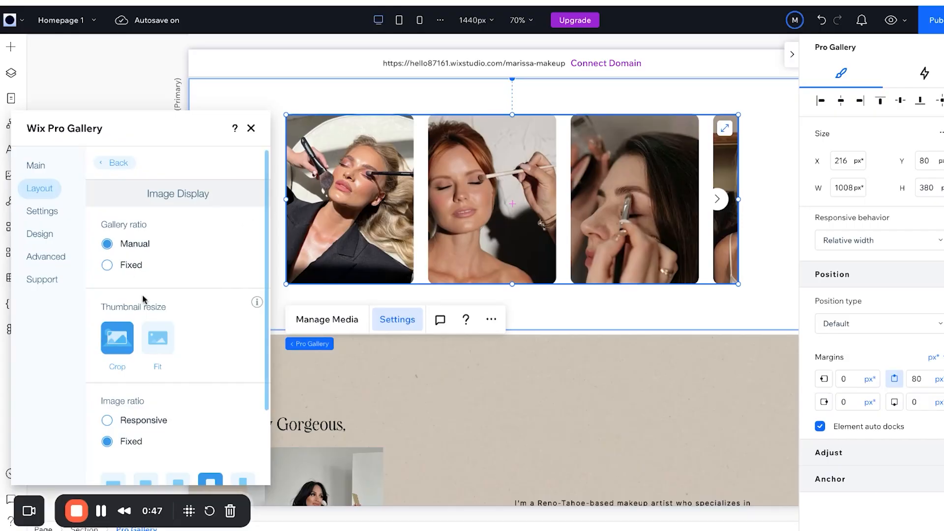
pyautogui.scroll(-2, 143, 297)
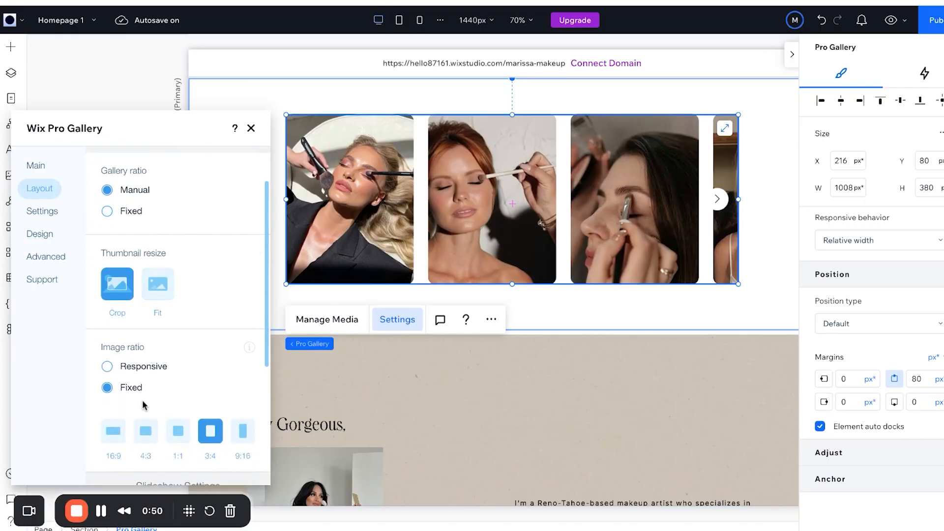
pyautogui.scroll(-3, 143, 401)
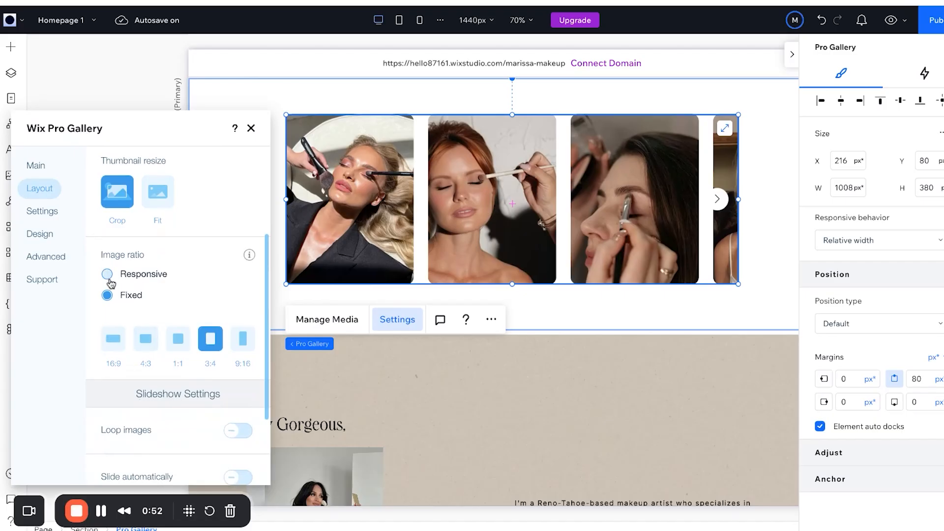
pyautogui.scroll(-3, 192, 414)
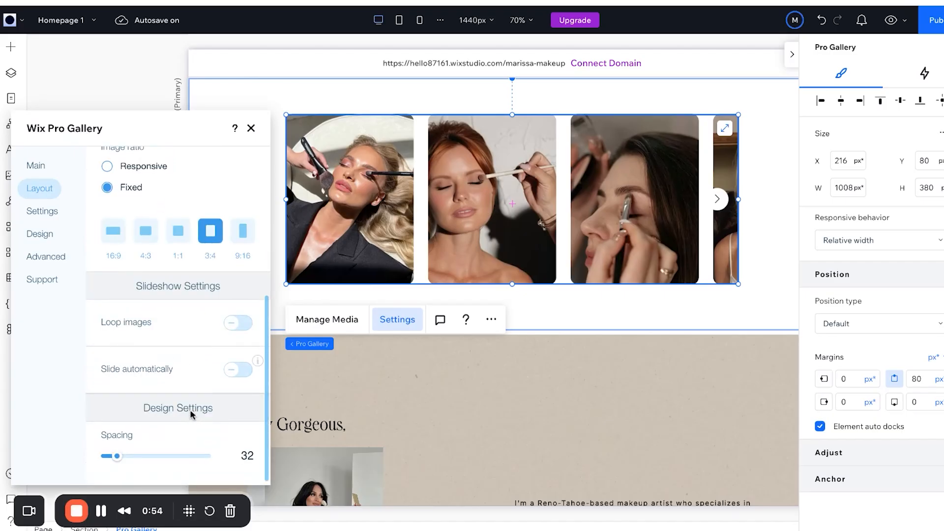
pyautogui.click(237, 324)
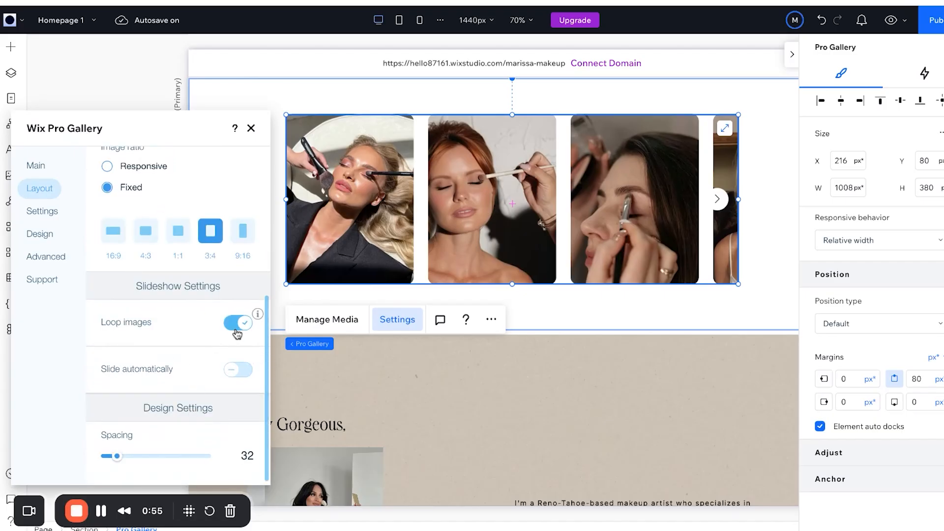
pyautogui.click(238, 369)
pyautogui.scroll(-4, 238, 344)
pyautogui.click(107, 274)
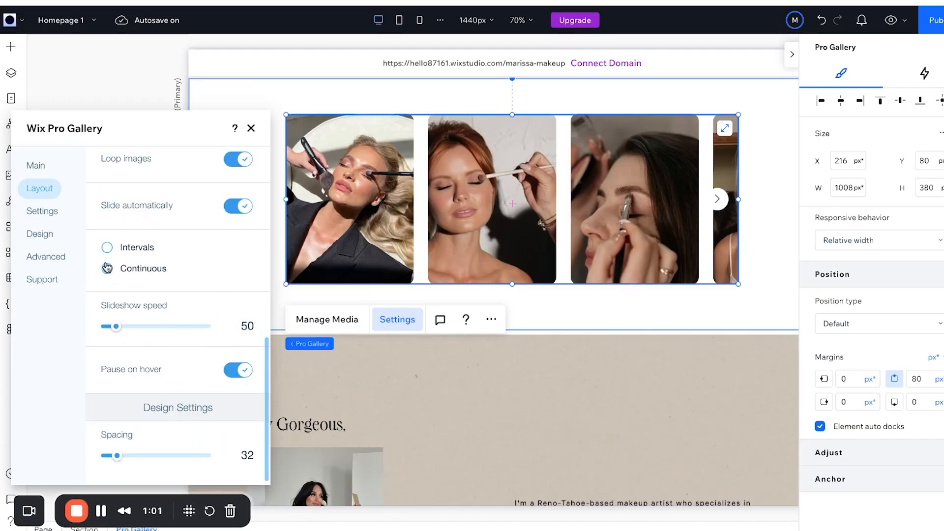
# Turn looping and automatic sliding back off, leaving clicks in Expand Mode without sharing.
pyautogui.scroll(2, 174, 261)
pyautogui.scroll(-1, 174, 295)
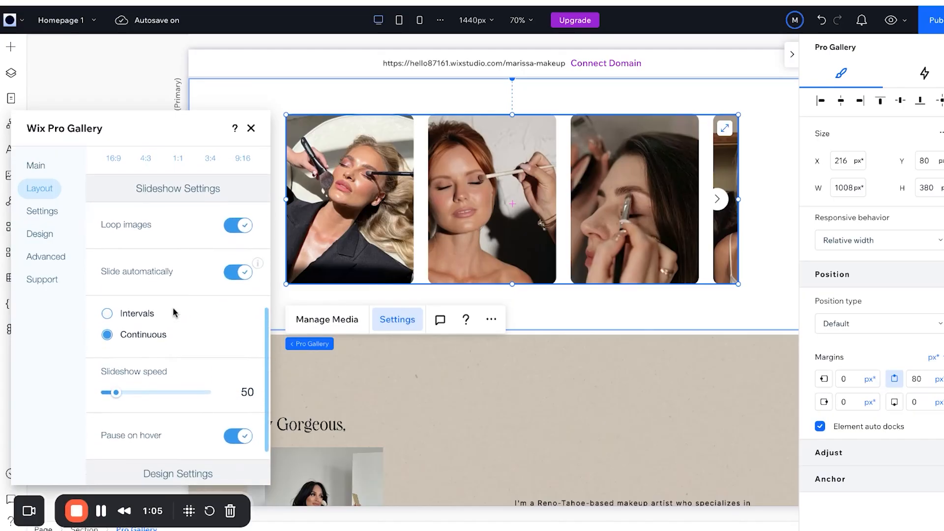
pyautogui.click(239, 201)
pyautogui.click(238, 248)
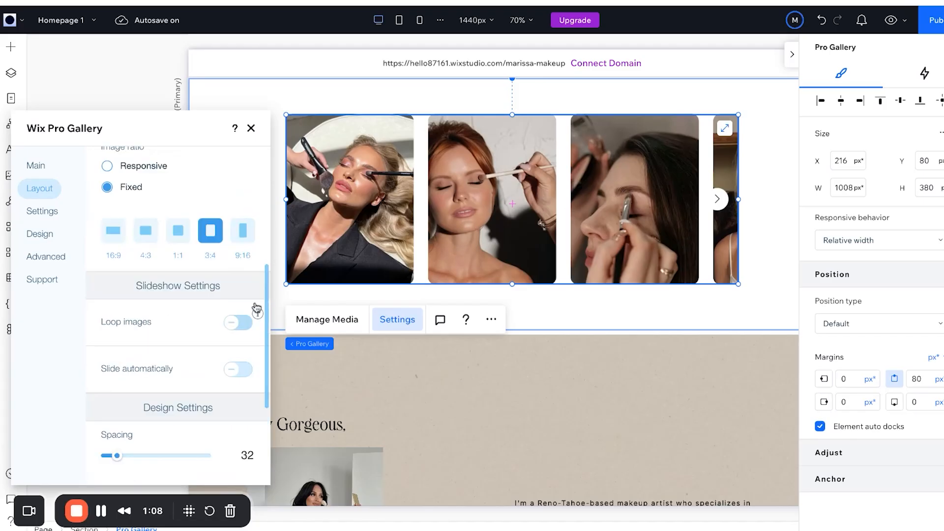
pyautogui.click(42, 211)
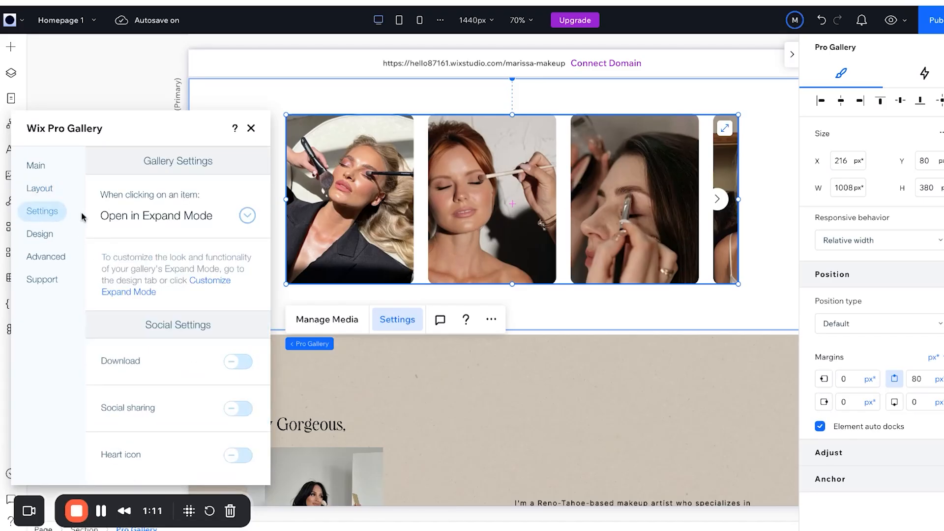
# Give the navigation arrows the long thin style with no arrow background.
pyautogui.click(43, 235)
pyautogui.click(150, 285)
pyautogui.scroll(-2, 204, 331)
pyautogui.scroll(-1, 204, 332)
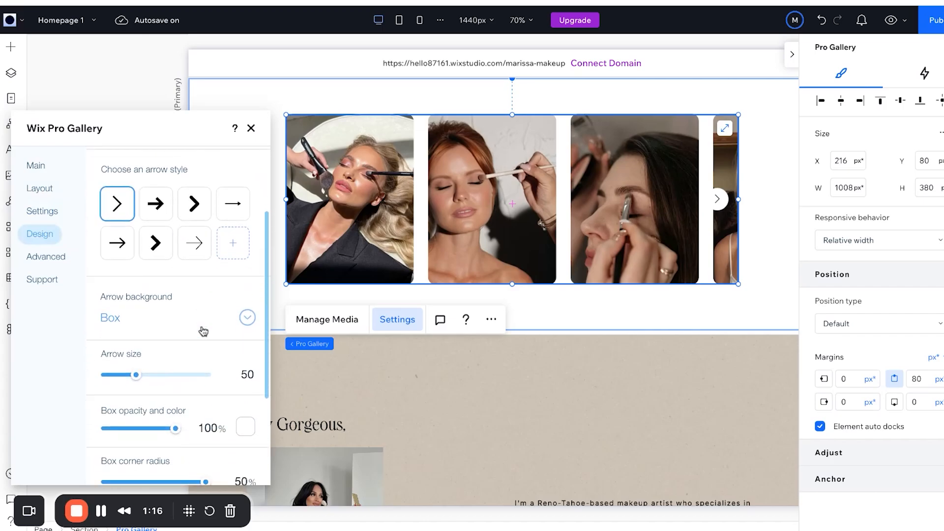
pyautogui.click(233, 240)
pyautogui.click(232, 197)
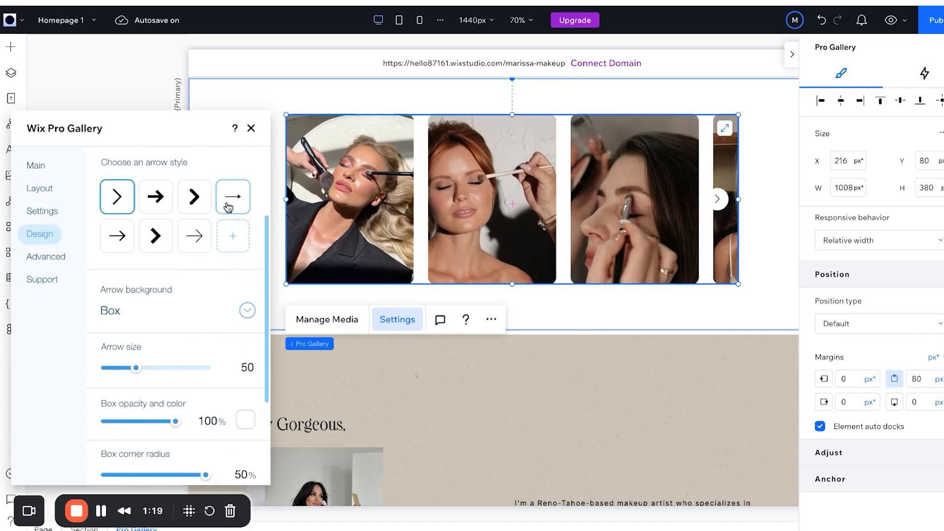
pyautogui.scroll(-2, 226, 327)
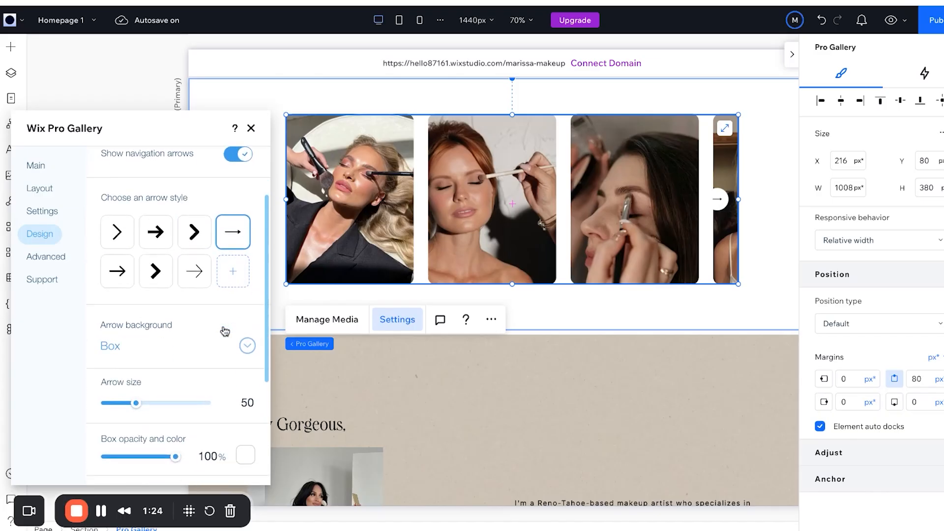
pyautogui.click(225, 340)
pyautogui.click(219, 189)
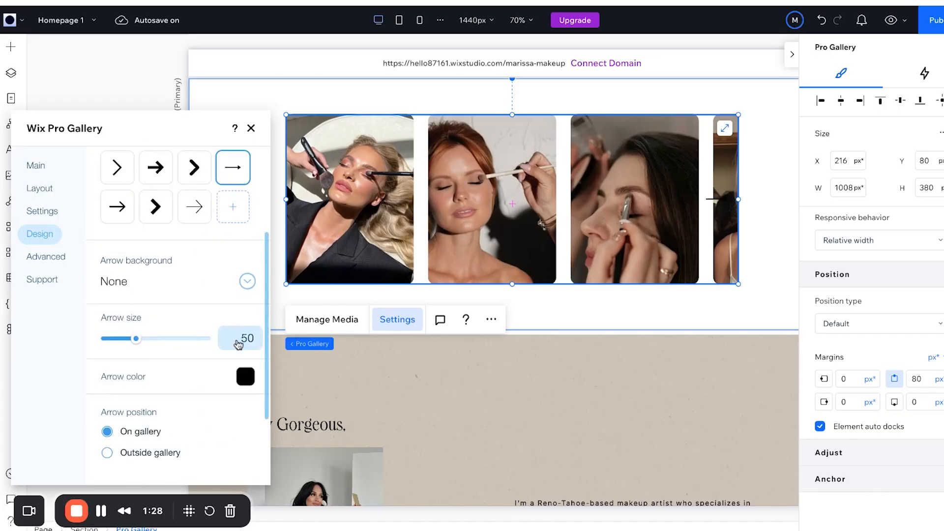
# Colour the navigation arrows beige and position them on the gallery.
pyautogui.click(246, 377)
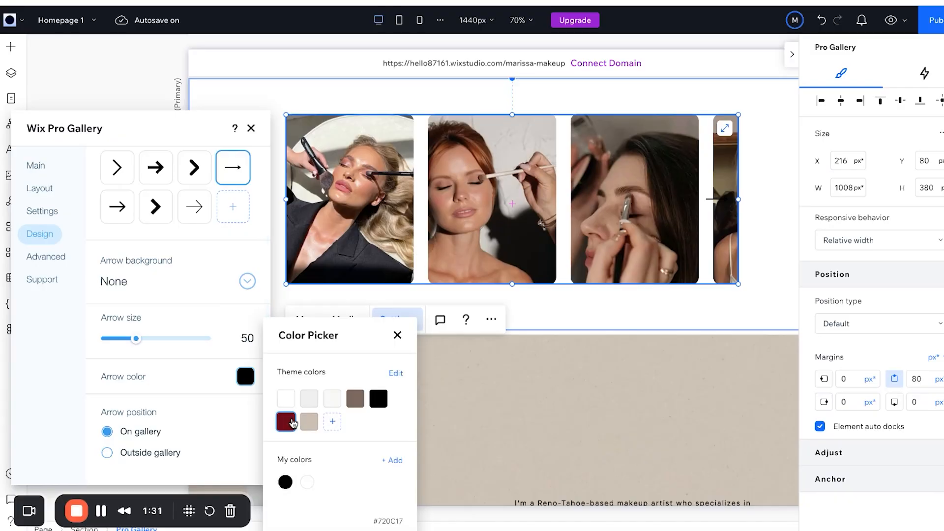
pyautogui.click(309, 422)
pyautogui.click(107, 452)
pyautogui.click(107, 433)
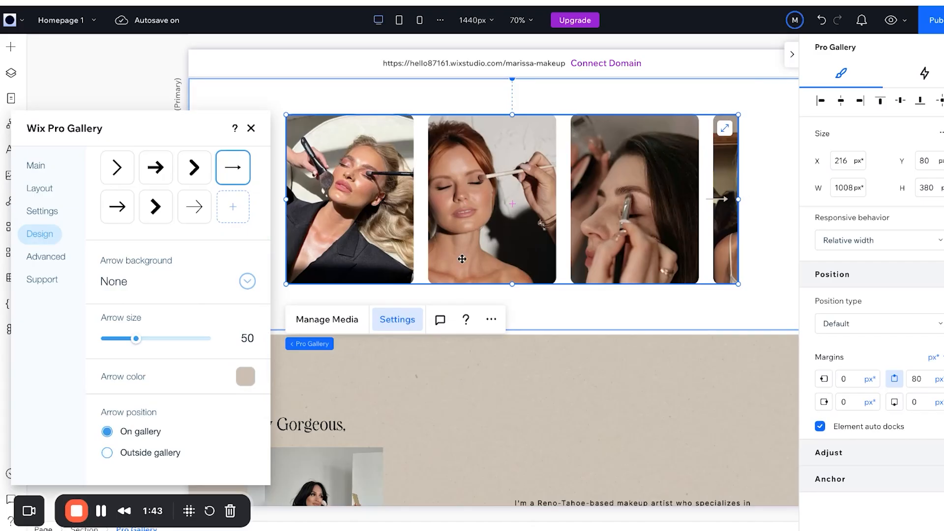
pyautogui.click(36, 263)
pyautogui.click(39, 233)
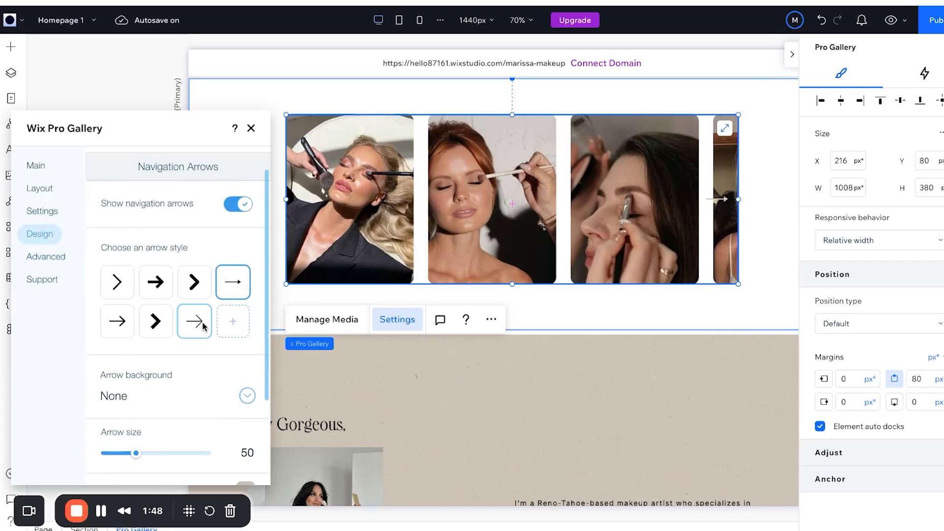
pyautogui.scroll(2, 203, 327)
pyautogui.click(116, 162)
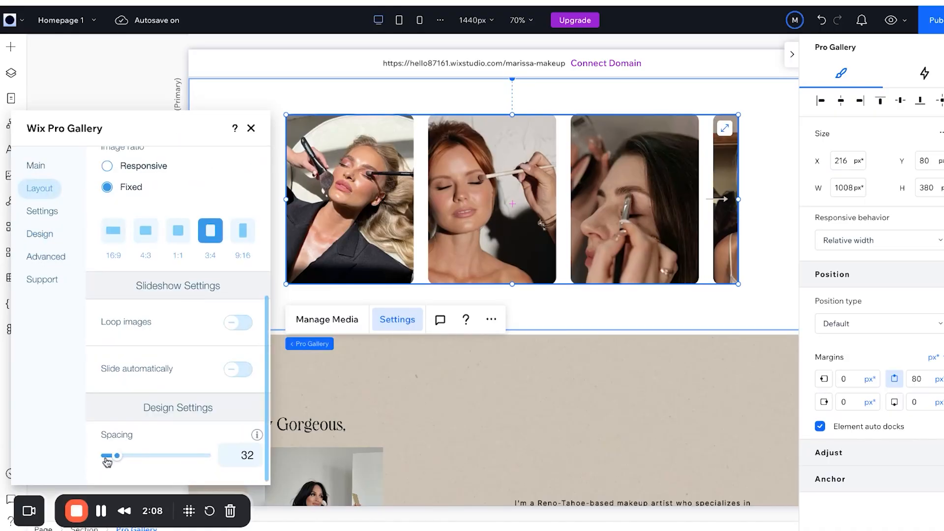
# Tighten image spacing to 10 and stretch the gallery to the full 1440 px width.
pyautogui.moveTo(107, 461); pyautogui.dragTo(113, 459)
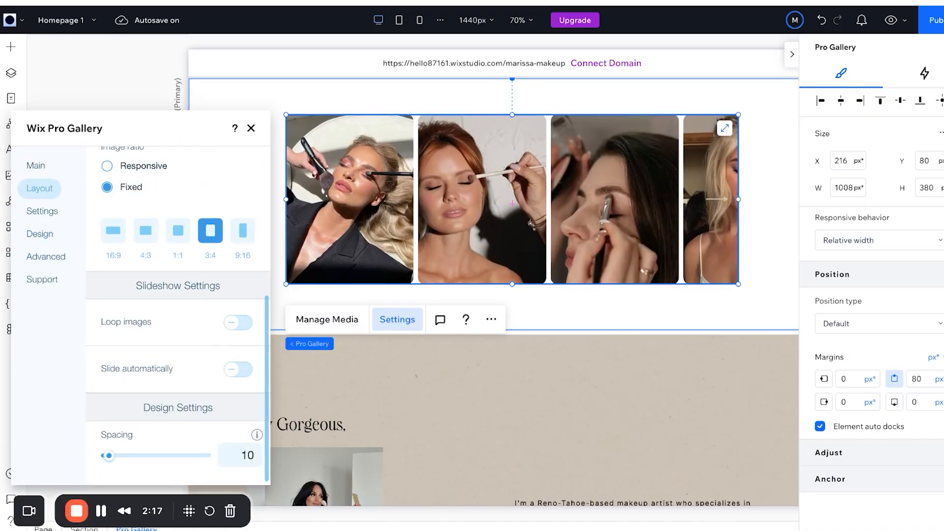
pyautogui.click(251, 128)
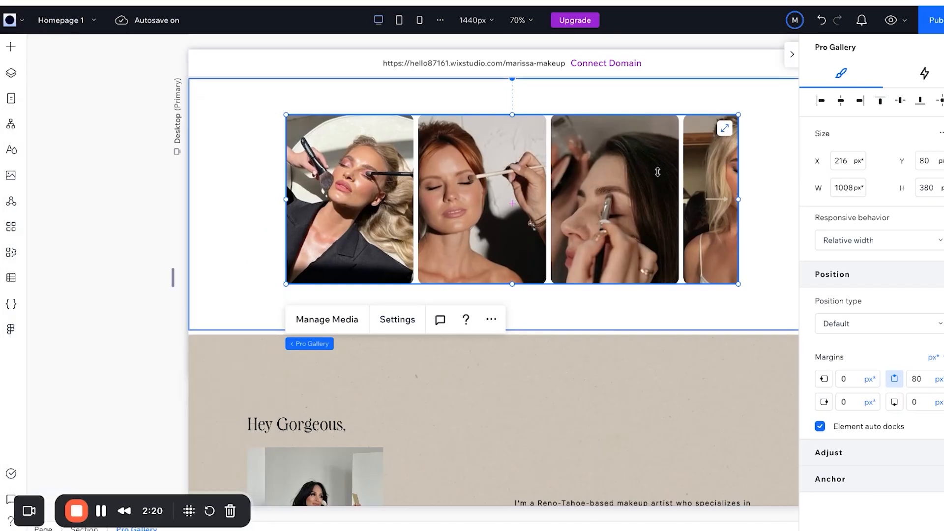
pyautogui.click(725, 129)
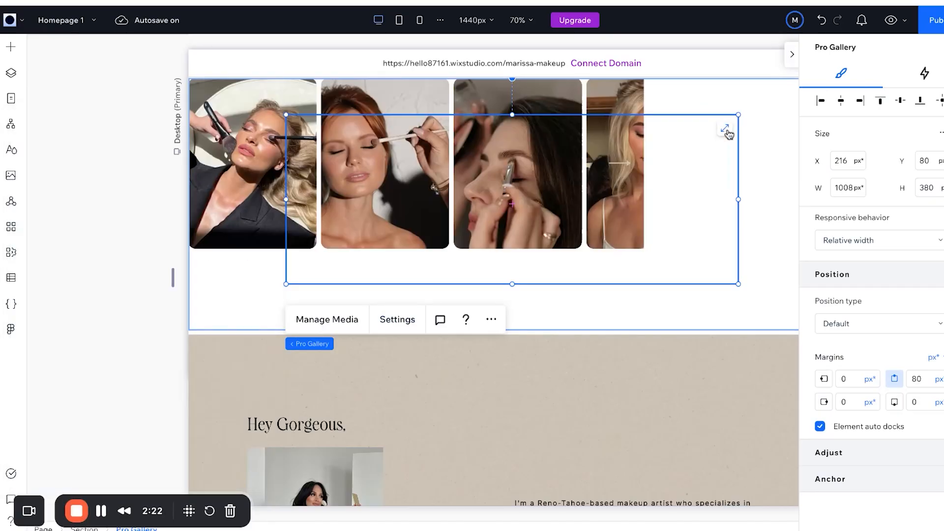
pyautogui.scroll(6, 491, 290)
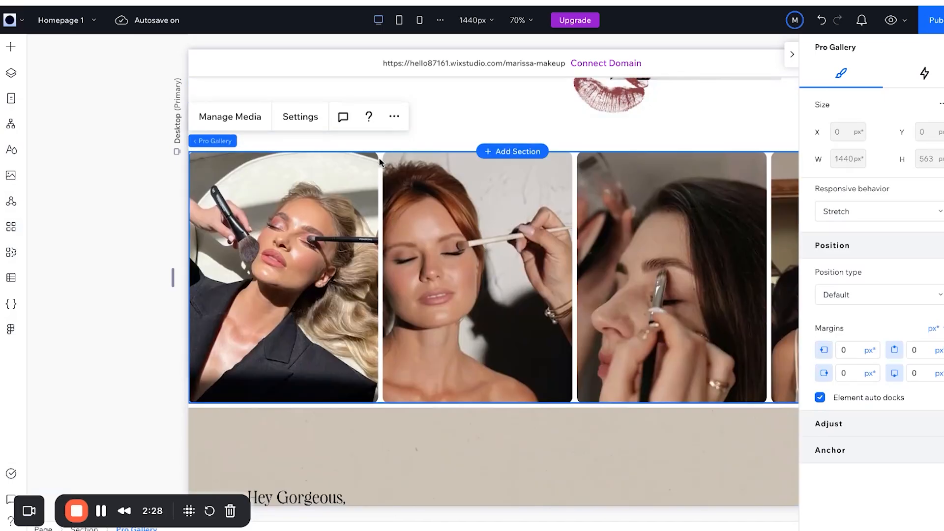
pyautogui.click(309, 120)
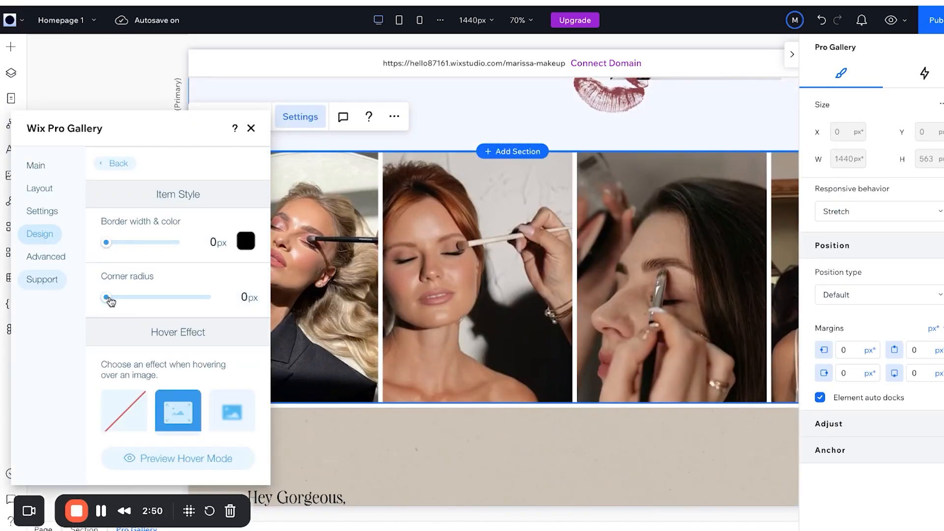
pyautogui.click(252, 129)
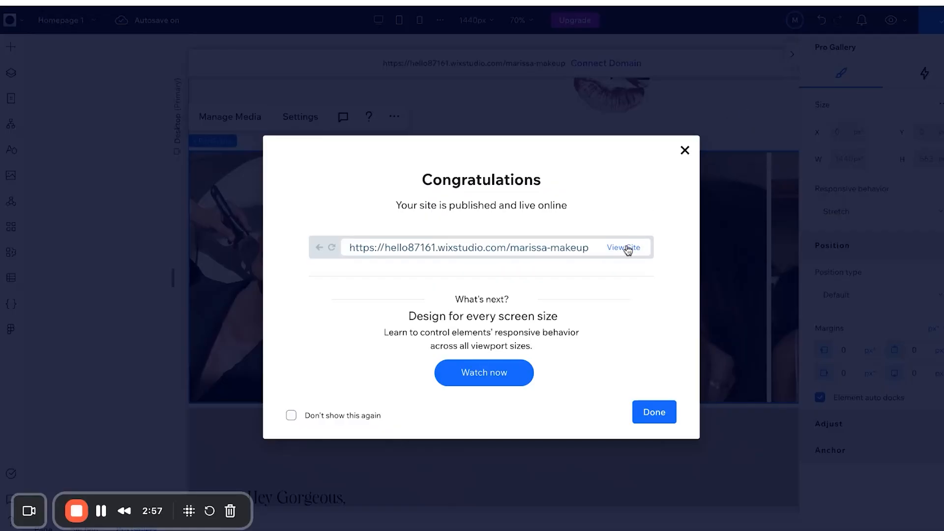
# Dismiss the publish confirmation and preview the homepage with its new gallery.
pyautogui.click(627, 248)
pyautogui.click(645, 422)
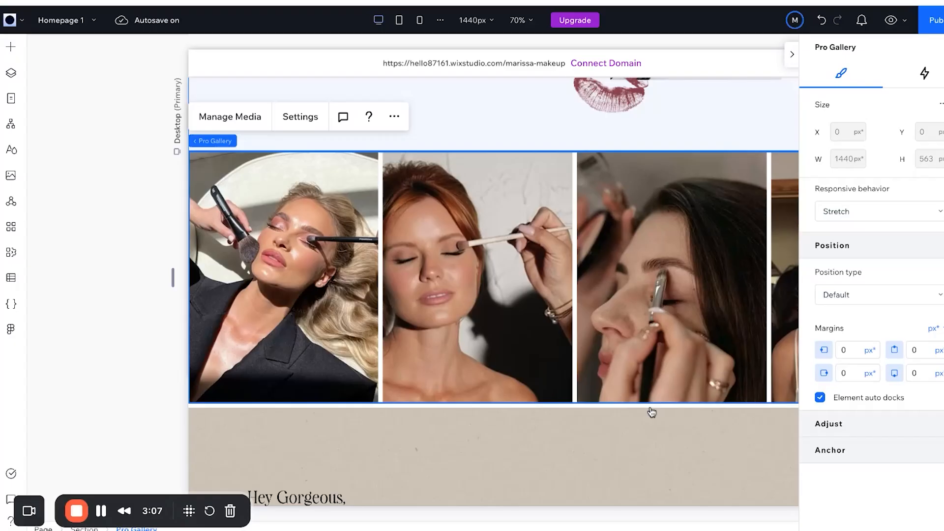
pyautogui.click(892, 20)
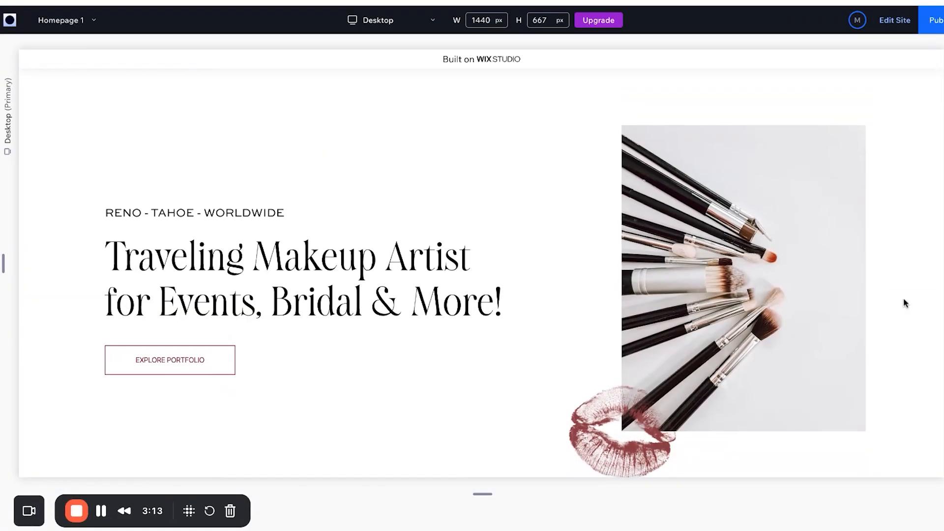
pyautogui.scroll(-1, 904, 304)
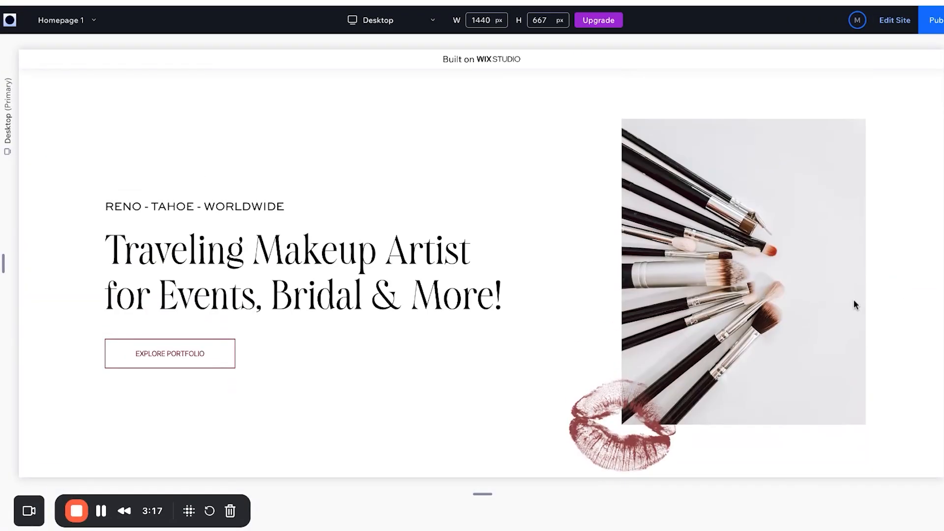
pyautogui.scroll(-2, 854, 305)
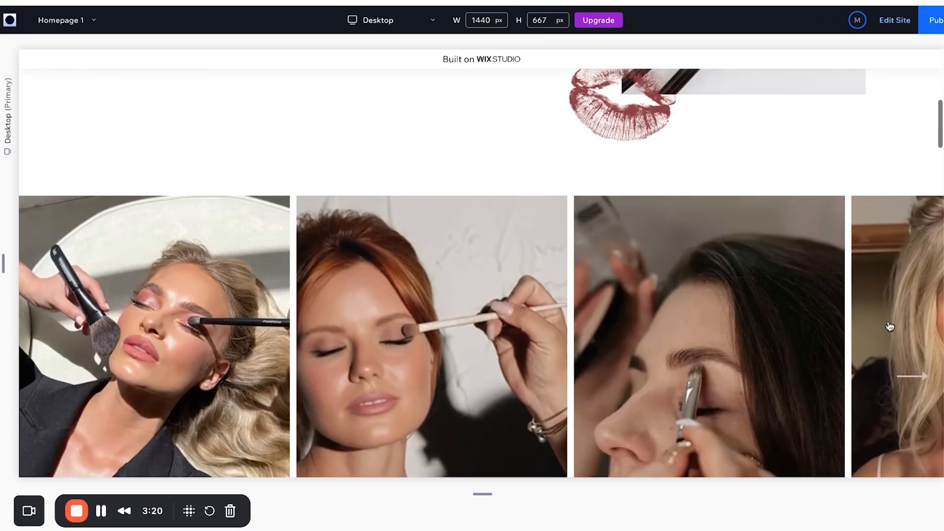
pyautogui.scroll(-2, 891, 325)
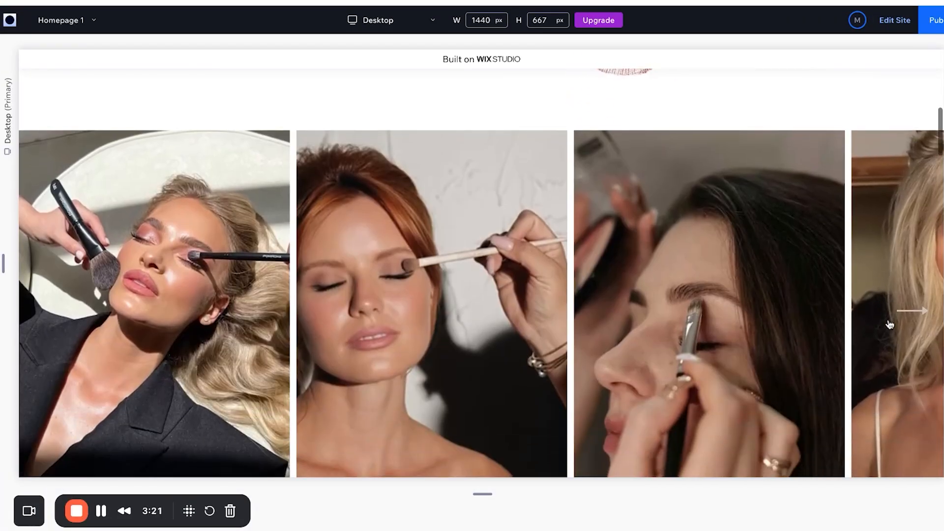
# Advance the gallery, enlarge and close the eyebrow-brush photo, then return to the editor.
pyautogui.click(890, 324)
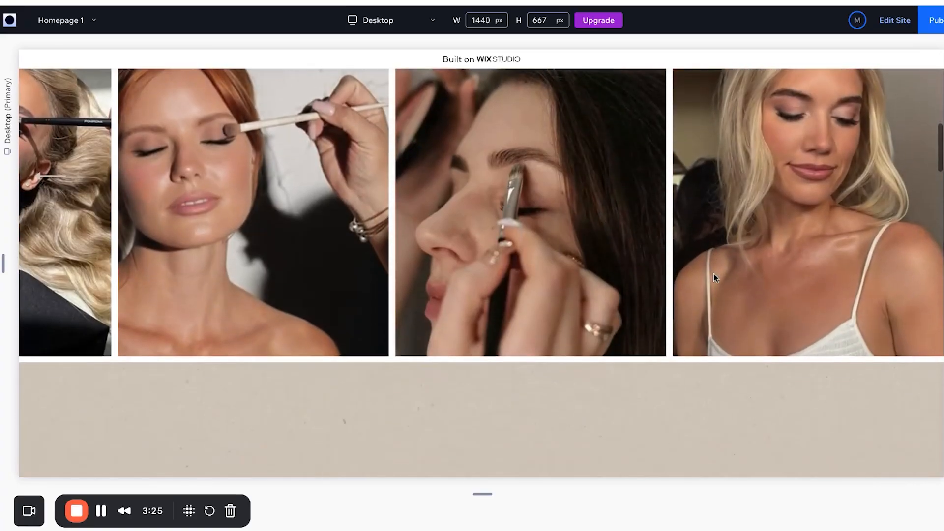
pyautogui.click(540, 255)
pyautogui.click(934, 86)
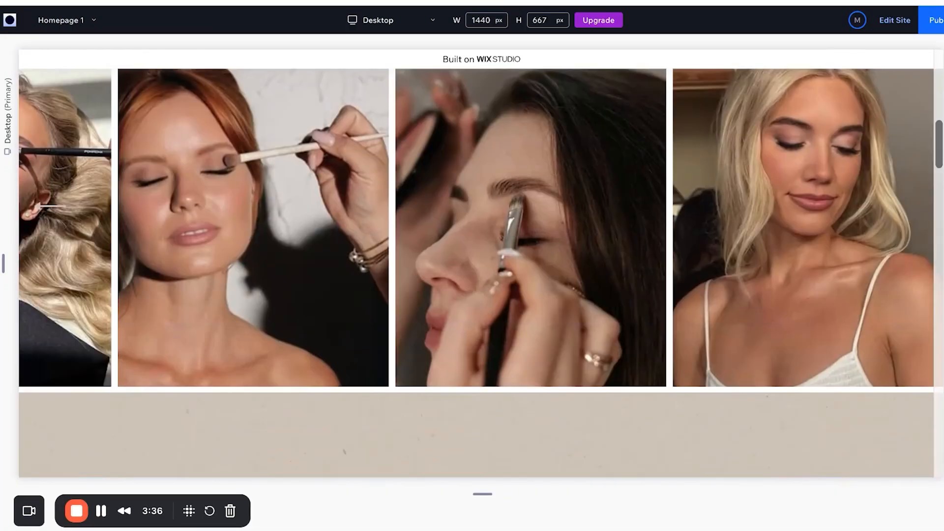
pyautogui.scroll(8, 175, 379)
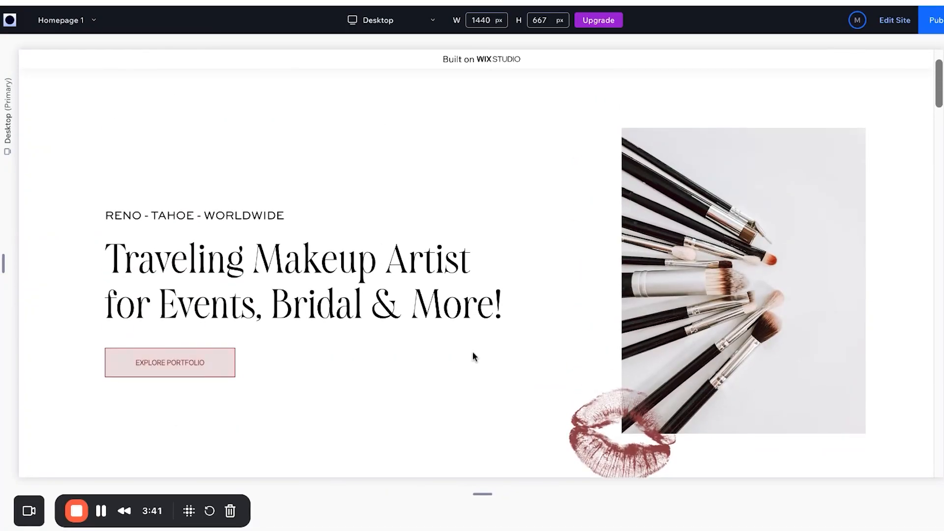
pyautogui.scroll(-15, 473, 352)
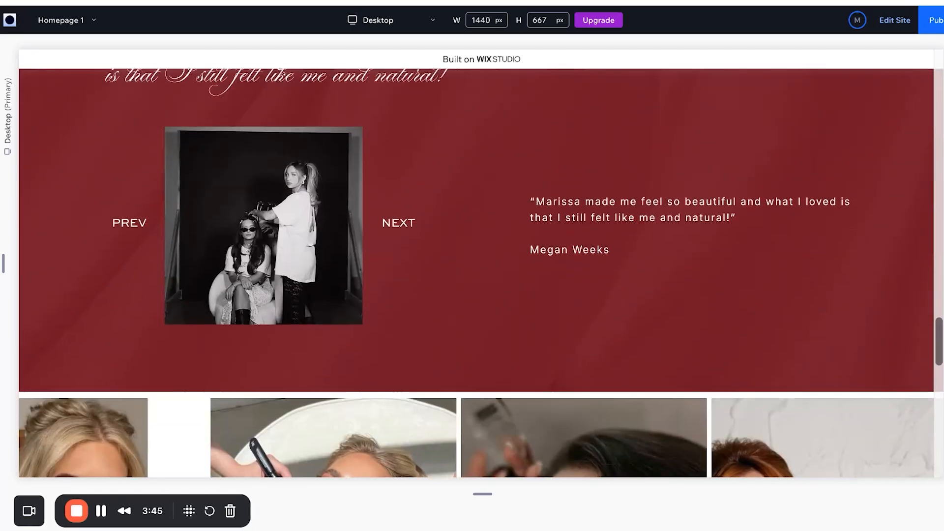
pyautogui.scroll(8, 487, 295)
pyautogui.scroll(-9, 487, 295)
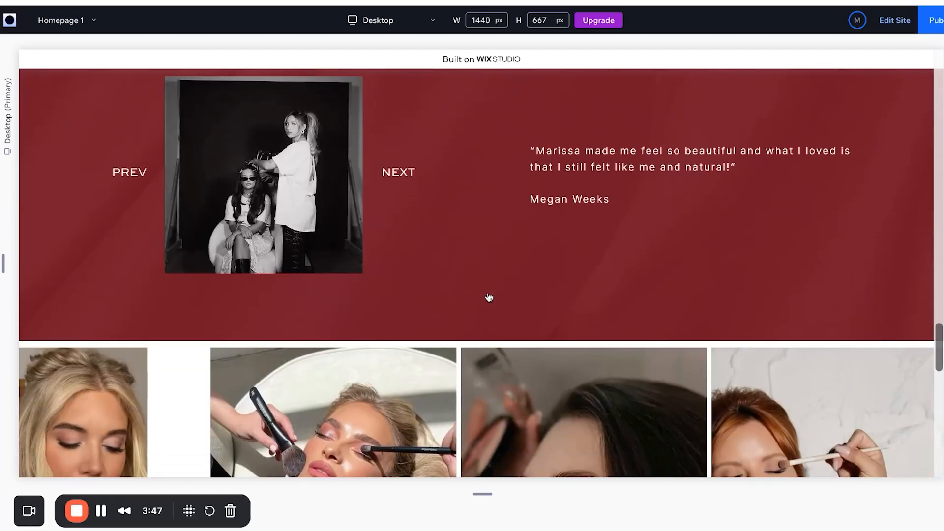
pyautogui.scroll(-10, 489, 298)
pyautogui.scroll(4, 489, 297)
pyautogui.scroll(12, 362, 291)
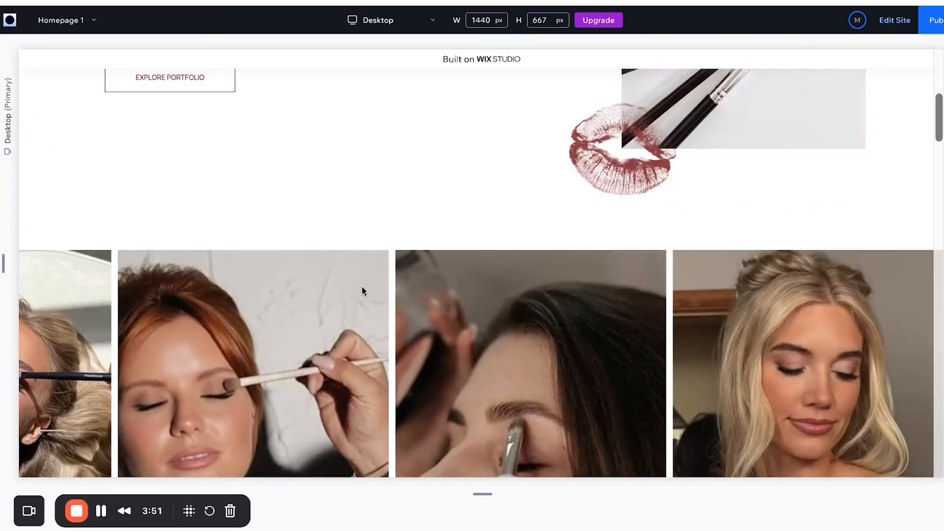
pyautogui.click(892, 21)
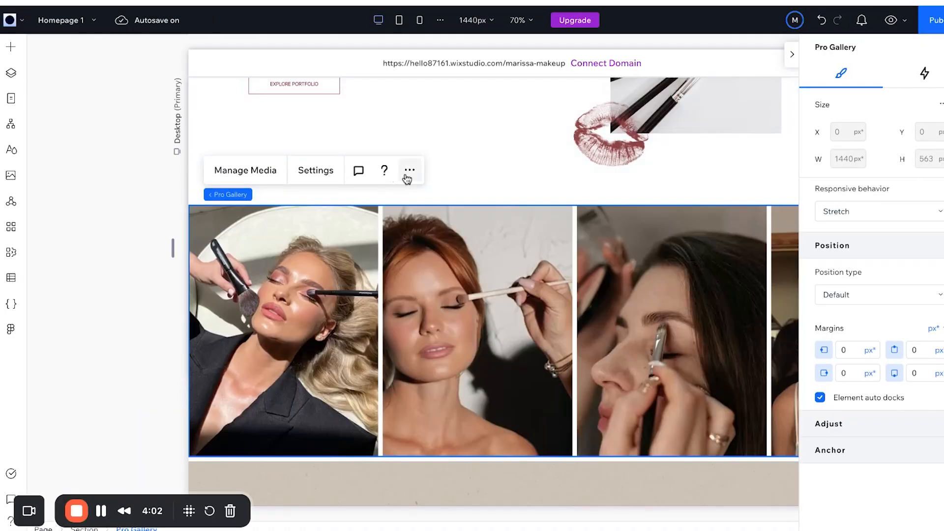
pyautogui.click(409, 171)
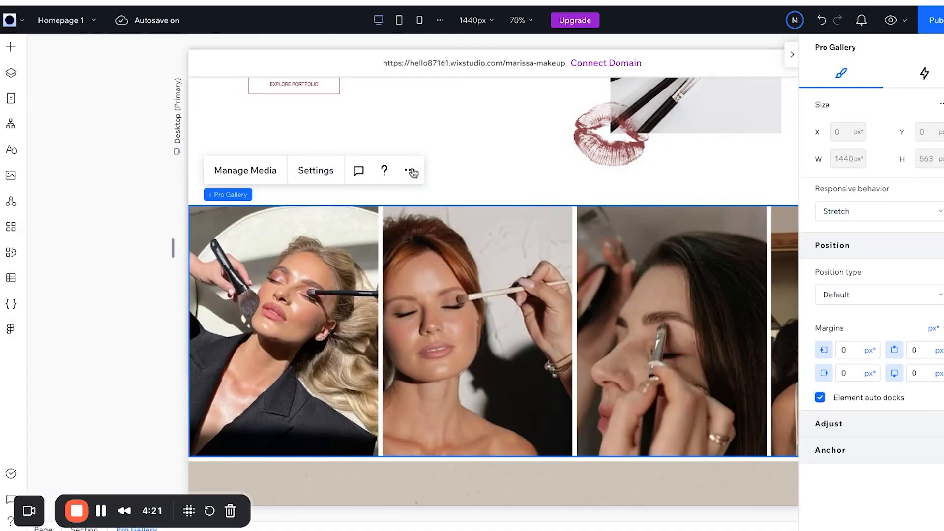
pyautogui.click(409, 170)
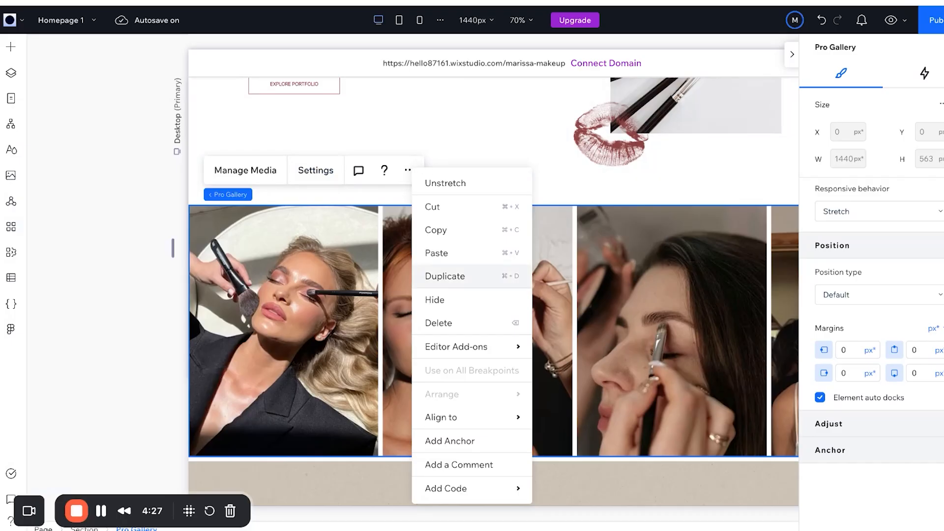
pyautogui.click(445, 276)
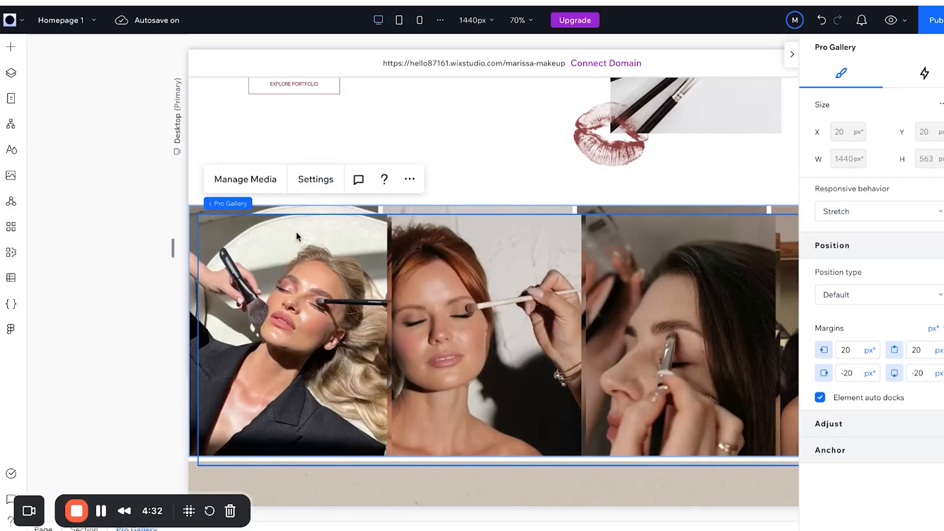
pyautogui.click(274, 237)
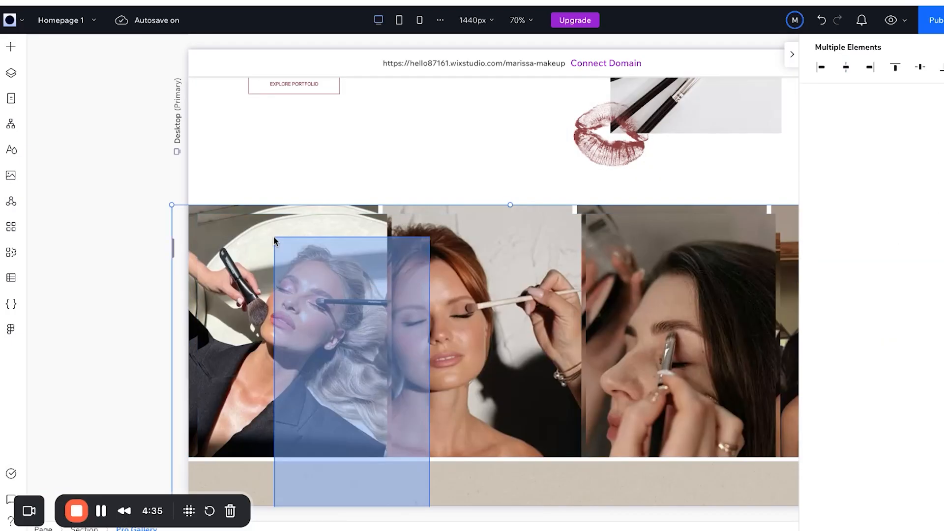
pyautogui.click(274, 237)
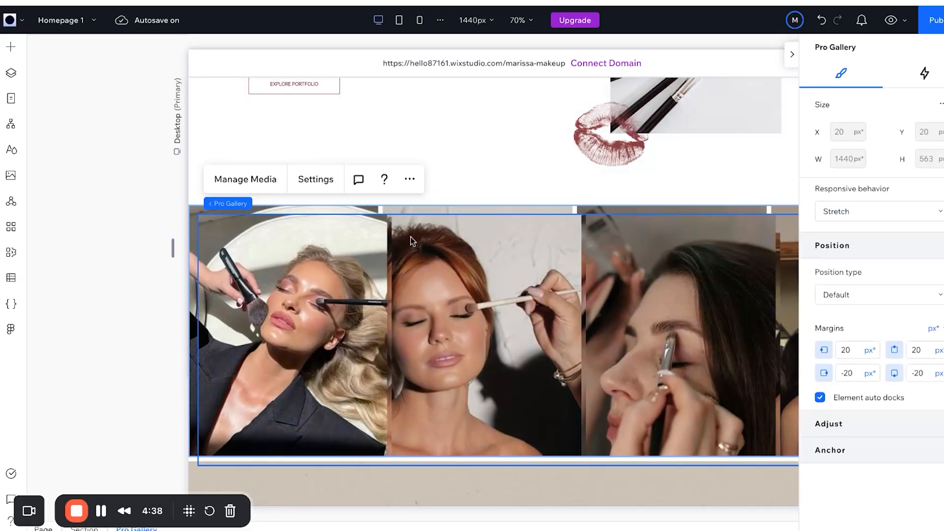
pyautogui.press('Delete')
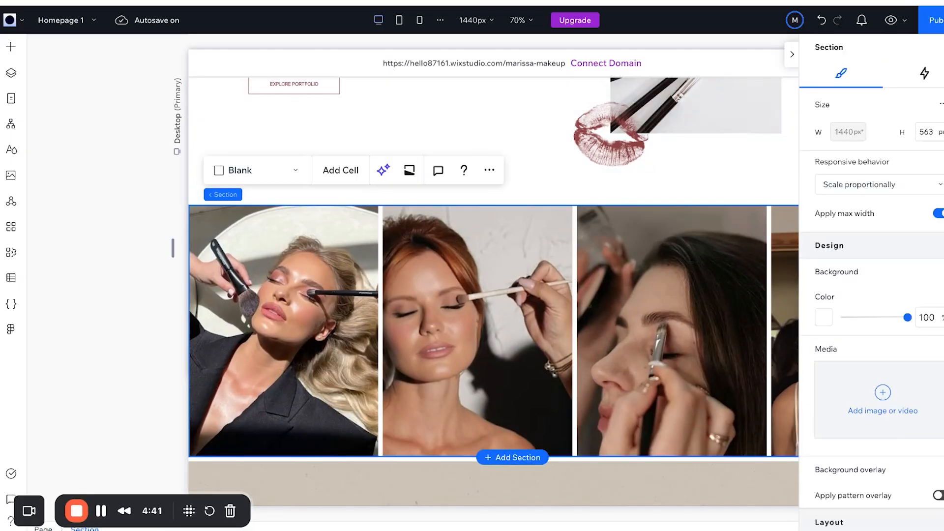
# Delete the rightmost photo and its container from the lower image row.
pyautogui.scroll(-12, 411, 236)
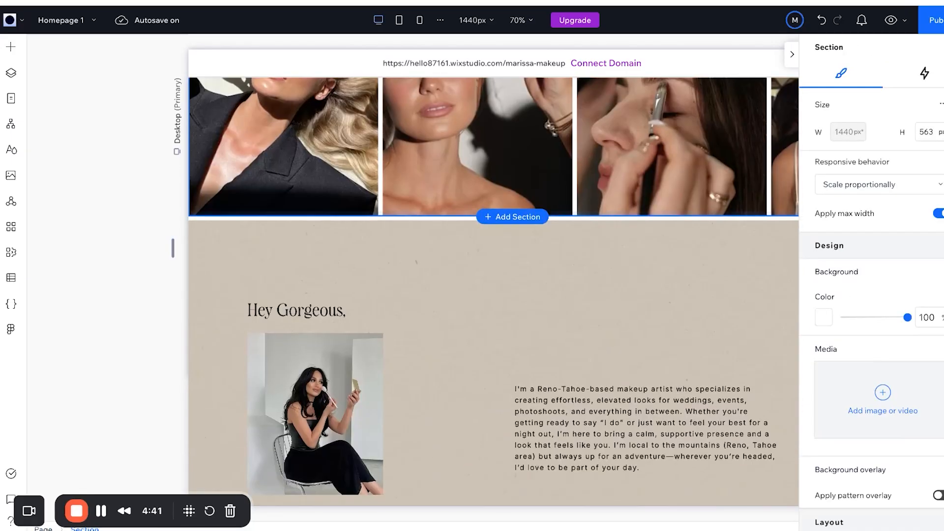
pyautogui.scroll(-6, 398, 209)
pyautogui.click(397, 209)
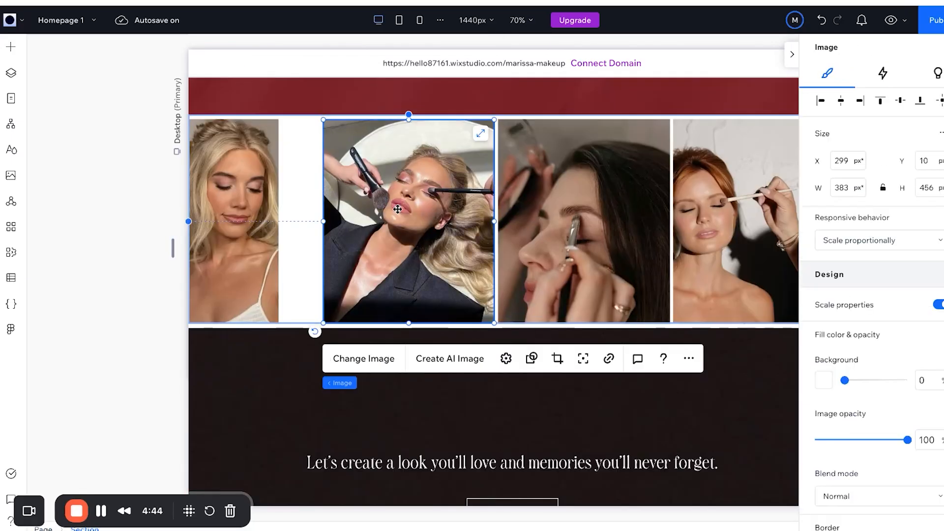
pyautogui.hscroll(4, 398, 209)
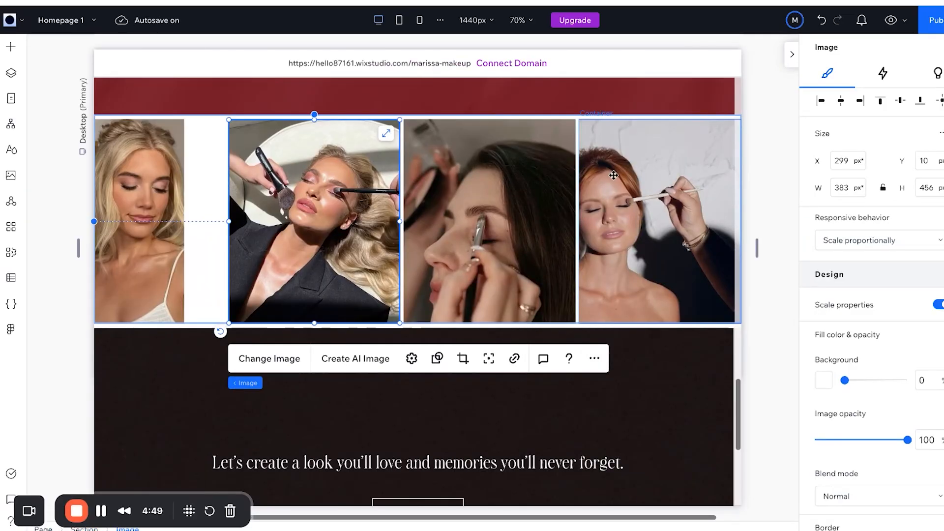
pyautogui.click(610, 164)
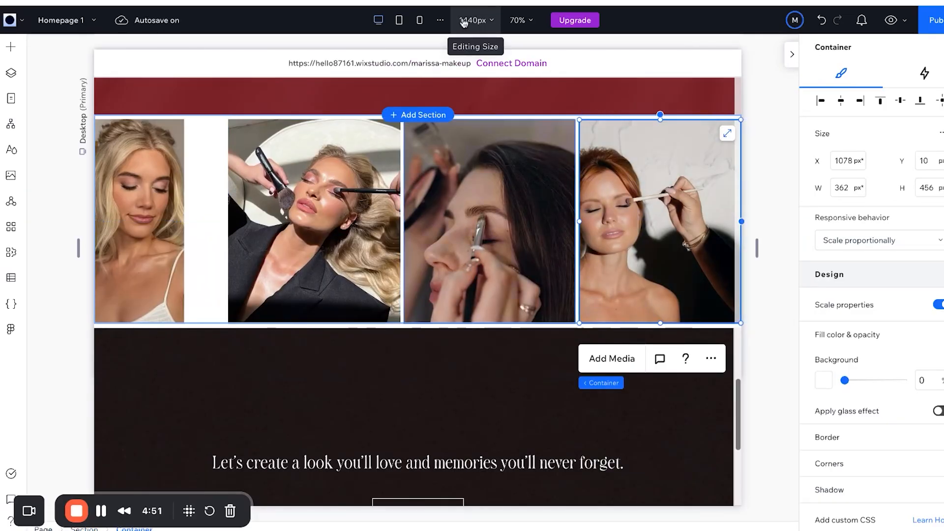
pyautogui.press('Delete')
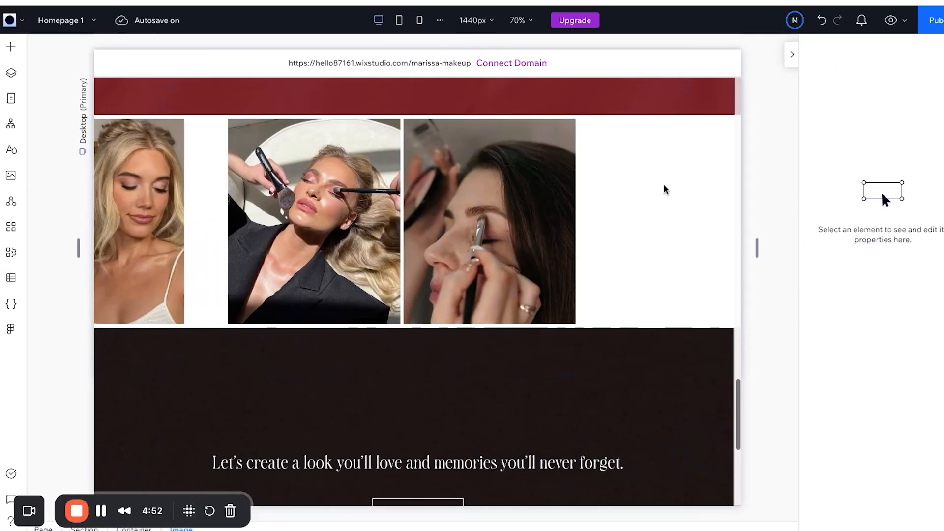
pyautogui.press('Delete')
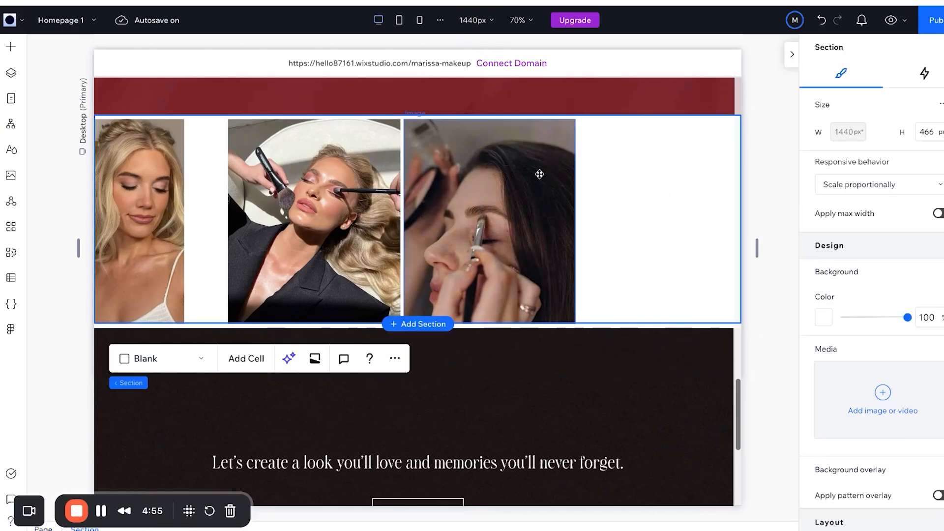
# Delete the remaining photos, then paste the Pro Gallery into the emptied section.
pyautogui.click(539, 174)
pyautogui.press('Delete')
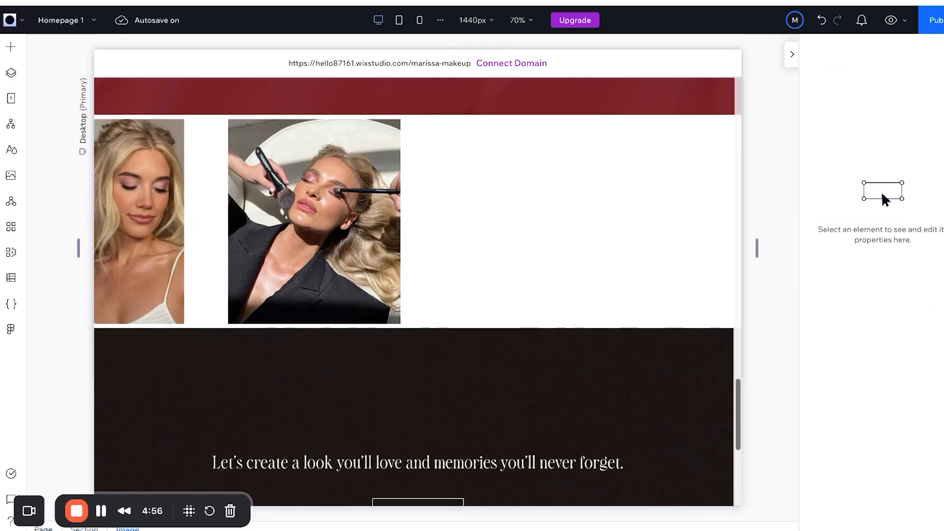
pyautogui.click(385, 199)
pyautogui.press('Delete')
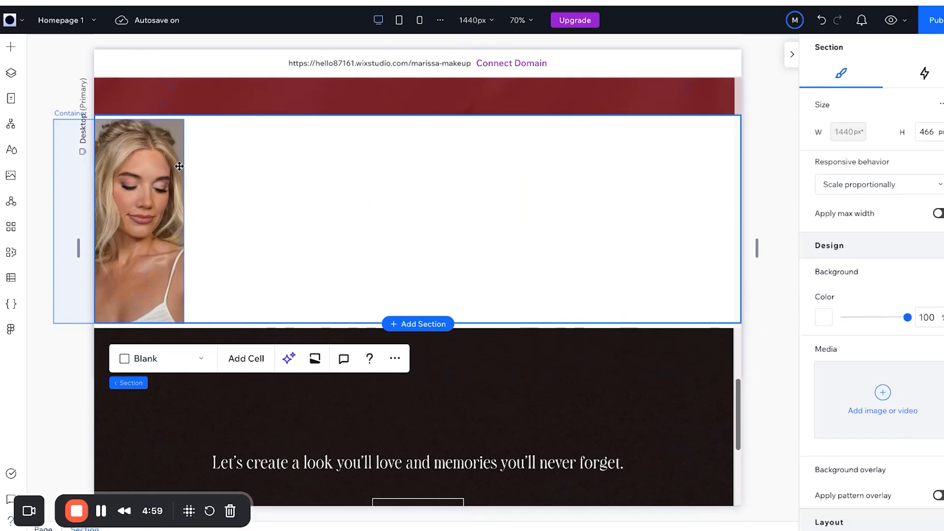
pyautogui.click(179, 166)
pyautogui.press('Delete')
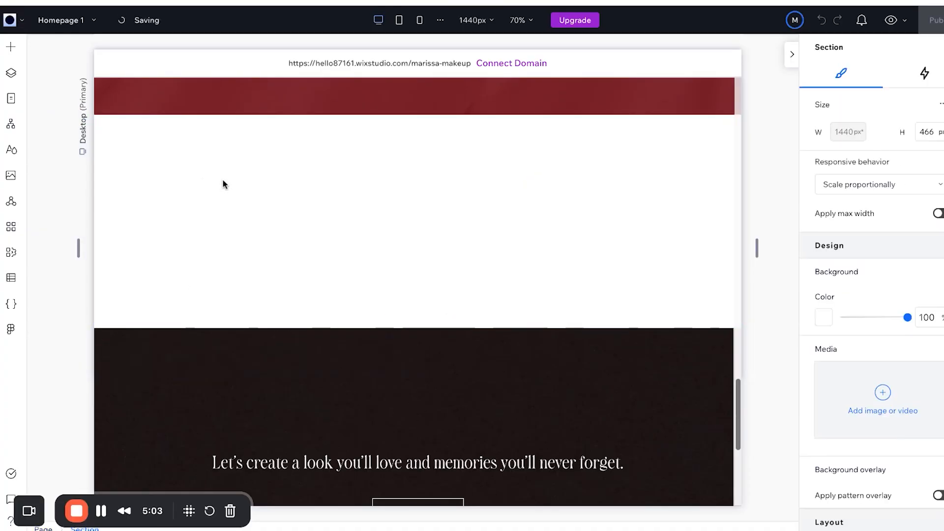
pyautogui.click(330, 252)
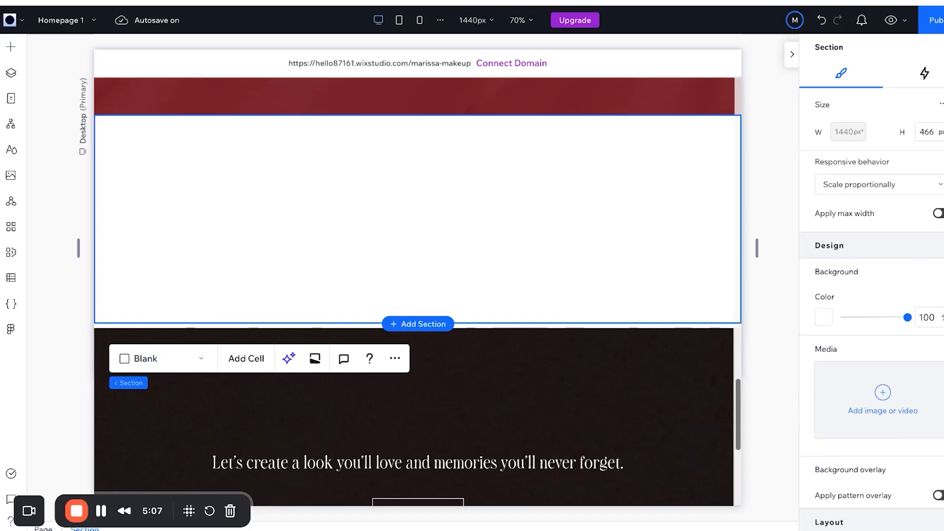
pyautogui.press('super+v')
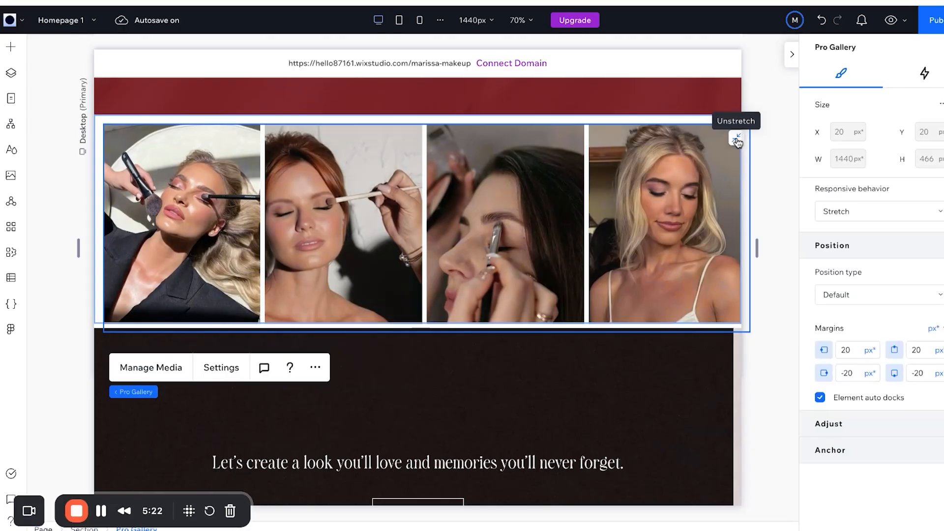
# Unstretch and restretch the Pro Gallery so it fills the section with 0 px margins.
pyautogui.click(738, 142)
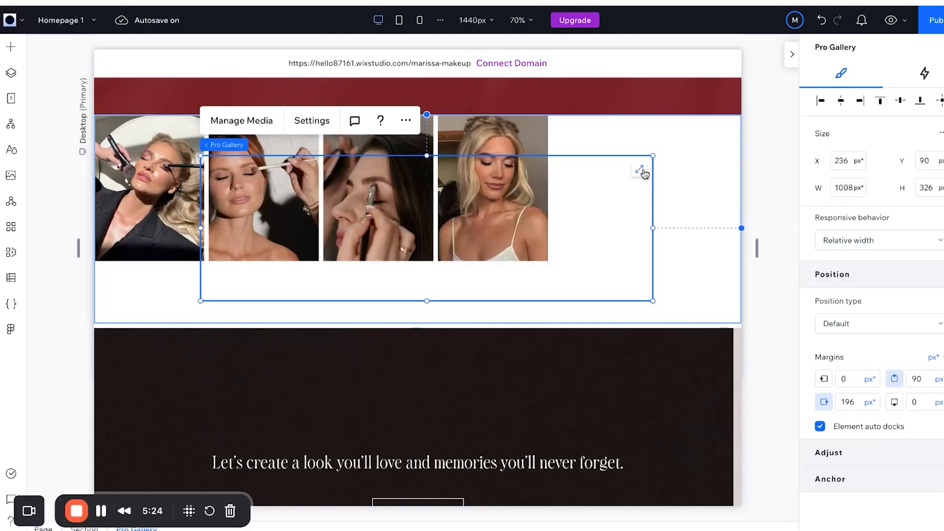
pyautogui.click(643, 172)
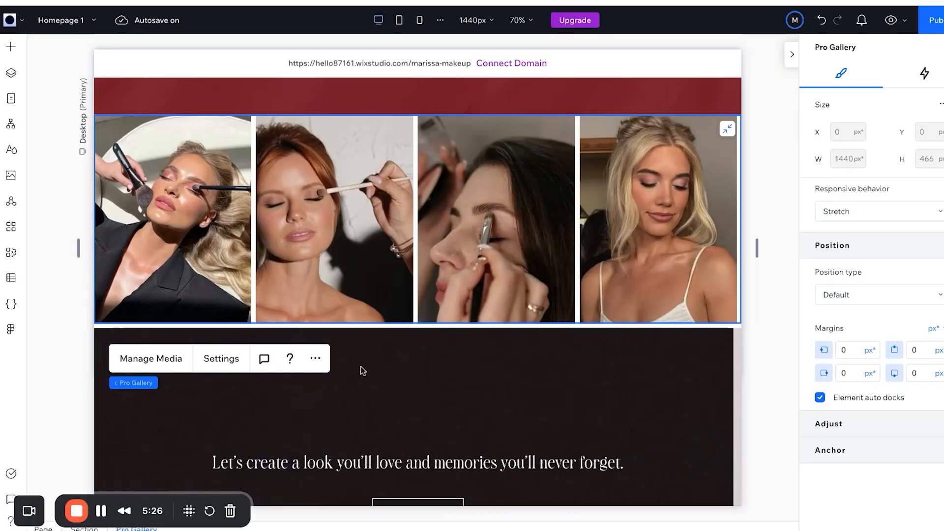
pyautogui.click(349, 329)
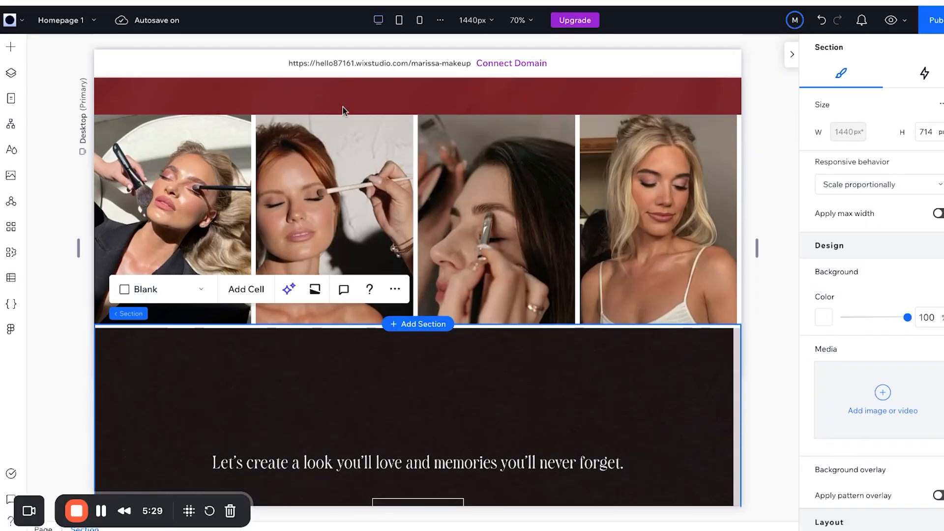
# Set the dark CTA container's X position to 0 and return it to its unstretched width.
pyautogui.click(176, 333)
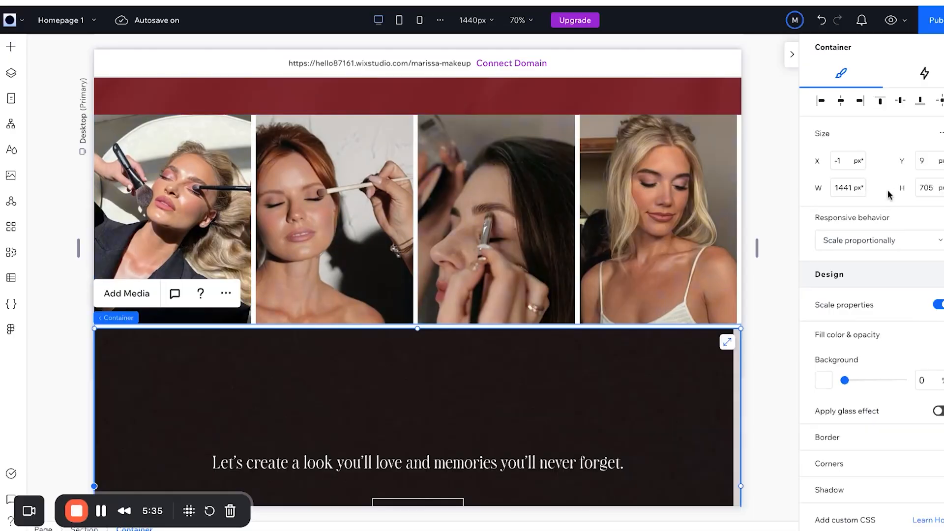
pyautogui.click(839, 164)
pyautogui.write('0')
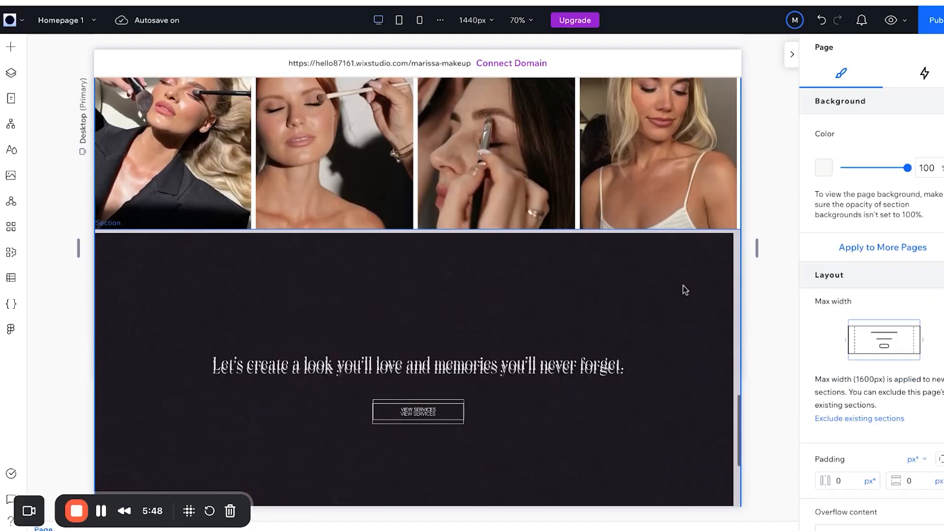
pyautogui.click(673, 276)
pyautogui.click(670, 277)
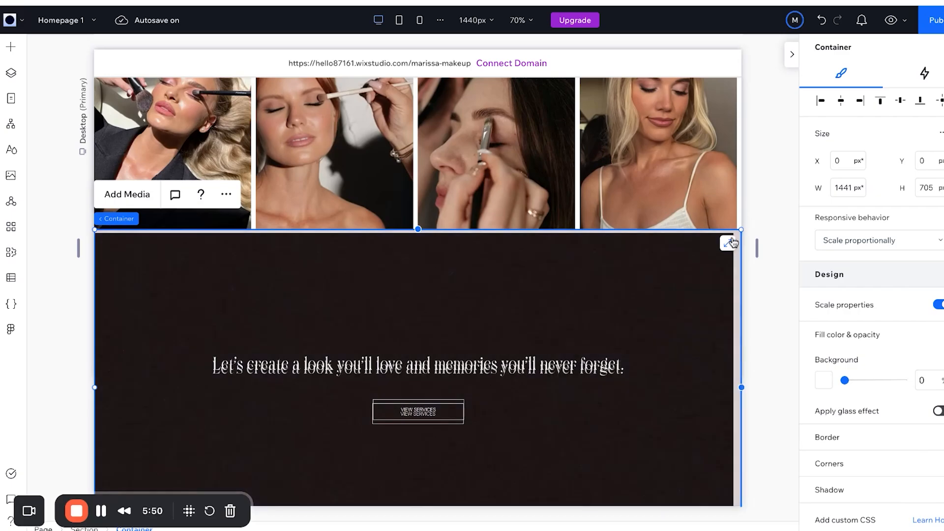
pyautogui.click(729, 244)
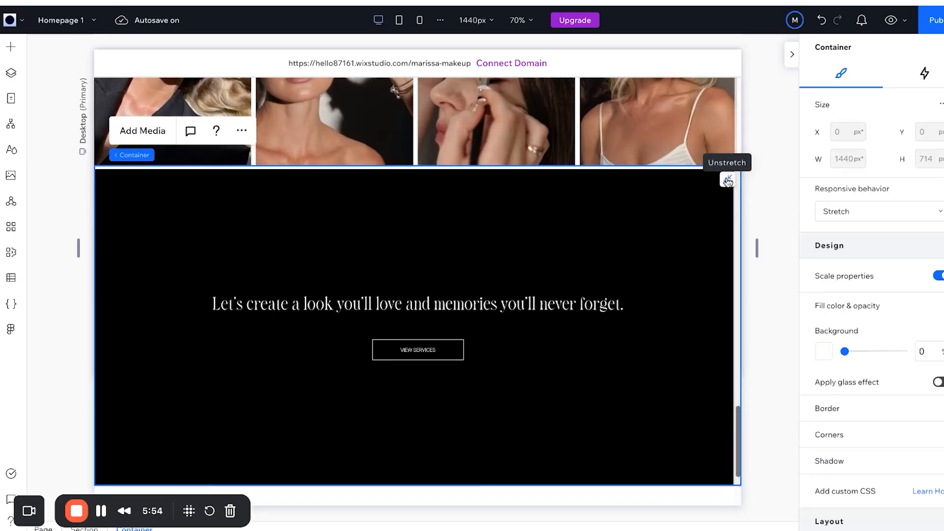
pyautogui.click(729, 181)
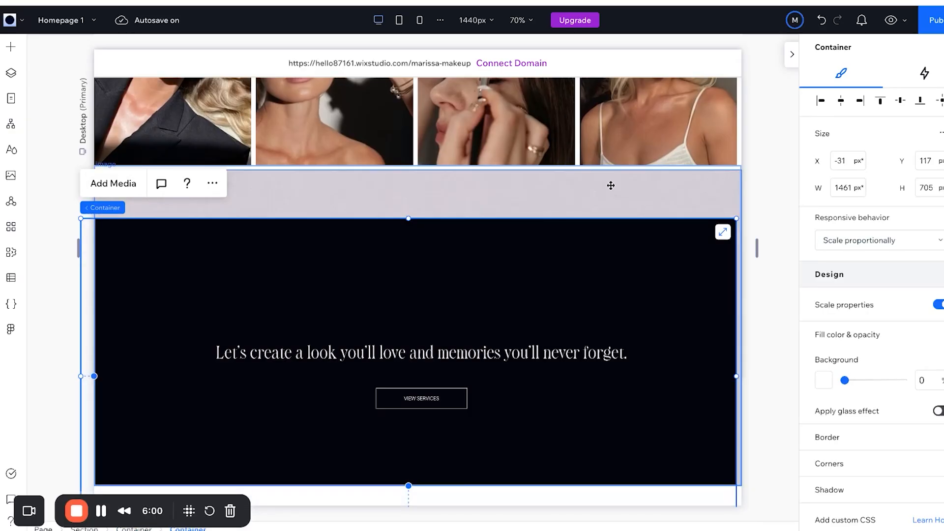
pyautogui.click(592, 261)
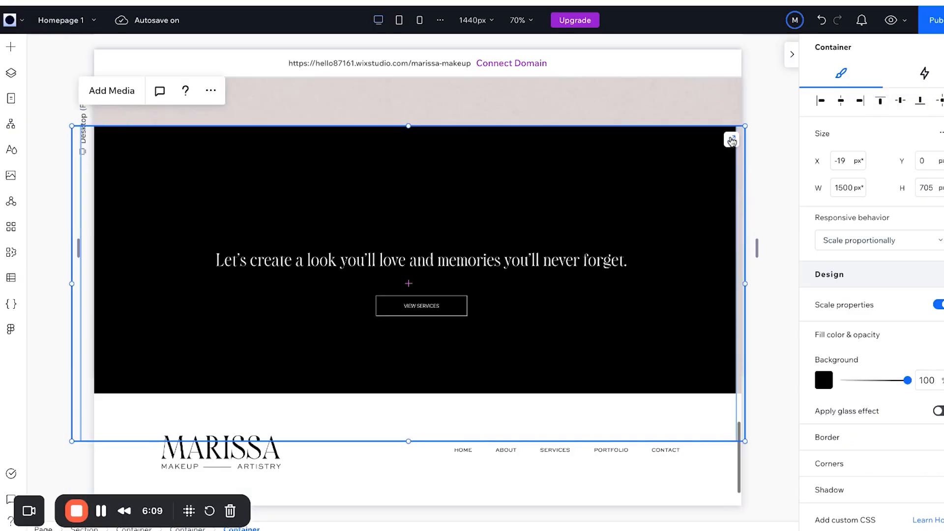
# Resize the black inner container, then remove it keeping its contents and drag the leftover duplicate aside.
pyautogui.click(731, 141)
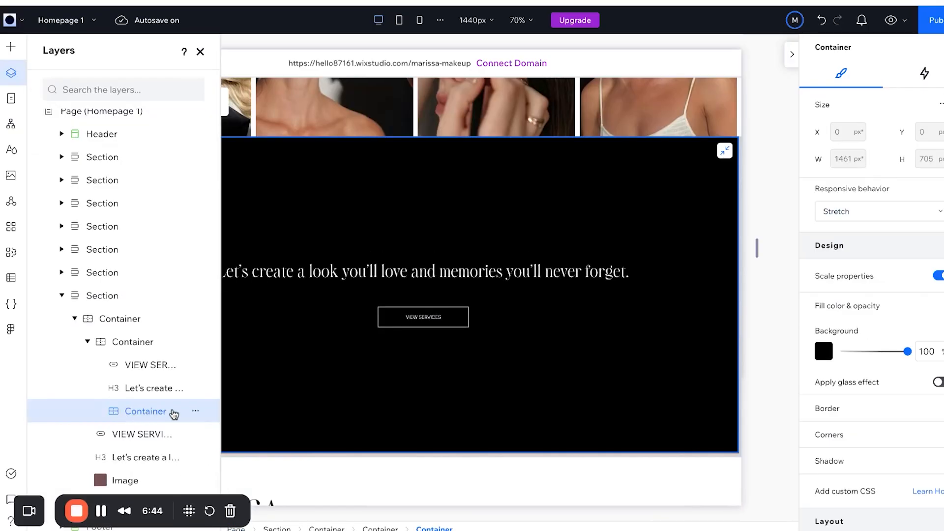
pyautogui.click(191, 414)
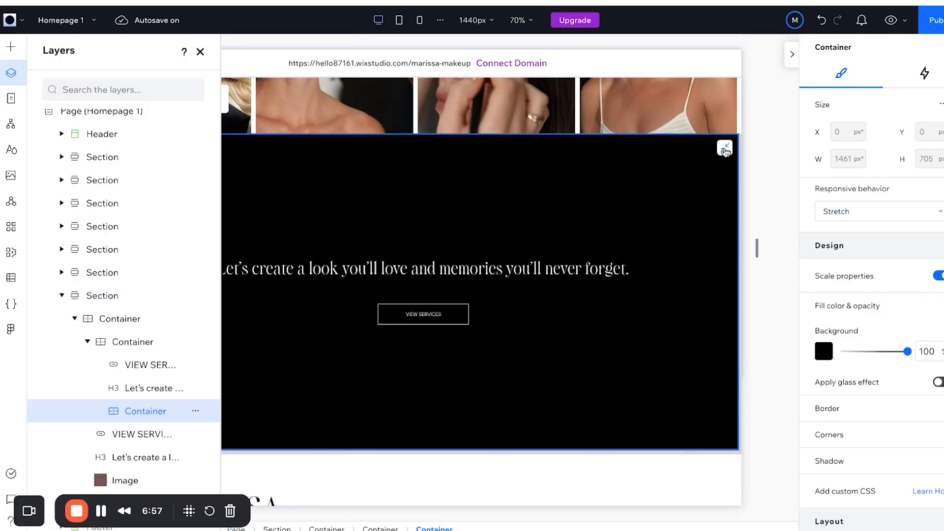
pyautogui.click(725, 151)
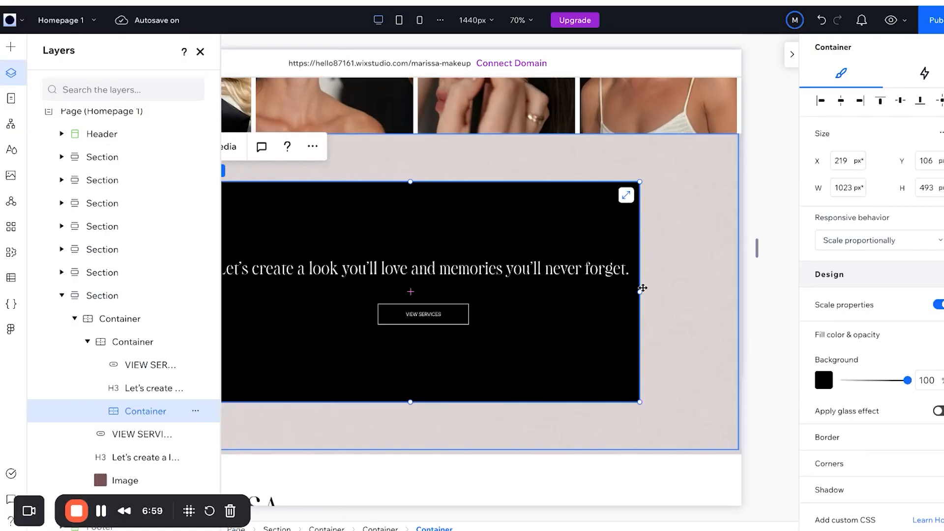
pyautogui.moveTo(639, 292); pyautogui.dragTo(640, 291)
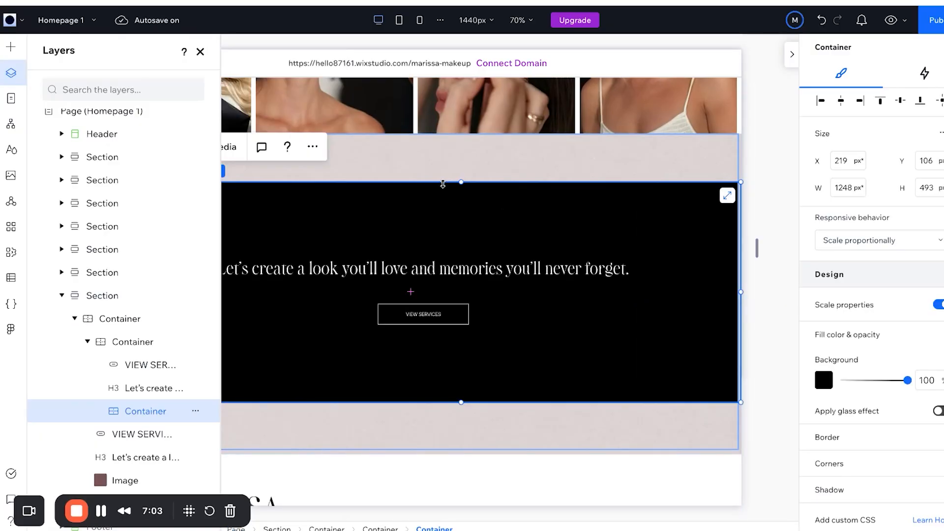
pyautogui.moveTo(460, 181); pyautogui.dragTo(461, 183)
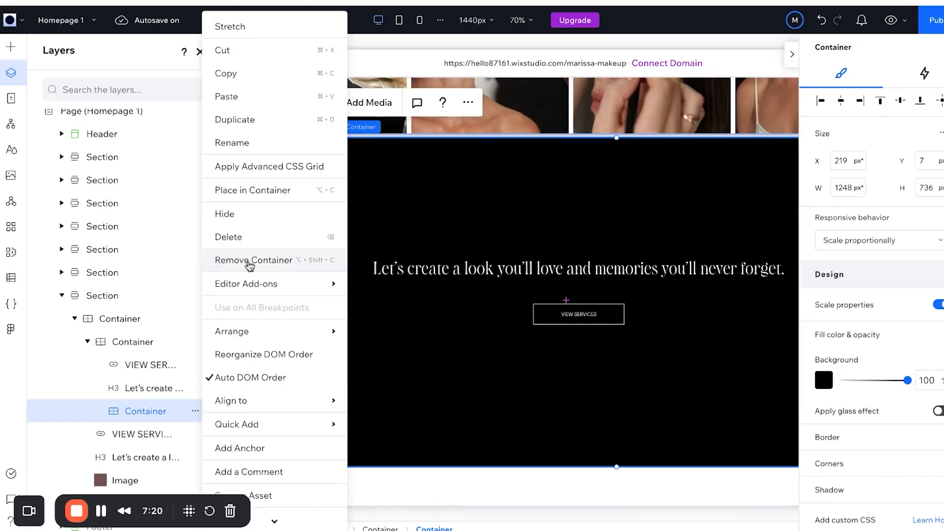
pyautogui.click(249, 261)
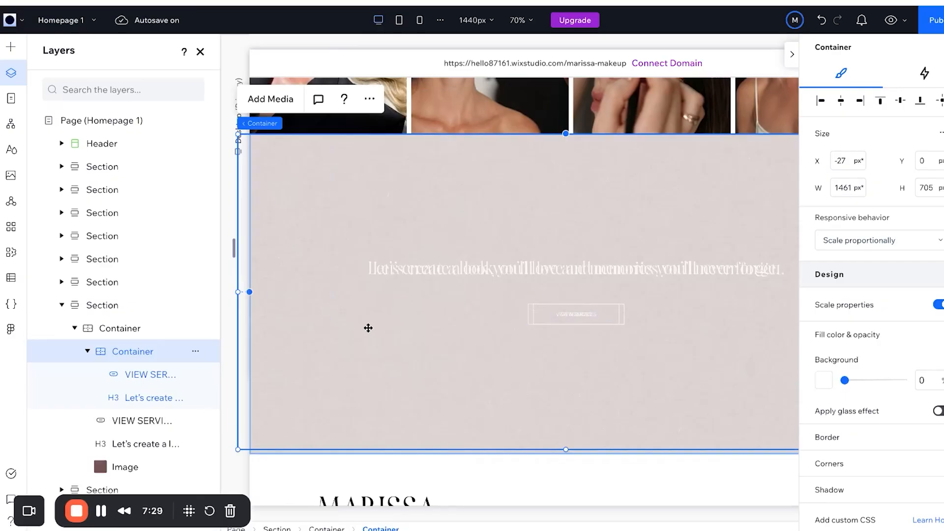
pyautogui.moveTo(273, 391); pyautogui.dragTo(359, 331)
# Delete the duplicate container and give the CTA band's image a black background colour.
pyautogui.press('Delete')
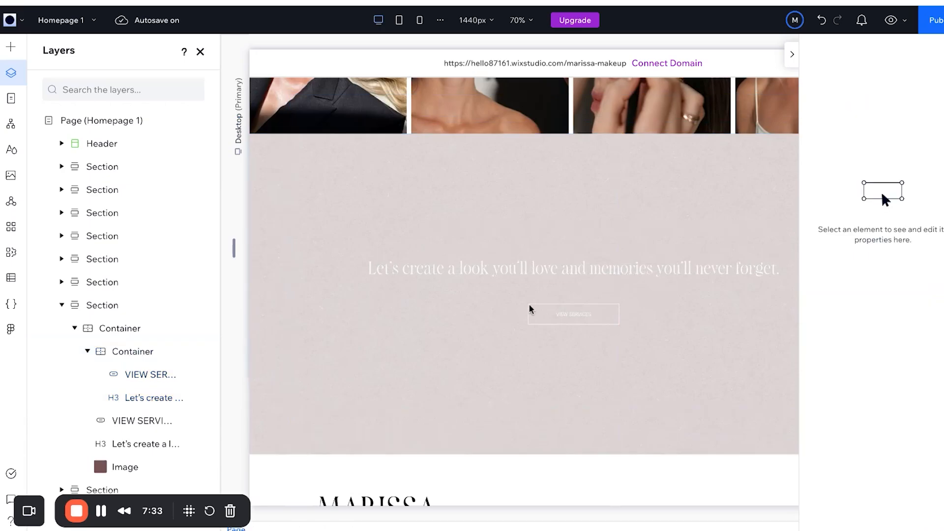
pyautogui.click(532, 263)
pyautogui.click(429, 282)
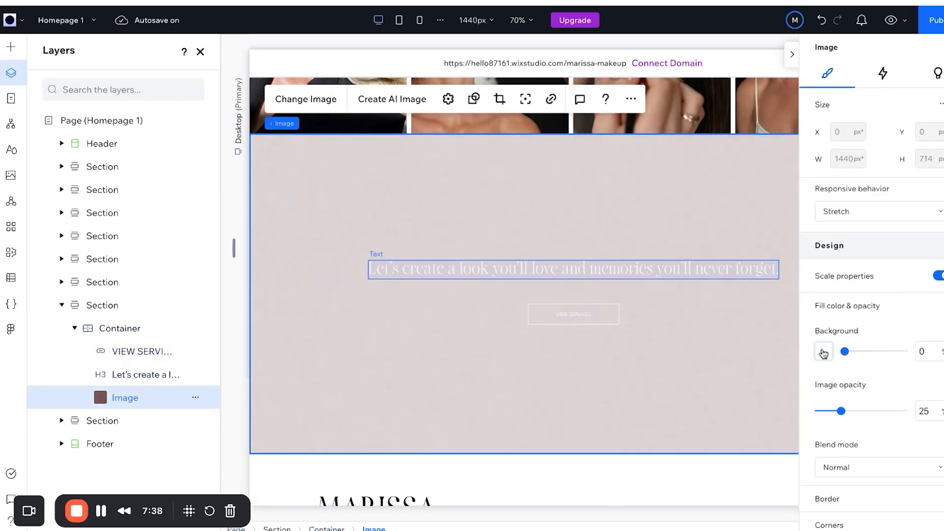
pyautogui.click(825, 353)
pyautogui.click(929, 401)
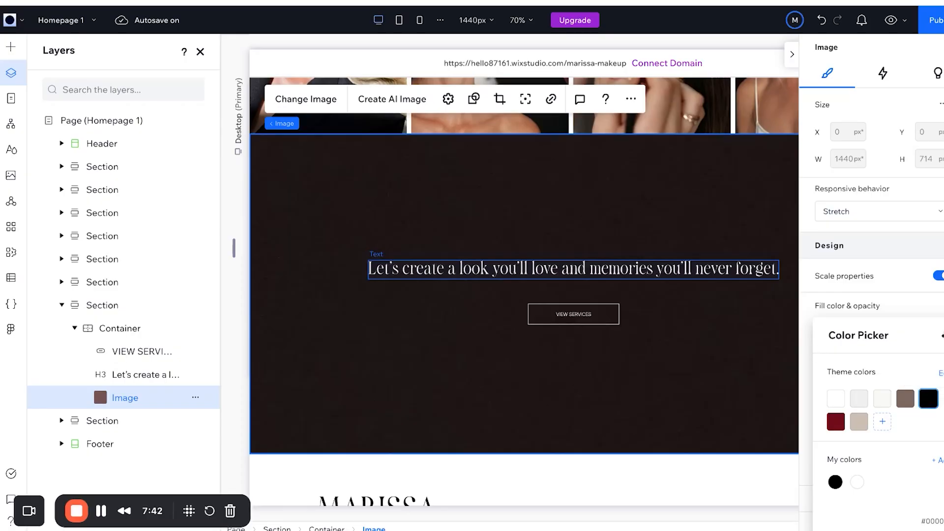
pyautogui.press('Escape')
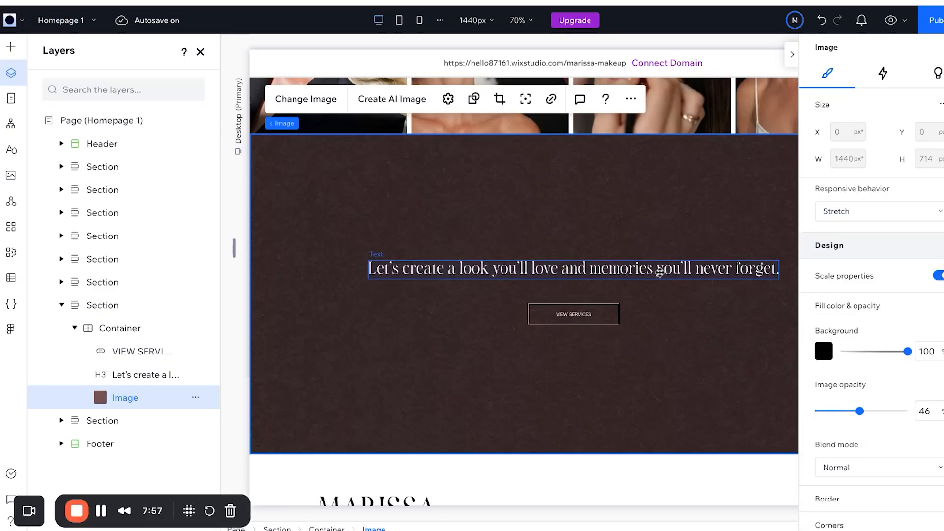
# Centre the CTA heading in the band and stack it with the VIEW SERVICES button.
pyautogui.click(573, 268)
pyautogui.click(842, 102)
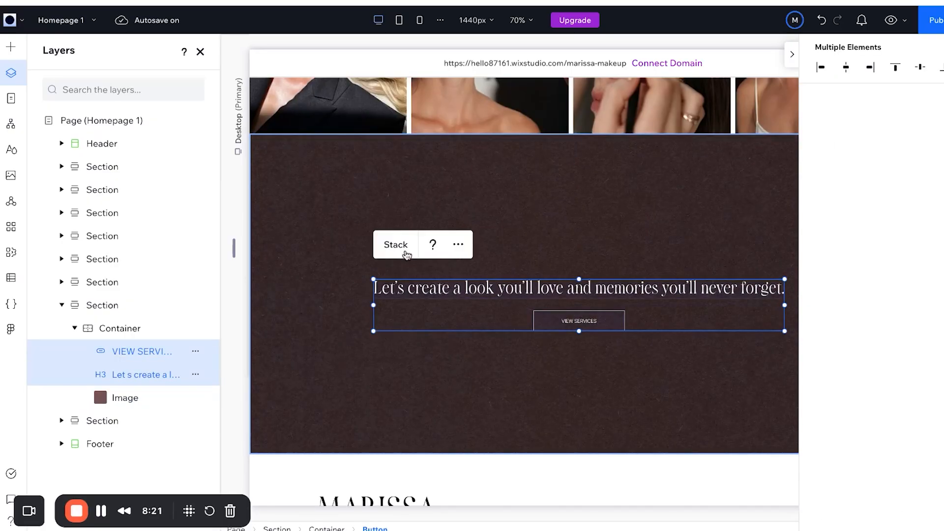
pyautogui.click(406, 254)
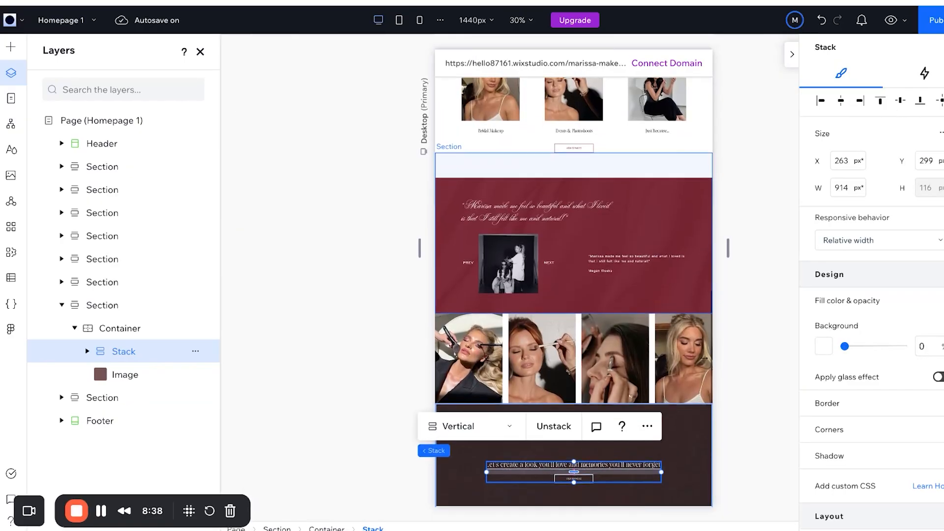
# Select the red testimonial section's container and search Add Elements for 'testim'.
pyautogui.scroll(-1, 618, 220)
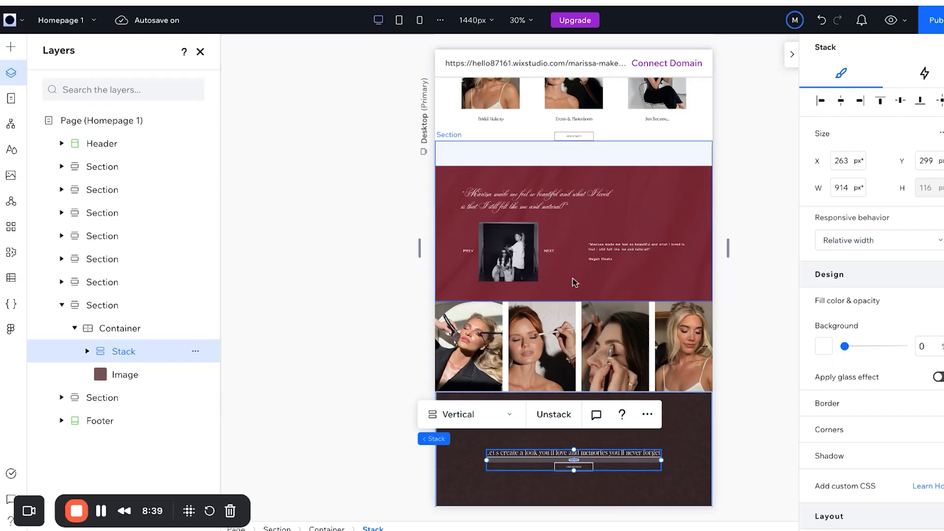
pyautogui.click(573, 281)
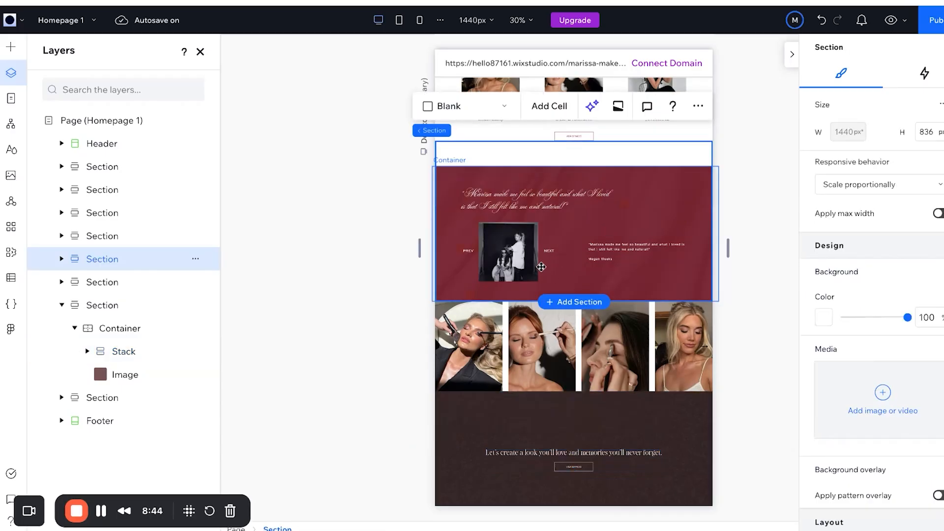
pyautogui.click(548, 254)
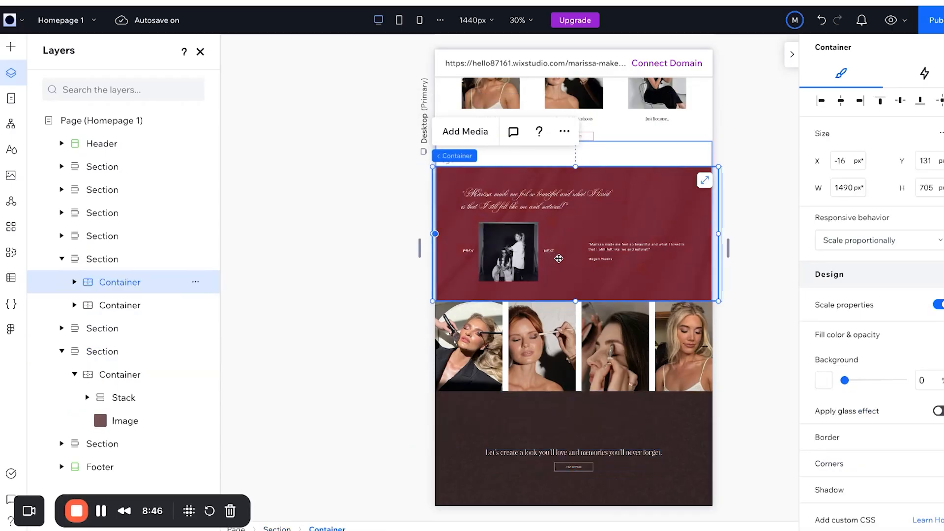
pyautogui.click(11, 46)
pyautogui.click(238, 46)
pyautogui.write('testim')
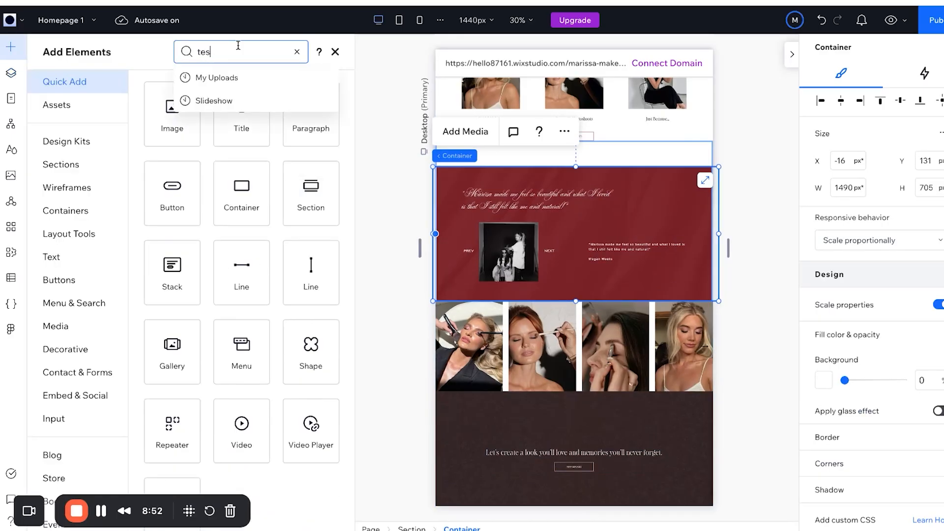
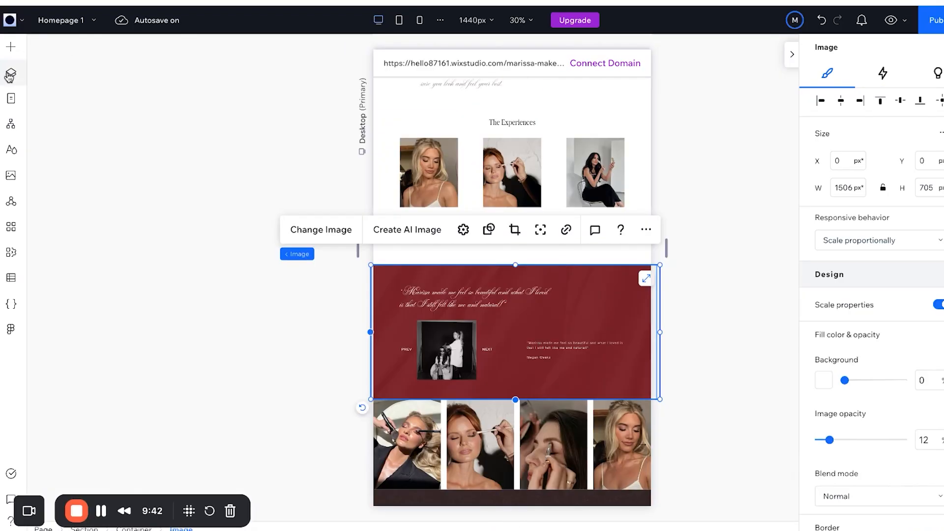
# In Layers, delete the duplicate quote heading and review paragraph from the extra container.
pyautogui.click(11, 73)
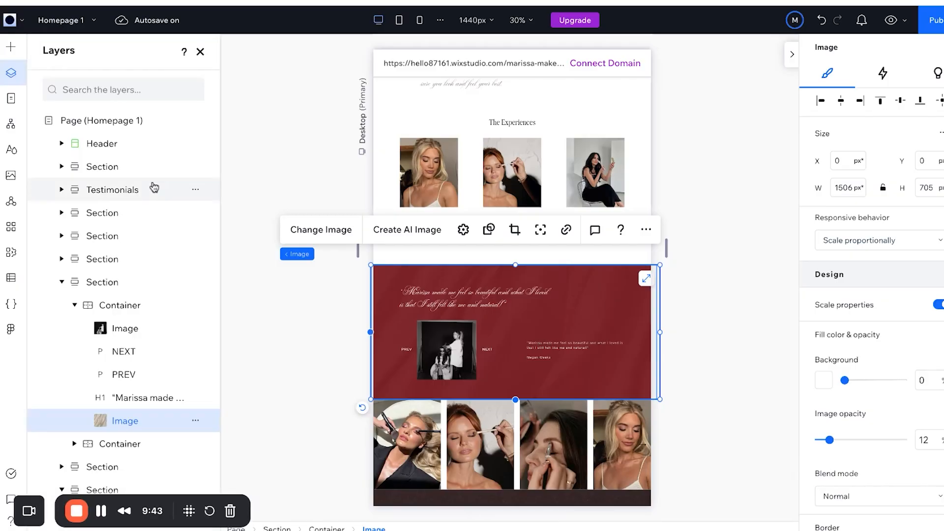
pyautogui.scroll(-1, 123, 332)
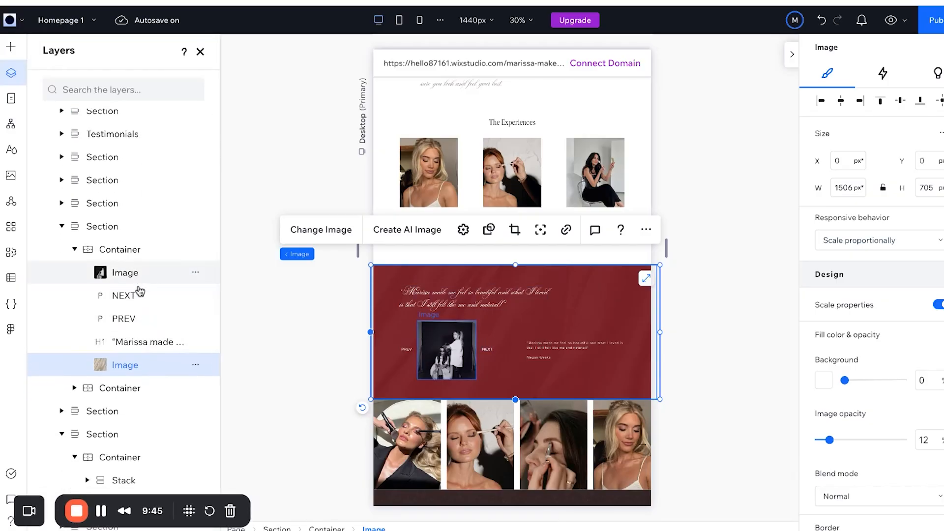
pyautogui.scroll(-1, 672, 282)
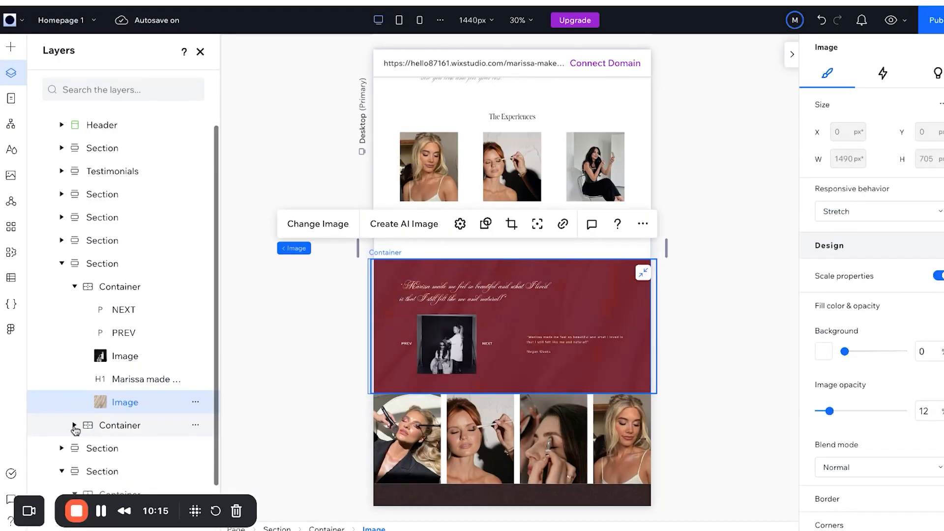
pyautogui.click(73, 424)
pyautogui.scroll(-2, 74, 428)
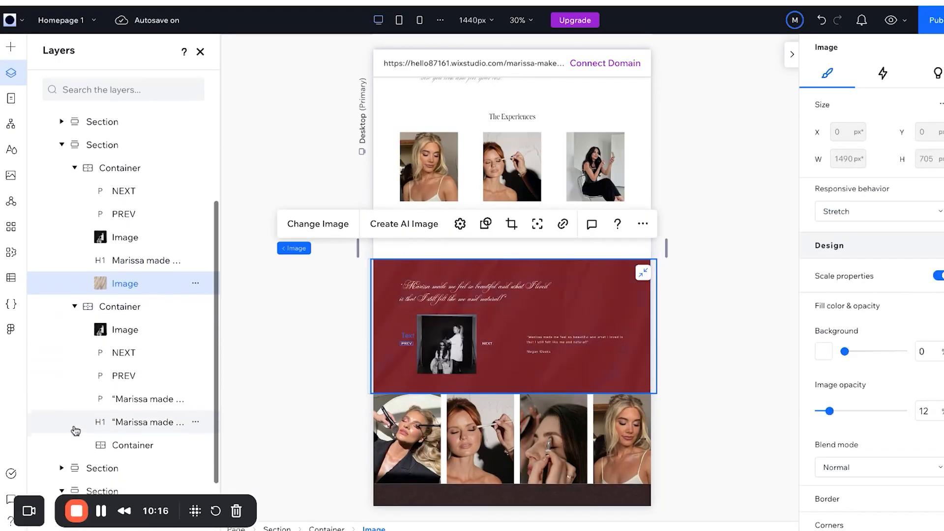
pyautogui.click(123, 420)
pyautogui.press('Delete')
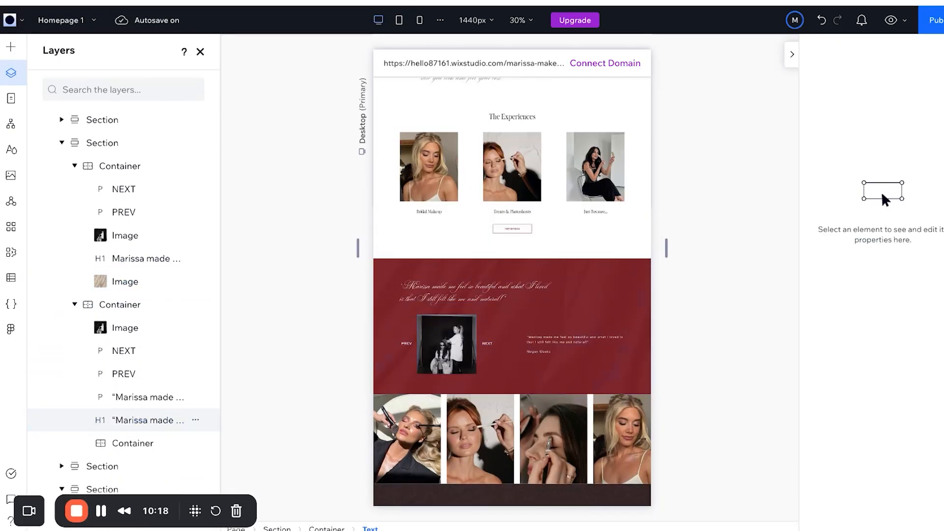
pyautogui.click(133, 406)
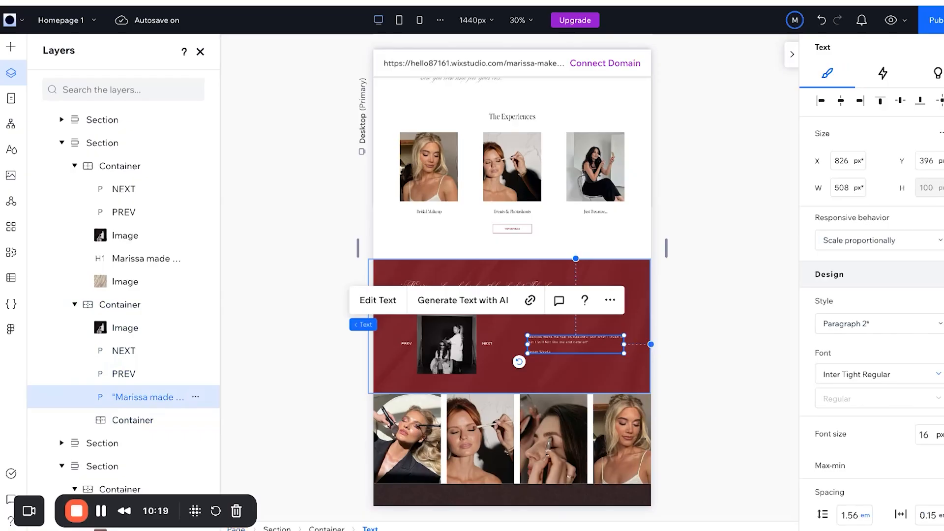
pyautogui.press('Delete')
# Delete the duplicate red container and give the remaining testimonial container a solid dark red background.
pyautogui.click(195, 304)
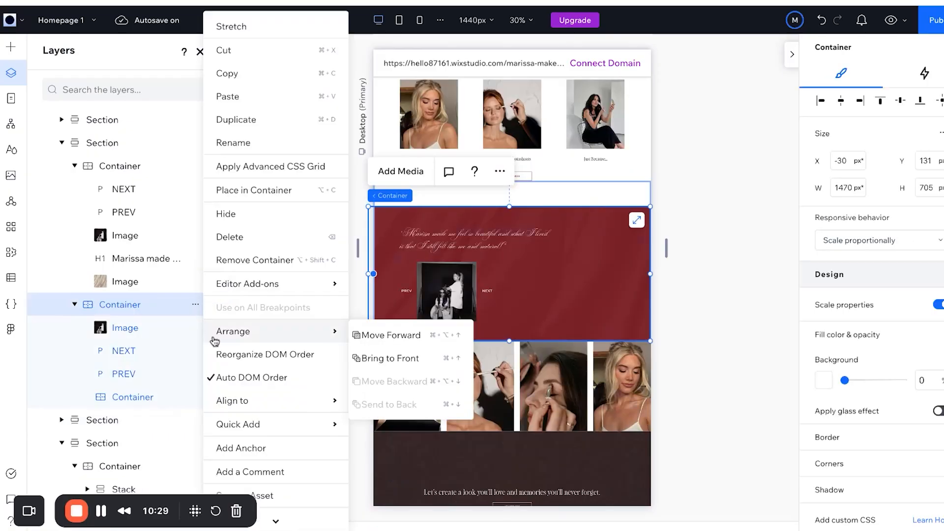
pyautogui.click(256, 237)
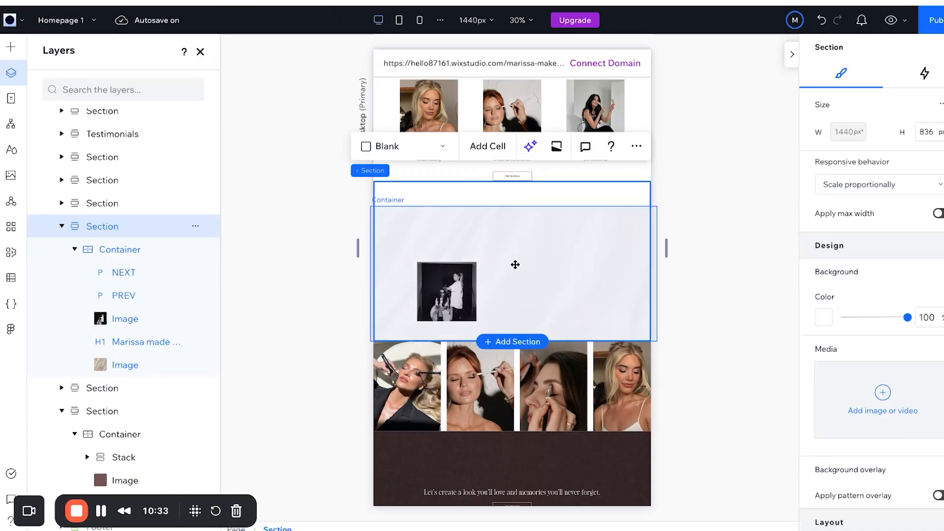
pyautogui.click(515, 265)
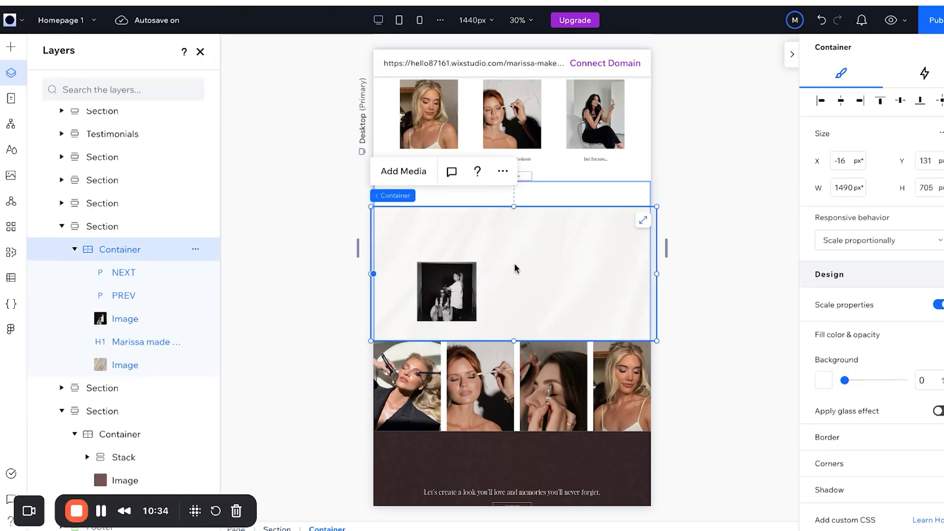
pyautogui.click(824, 380)
pyautogui.click(841, 163)
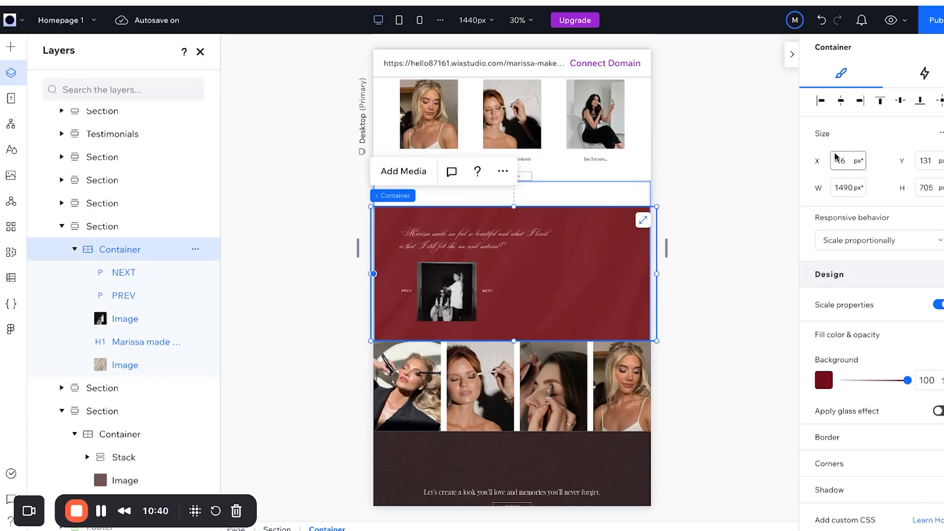
# Position the testimonial container at X 0 and Y 200, with a height of 600 px.
pyautogui.write('0')
pyautogui.press('Return')
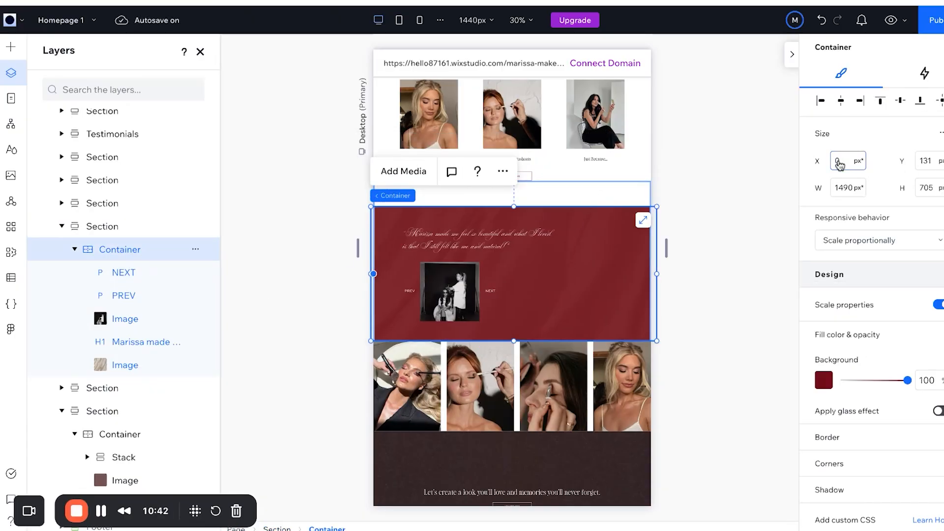
pyautogui.click(922, 163)
pyautogui.write('0')
pyautogui.press('Return')
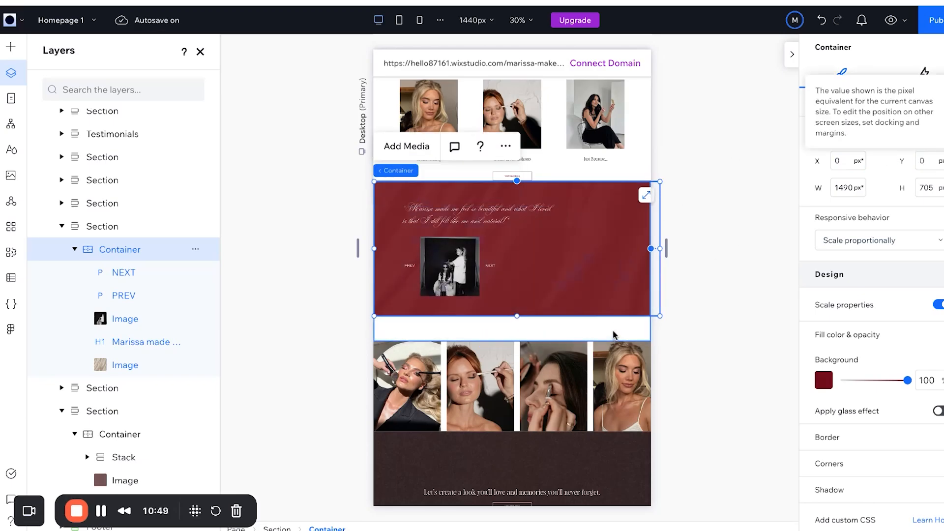
pyautogui.click(924, 188)
pyautogui.write('600')
pyautogui.press('Return')
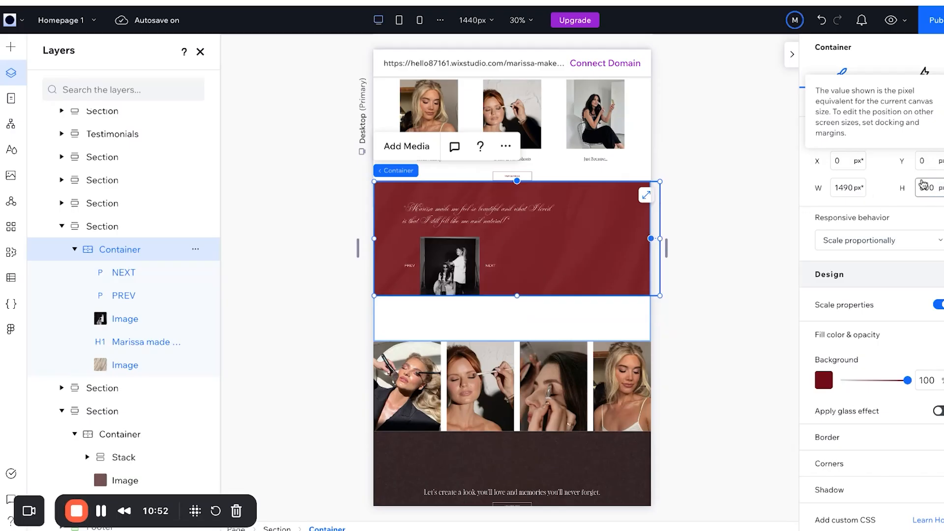
pyautogui.click(922, 163)
pyautogui.click(927, 192)
pyautogui.write('200')
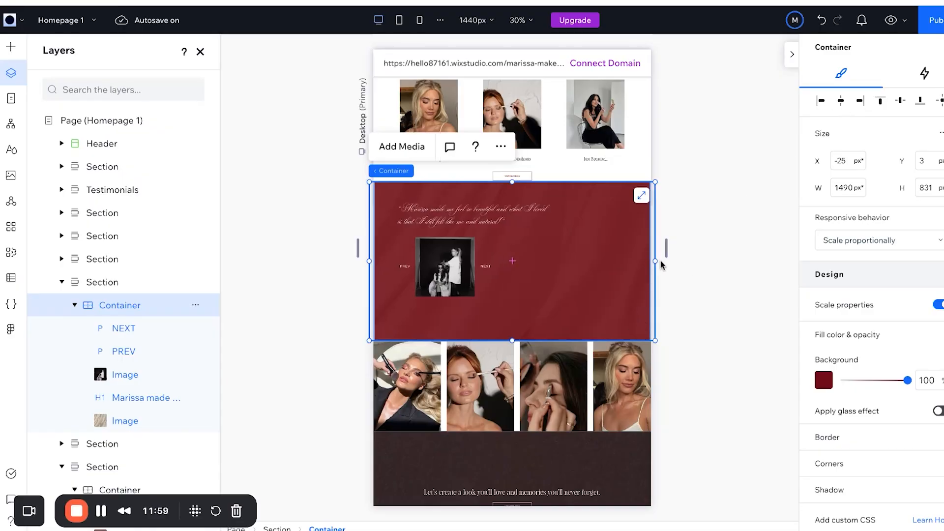
pyautogui.click(523, 261)
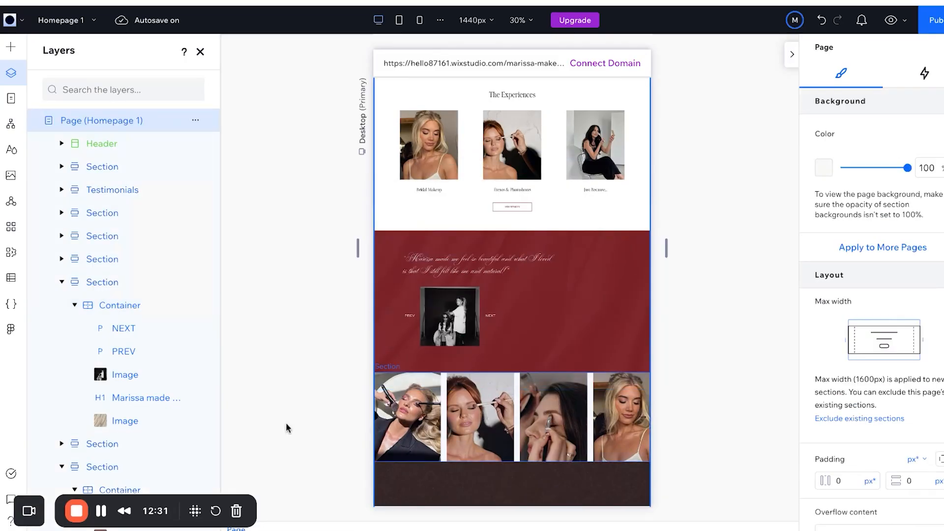
# Add the first yellow Testimonials template and click through its cells and quote group.
pyautogui.click(10, 46)
pyautogui.click(307, 159)
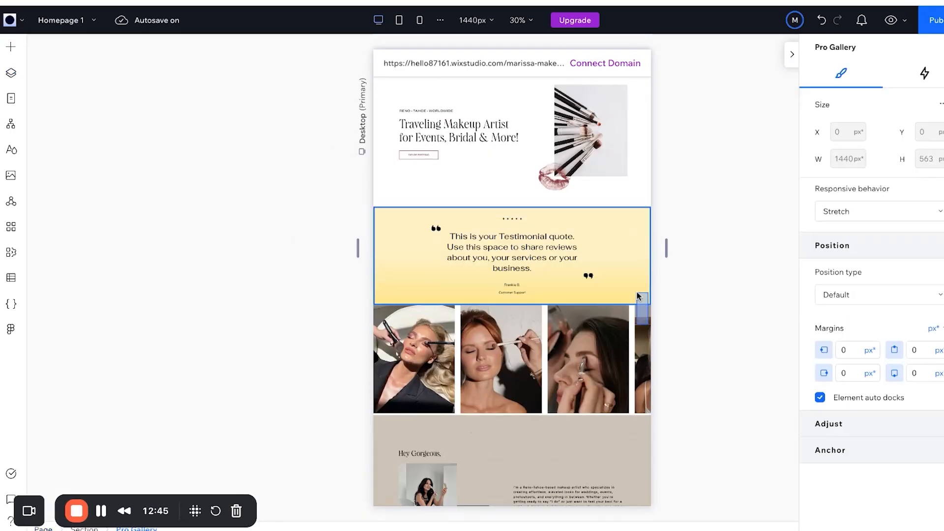
pyautogui.click(636, 290)
pyautogui.click(604, 262)
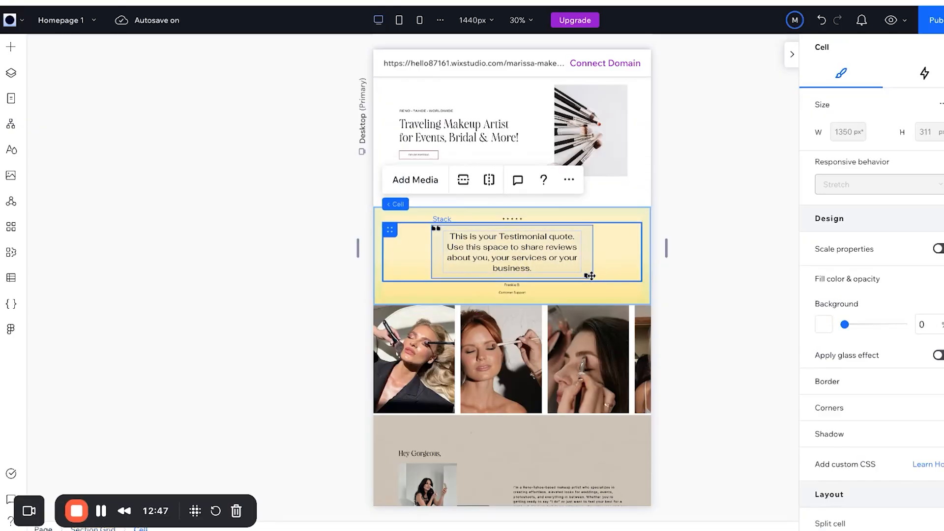
pyautogui.click(589, 276)
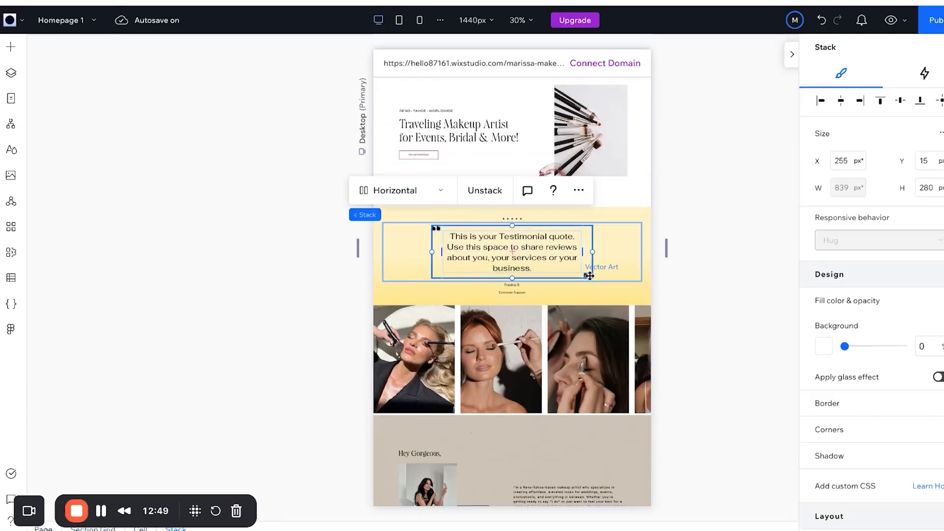
pyautogui.click(514, 217)
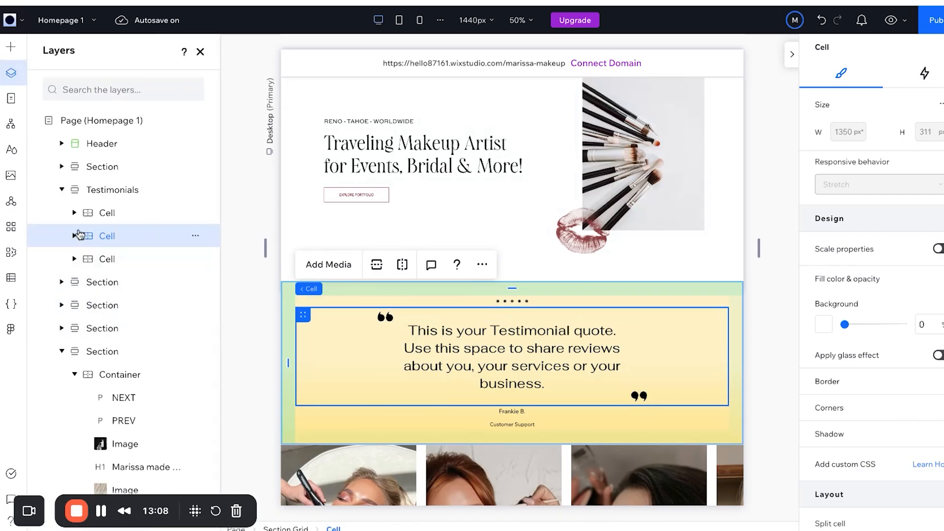
# Delete the whole yellow Testimonials section, leaving the red testimonial section selected.
pyautogui.click(74, 236)
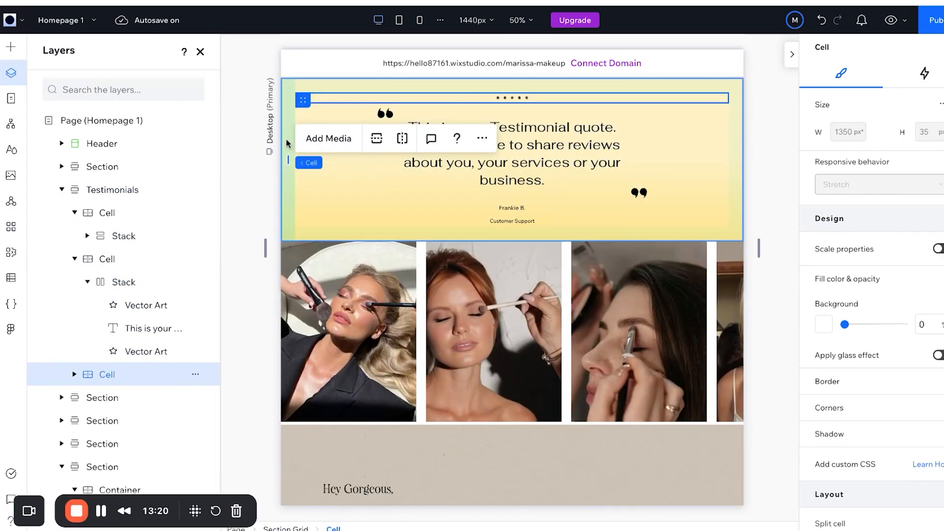
pyautogui.click(310, 157)
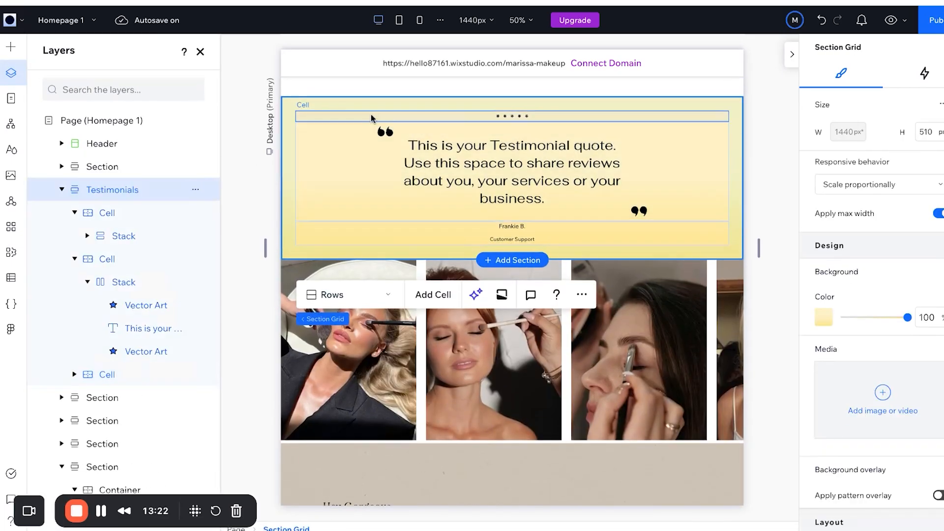
pyautogui.press('Delete')
pyautogui.scroll(4, 665, 289)
pyautogui.scroll(-7, 667, 287)
pyautogui.scroll(-8, 666, 288)
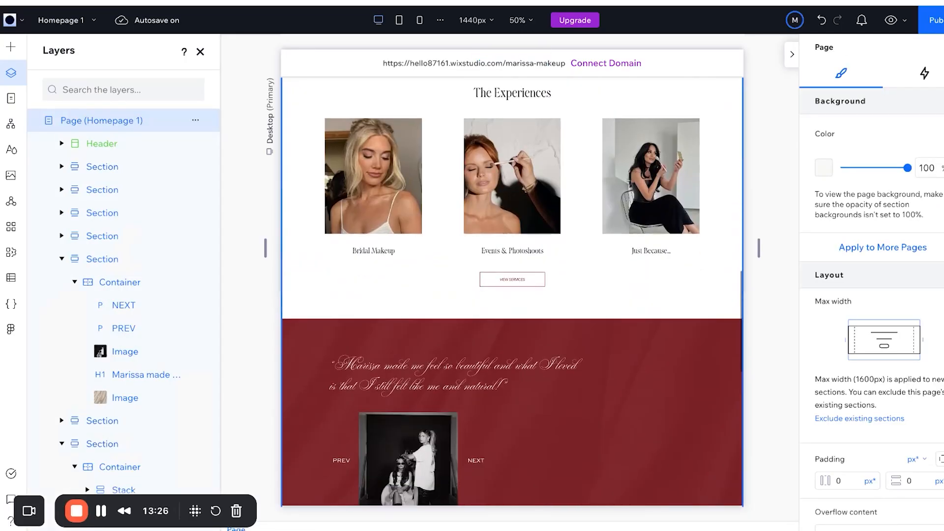
pyautogui.click(590, 415)
pyautogui.scroll(-1, 591, 414)
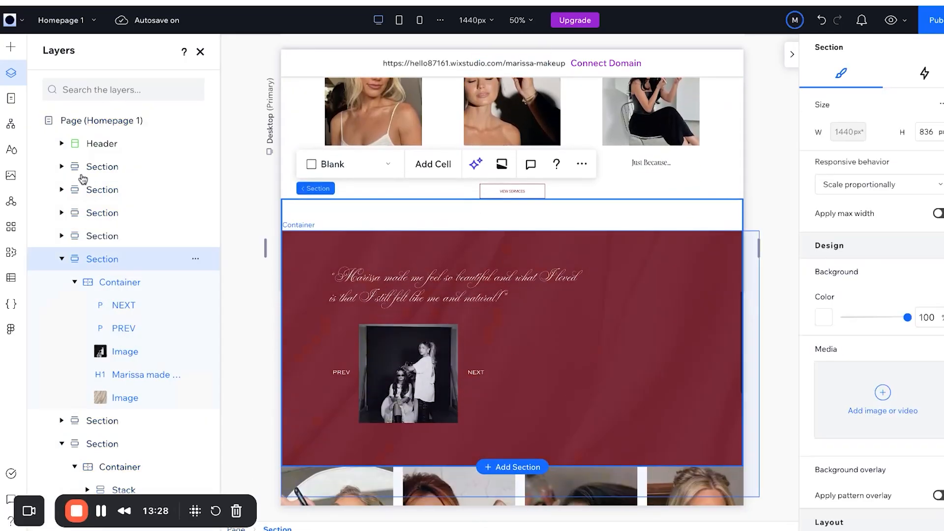
# Drop a review slider lower into the red section and select the first slide's product photo.
pyautogui.click(11, 48)
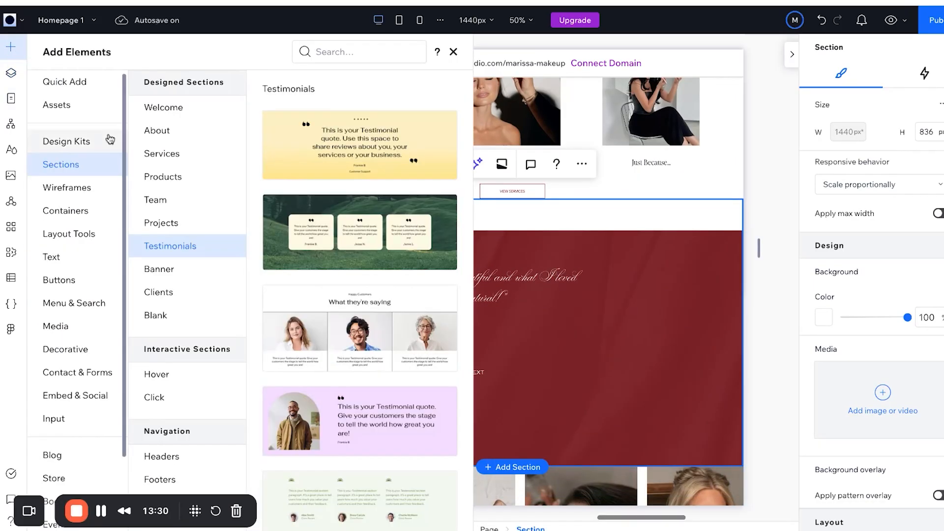
pyautogui.scroll(-4, 361, 280)
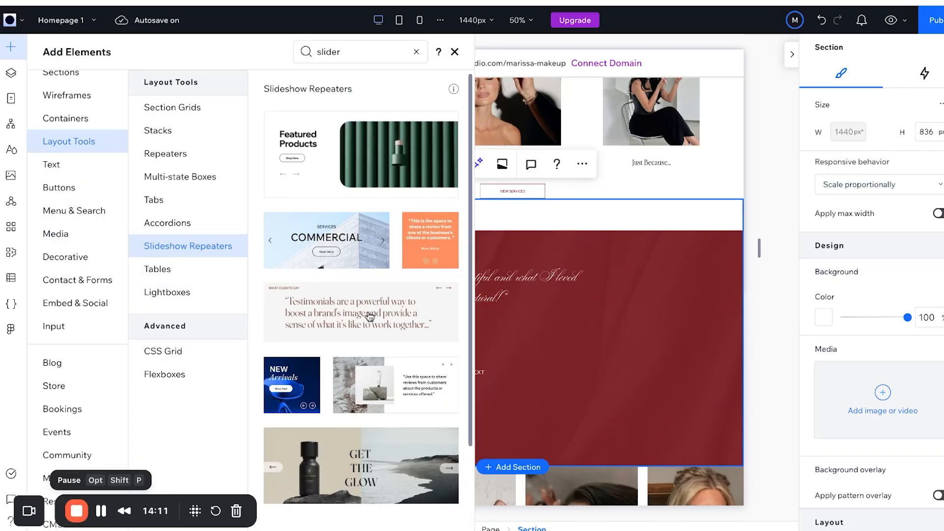
pyautogui.moveTo(430, 379); pyautogui.dragTo(433, 379)
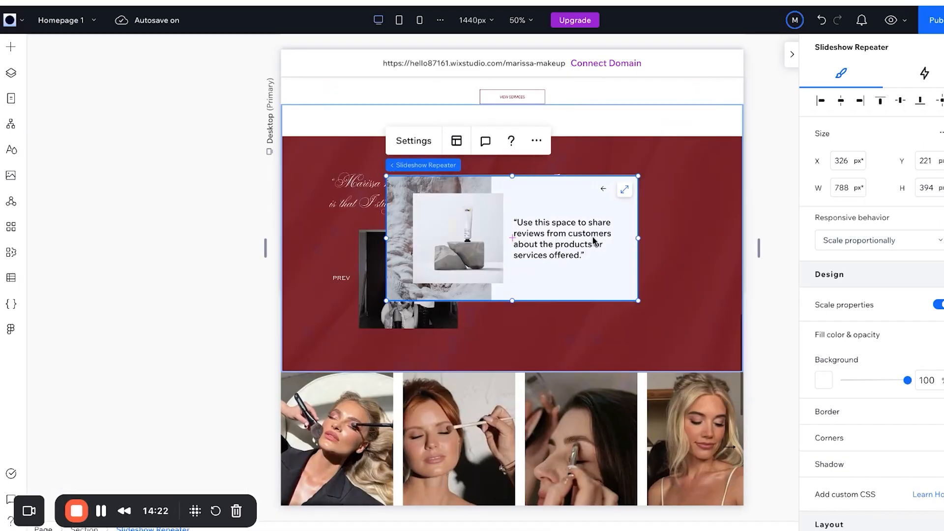
pyautogui.moveTo(592, 237); pyautogui.dragTo(566, 283)
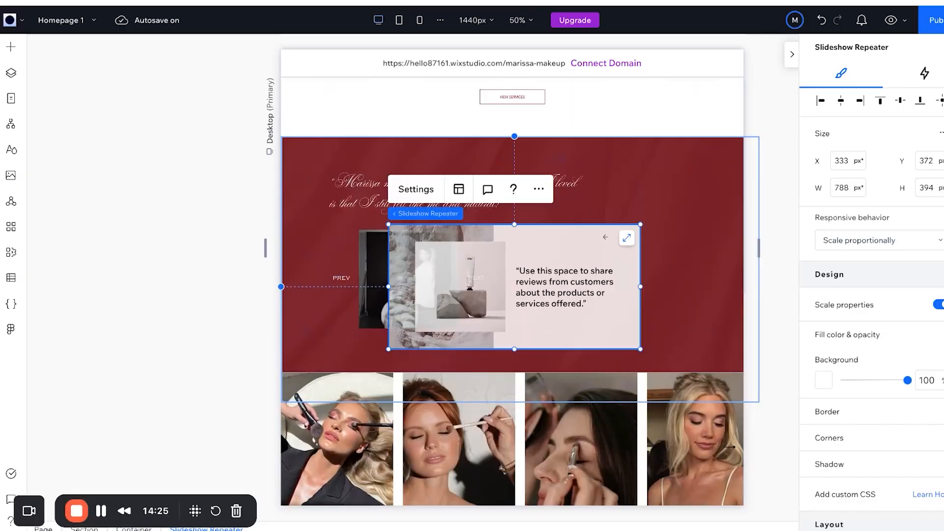
pyautogui.click(565, 281)
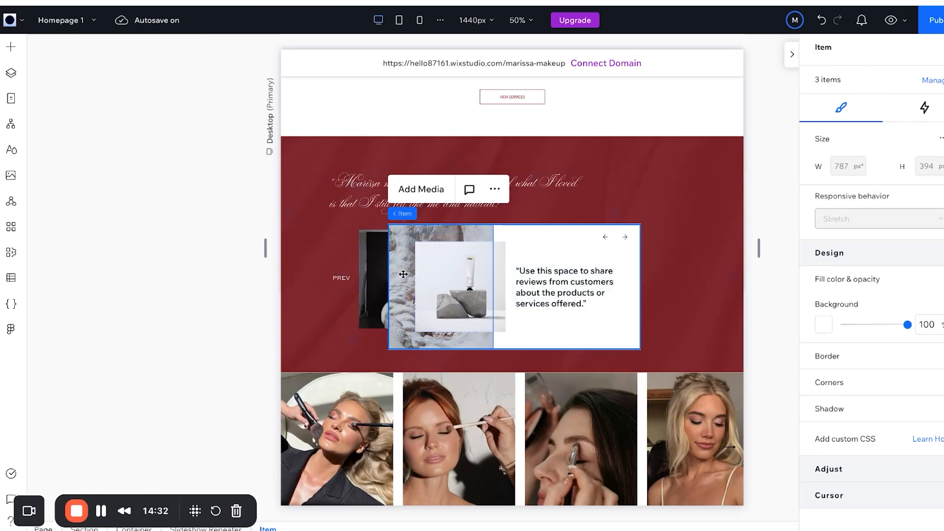
pyautogui.click(438, 262)
pyautogui.click(450, 290)
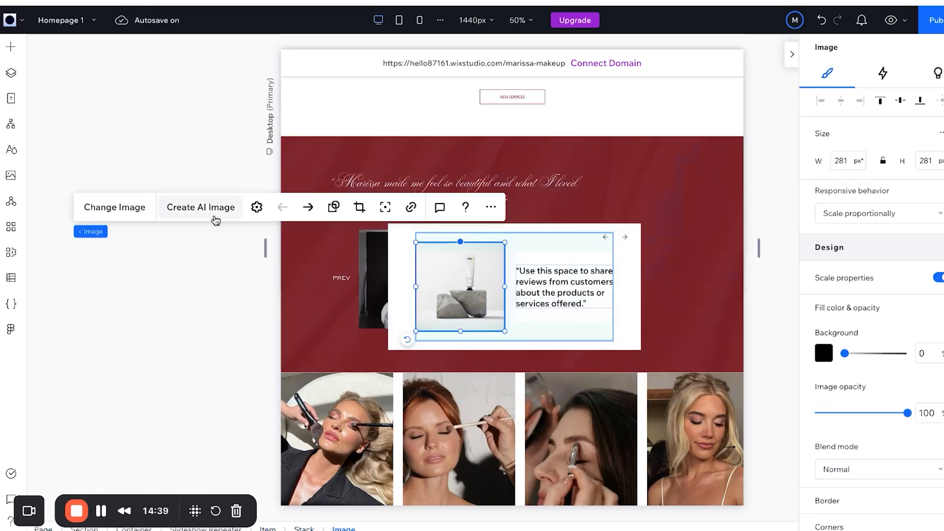
# Replace the first slide's photo with the eyeliner shot and set a Slide transition.
pyautogui.click(115, 207)
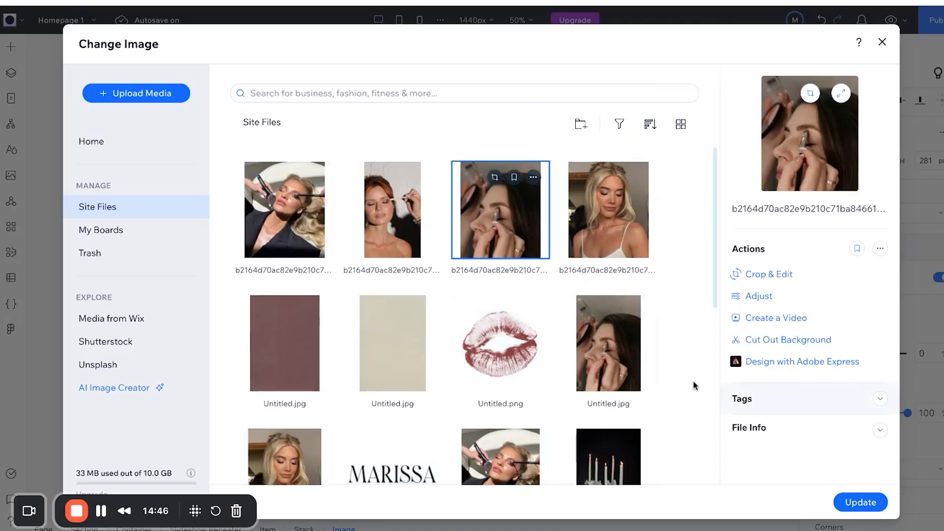
pyautogui.scroll(-5, 588, 352)
pyautogui.scroll(5, 588, 352)
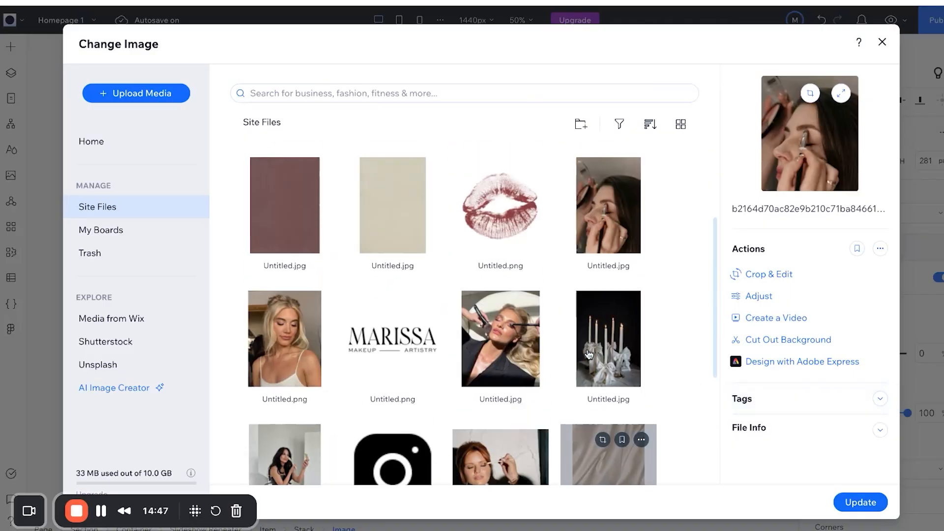
pyautogui.click(858, 503)
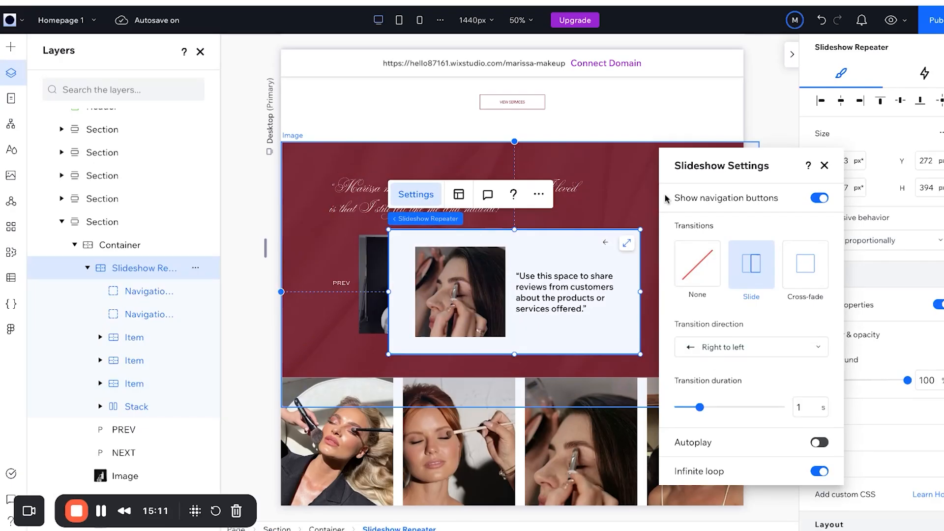
pyautogui.click(753, 297)
pyautogui.click(134, 338)
# Check the second and third slides, then delete the PREV label beside the slideshow.
pyautogui.click(142, 362)
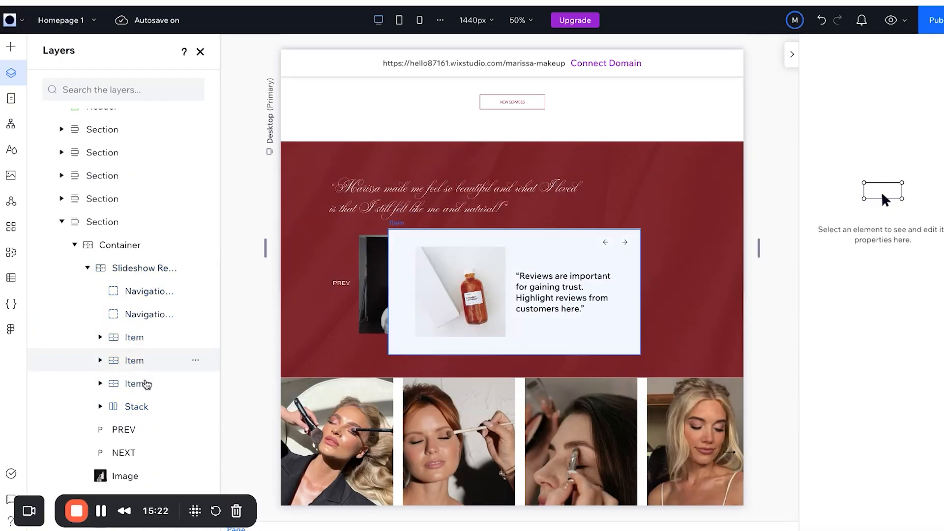
pyautogui.click(143, 383)
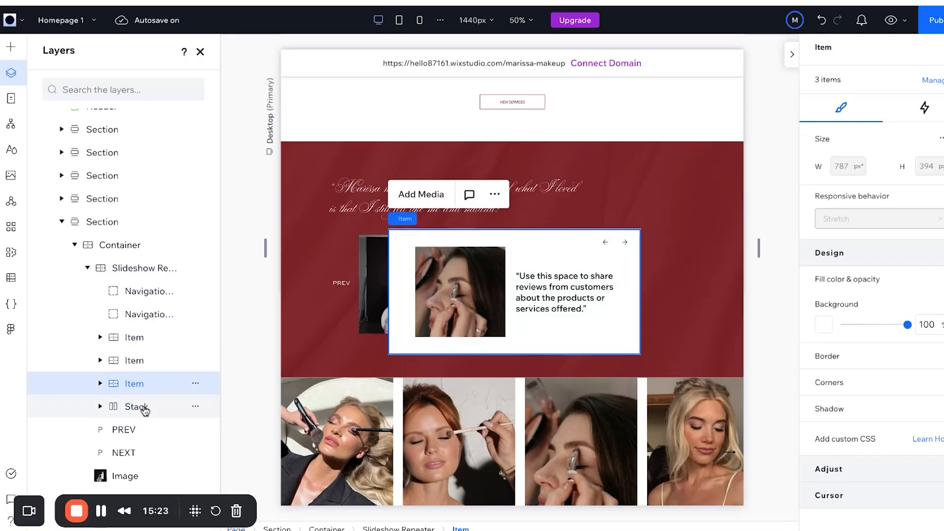
pyautogui.click(142, 407)
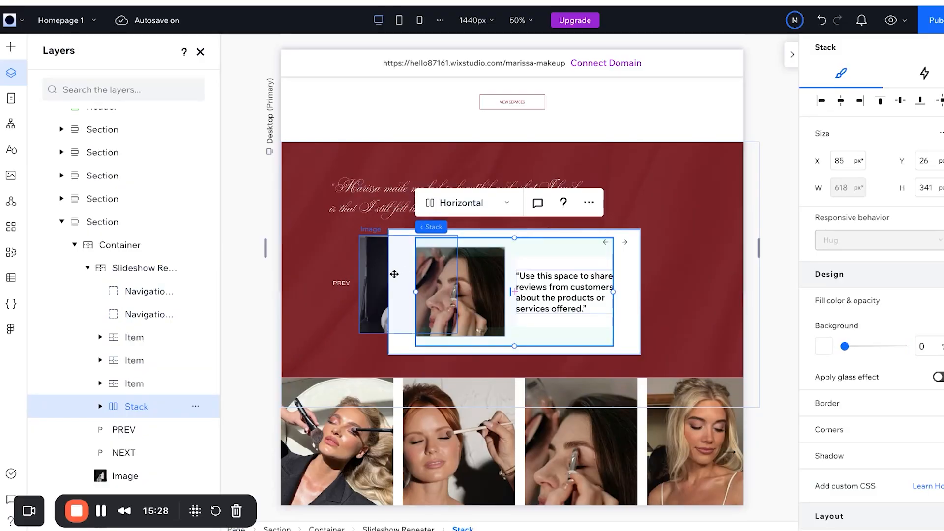
pyautogui.click(341, 284)
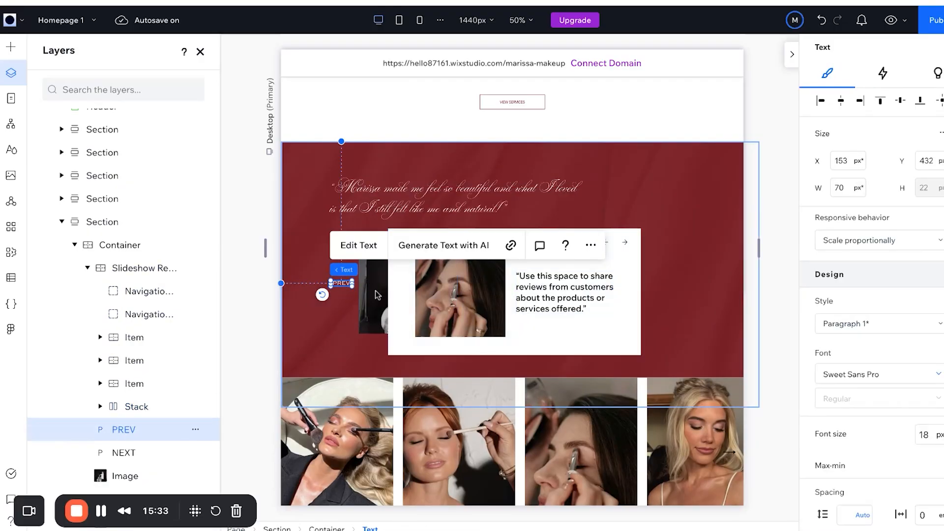
pyautogui.press('Delete')
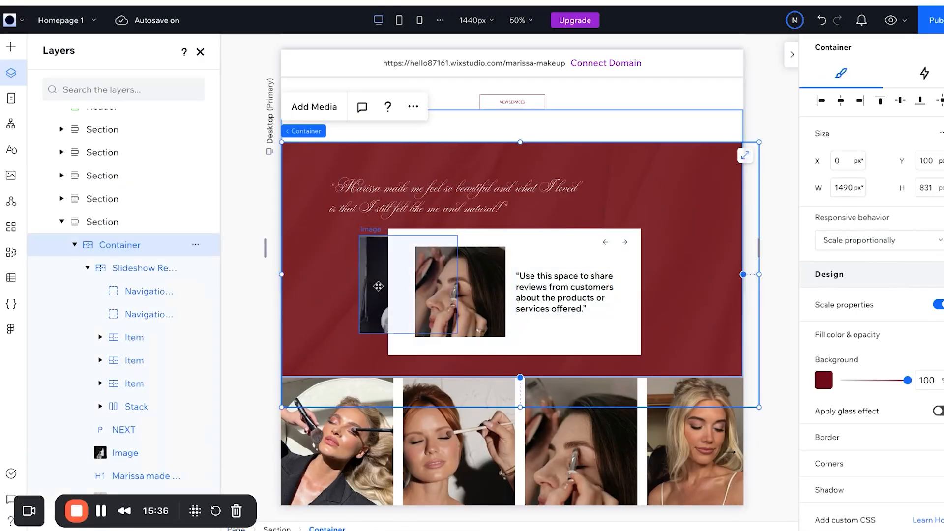
pyautogui.click(378, 286)
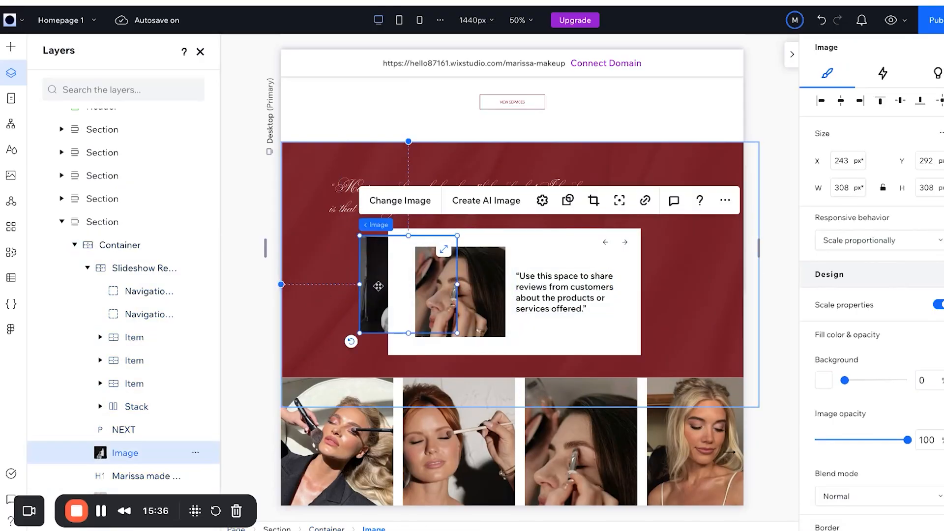
pyautogui.click(207, 259)
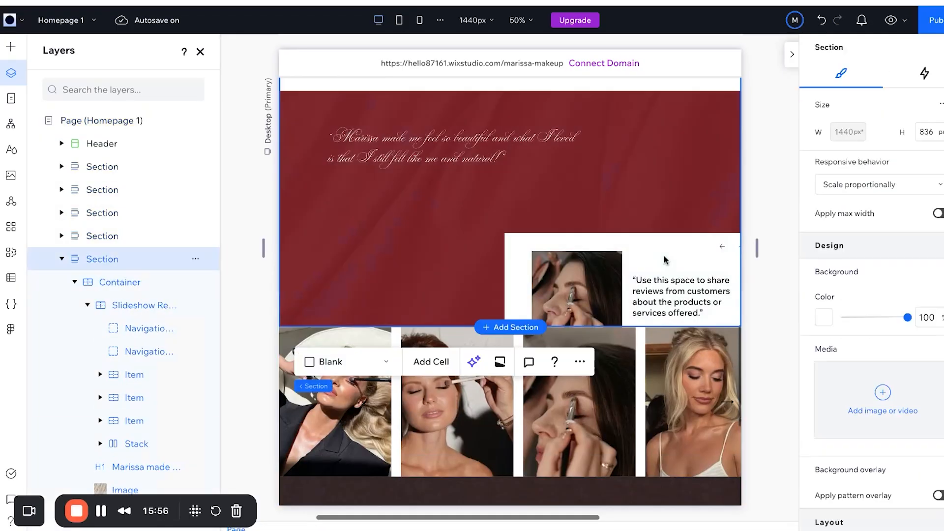
# Widen the slideshow on both sides and center it horizontally in the section.
pyautogui.click(669, 256)
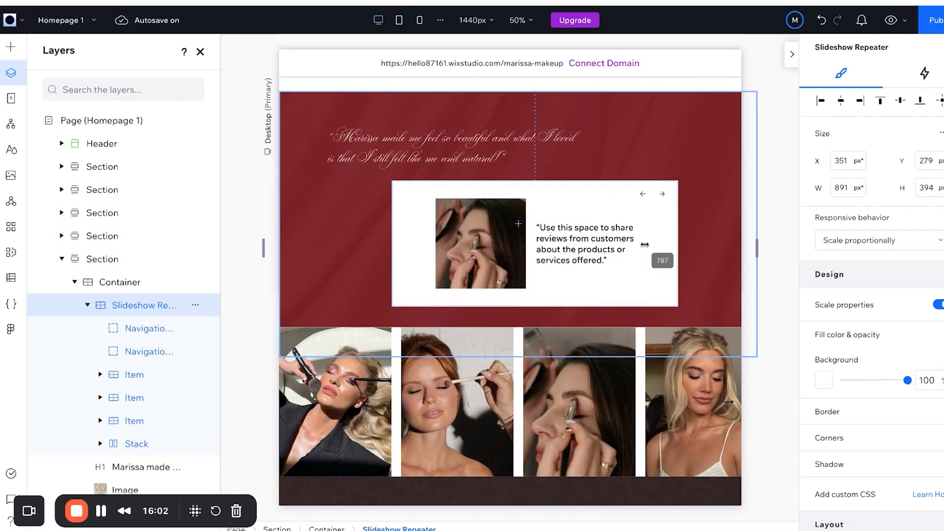
pyautogui.moveTo(644, 244); pyautogui.dragTo(691, 244)
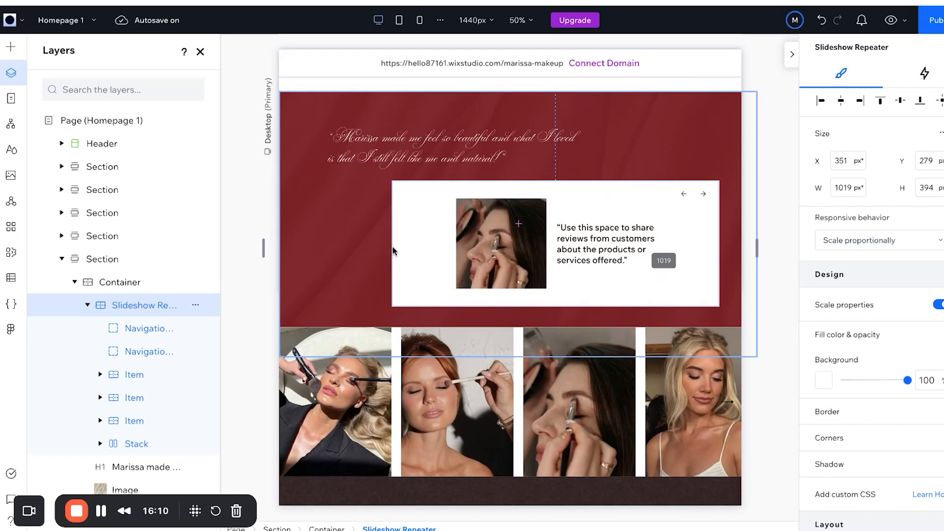
pyautogui.moveTo(393, 246); pyautogui.dragTo(305, 243)
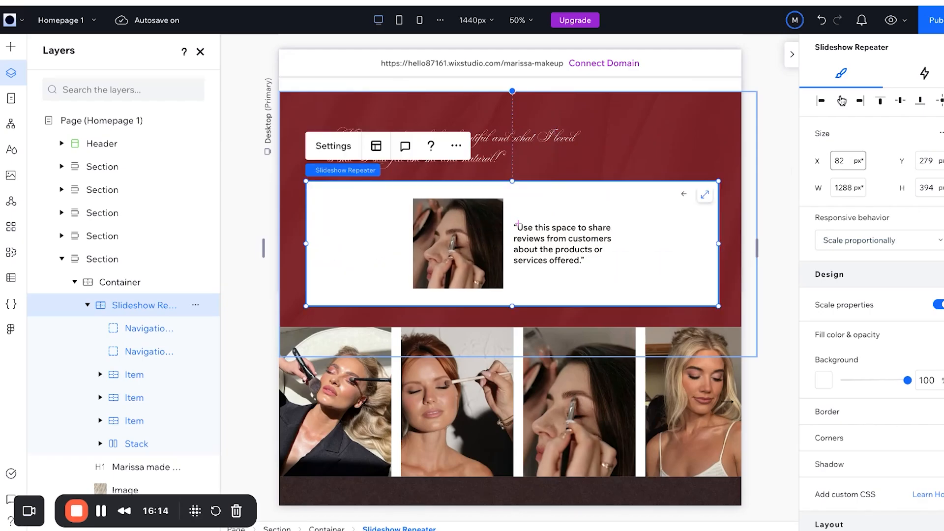
pyautogui.click(842, 101)
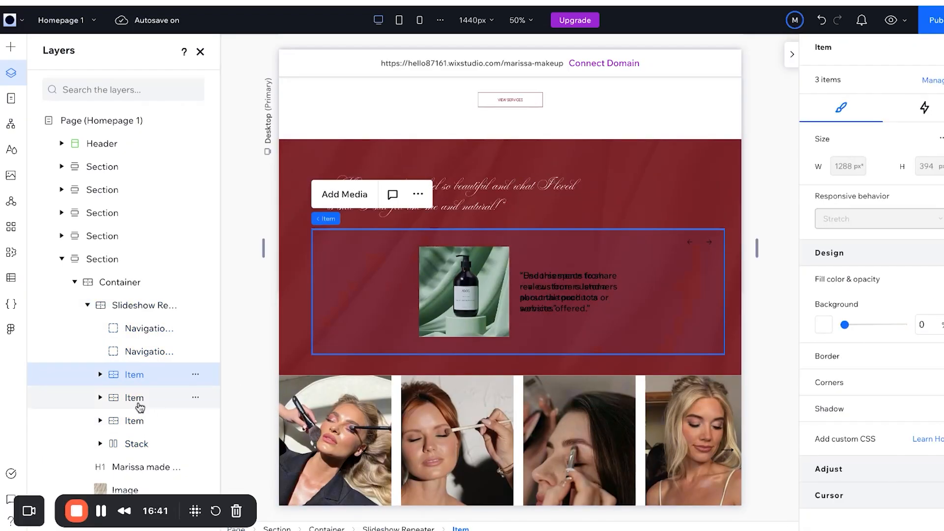
pyautogui.click(139, 401)
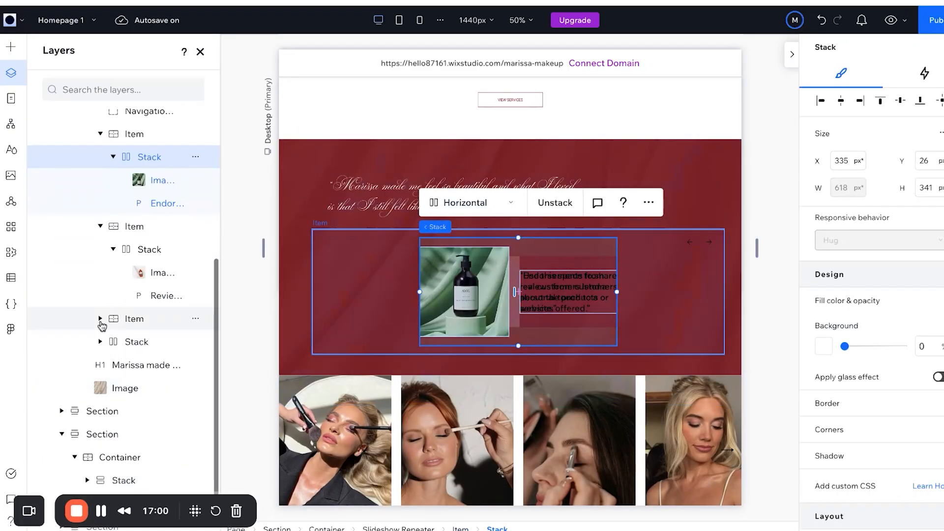
pyautogui.click(101, 319)
pyautogui.click(113, 342)
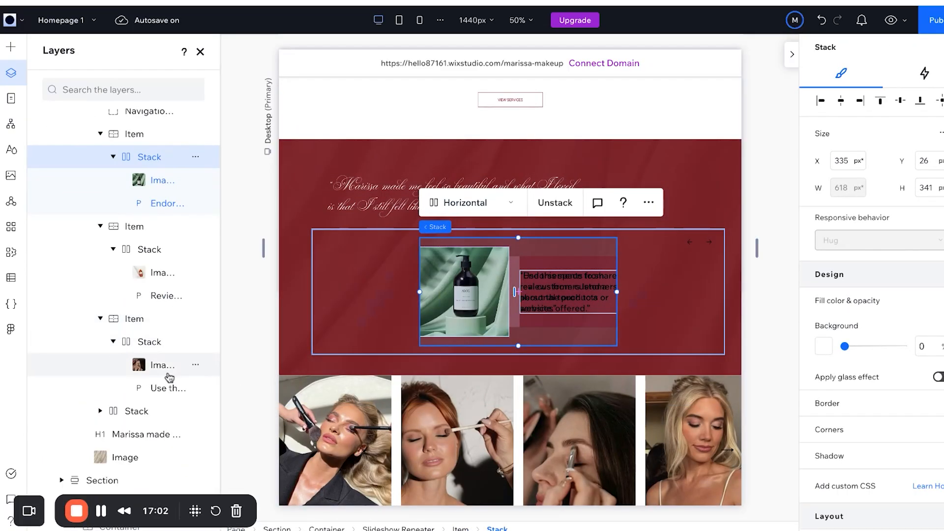
pyautogui.scroll(-1, 164, 390)
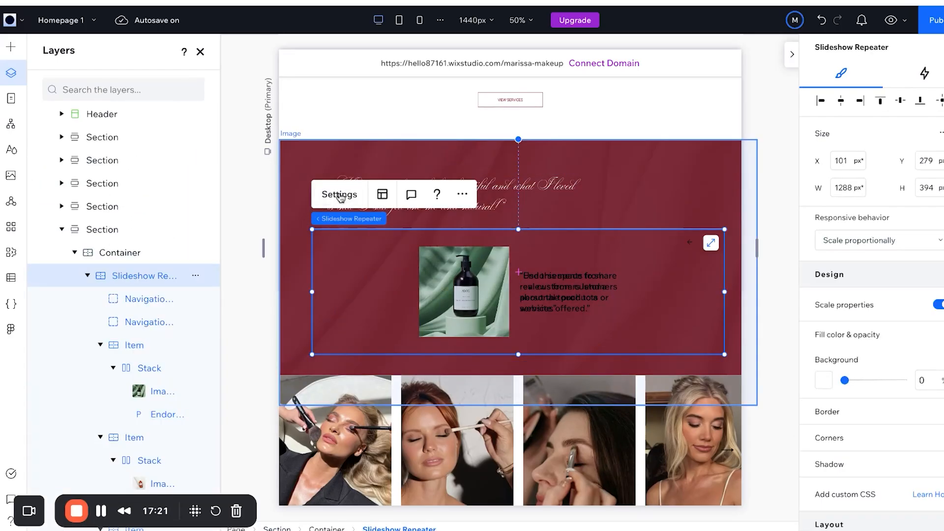
pyautogui.click(338, 195)
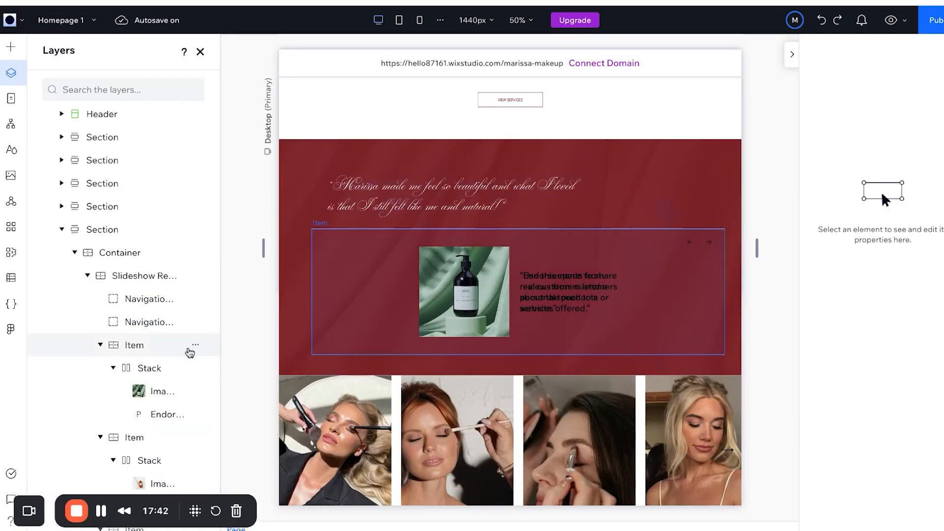
pyautogui.scroll(-3, 190, 350)
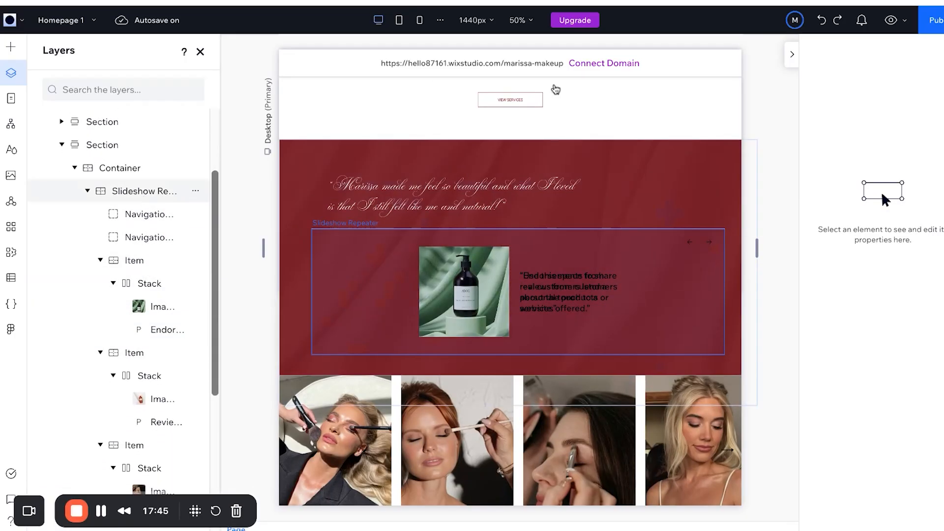
# Set the slideshow repeater's transition to Cross-fade, then close the vector art picker and Button Settings.
pyautogui.click(144, 191)
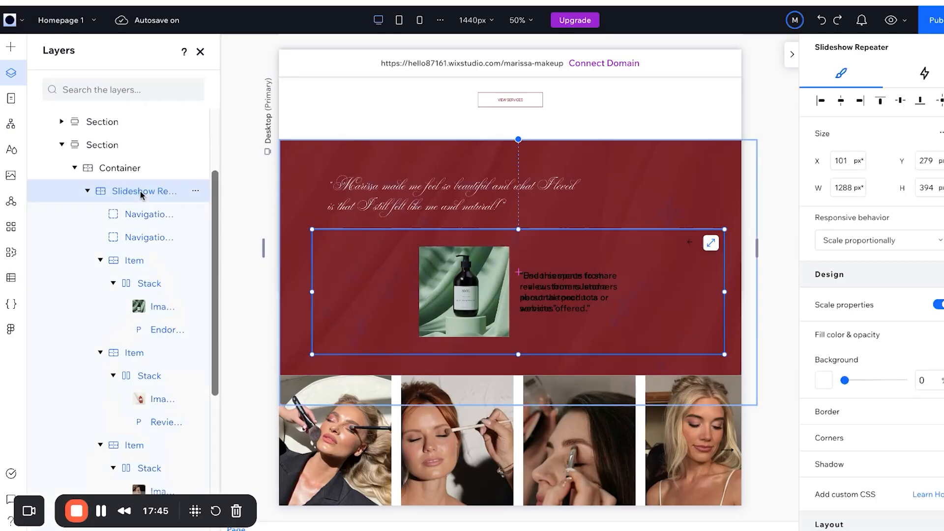
pyautogui.click(340, 195)
pyautogui.click(782, 265)
pyautogui.click(889, 265)
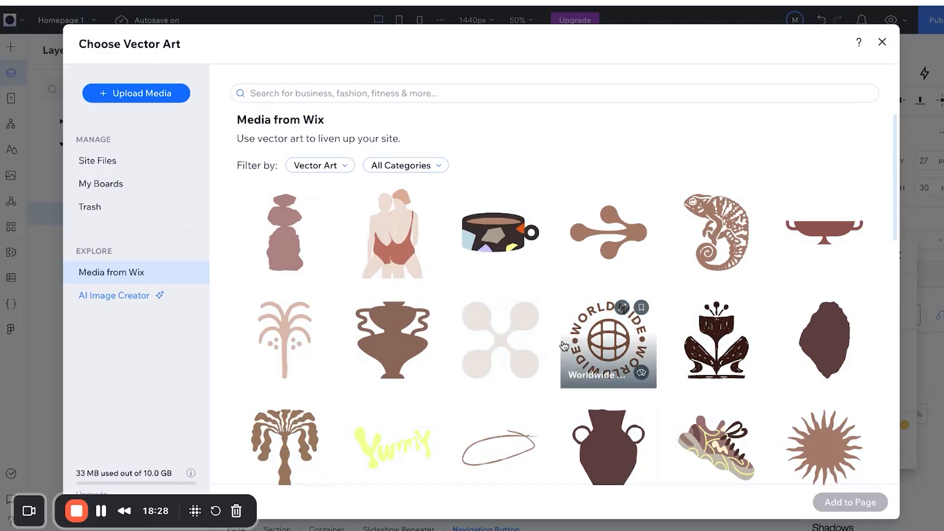
pyautogui.scroll(-5, 565, 346)
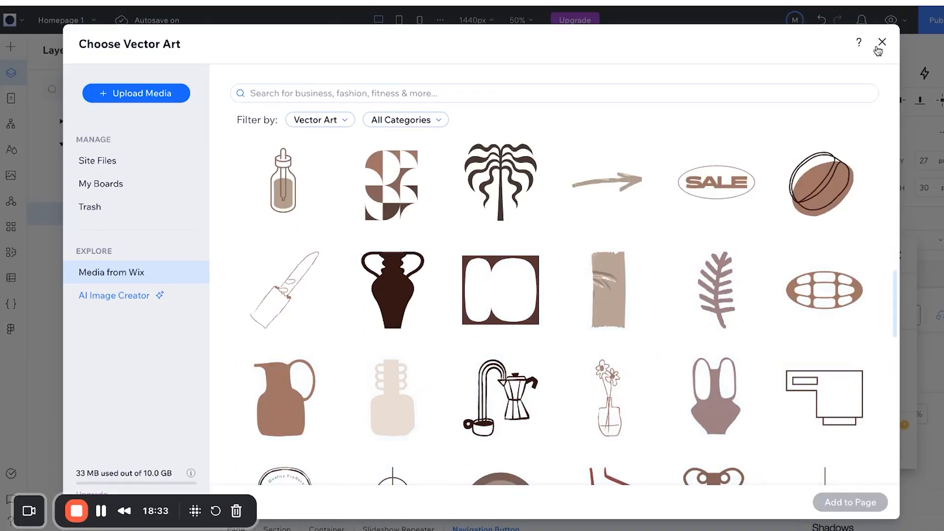
pyautogui.click(880, 44)
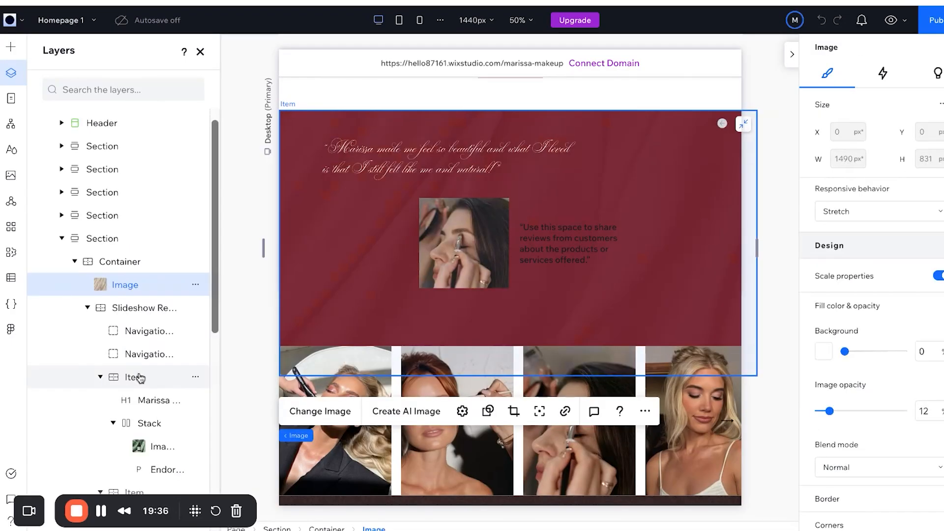
pyautogui.press('Escape')
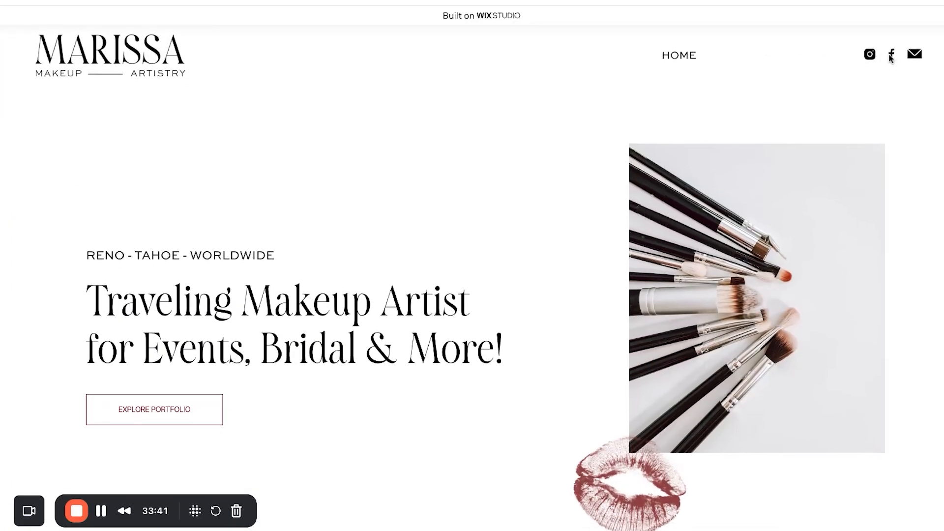
# Scroll through the live homepage from top to bottom and back up.
pyautogui.scroll(-10, 914, 176)
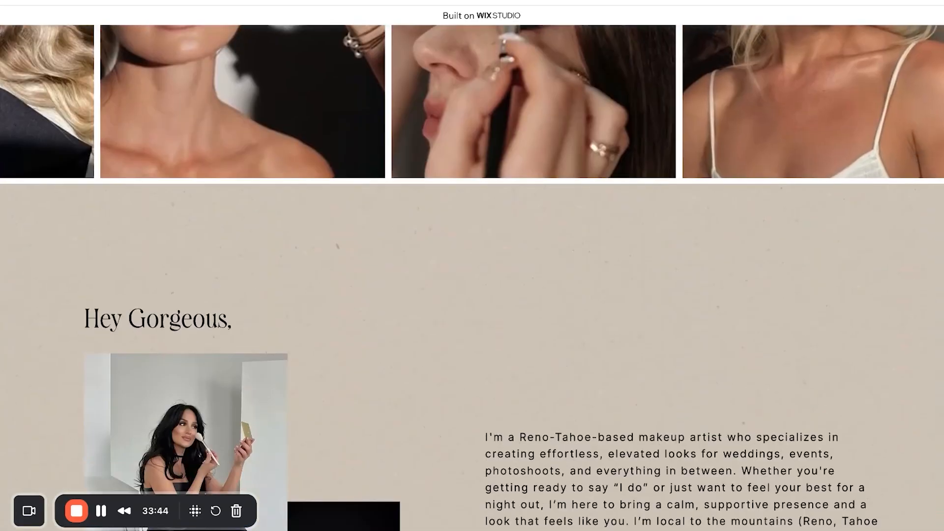
pyautogui.scroll(-10, 472, 275)
pyautogui.scroll(4, 472, 275)
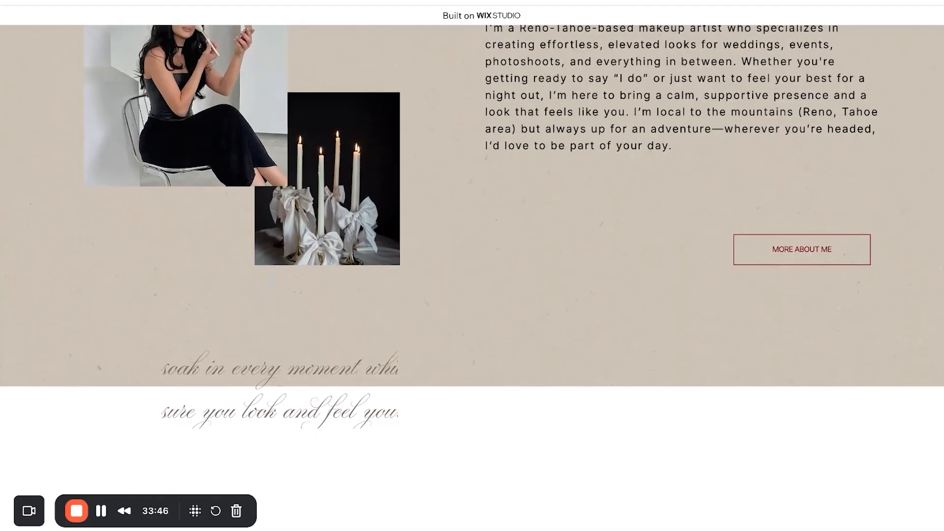
pyautogui.scroll(-10, 619, 209)
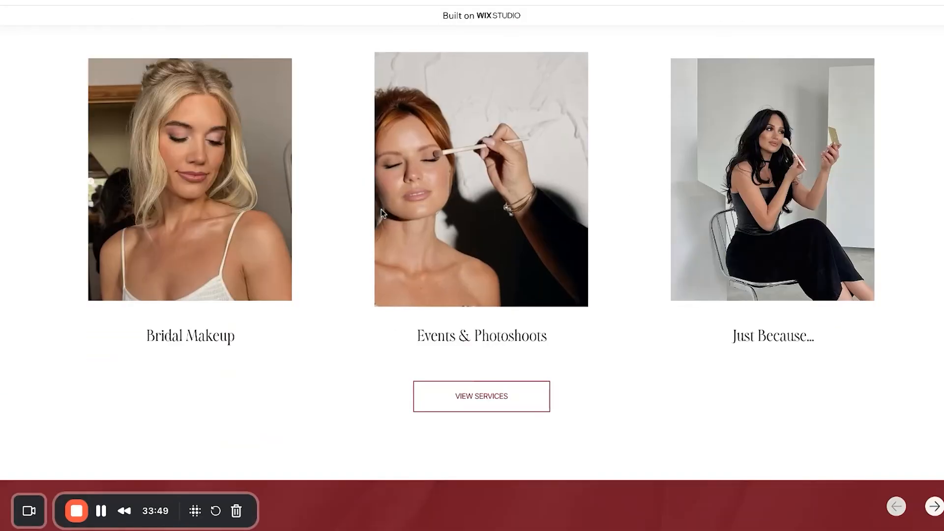
pyautogui.scroll(-4, 756, 237)
pyautogui.scroll(-10, 755, 237)
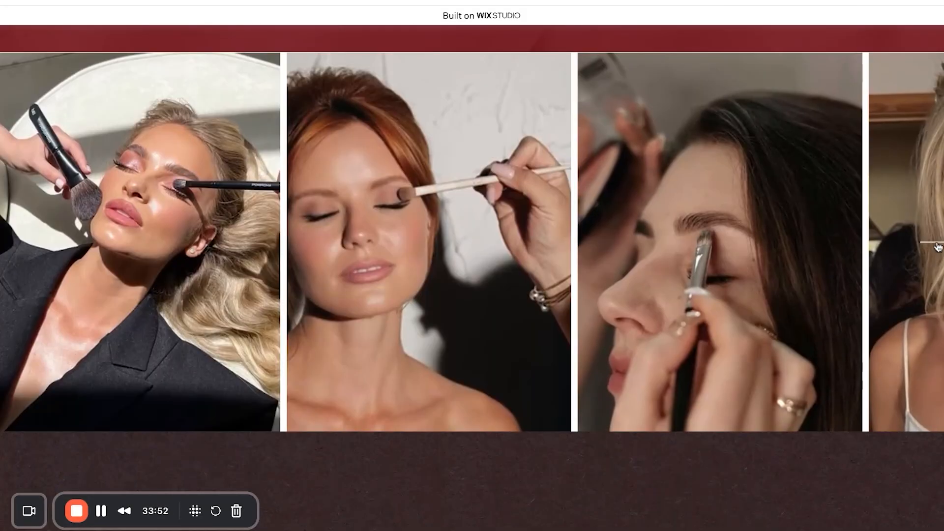
pyautogui.scroll(-10, 710, 255)
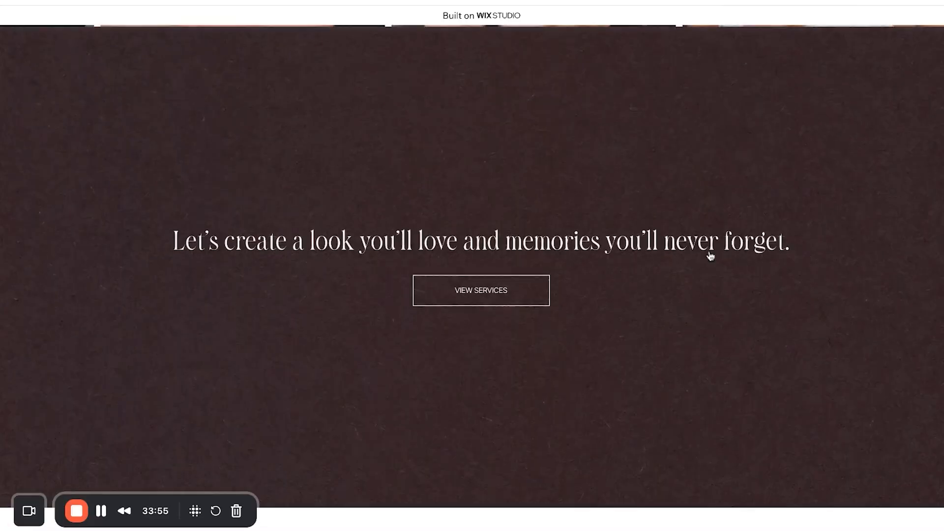
pyautogui.scroll(20, 472, 266)
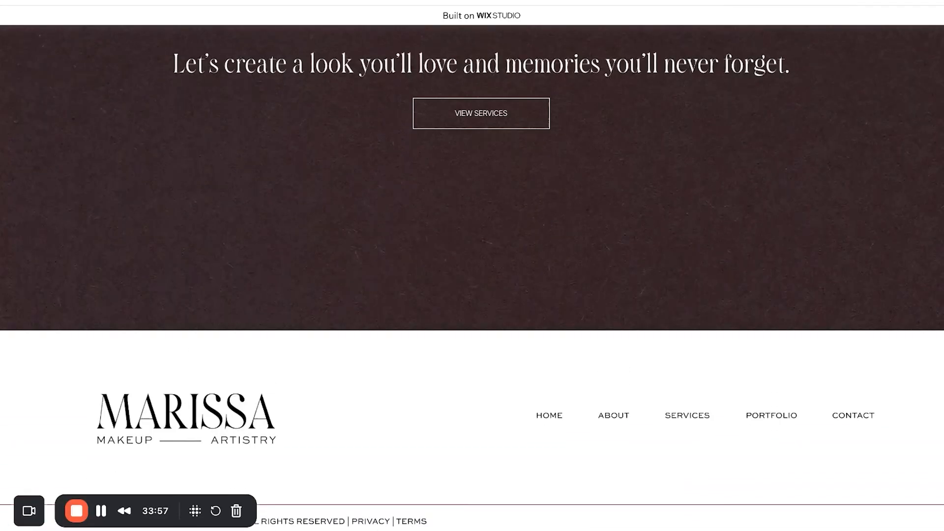
pyautogui.scroll(15, 638, 144)
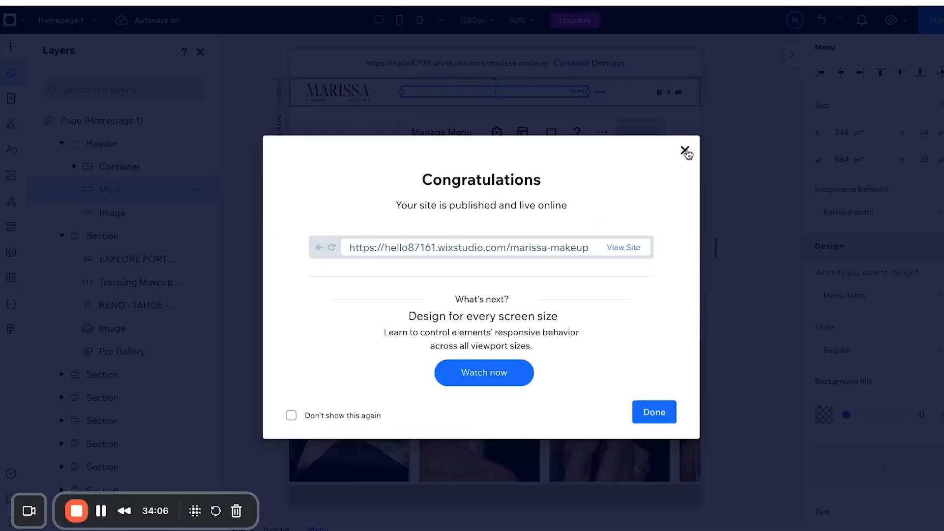
# Close the Congratulations dialog and open the page's Choose Cursor image picker.
pyautogui.click(685, 150)
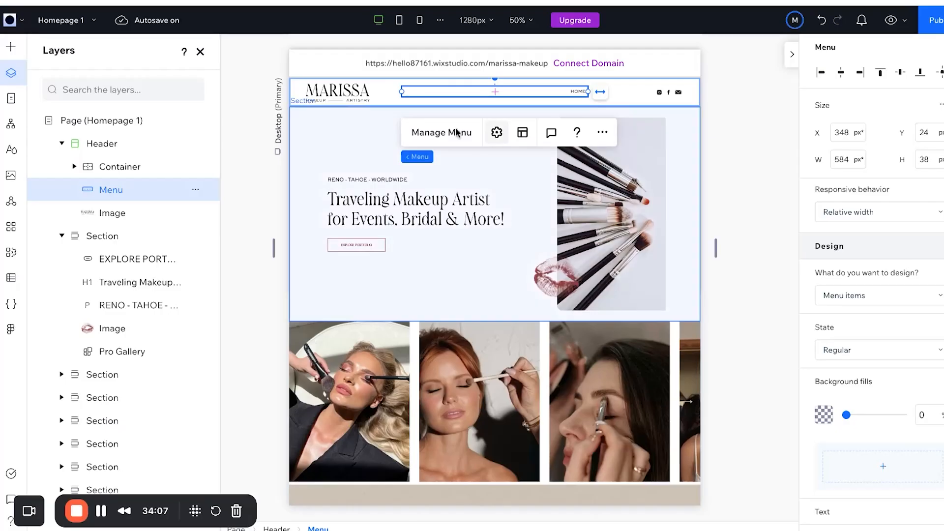
pyautogui.click(63, 123)
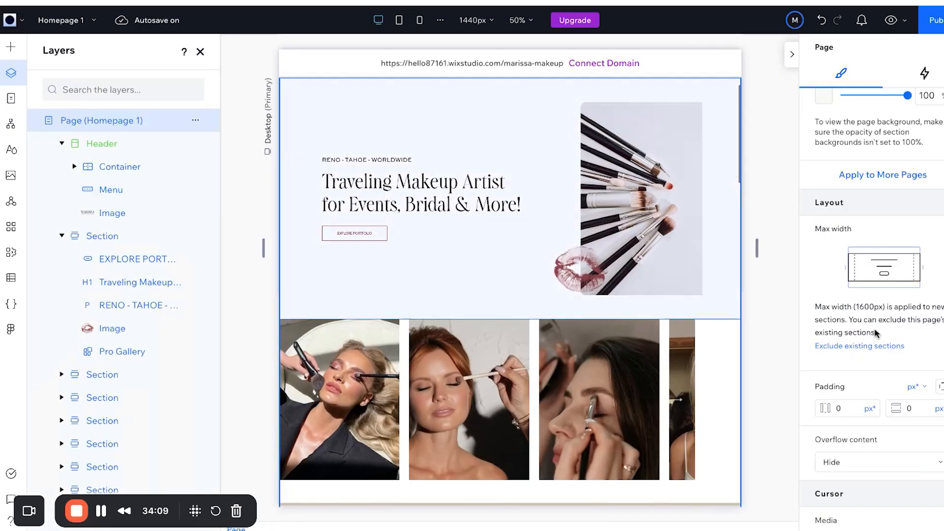
pyautogui.scroll(-2, 877, 344)
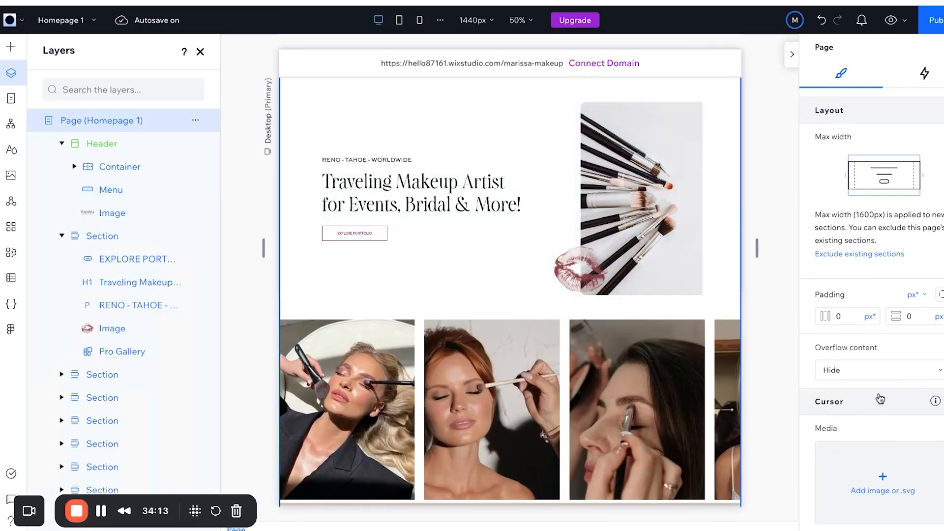
pyautogui.click(882, 478)
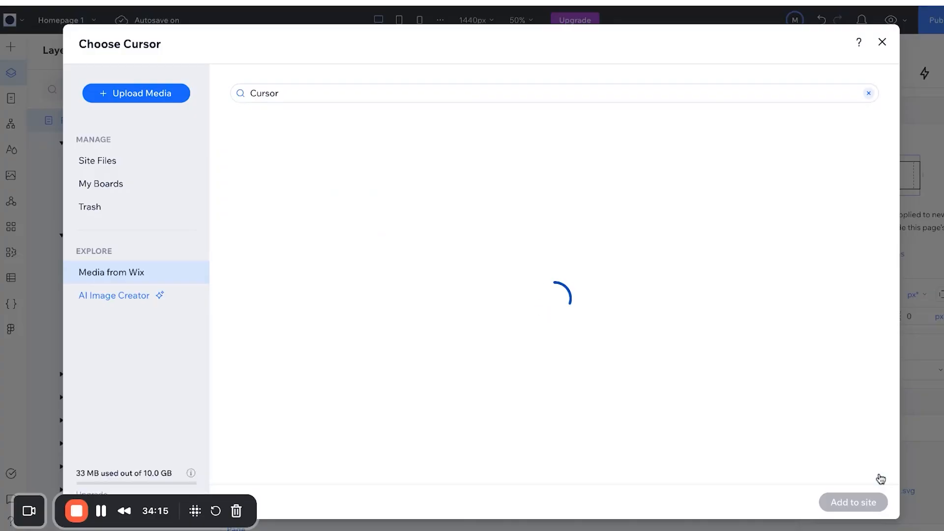
# Replace the 'Cursor' search with 'lips' and browse the results for the red lips sticker.
pyautogui.click(392, 90)
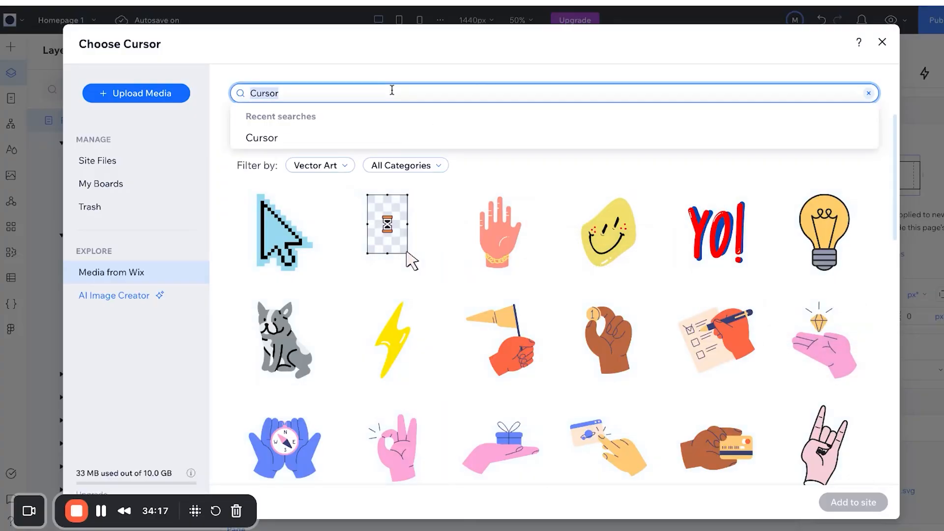
pyautogui.scroll(-10, 666, 338)
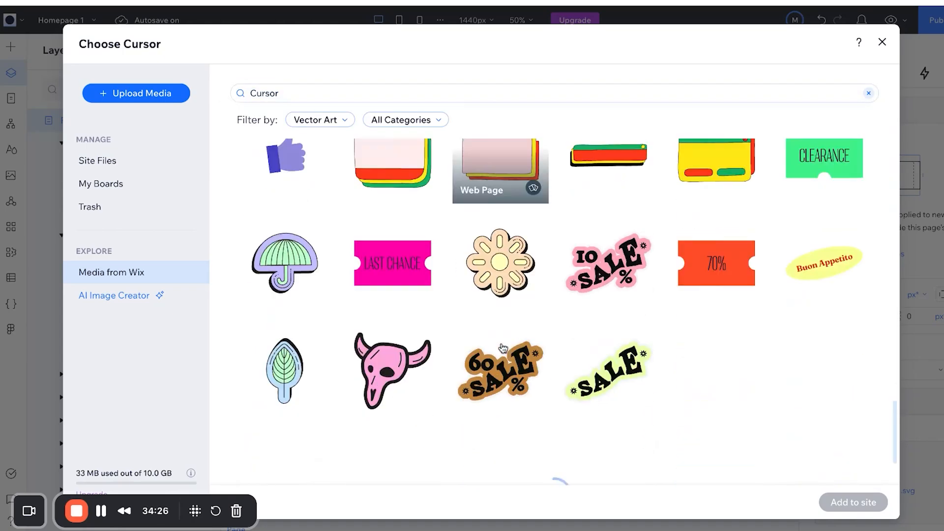
pyautogui.scroll(-6, 500, 320)
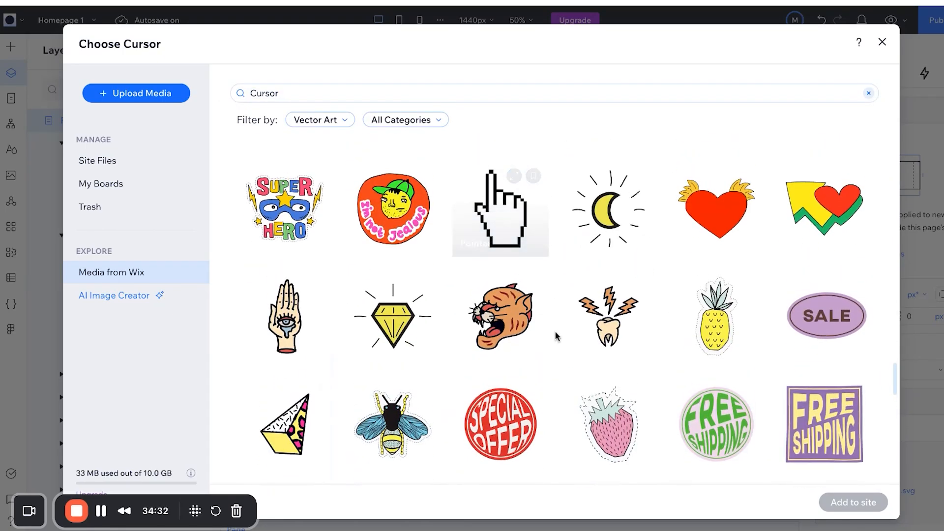
pyautogui.scroll(-4, 558, 335)
pyautogui.scroll(-3, 555, 335)
pyautogui.click(312, 89)
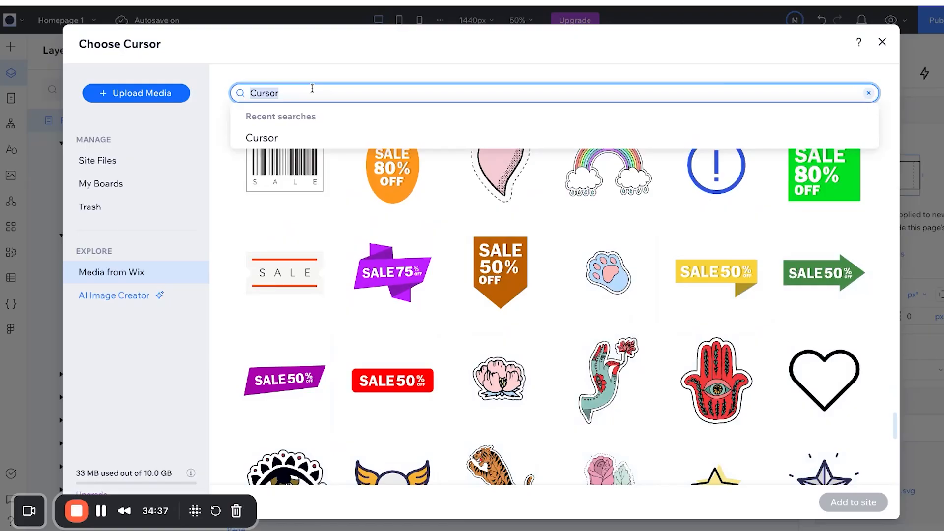
pyautogui.press('BackSpace')
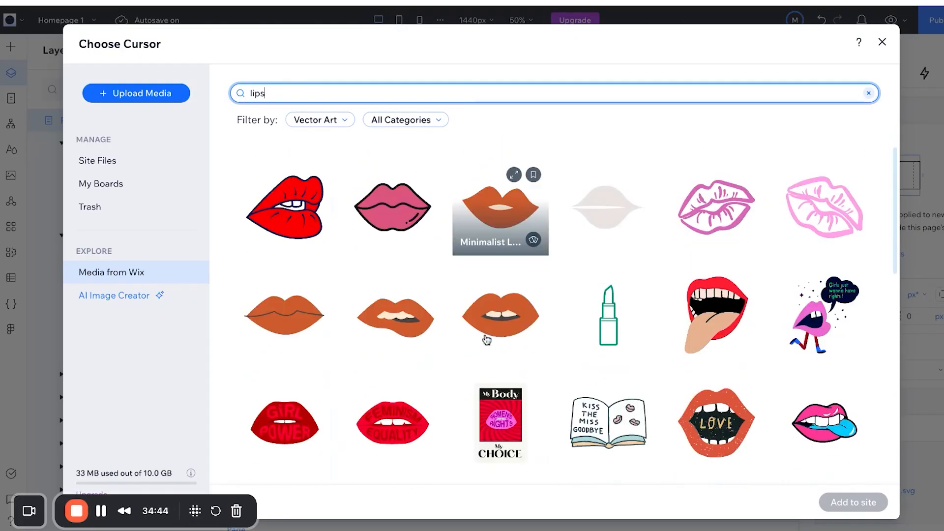
pyautogui.scroll(-8, 484, 339)
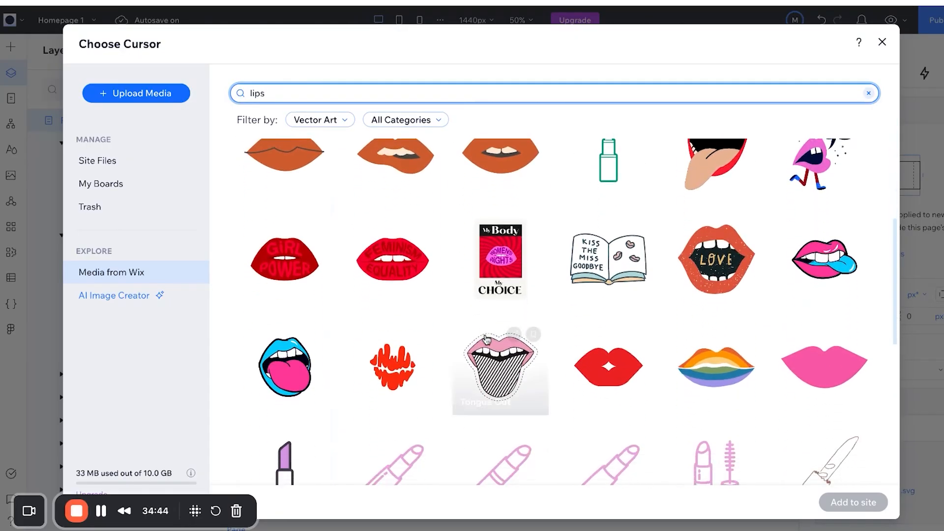
pyautogui.scroll(-3, 486, 339)
pyautogui.scroll(3, 606, 206)
pyautogui.scroll(-10, 605, 322)
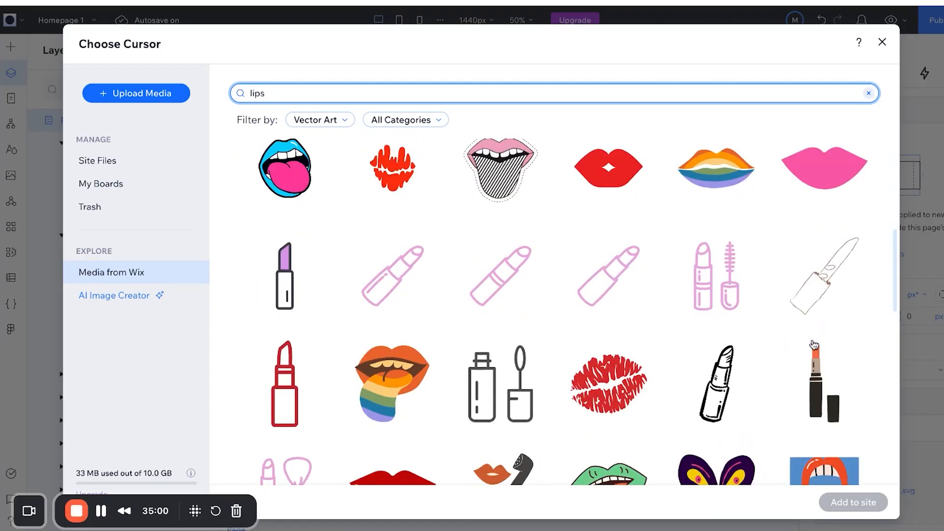
pyautogui.scroll(-3, 625, 300)
# Add the red lips image as the page cursor and set its size to 28.
pyautogui.click(608, 283)
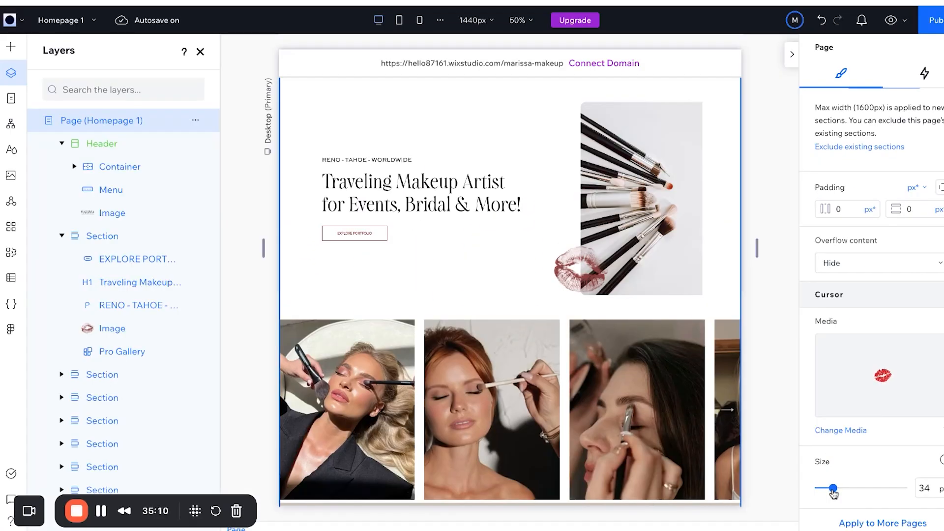
pyautogui.moveTo(834, 489); pyautogui.dragTo(831, 488)
pyautogui.moveTo(831, 486); pyautogui.dragTo(831, 490)
# Open and close the Apply to More Pages options twice without changes.
pyautogui.click(867, 525)
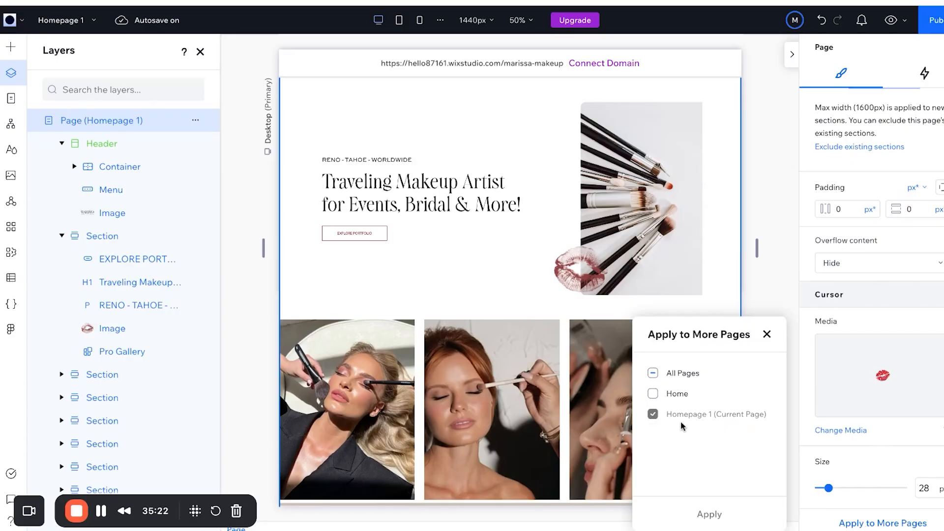
pyautogui.click(767, 335)
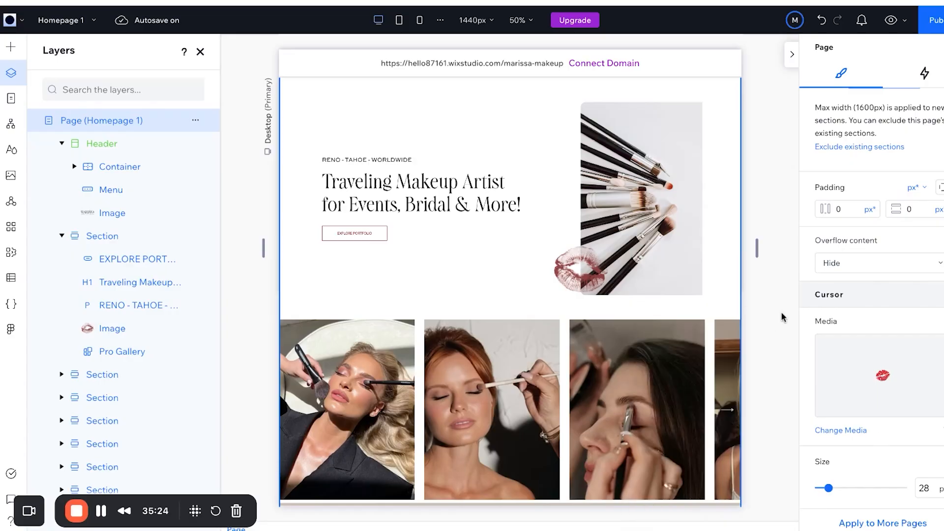
pyautogui.click(842, 523)
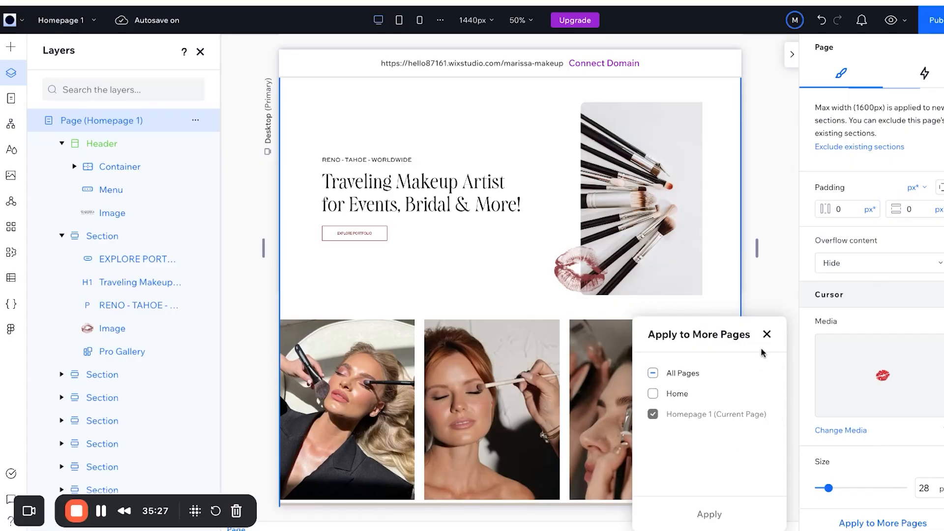
pyautogui.click(768, 335)
pyautogui.click(933, 17)
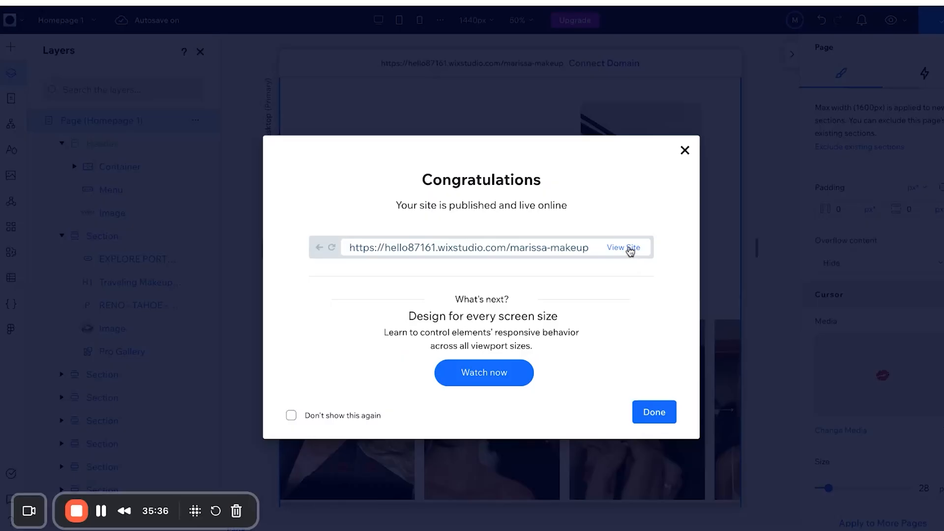
pyautogui.click(630, 248)
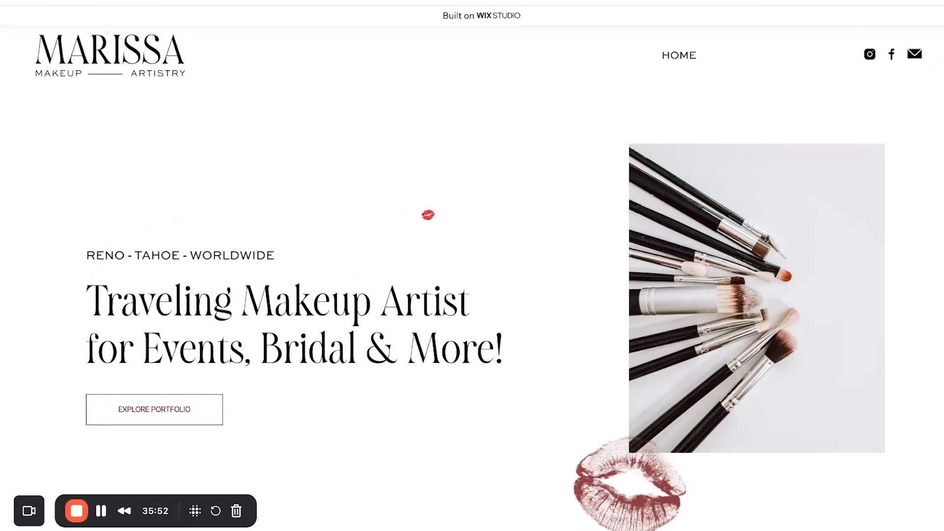
pyautogui.scroll(-5, 428, 214)
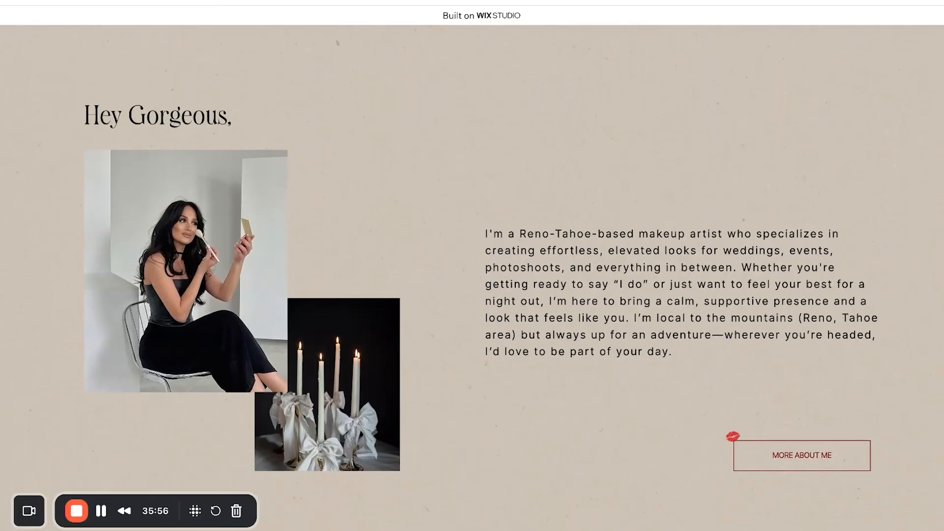
pyautogui.scroll(-2, 806, 218)
pyautogui.scroll(-2, 799, 261)
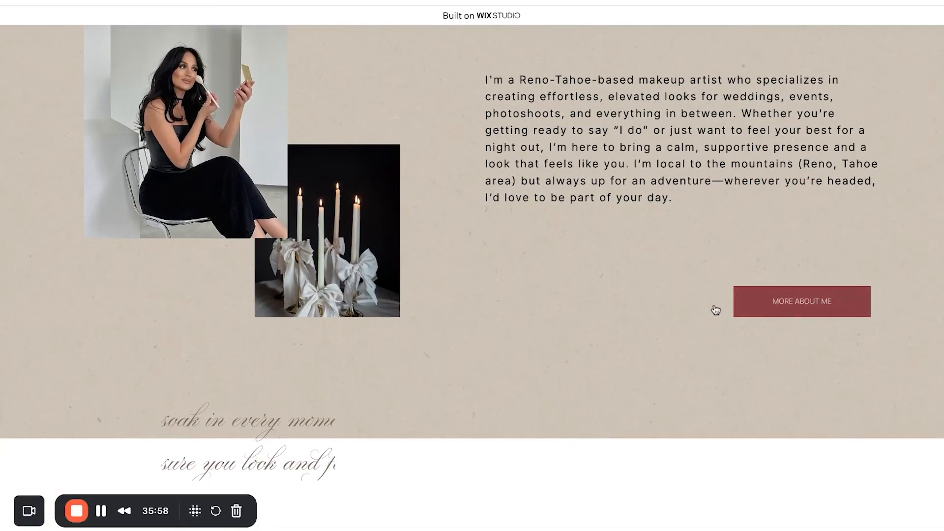
pyautogui.scroll(-8, 616, 335)
pyautogui.scroll(-4, 421, 341)
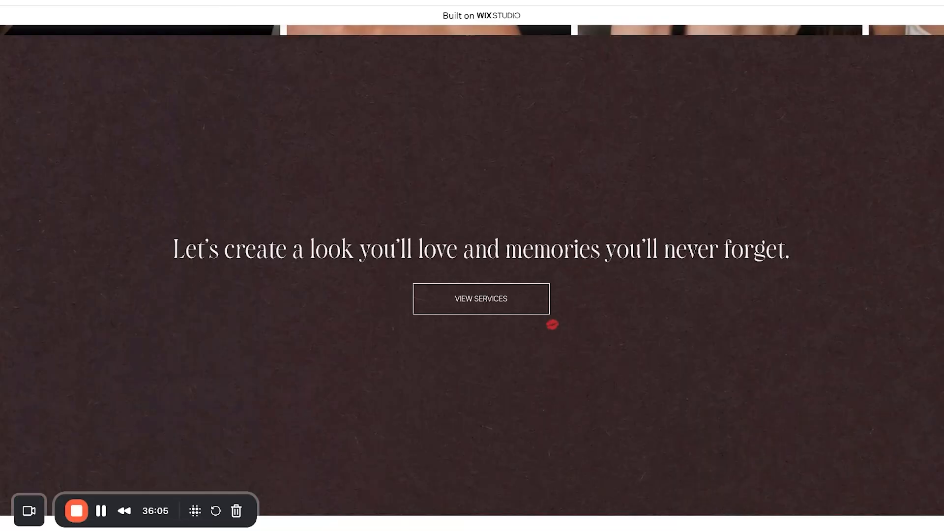
pyautogui.click(488, 312)
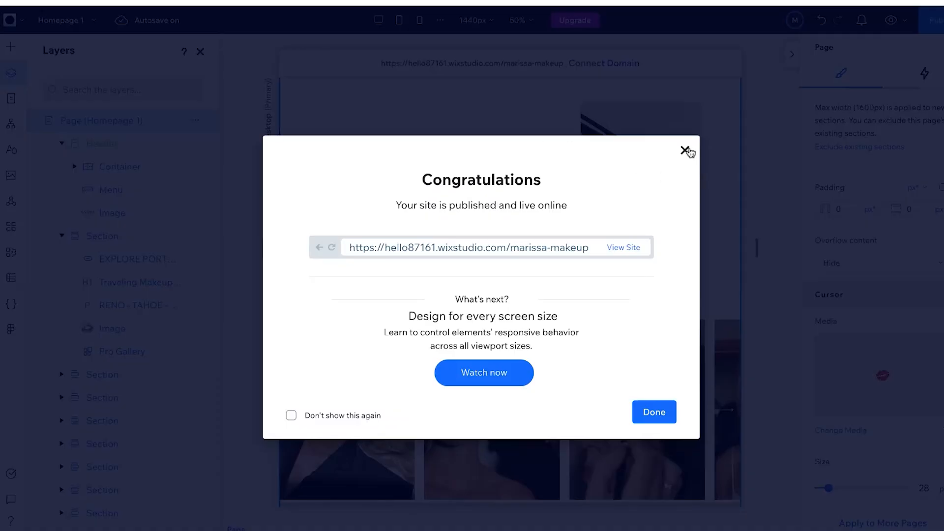
# Close the publish confirmation and preview the homepage at tablet and mobile widths.
pyautogui.click(685, 150)
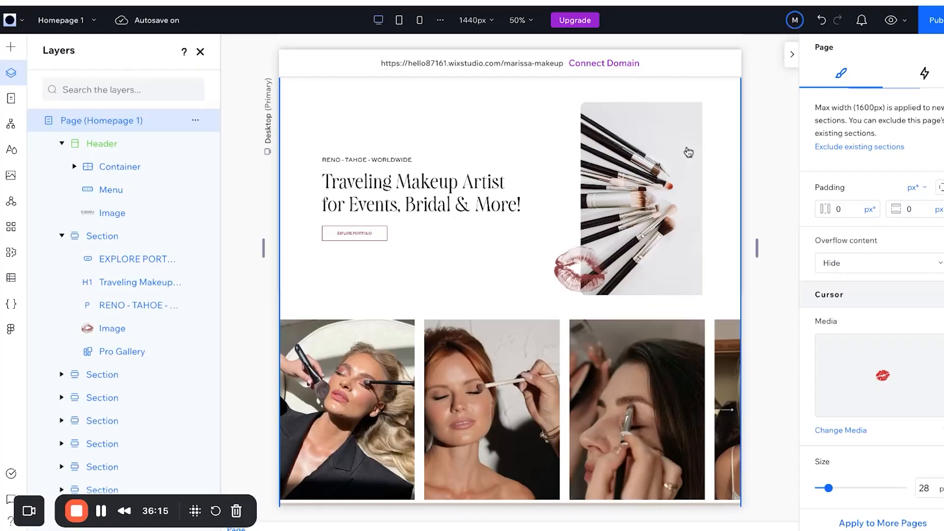
pyautogui.click(399, 21)
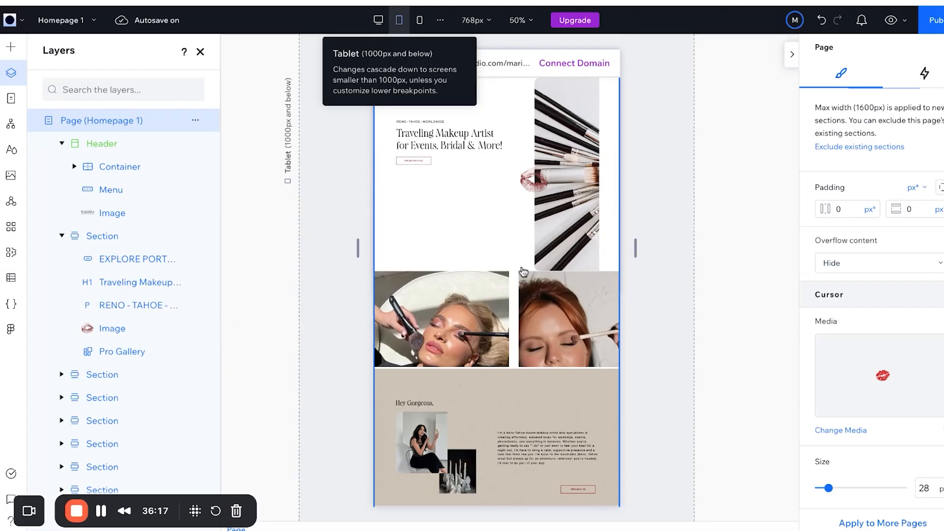
pyautogui.scroll(-15, 523, 272)
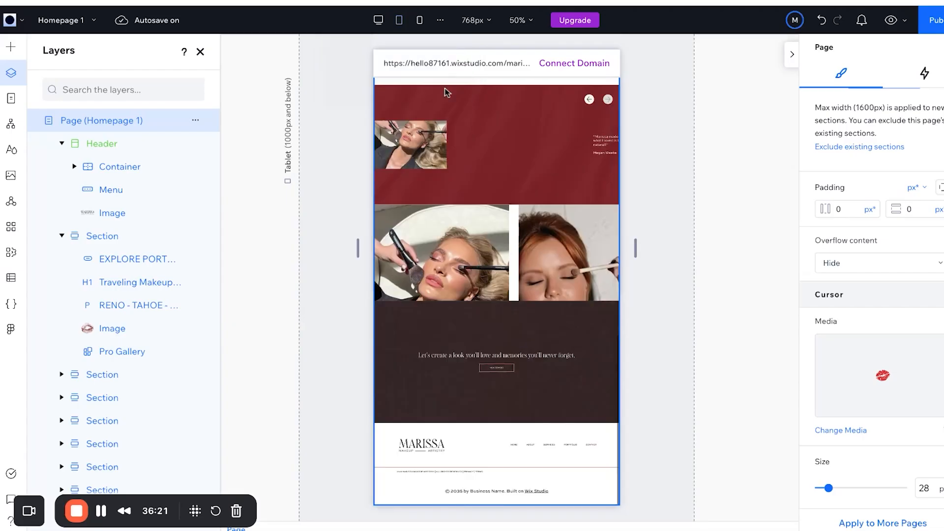
pyautogui.click(416, 23)
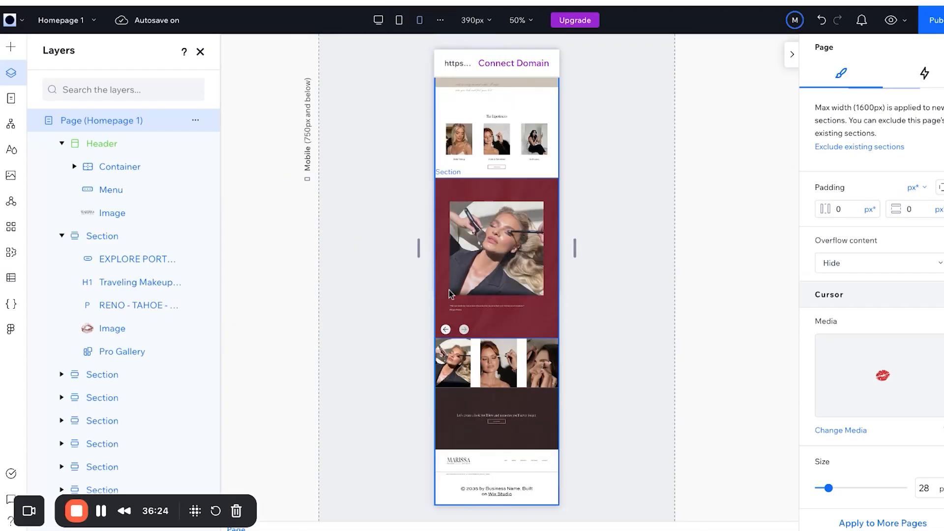
pyautogui.scroll(10, 449, 294)
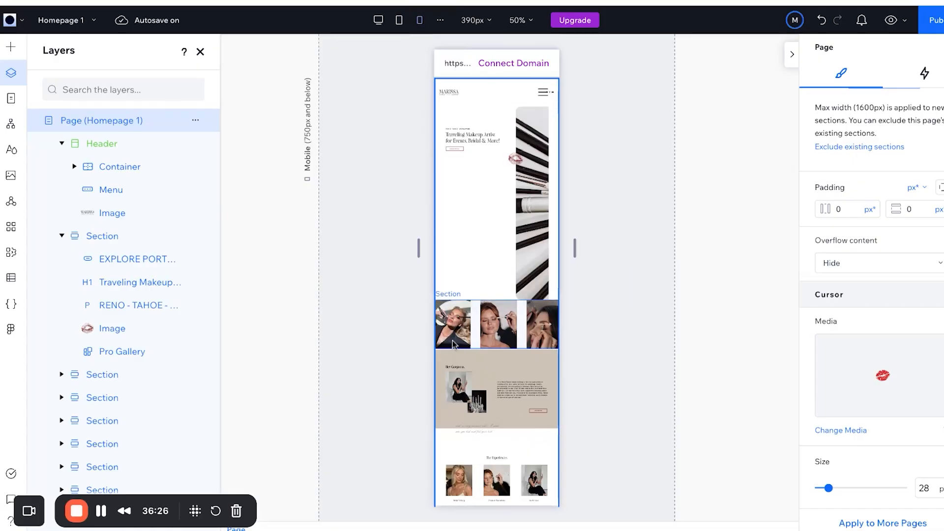
pyautogui.scroll(-3, 478, 232)
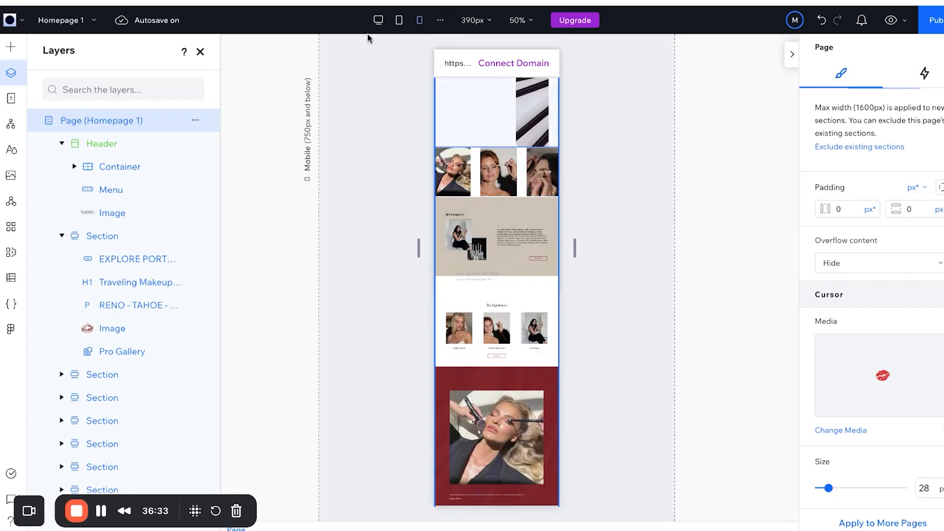
# Return through tablet to the 1440 px desktop layout.
pyautogui.click(399, 20)
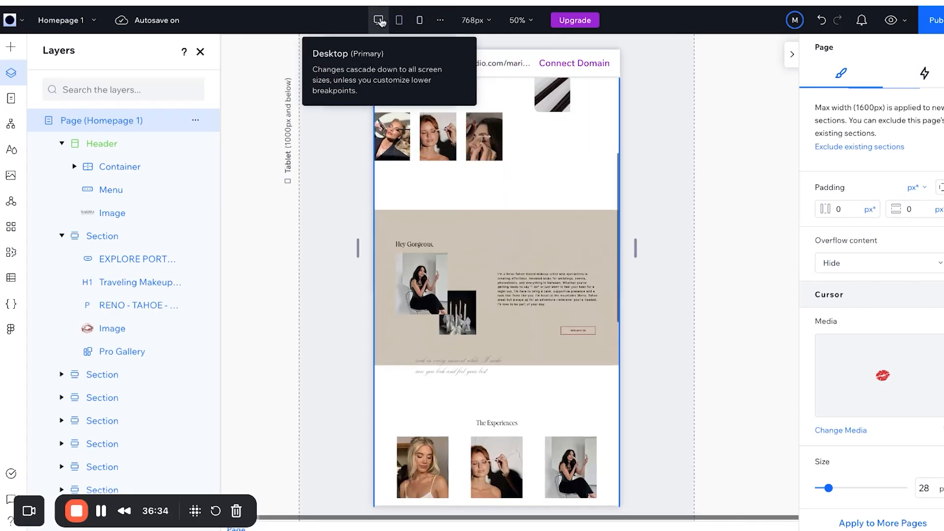
pyautogui.click(378, 19)
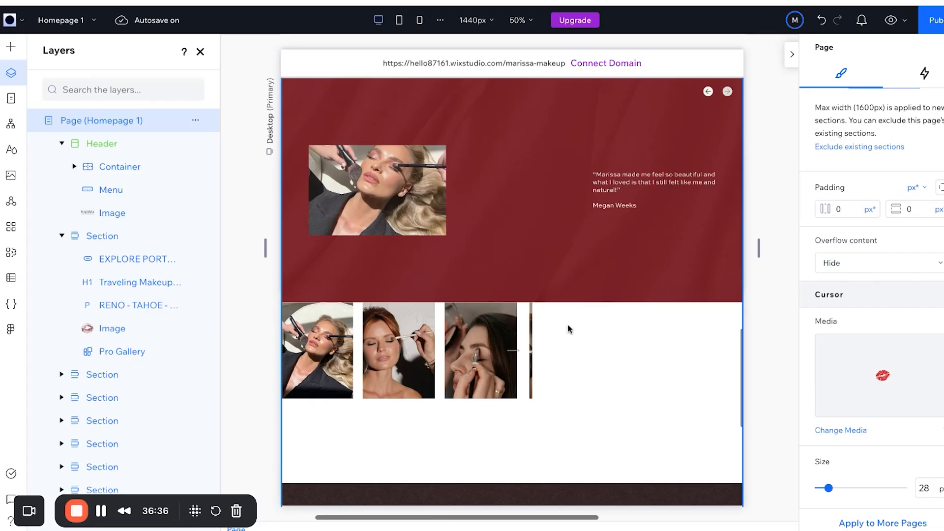
pyautogui.scroll(10, 568, 329)
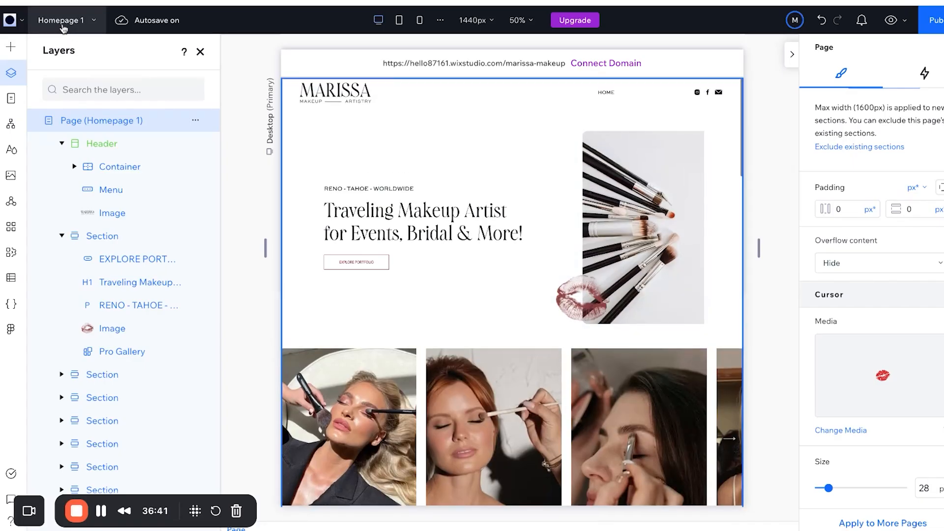
# Go to My Site 6's dashboard and start a site transfer from Site Actions.
pyautogui.click(22, 26)
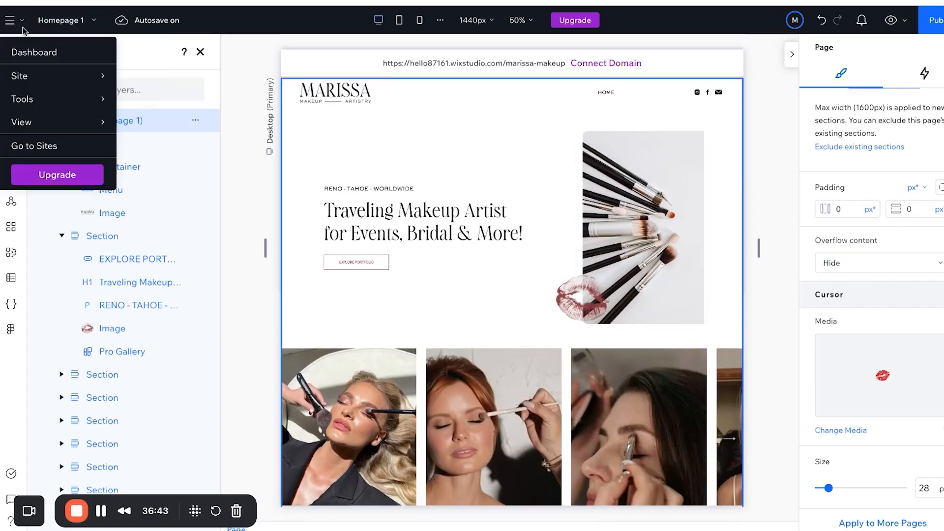
pyautogui.click(35, 51)
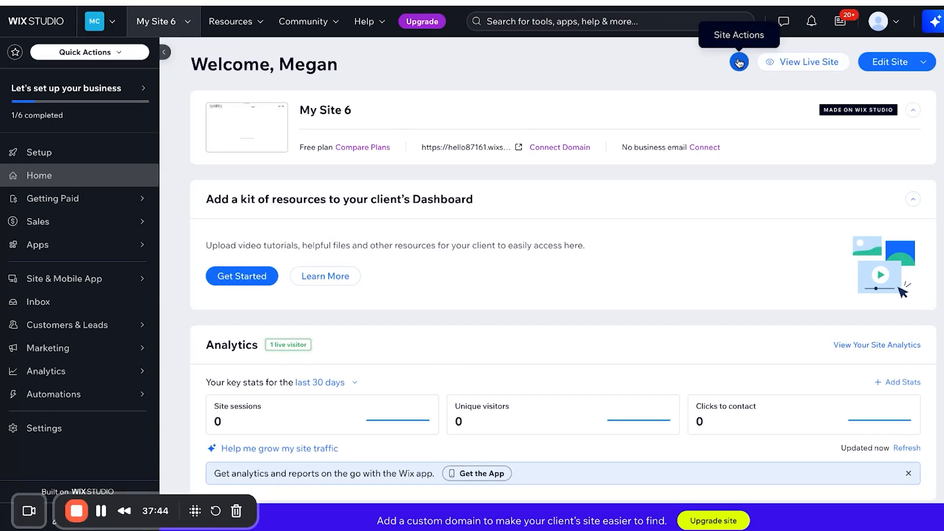
pyautogui.click(740, 61)
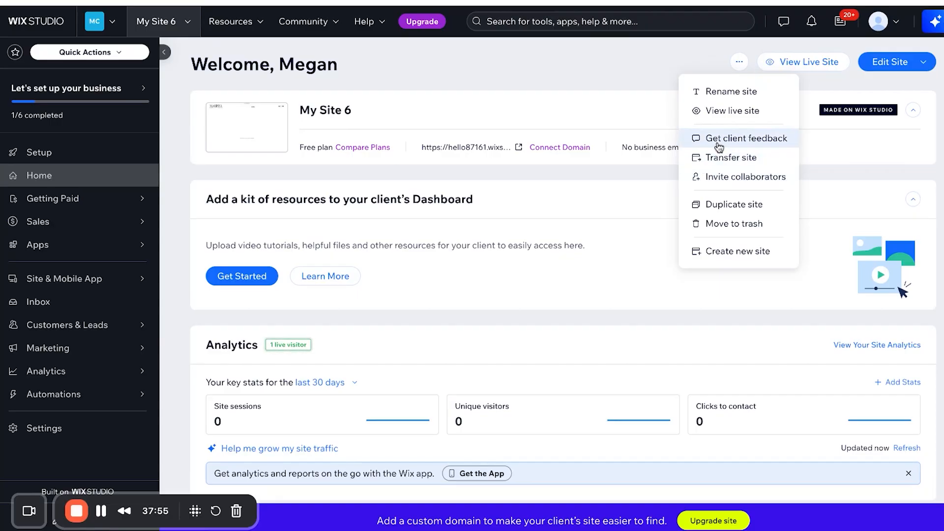
pyautogui.click(722, 159)
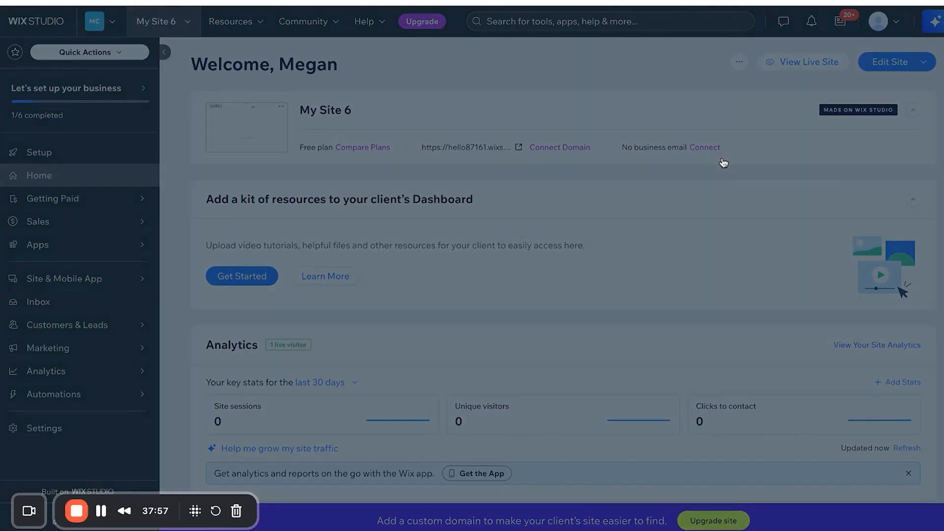
# Enter the client's e-mail as new owner, choose 'A client', and continue to the final confirmation.
pyautogui.click(313, 318)
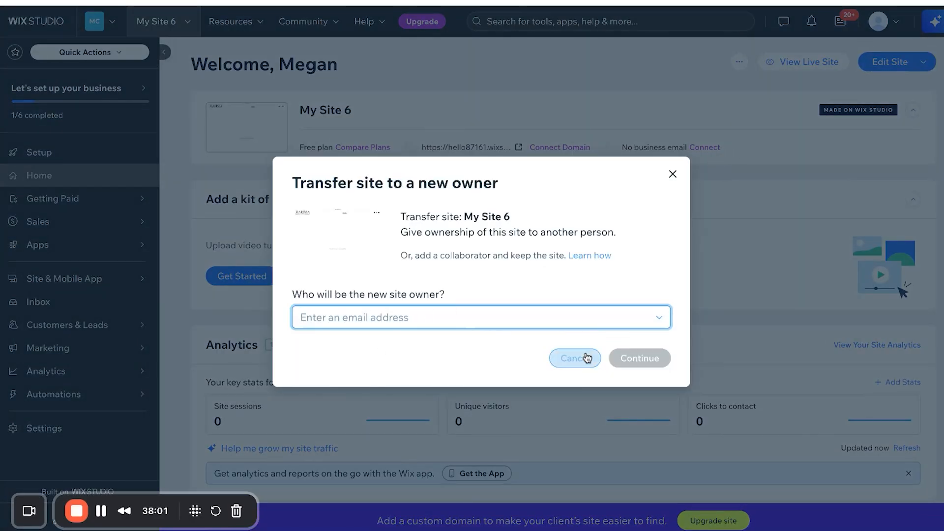
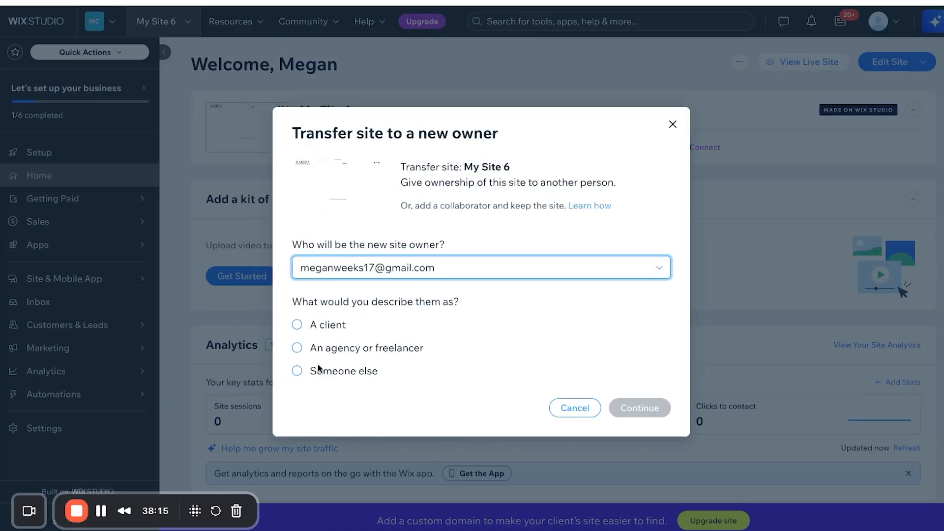
pyautogui.click(297, 325)
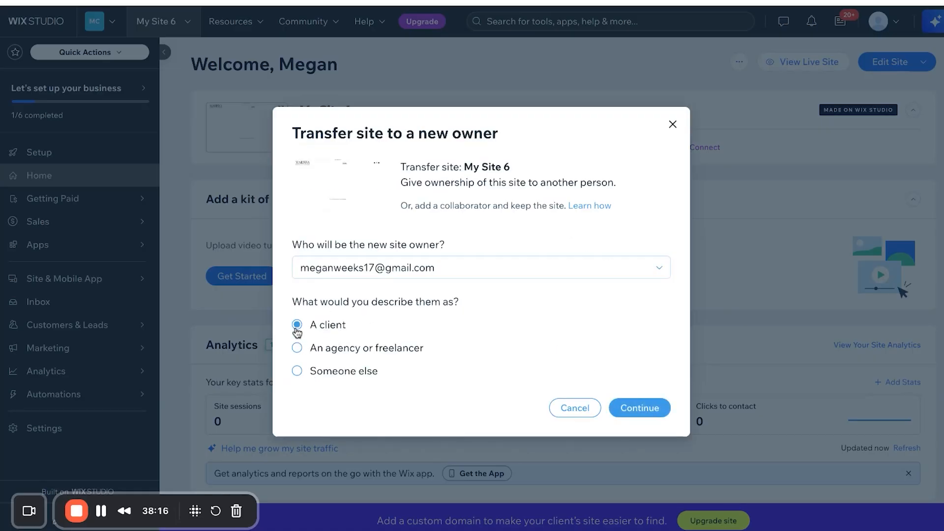
pyautogui.click(640, 407)
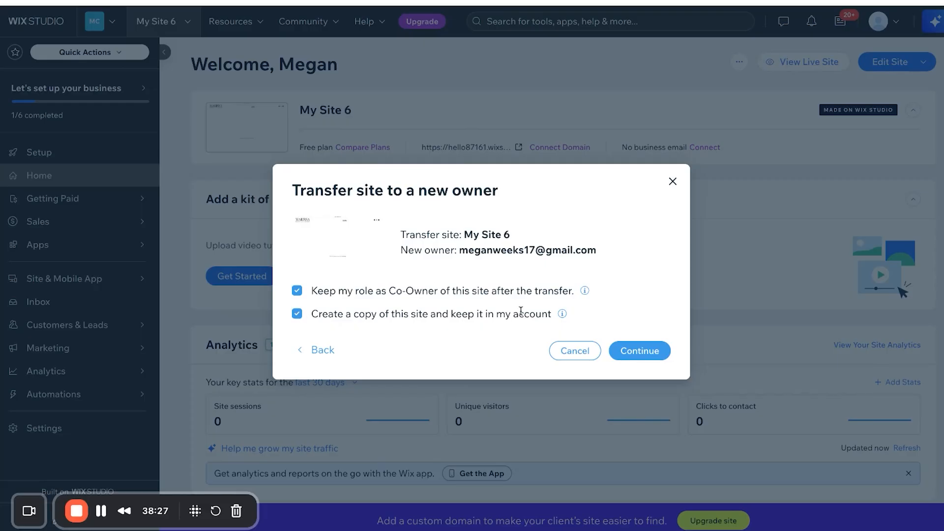
pyautogui.click(624, 352)
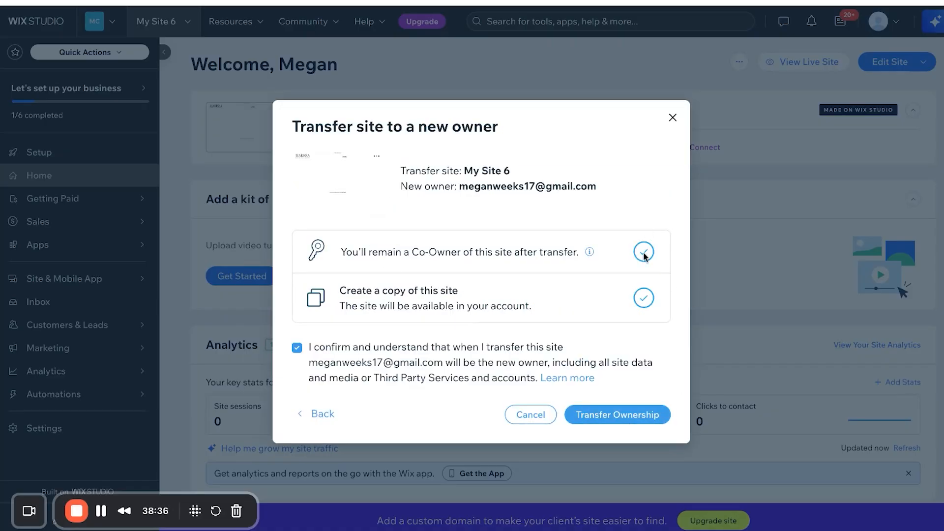
# Close the transfer dialog without transferring, and open Get client feedback from Site Actions.
pyautogui.click(673, 119)
pyautogui.click(739, 62)
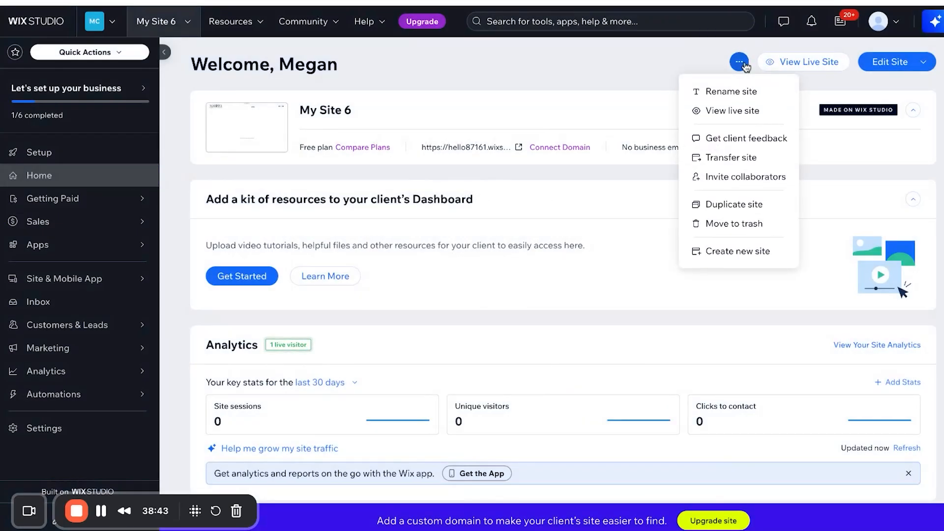
pyautogui.click(746, 64)
pyautogui.click(746, 64)
pyautogui.click(734, 138)
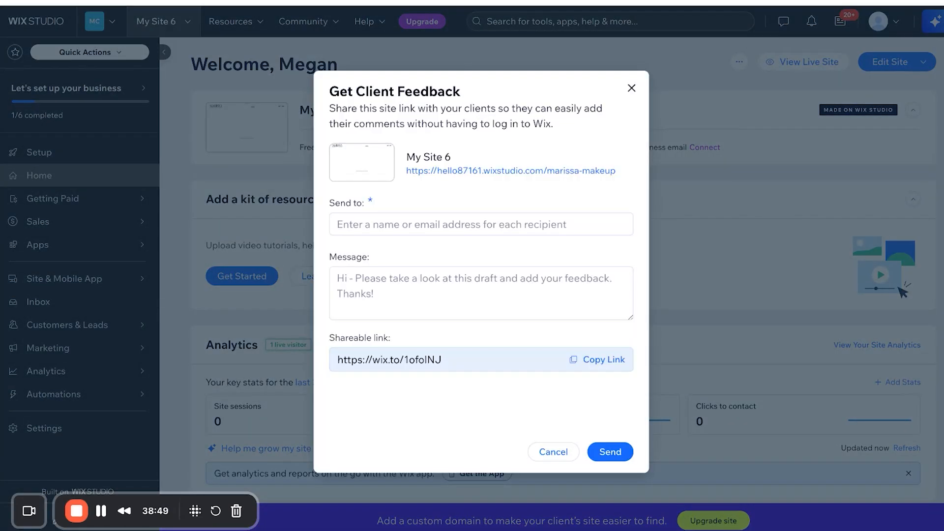
# Cancel the client feedback request without sending it, leaving the dashboard home showing.
pyautogui.click(438, 223)
pyautogui.click(431, 205)
pyautogui.click(553, 451)
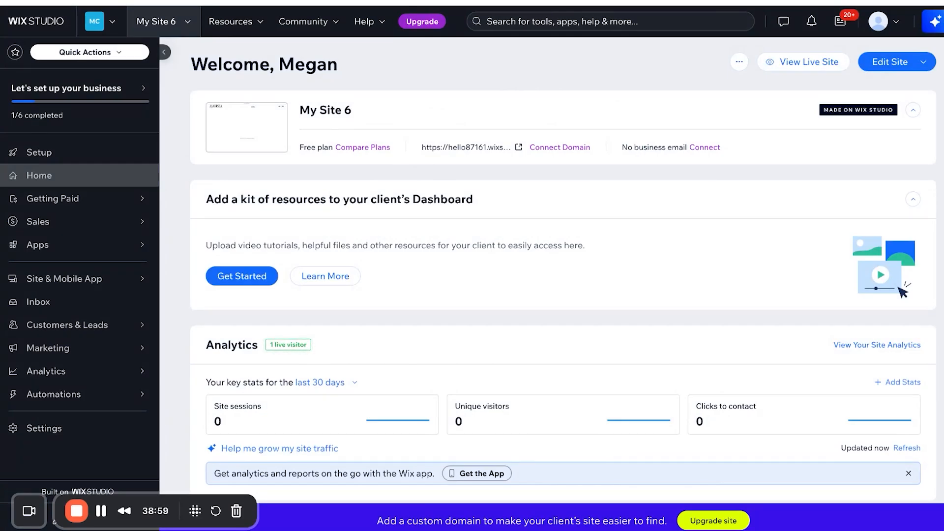
pyautogui.scroll(-8, 595, 302)
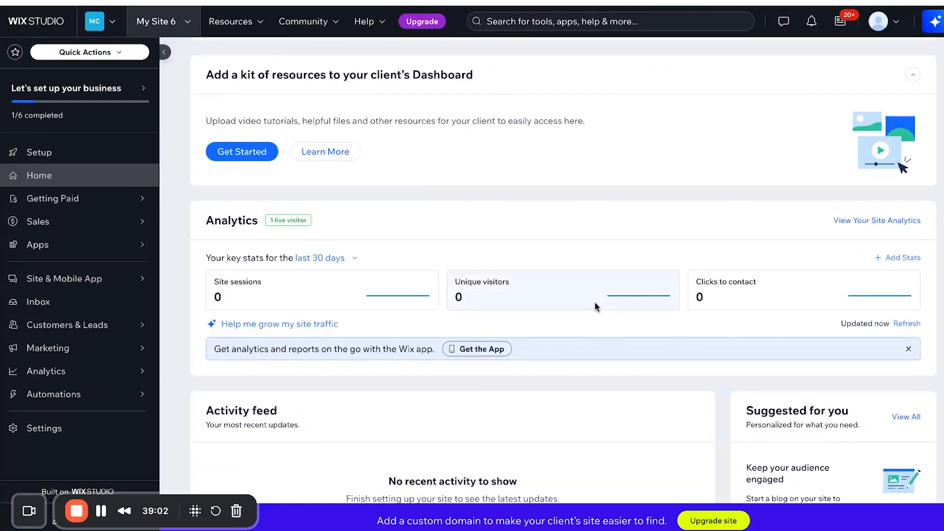
pyautogui.scroll(8, 594, 302)
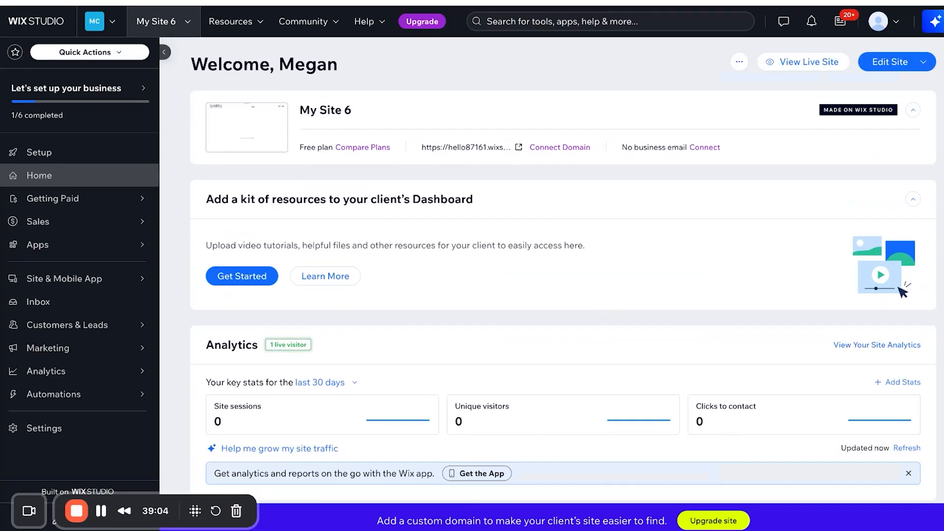